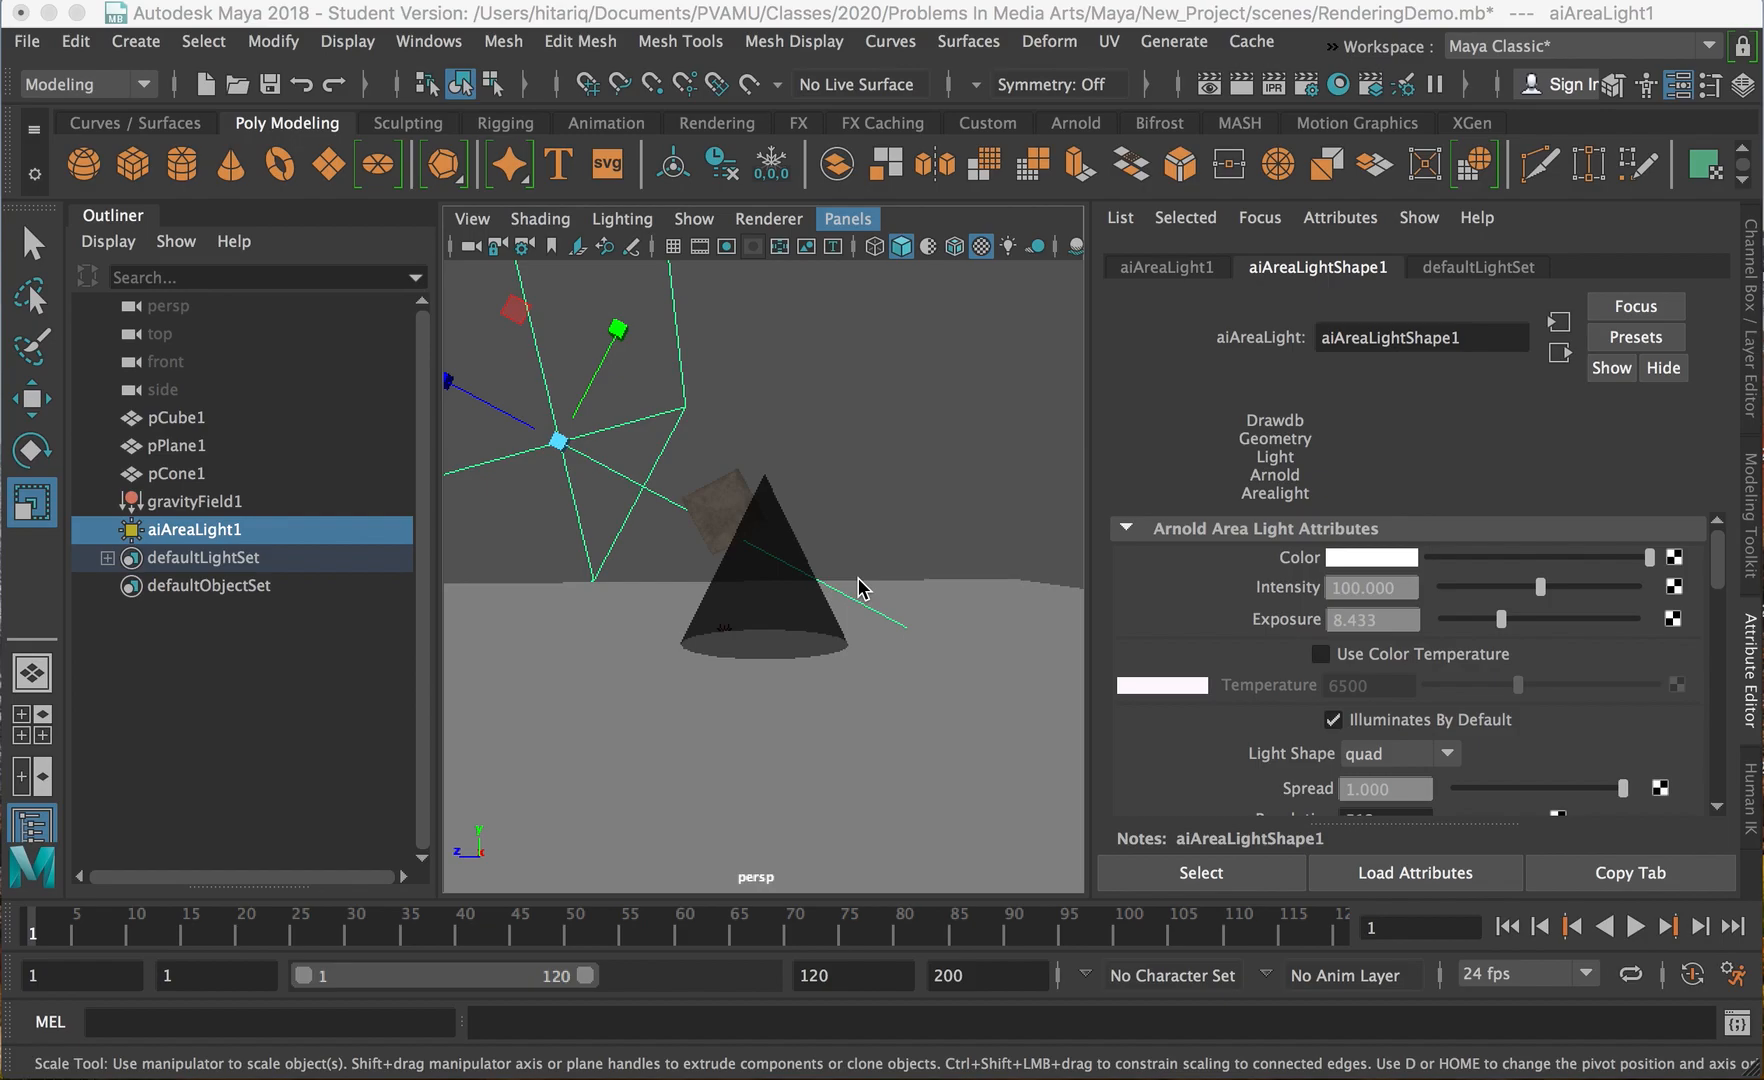
Play back the falling cube's animation around the cone and stop it.
{"action": "left_click_drag", "start_coordinate": [768, 578], "coordinate": [790, 626], "text": "alt"}
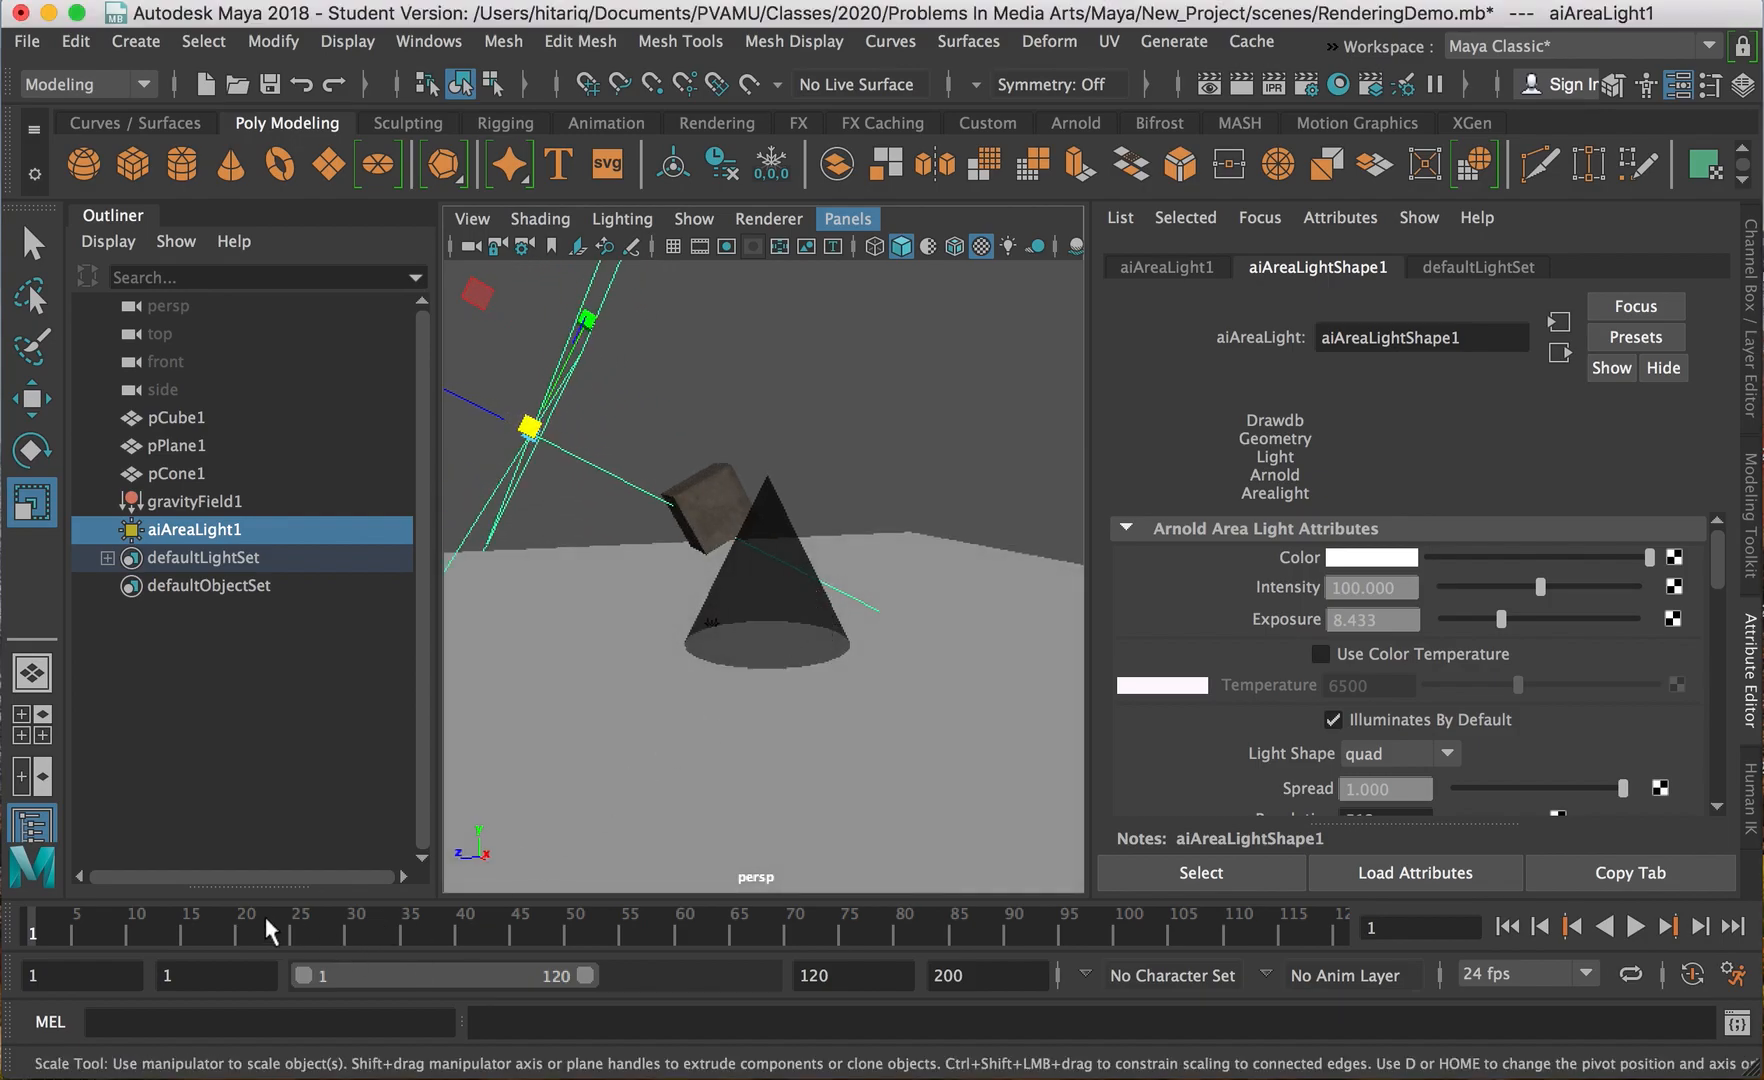
{"action": "key", "text": "alt+v"}
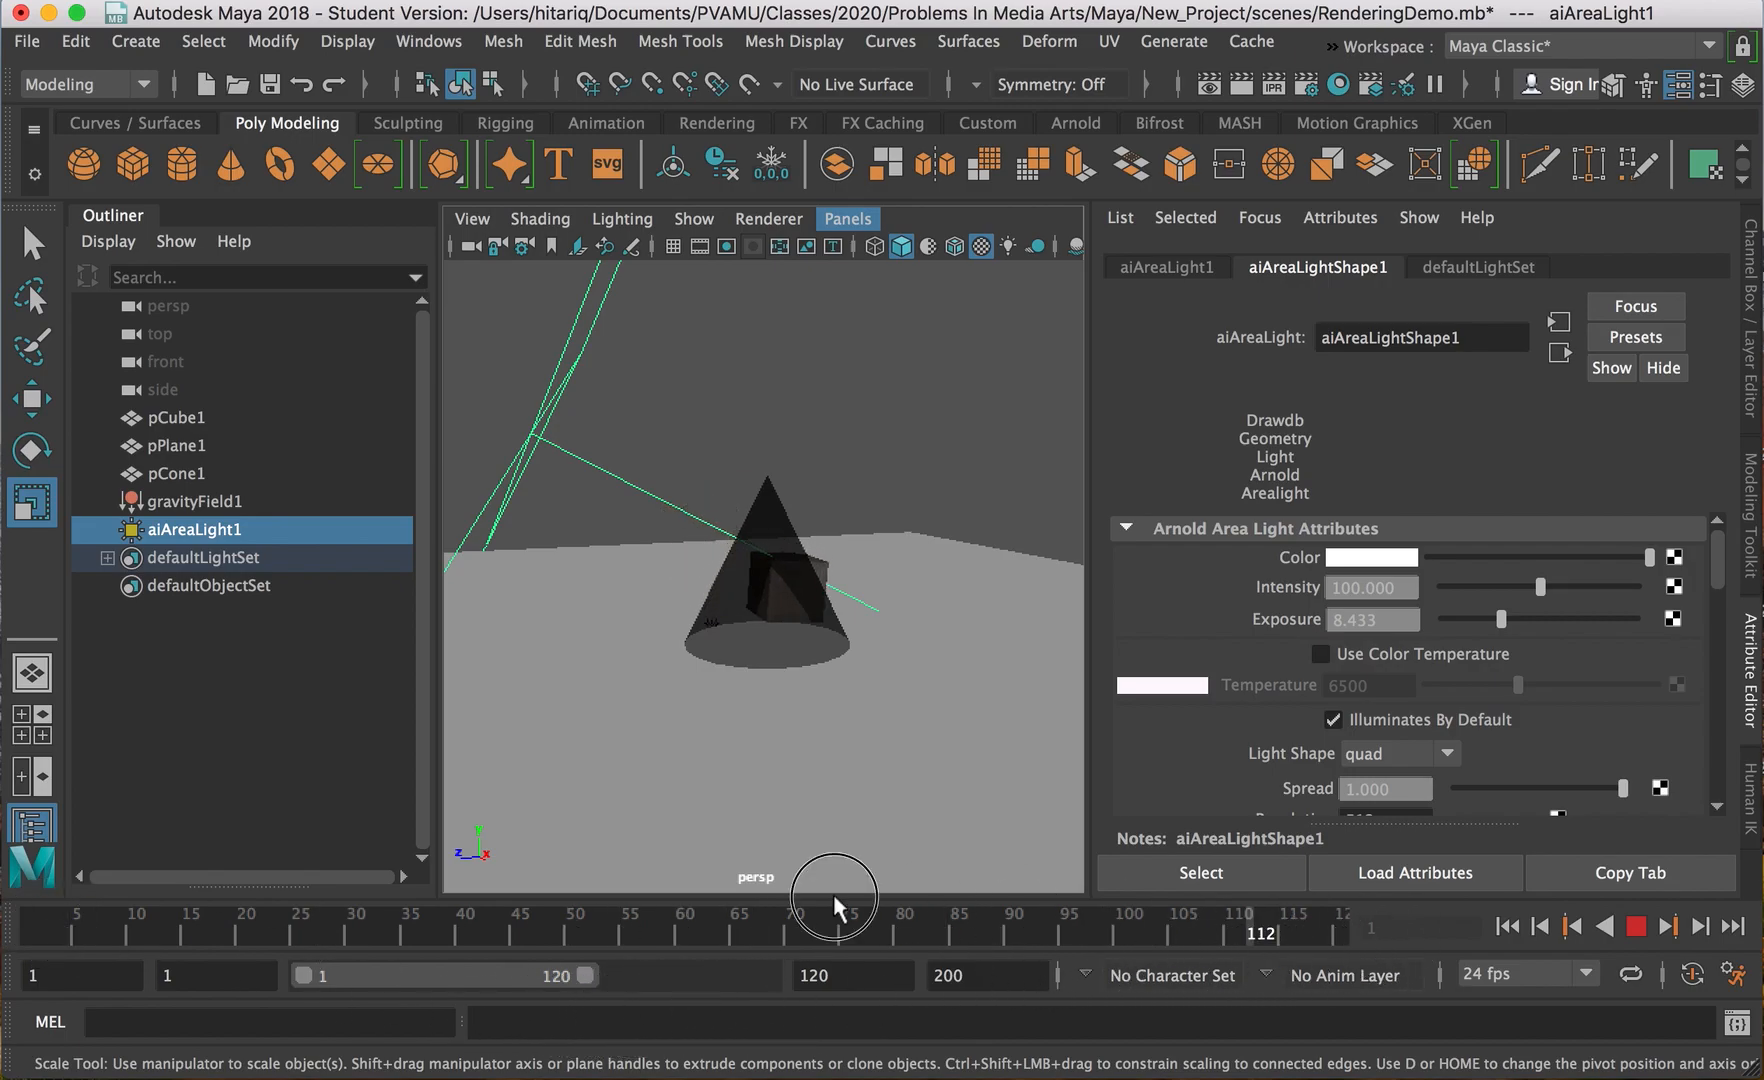
{"action": "key", "text": "alt+v"}
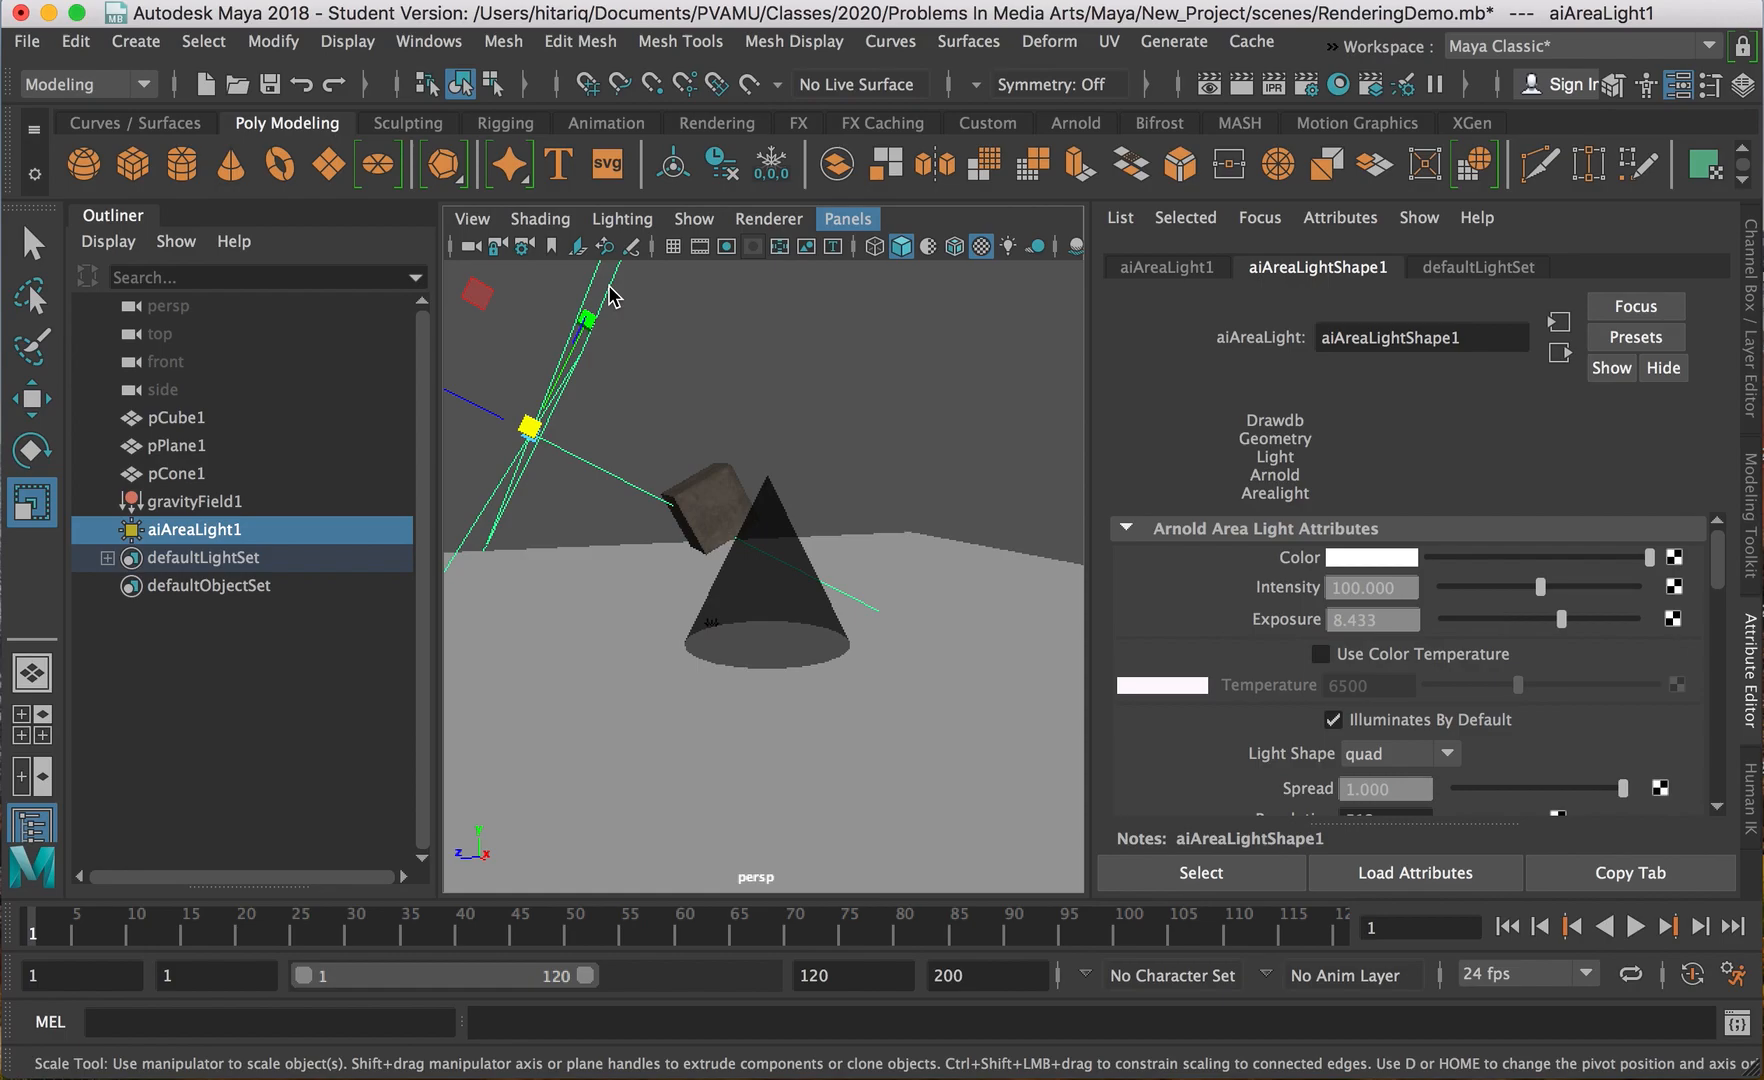
Delete the selected Arnold area light and add an Arnold SkyDome light to the scene in its place.
{"action": "key", "text": "Delete"}
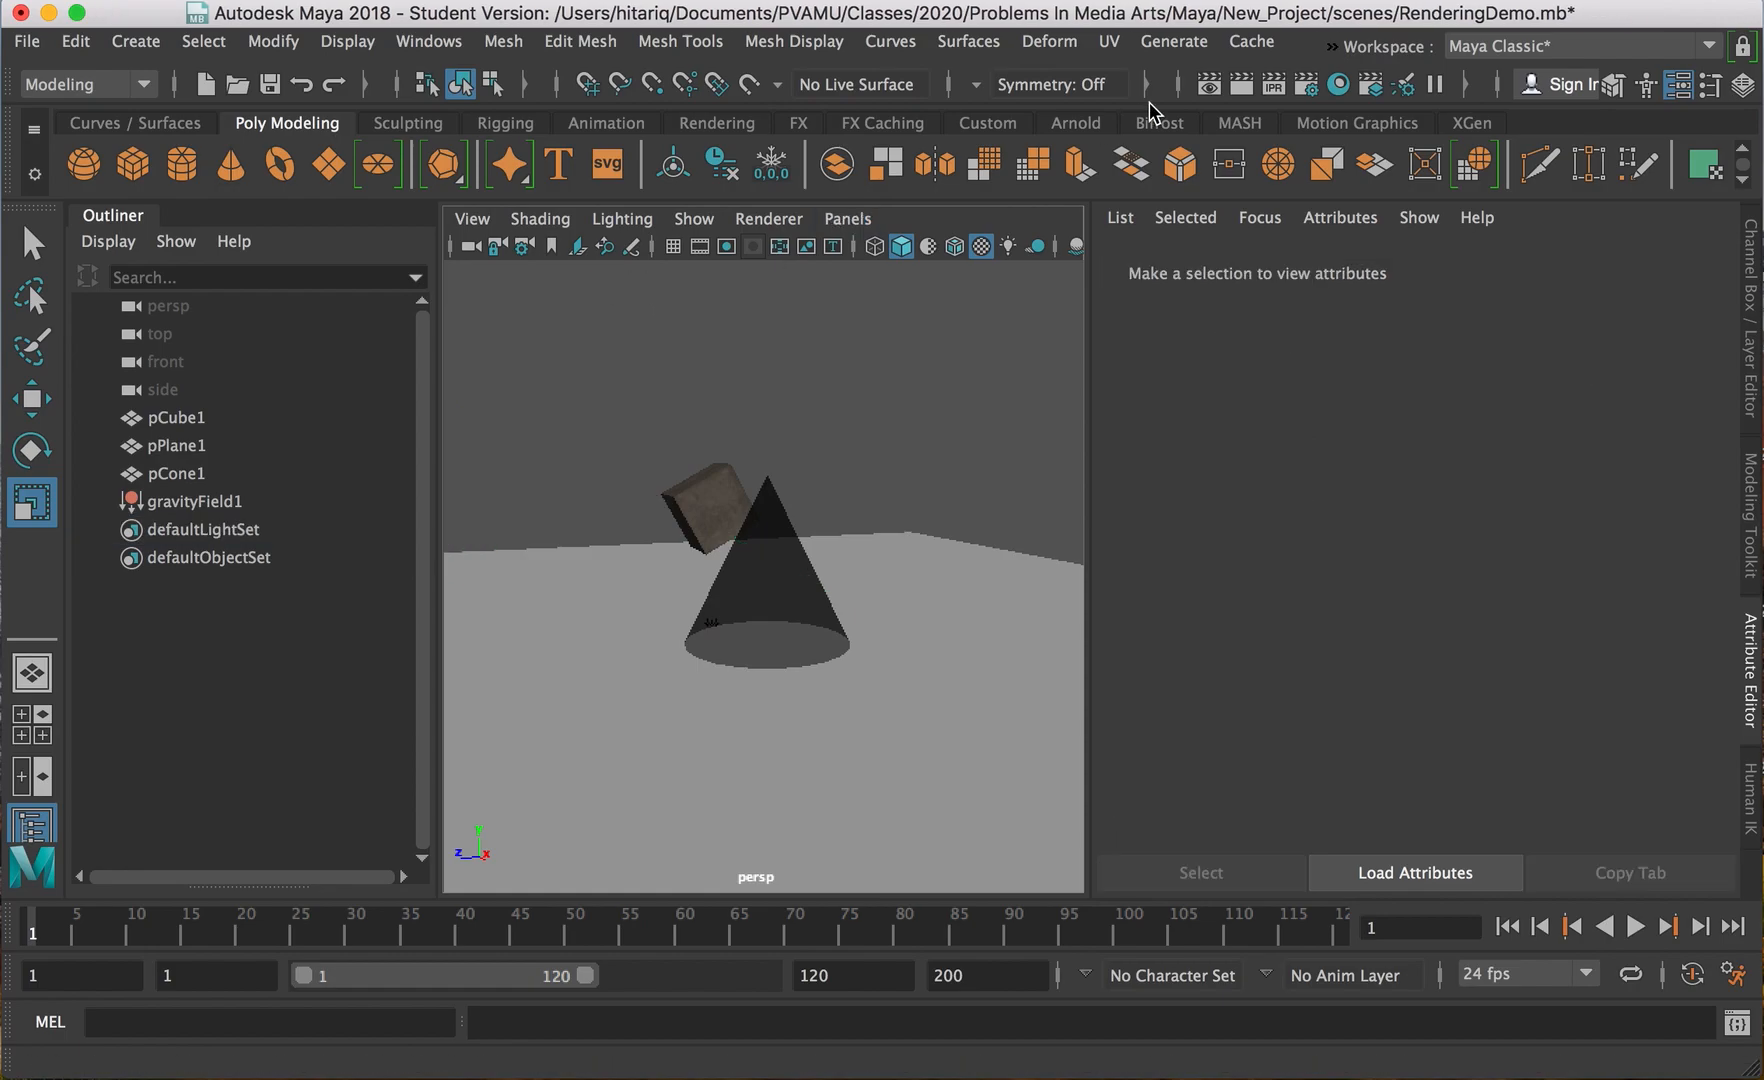
{"action": "left_click", "coordinate": [1331, 46]}
{"action": "mouse_move", "coordinate": [1420, 80]}
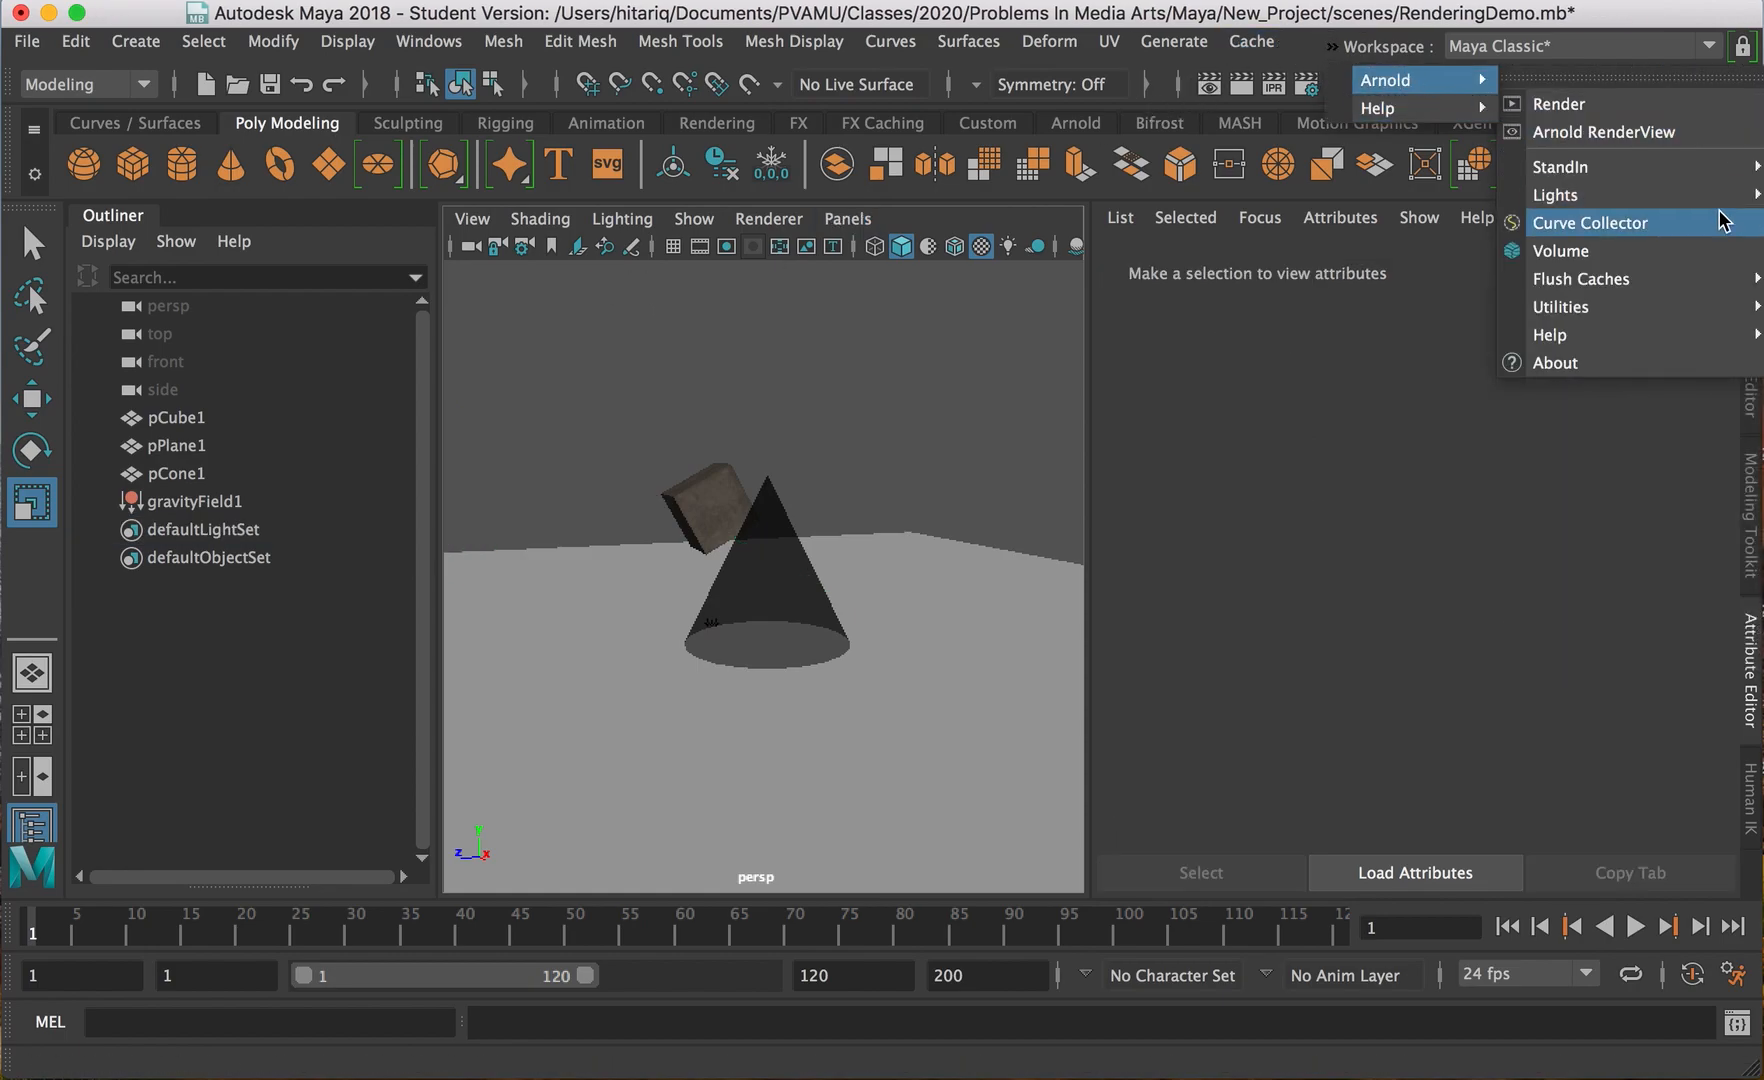
{"action": "mouse_move", "coordinate": [1560, 194]}
{"action": "left_click", "coordinate": [1365, 240]}
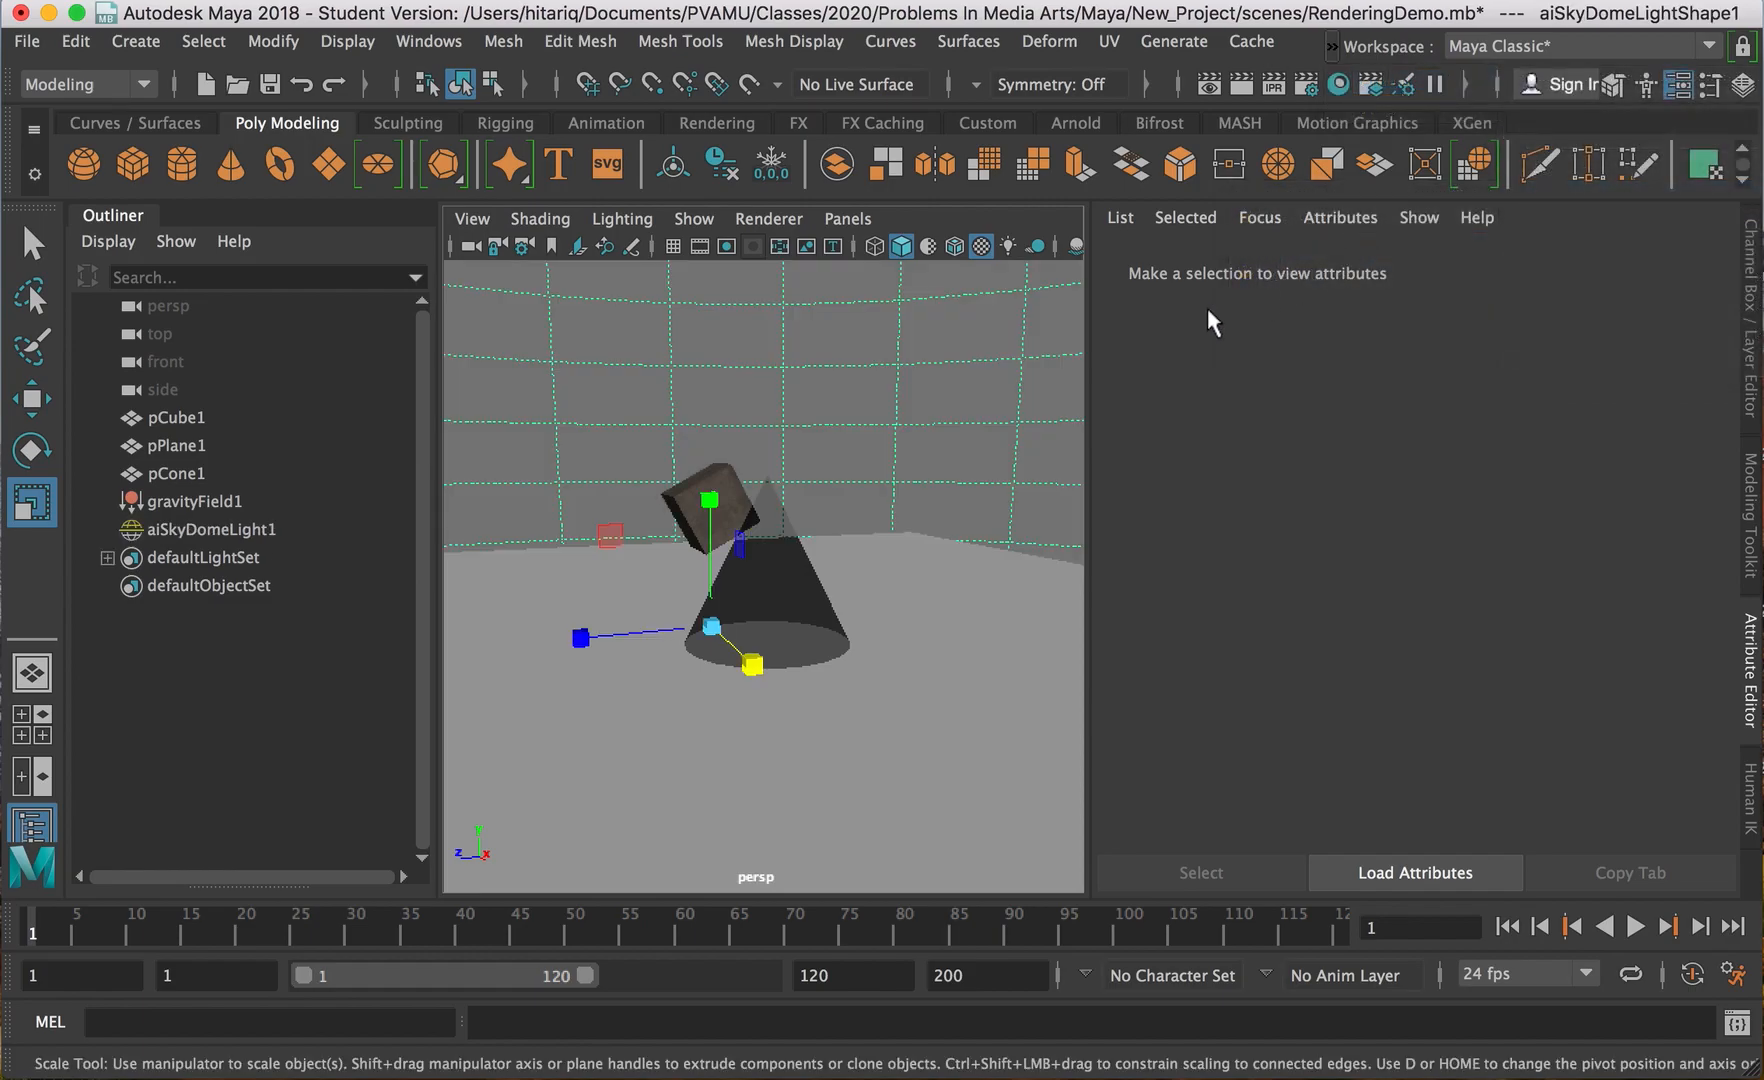
{"action": "mouse_move", "coordinate": [929, 599]}
{"action": "left_mouse_down", "text": "alt"}
{"action": "mouse_move", "coordinate": [867, 583]}
{"action": "mouse_move", "coordinate": [937, 588]}
{"action": "left_mouse_up", "text": "alt"}
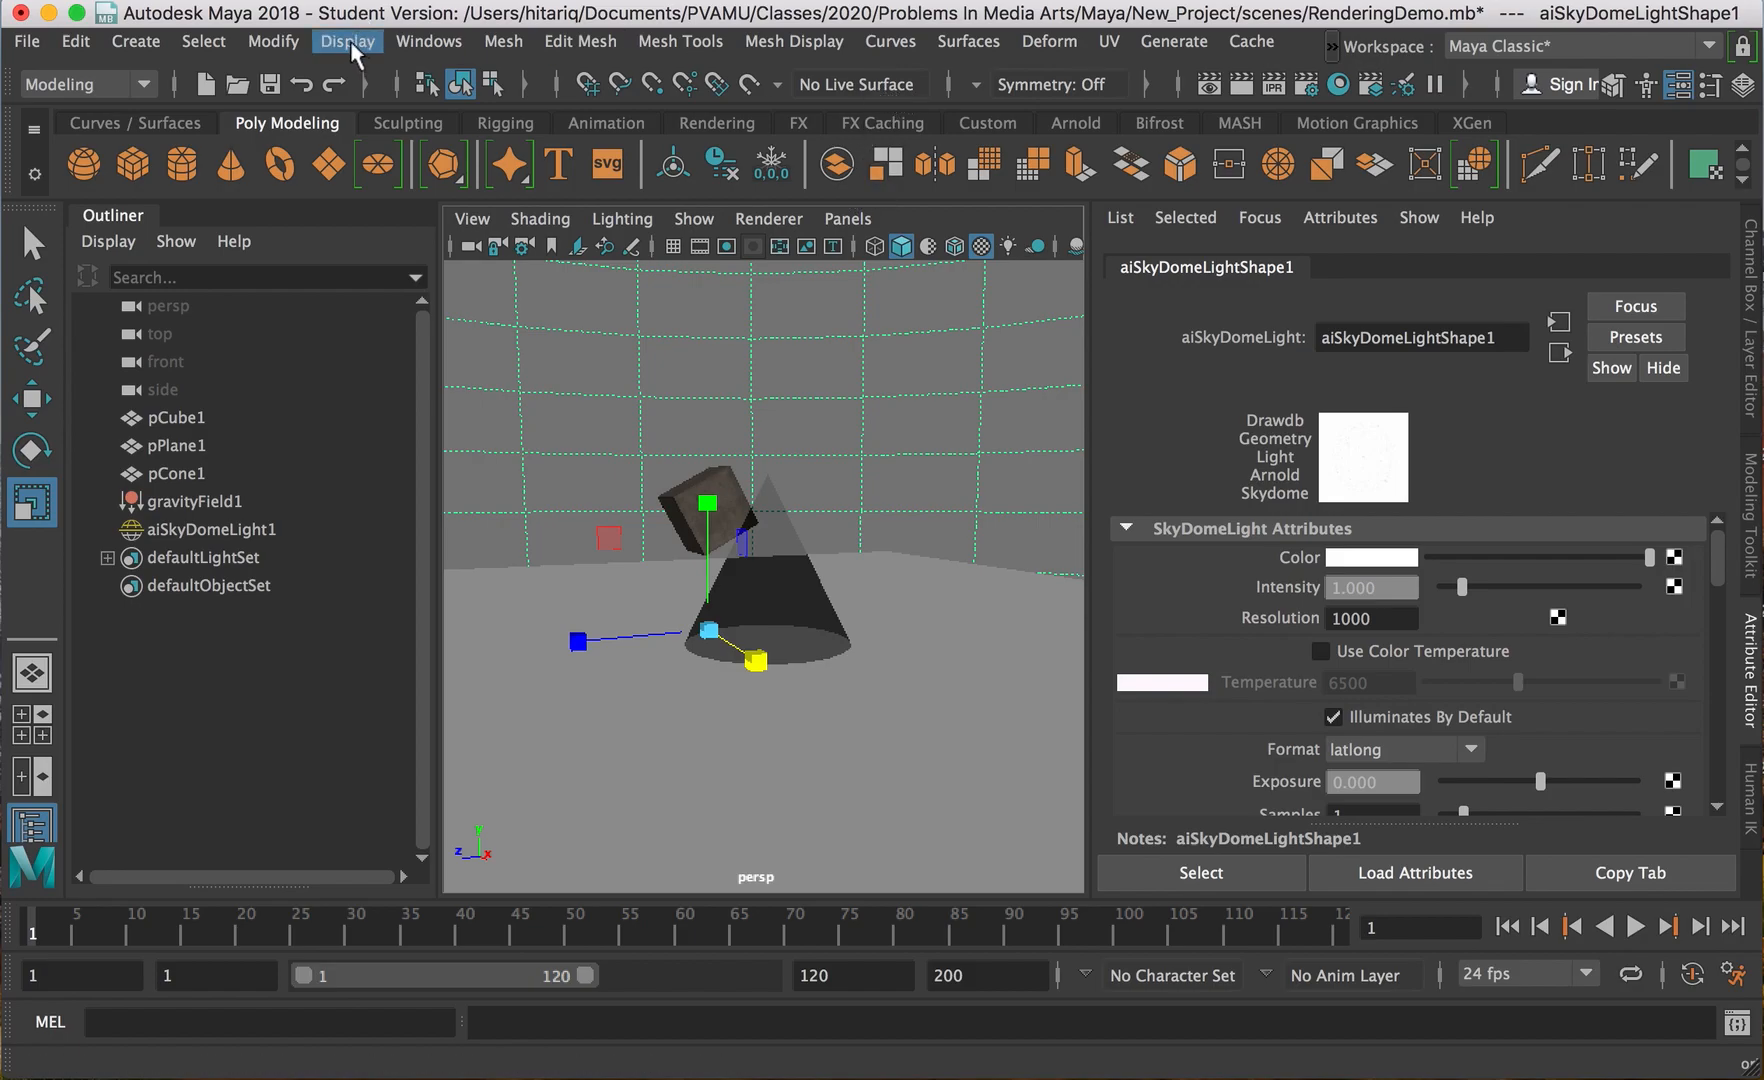
{"action": "left_click", "coordinate": [420, 38]}
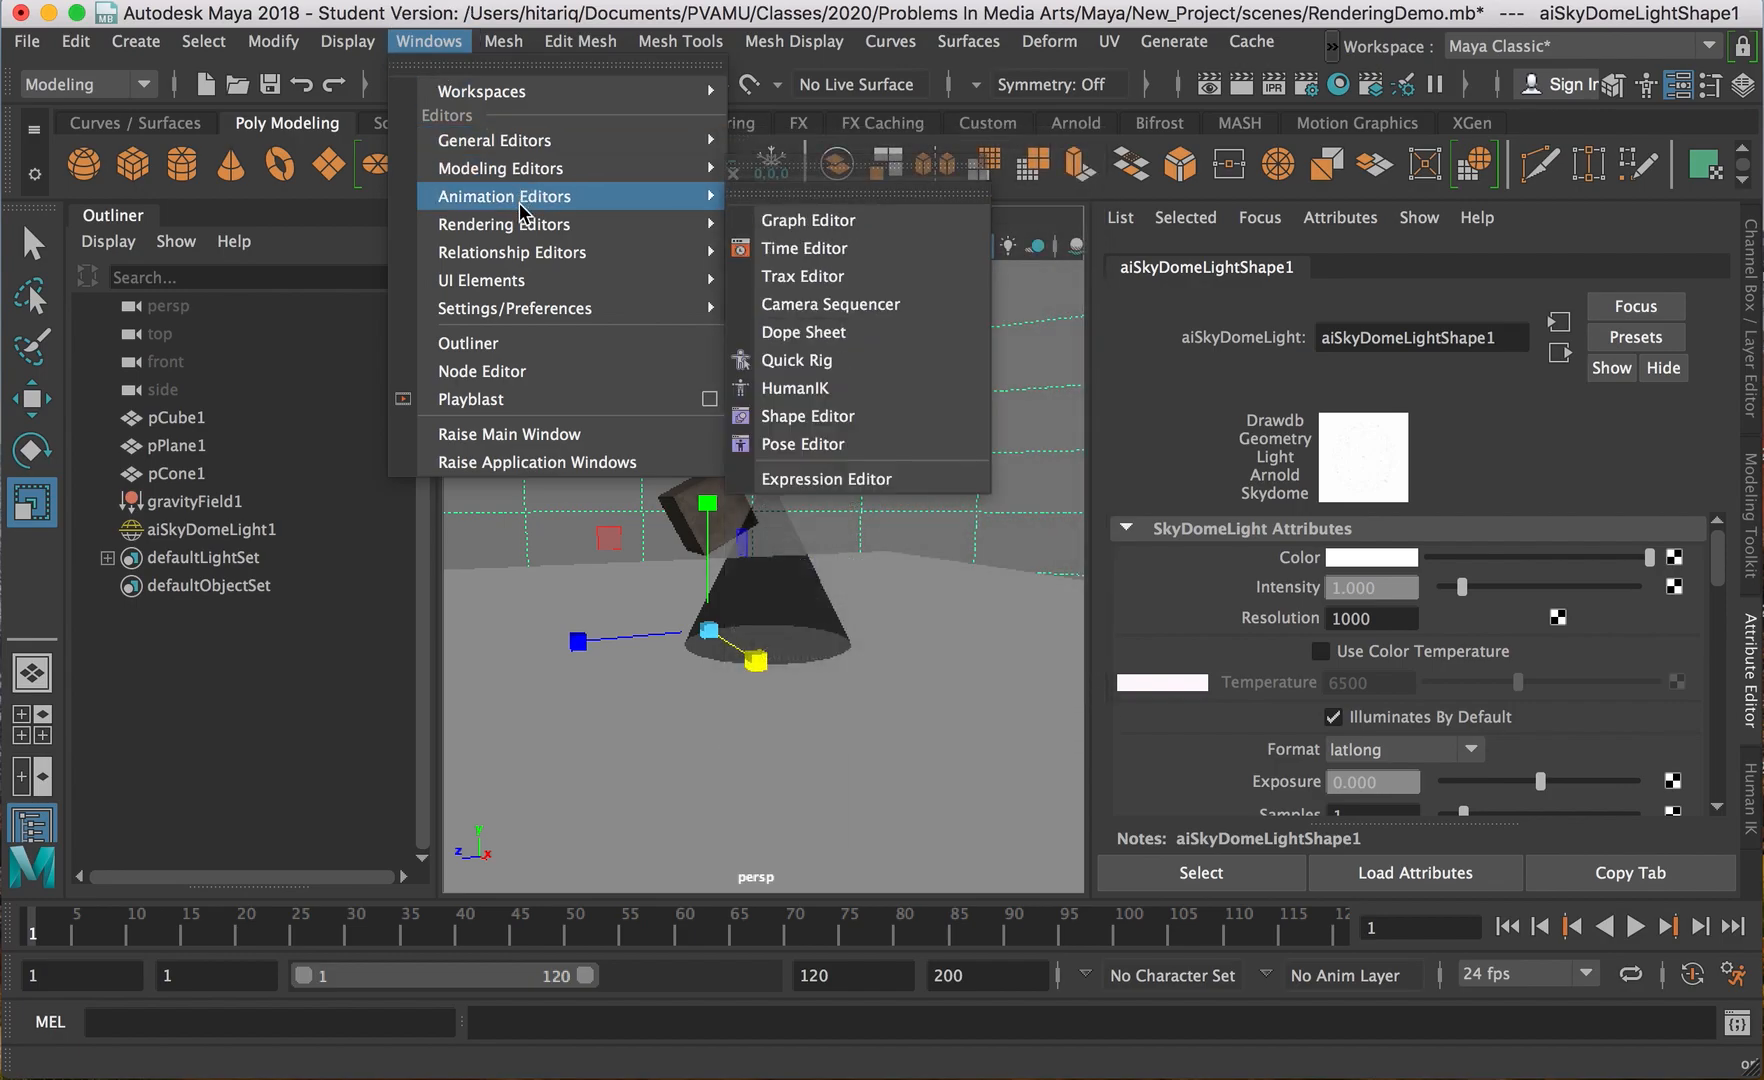
{"action": "mouse_move", "coordinate": [522, 222]}
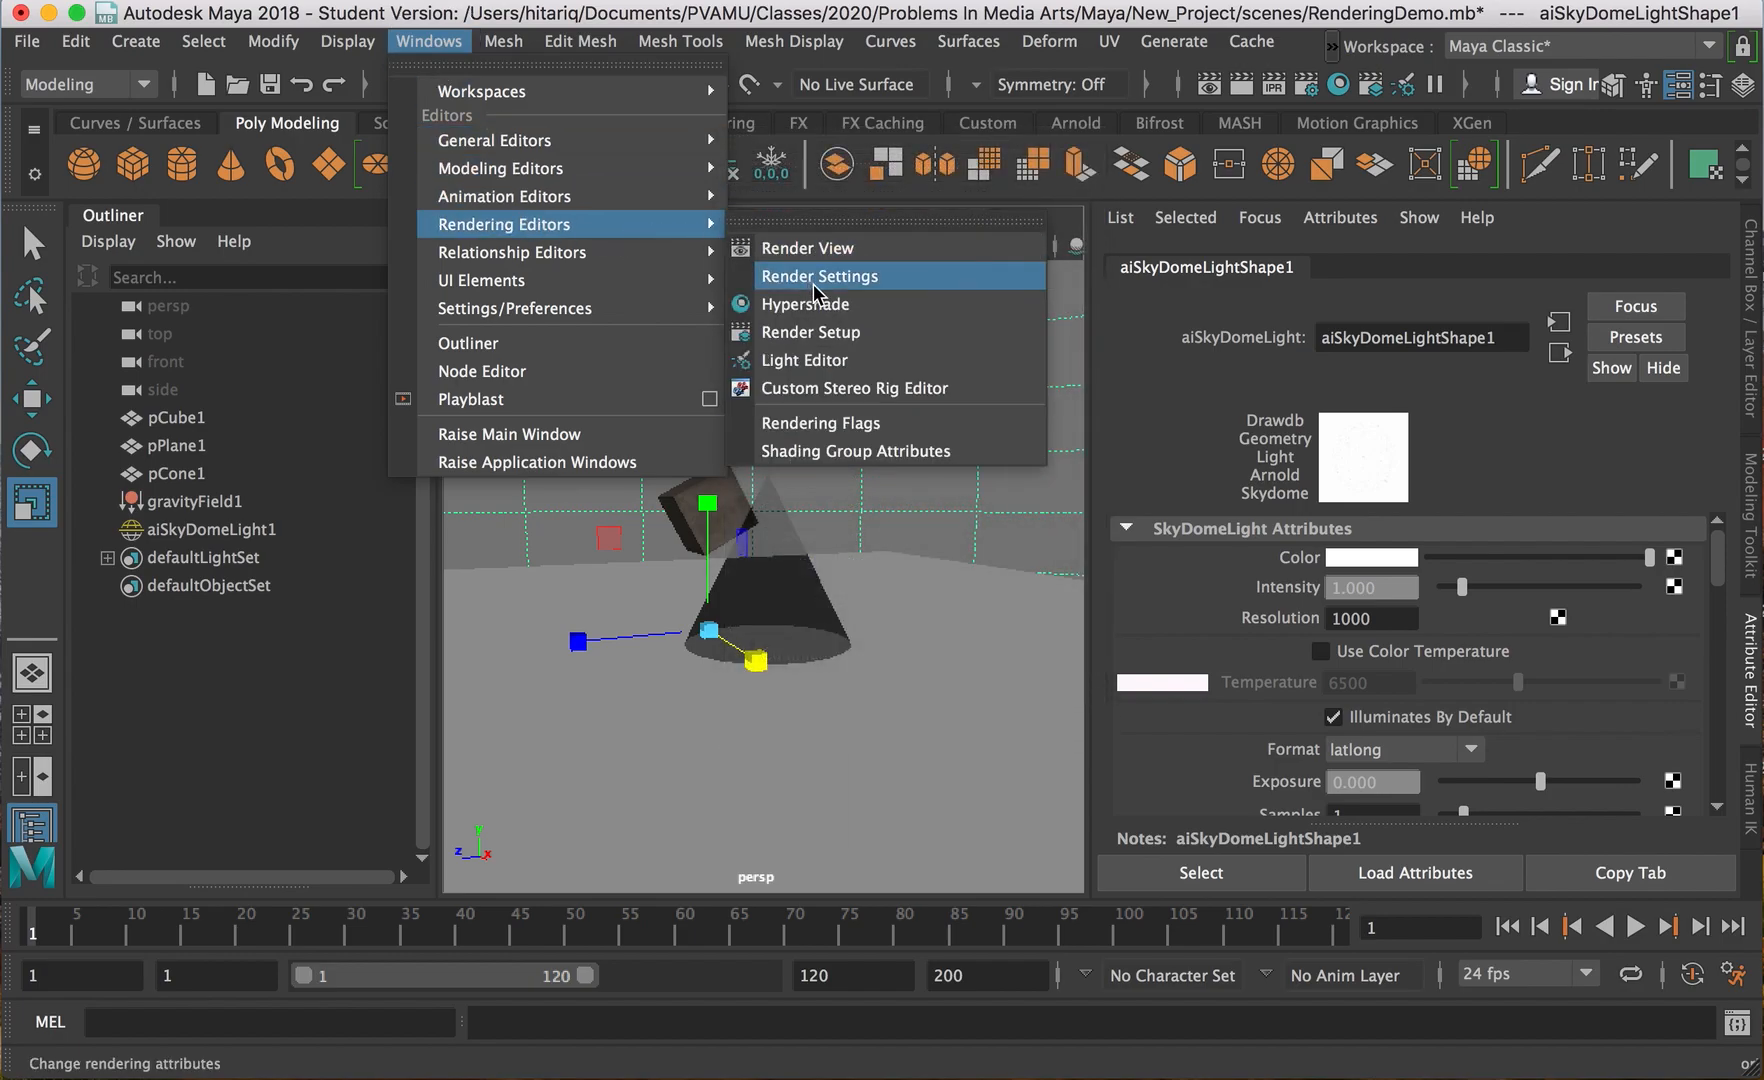
{"action": "left_click", "coordinate": [889, 282]}
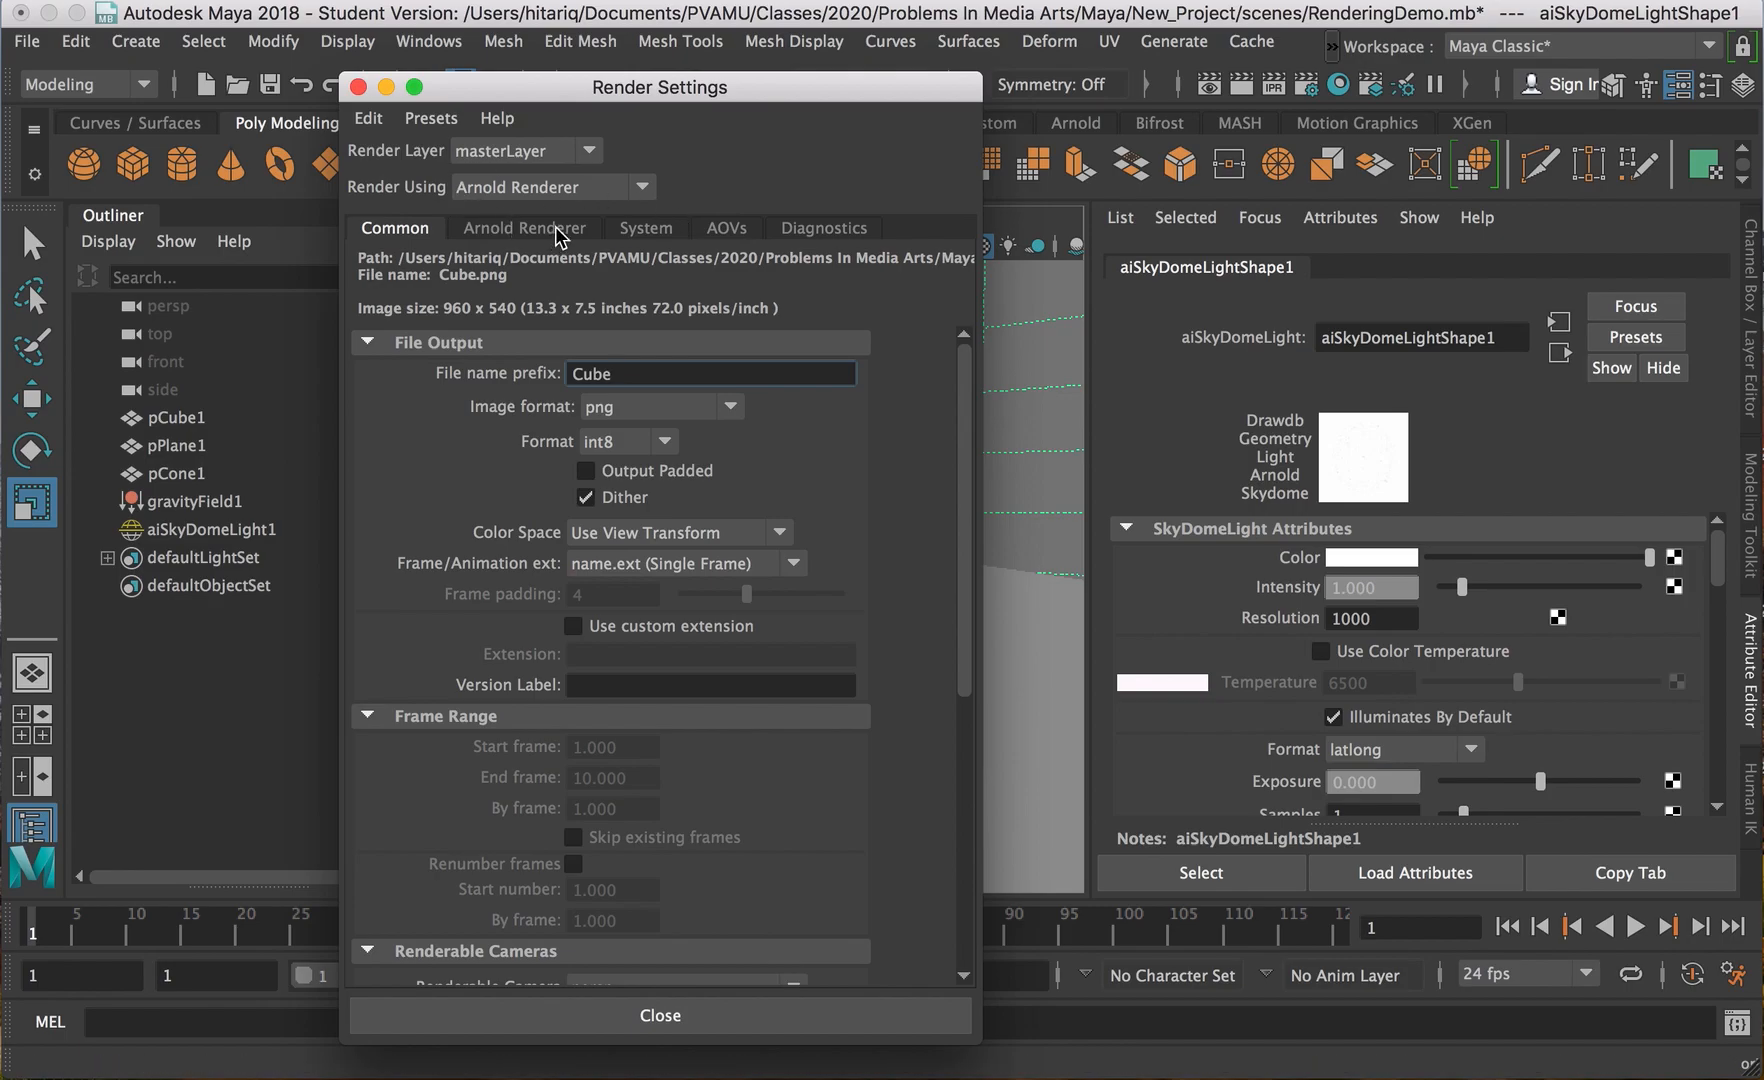
{"action": "left_click", "coordinate": [359, 87]}
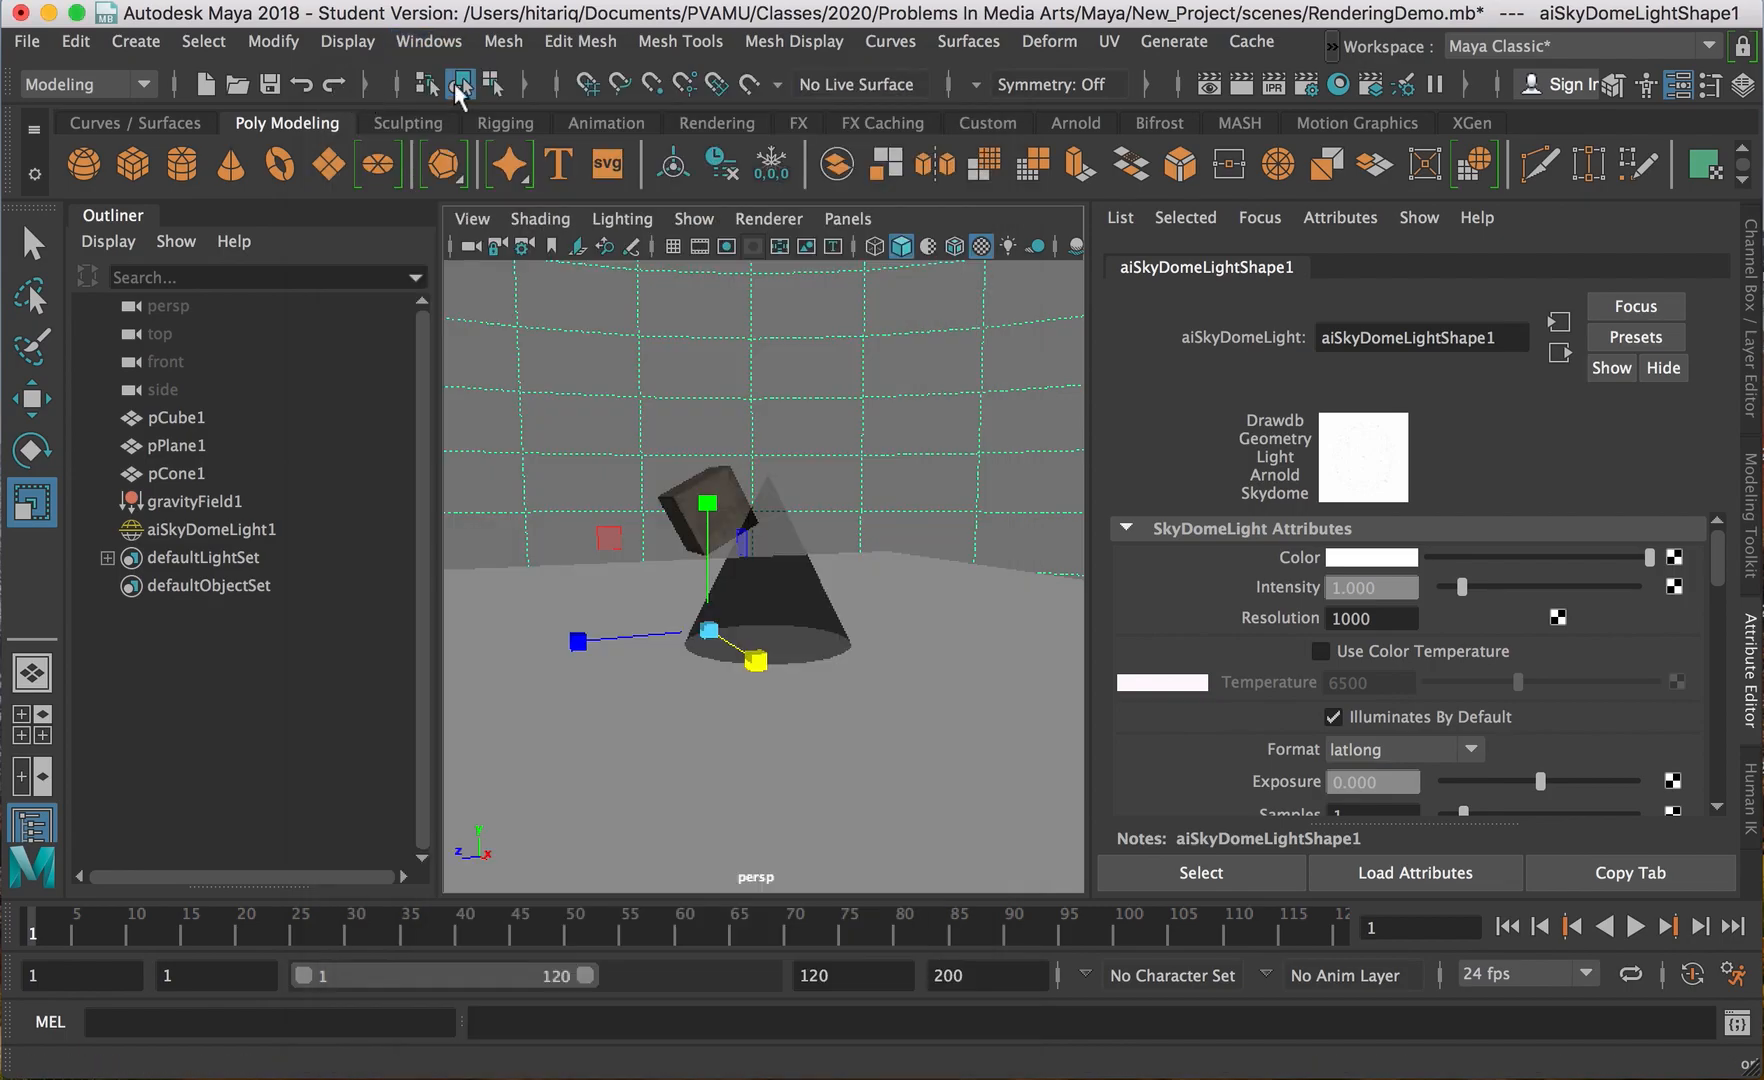
Open the Render Settings and reposition the window so that the render controls and the whole dialog are accessible.
{"action": "left_click", "coordinate": [1306, 86]}
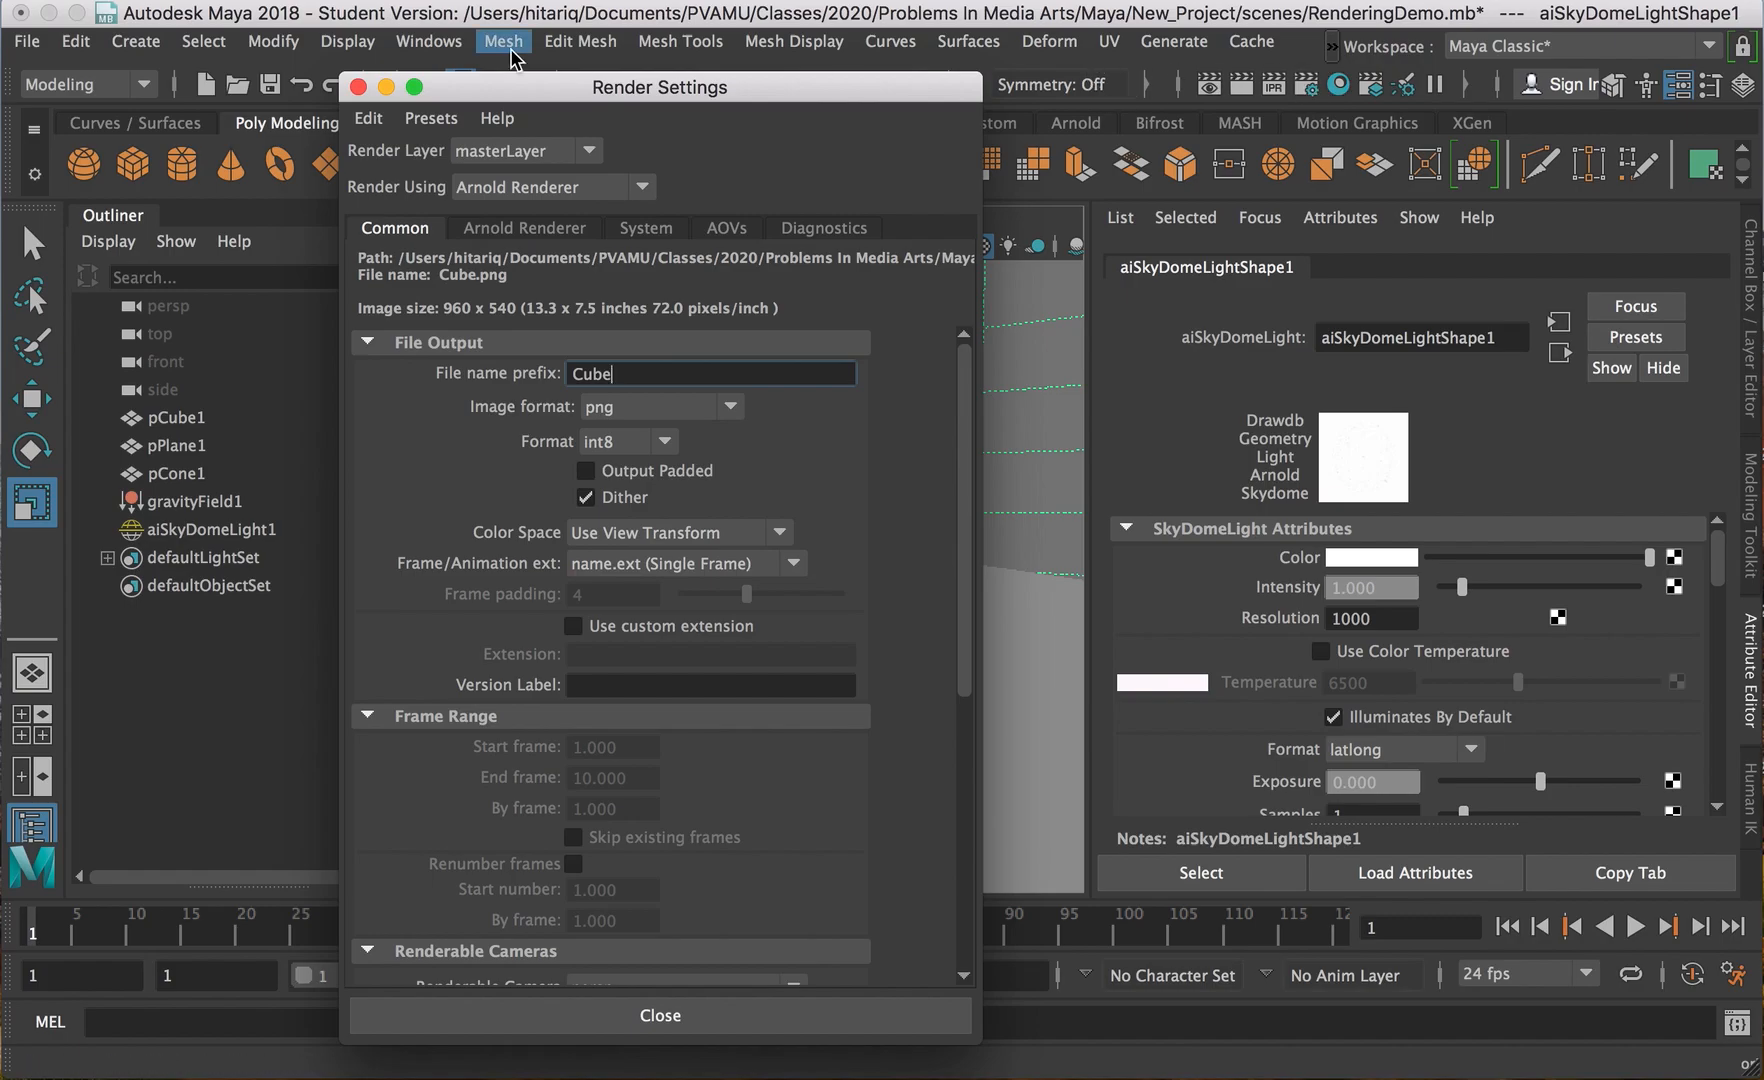
{"action": "left_click_drag", "start_coordinate": [622, 86], "coordinate": [568, 84]}
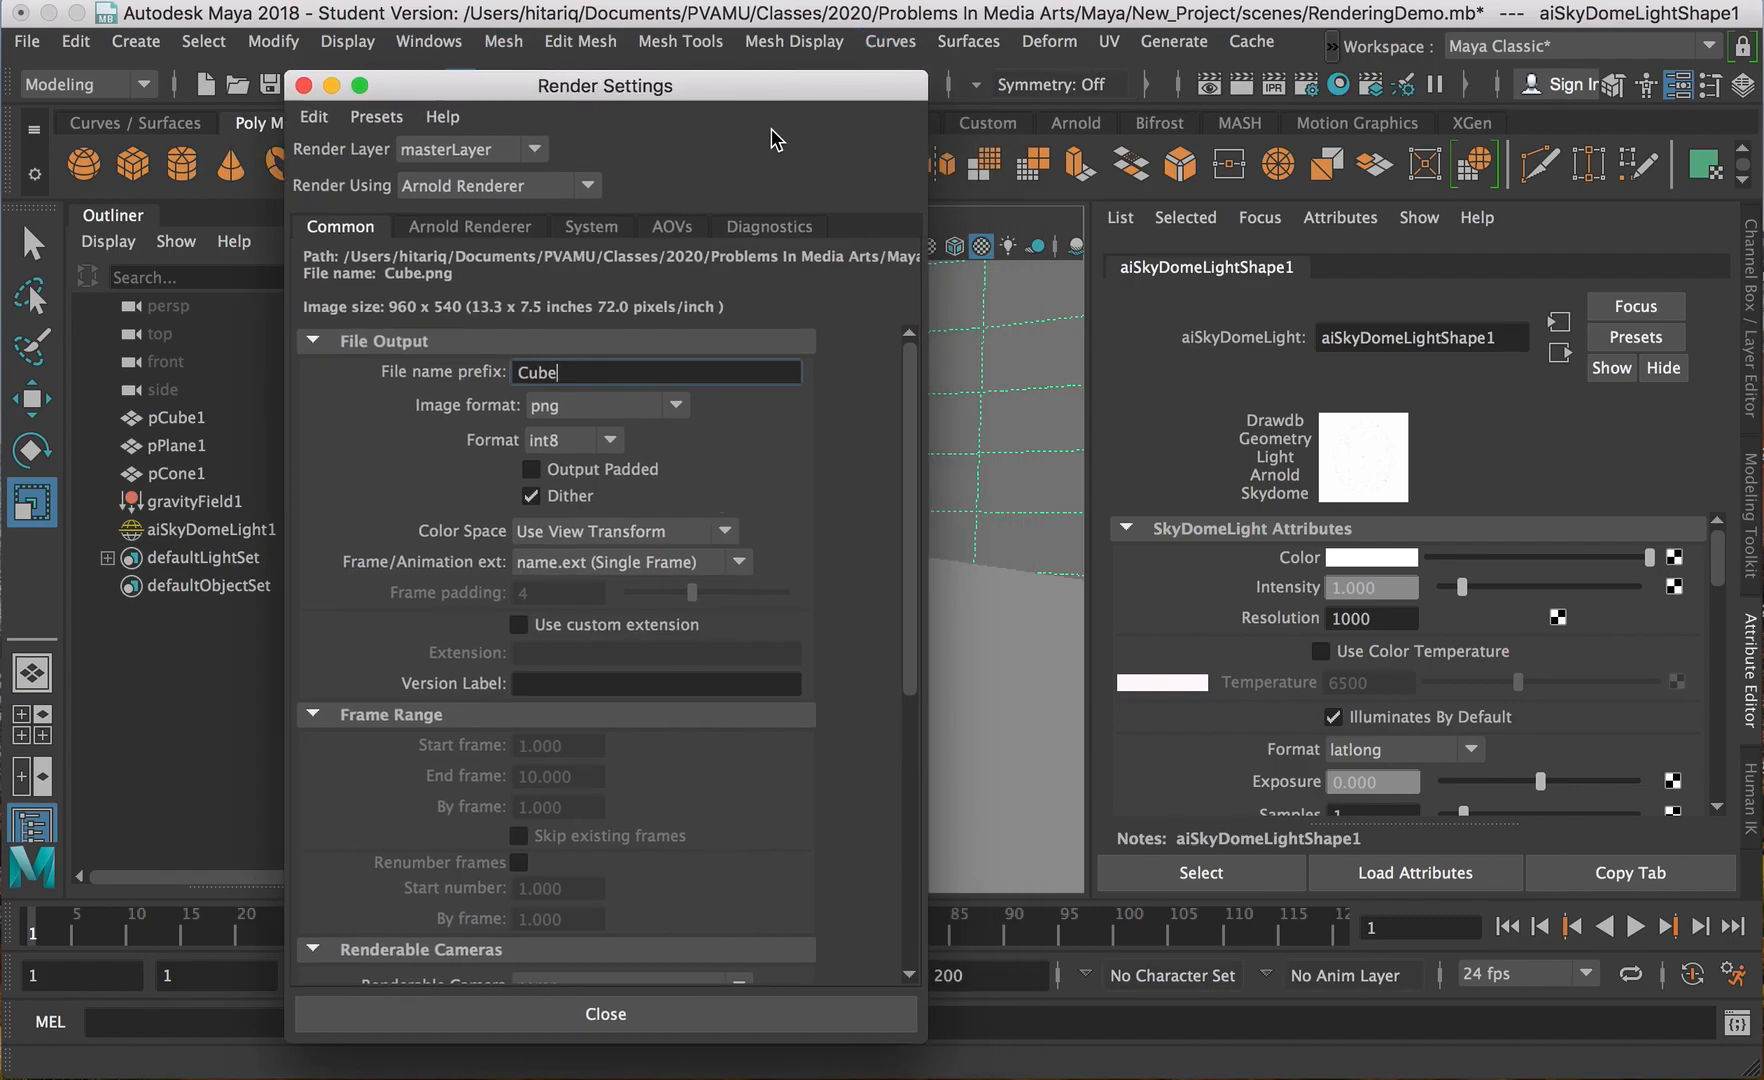
{"action": "left_click_drag", "start_coordinate": [617, 85], "coordinate": [623, 166]}
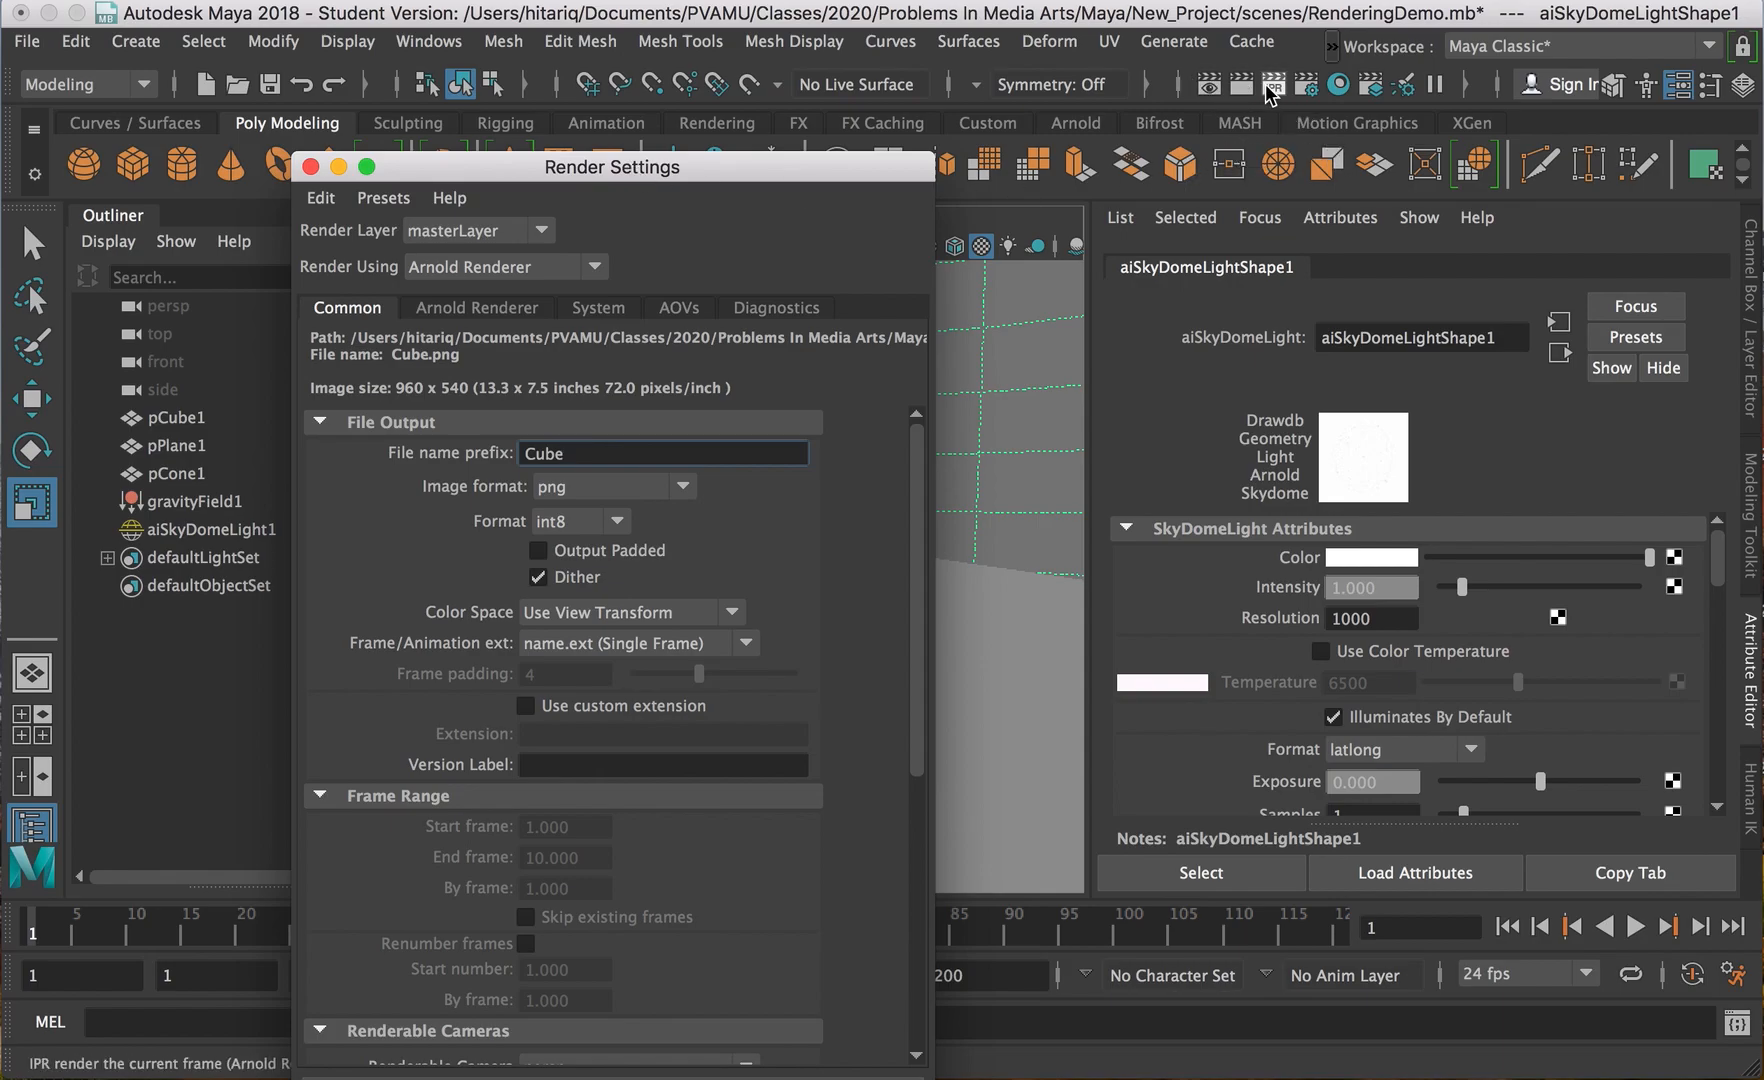
{"action": "left_click_drag", "start_coordinate": [731, 166], "coordinate": [720, 144]}
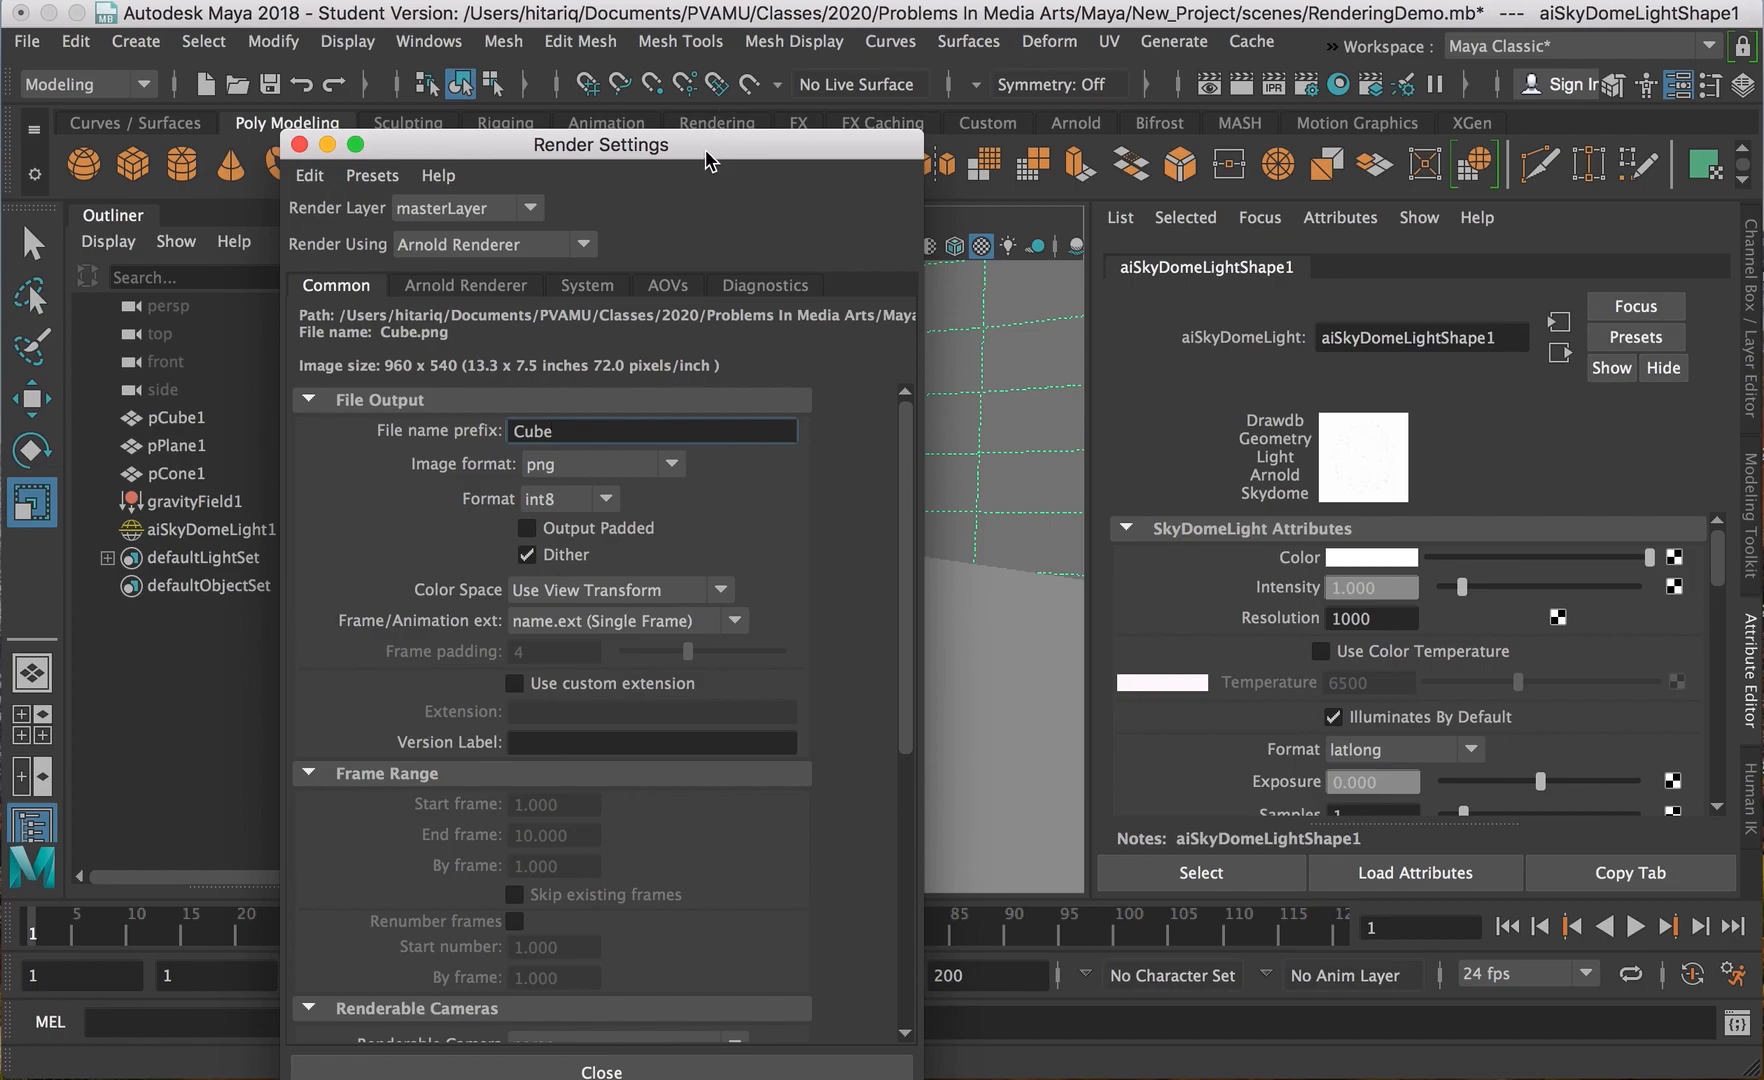
{"action": "left_click_drag", "start_coordinate": [711, 146], "coordinate": [714, 79]}
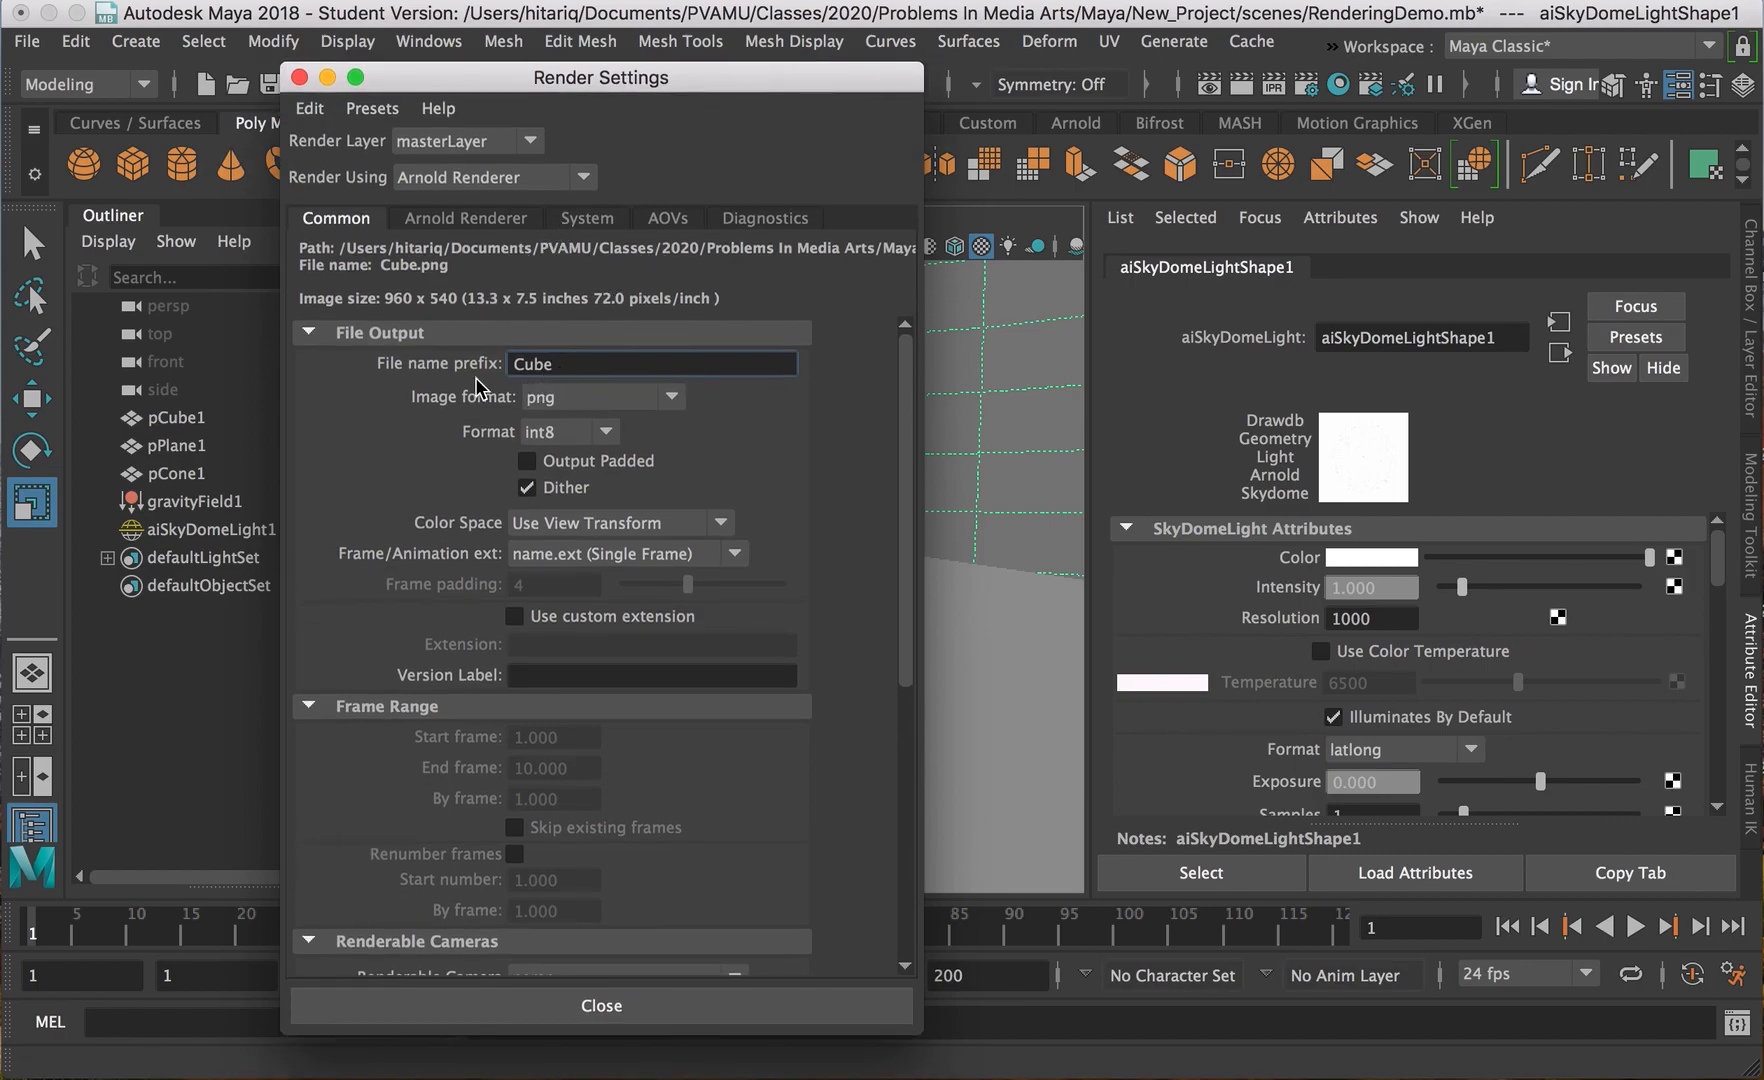
Review the render's file name prefix and the available image formats in the File Output settings.
{"action": "left_click_drag", "start_coordinate": [620, 360], "coordinate": [287, 341]}
{"action": "left_click", "coordinate": [574, 366]}
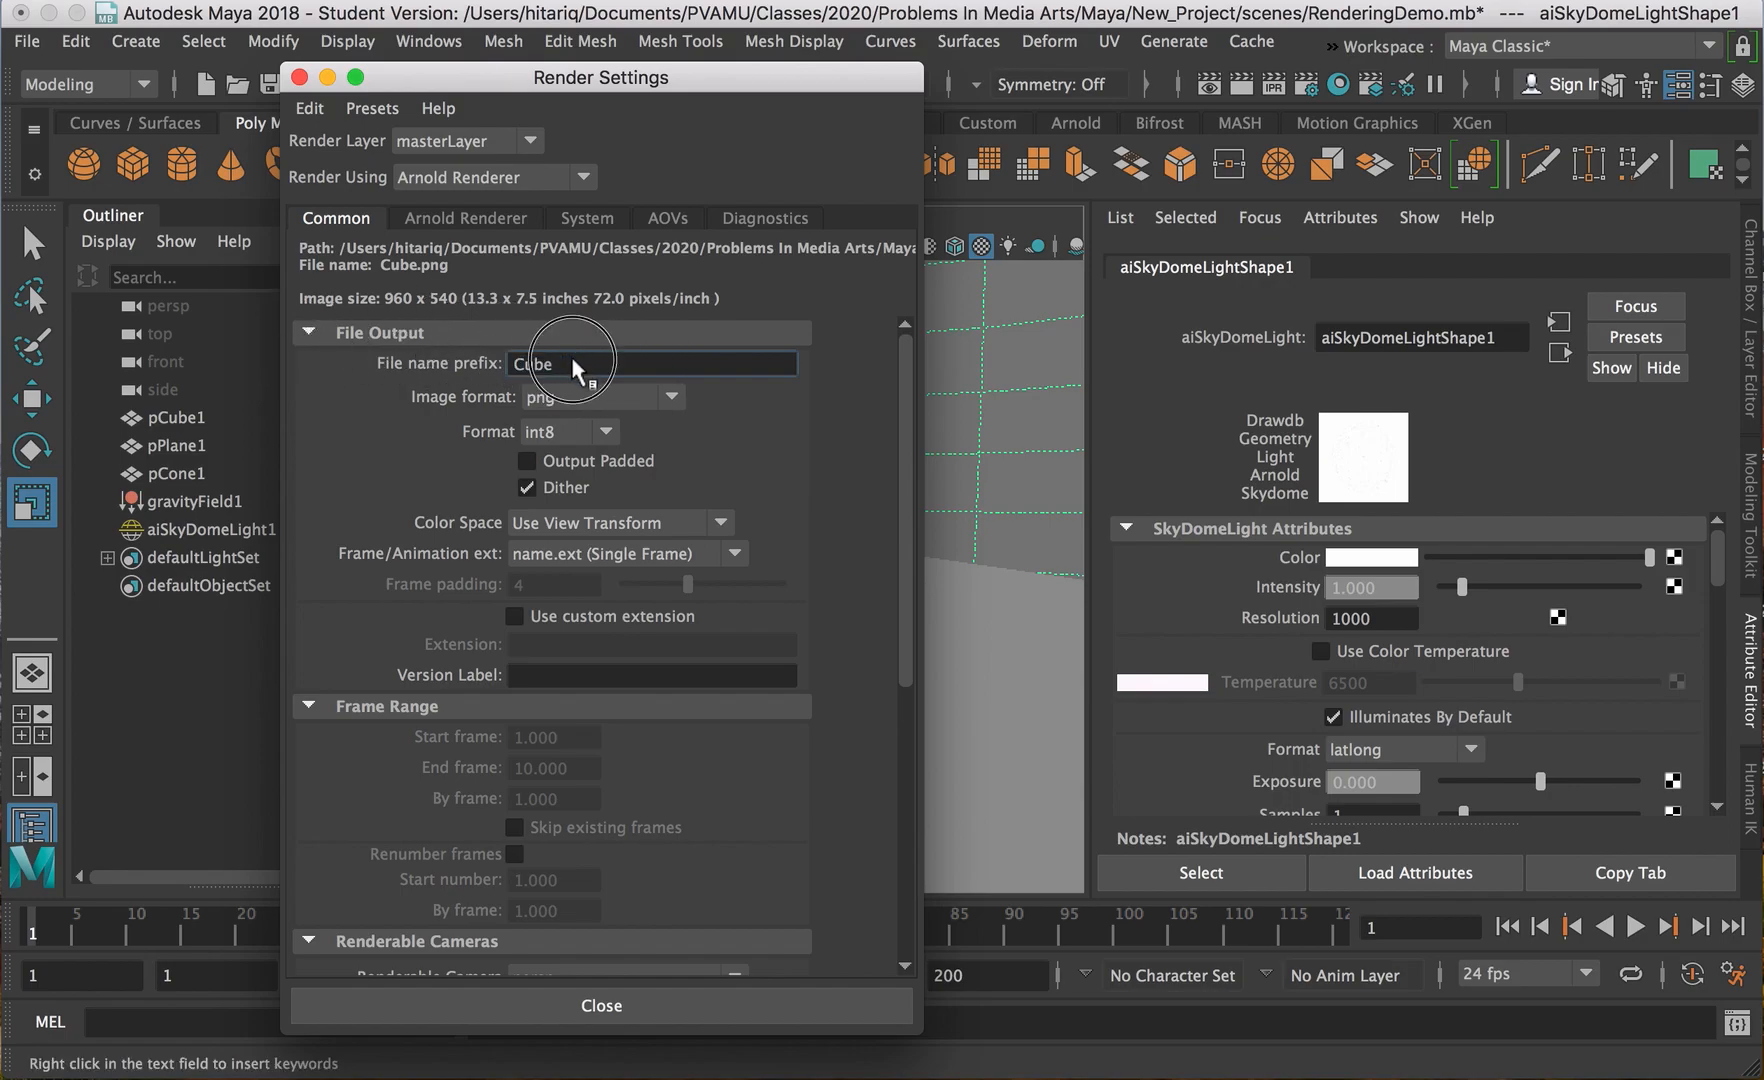
{"action": "left_click_drag", "start_coordinate": [597, 366], "coordinate": [490, 366]}
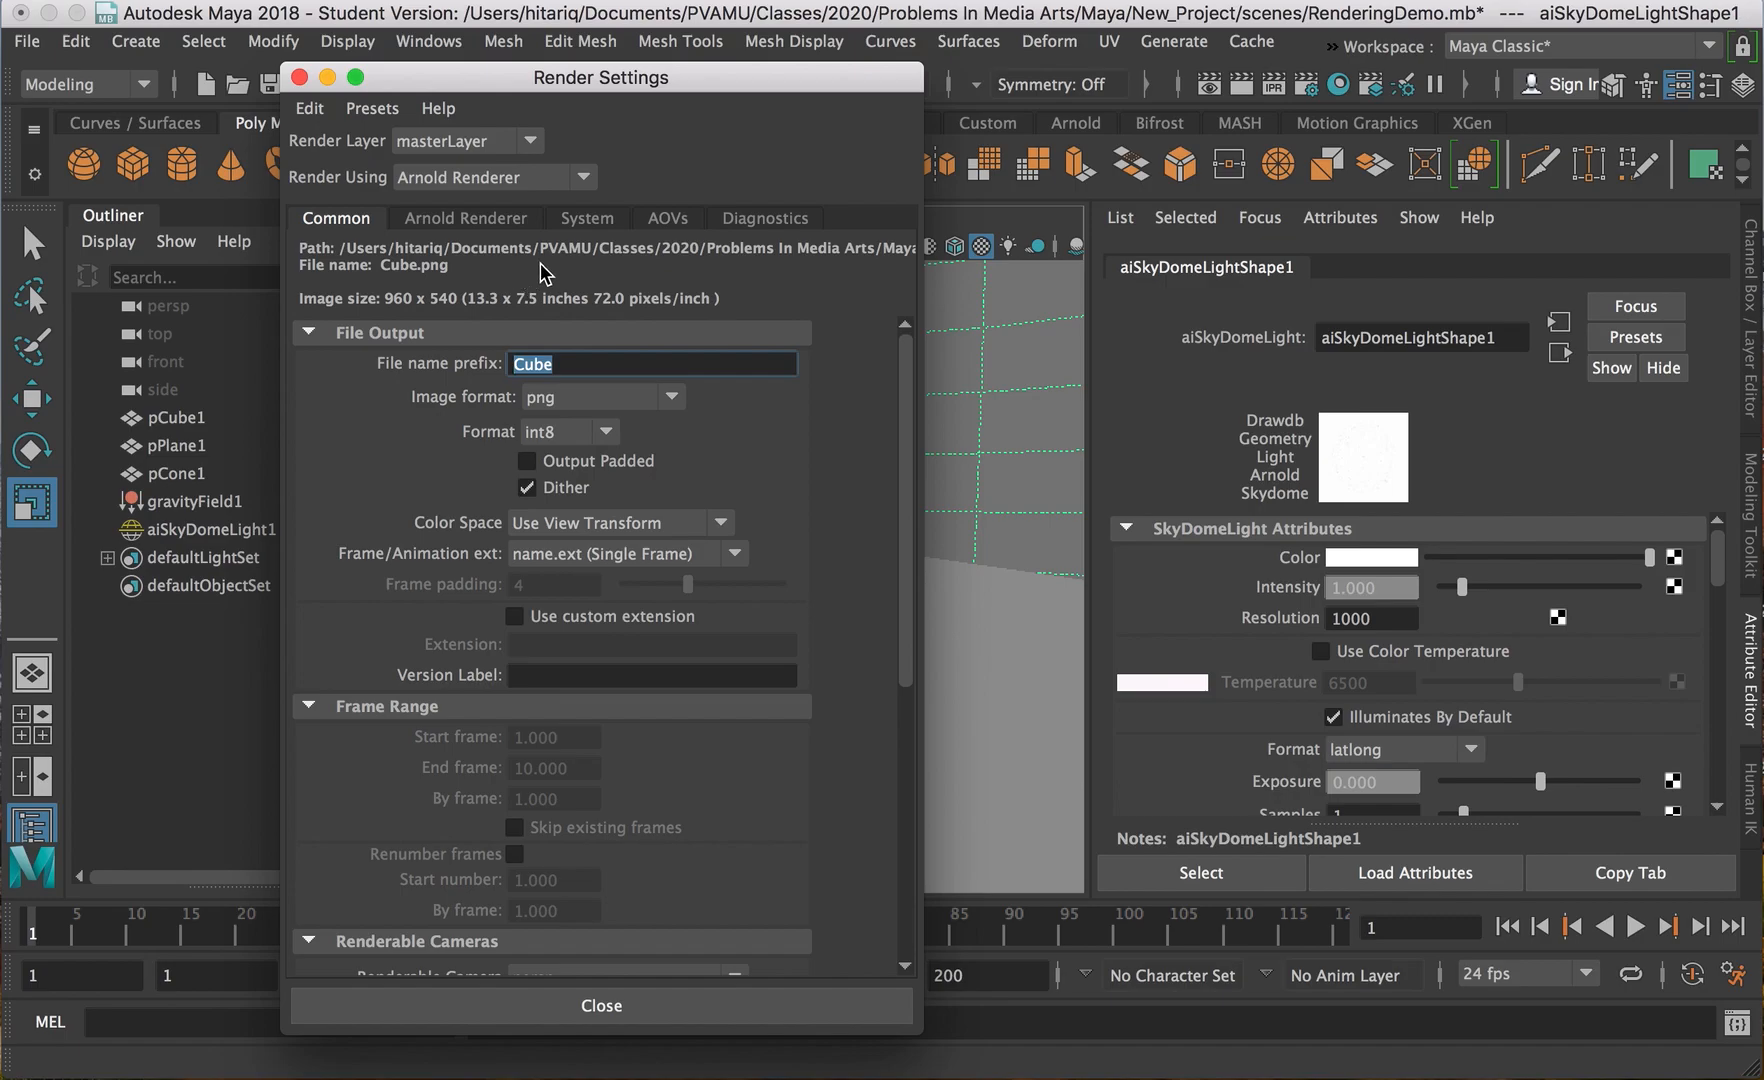
{"action": "left_click", "coordinate": [590, 364]}
{"action": "left_click", "coordinate": [588, 394]}
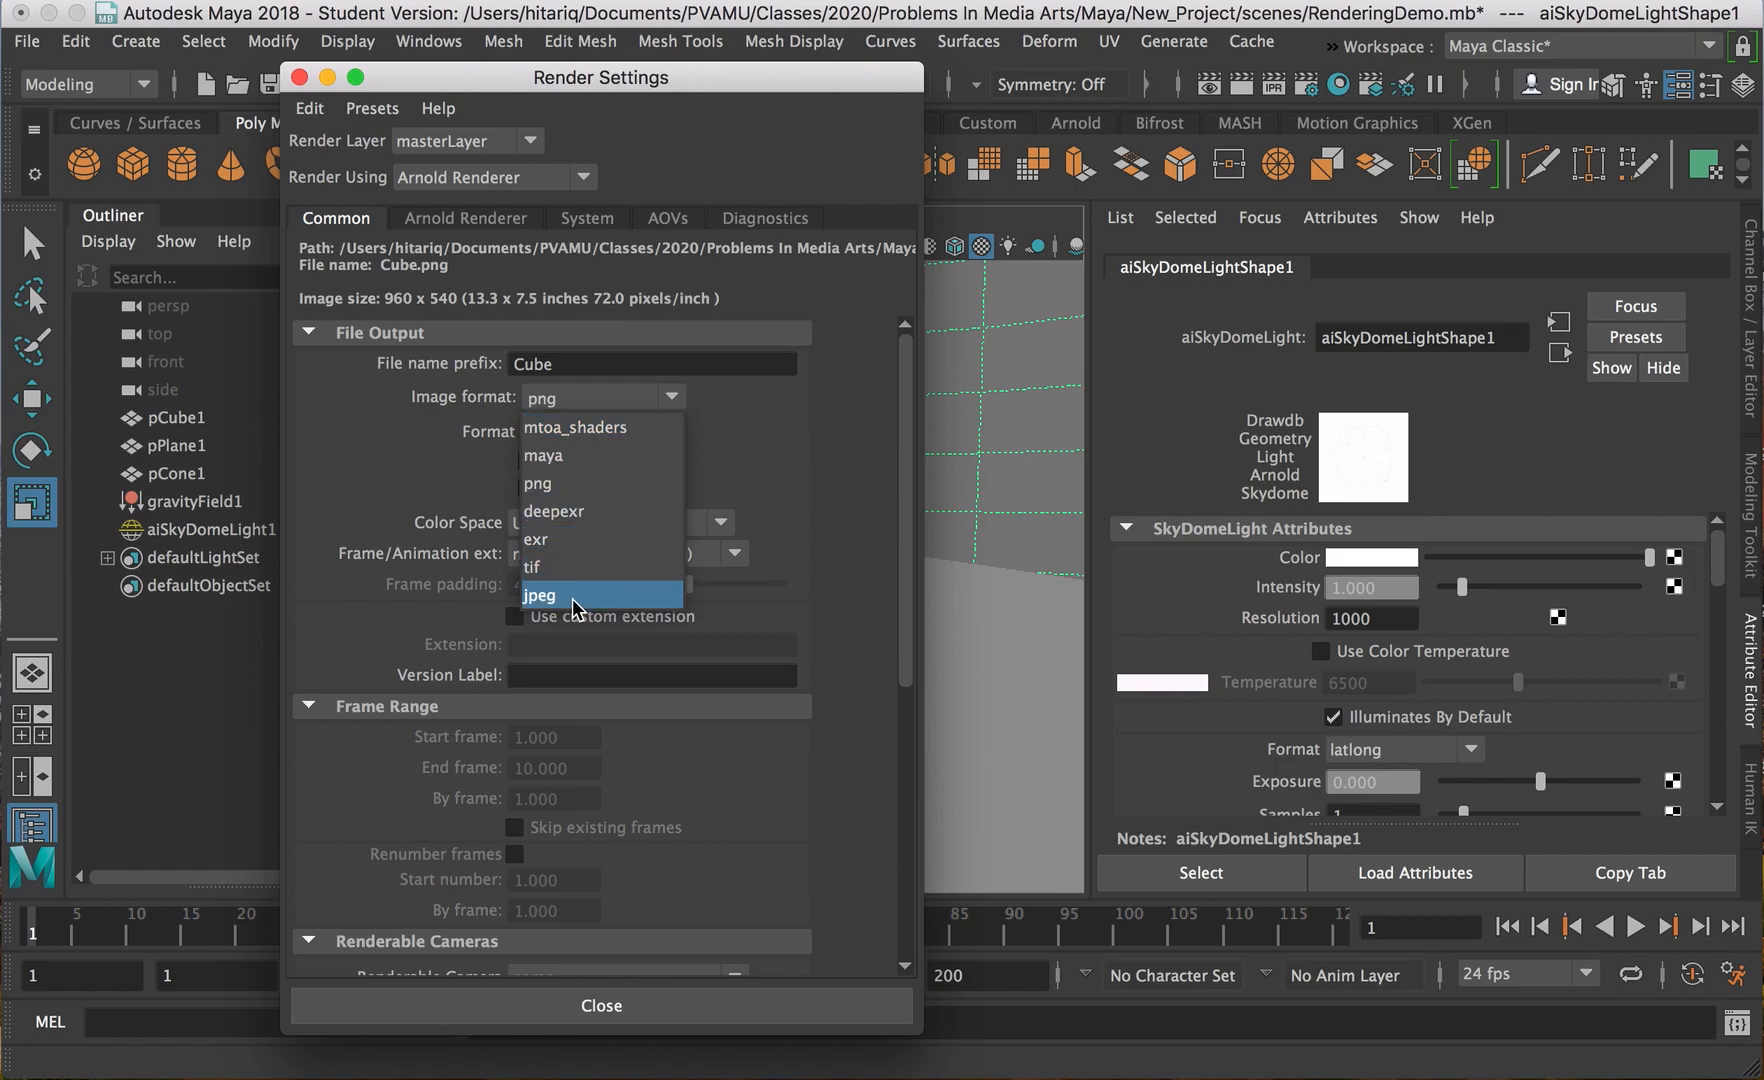
{"action": "left_click", "coordinate": [445, 405]}
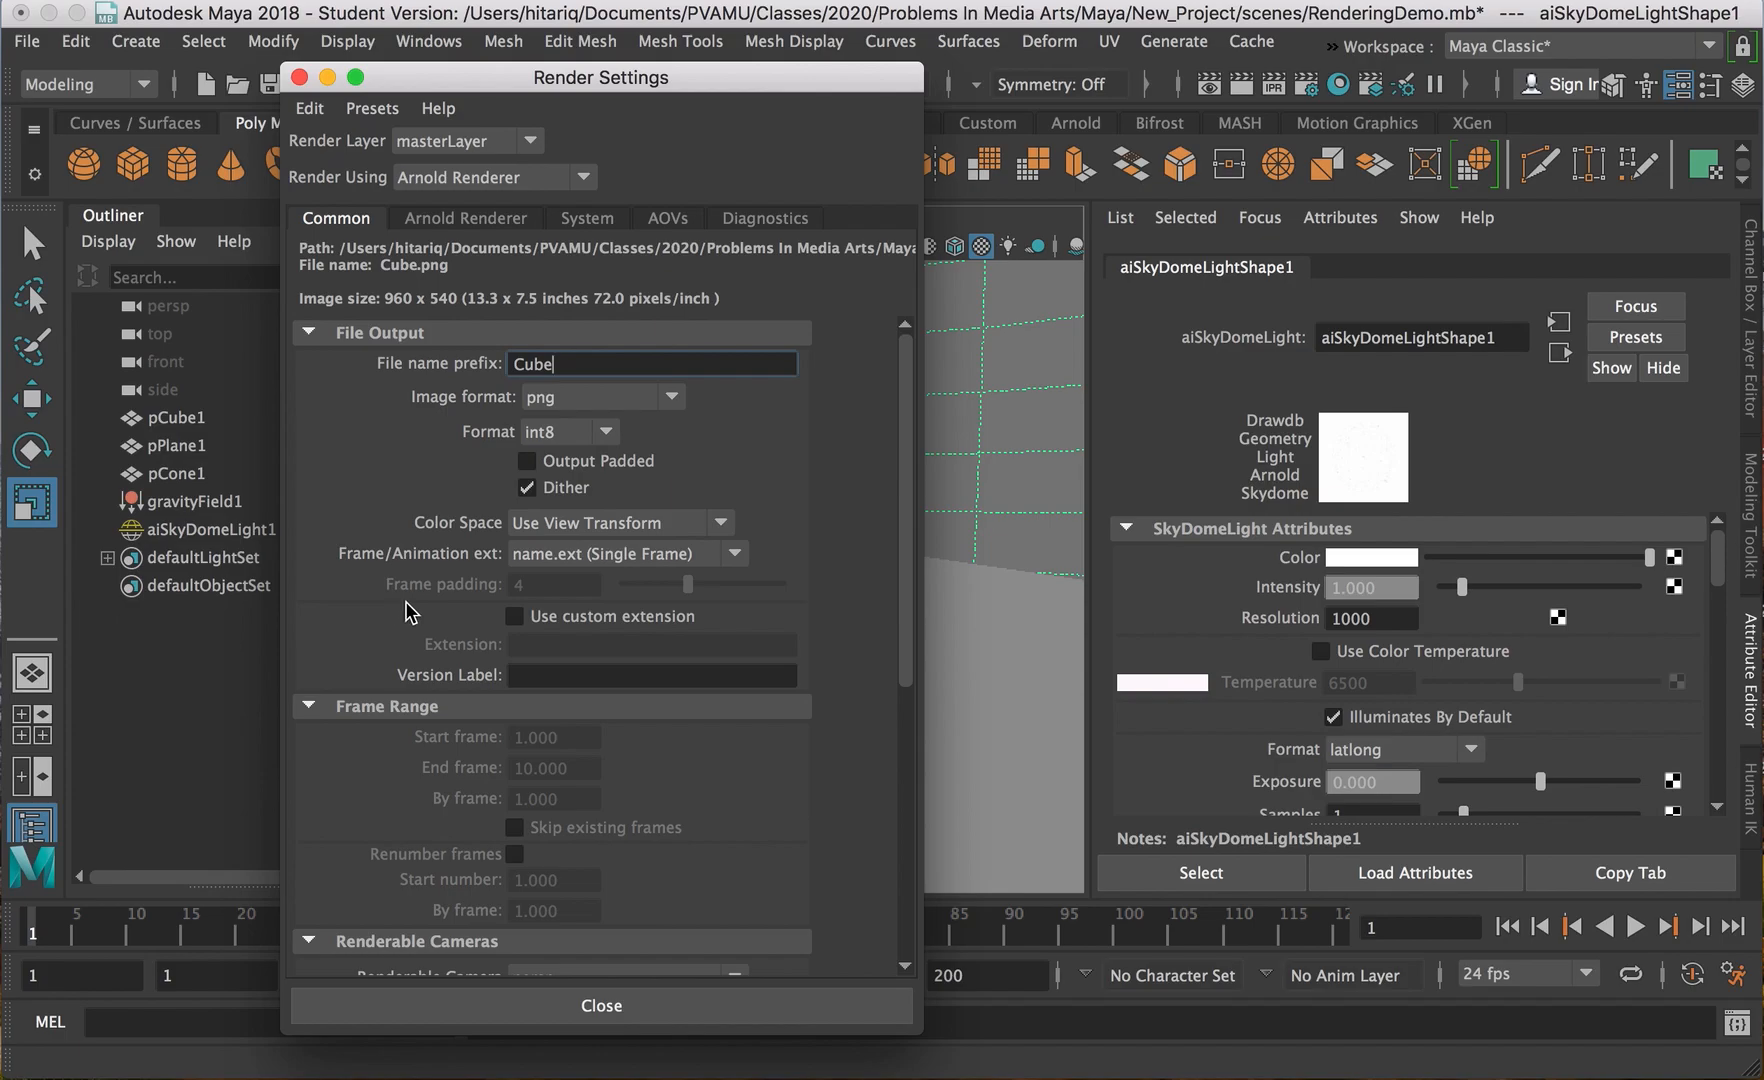
Set the render's image size preset to 5"x7".
{"action": "scroll", "coordinate": [405, 601], "scroll_direction": "down", "scroll_amount": 2}
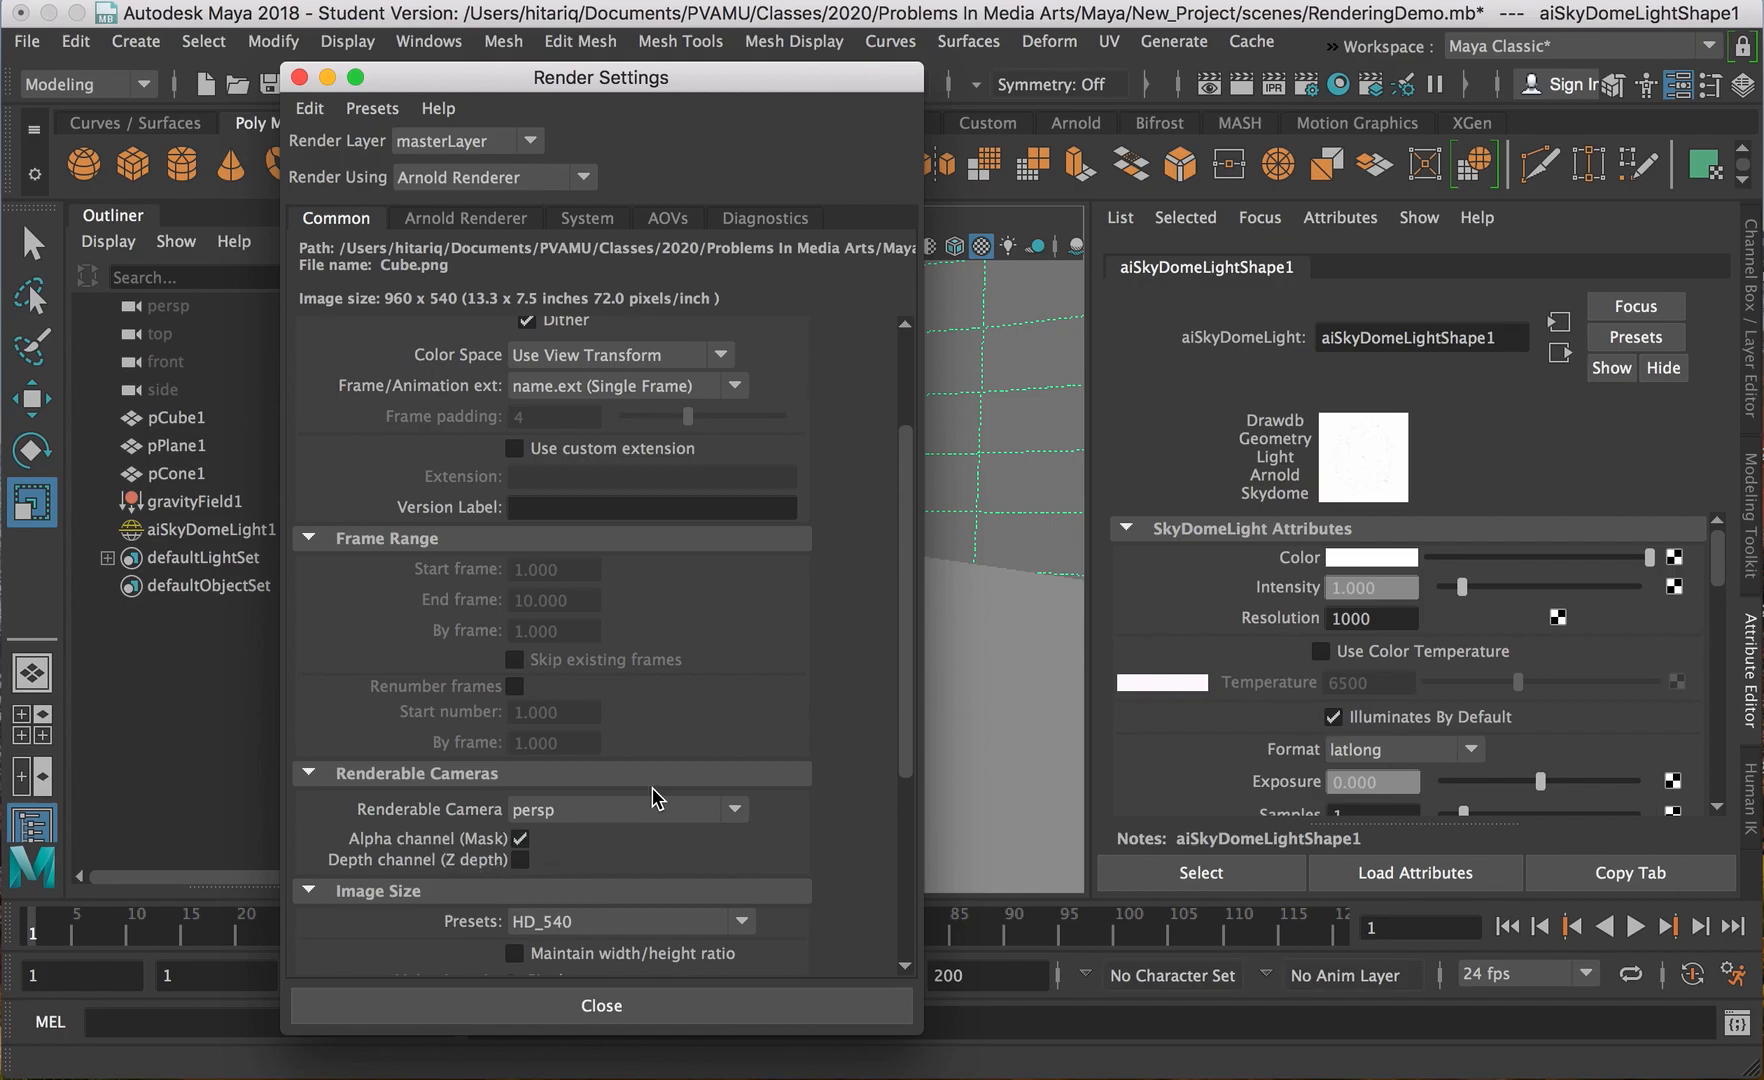
{"action": "scroll", "coordinate": [653, 786], "scroll_direction": "down", "scroll_amount": 1}
{"action": "scroll", "coordinate": [653, 786], "scroll_direction": "down", "scroll_amount": 1}
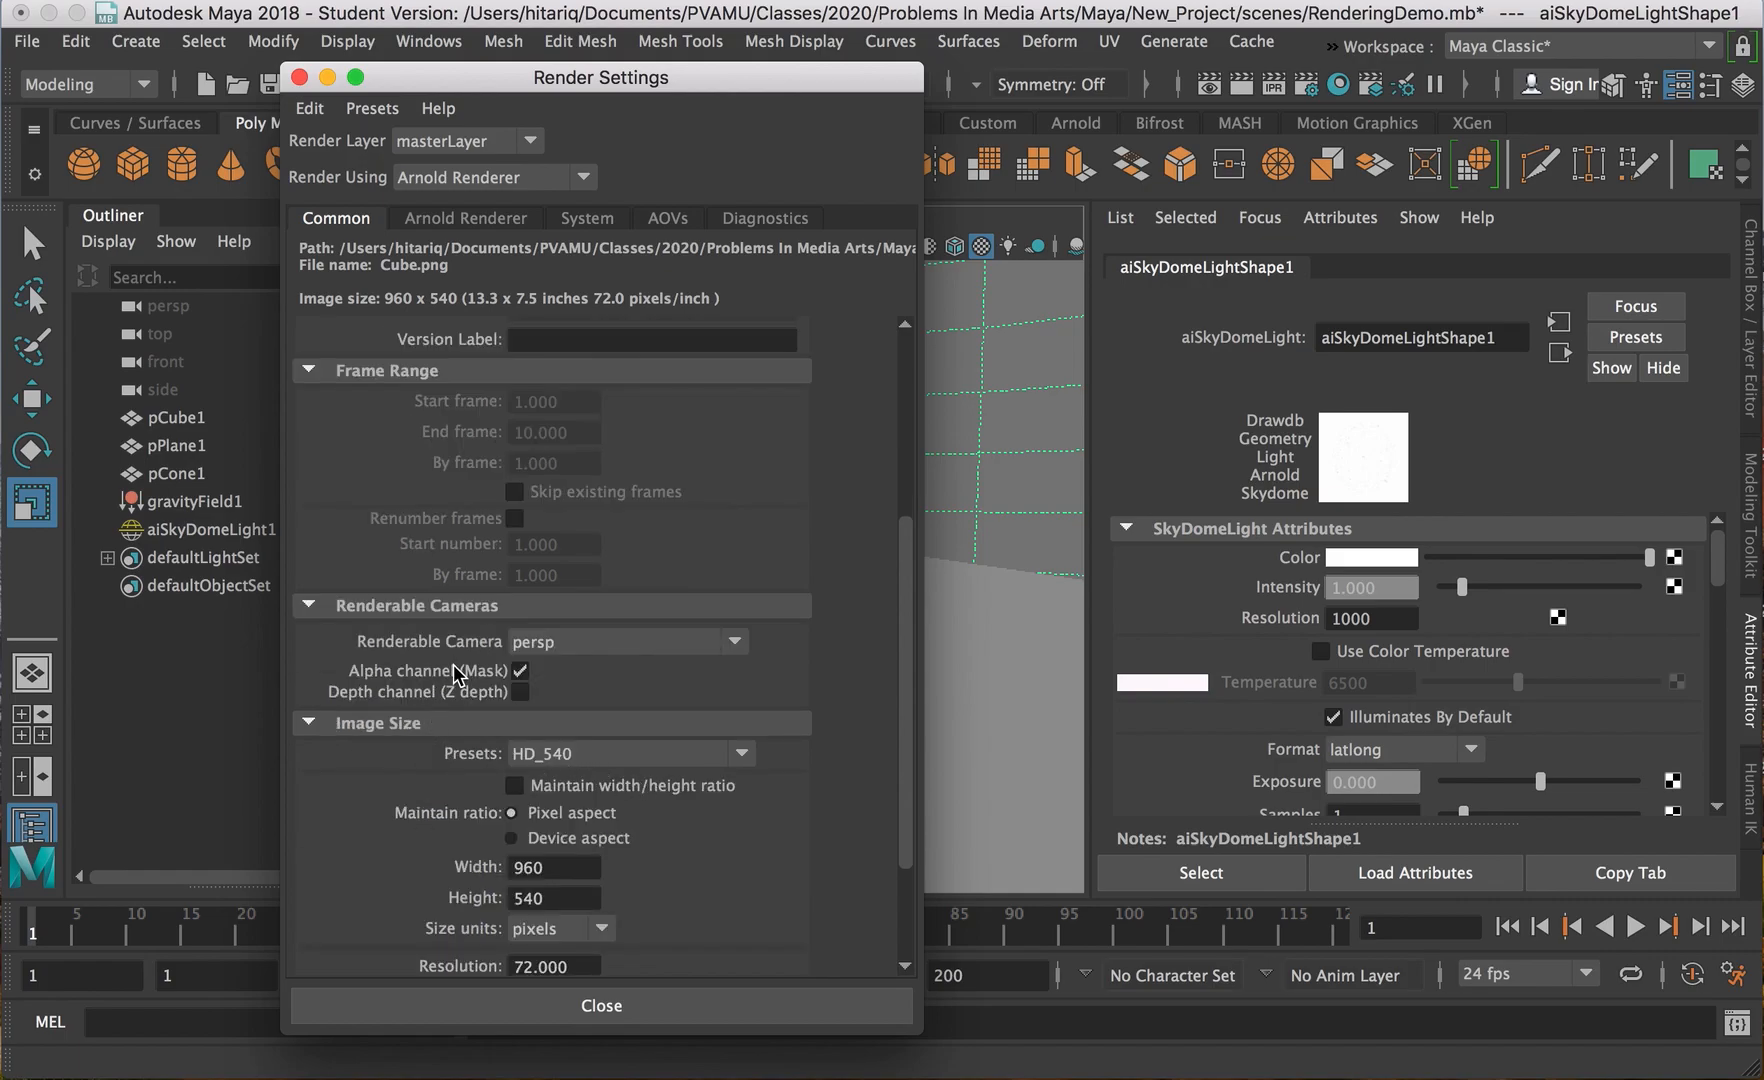
{"action": "scroll", "coordinate": [440, 655], "scroll_direction": "down", "scroll_amount": 1}
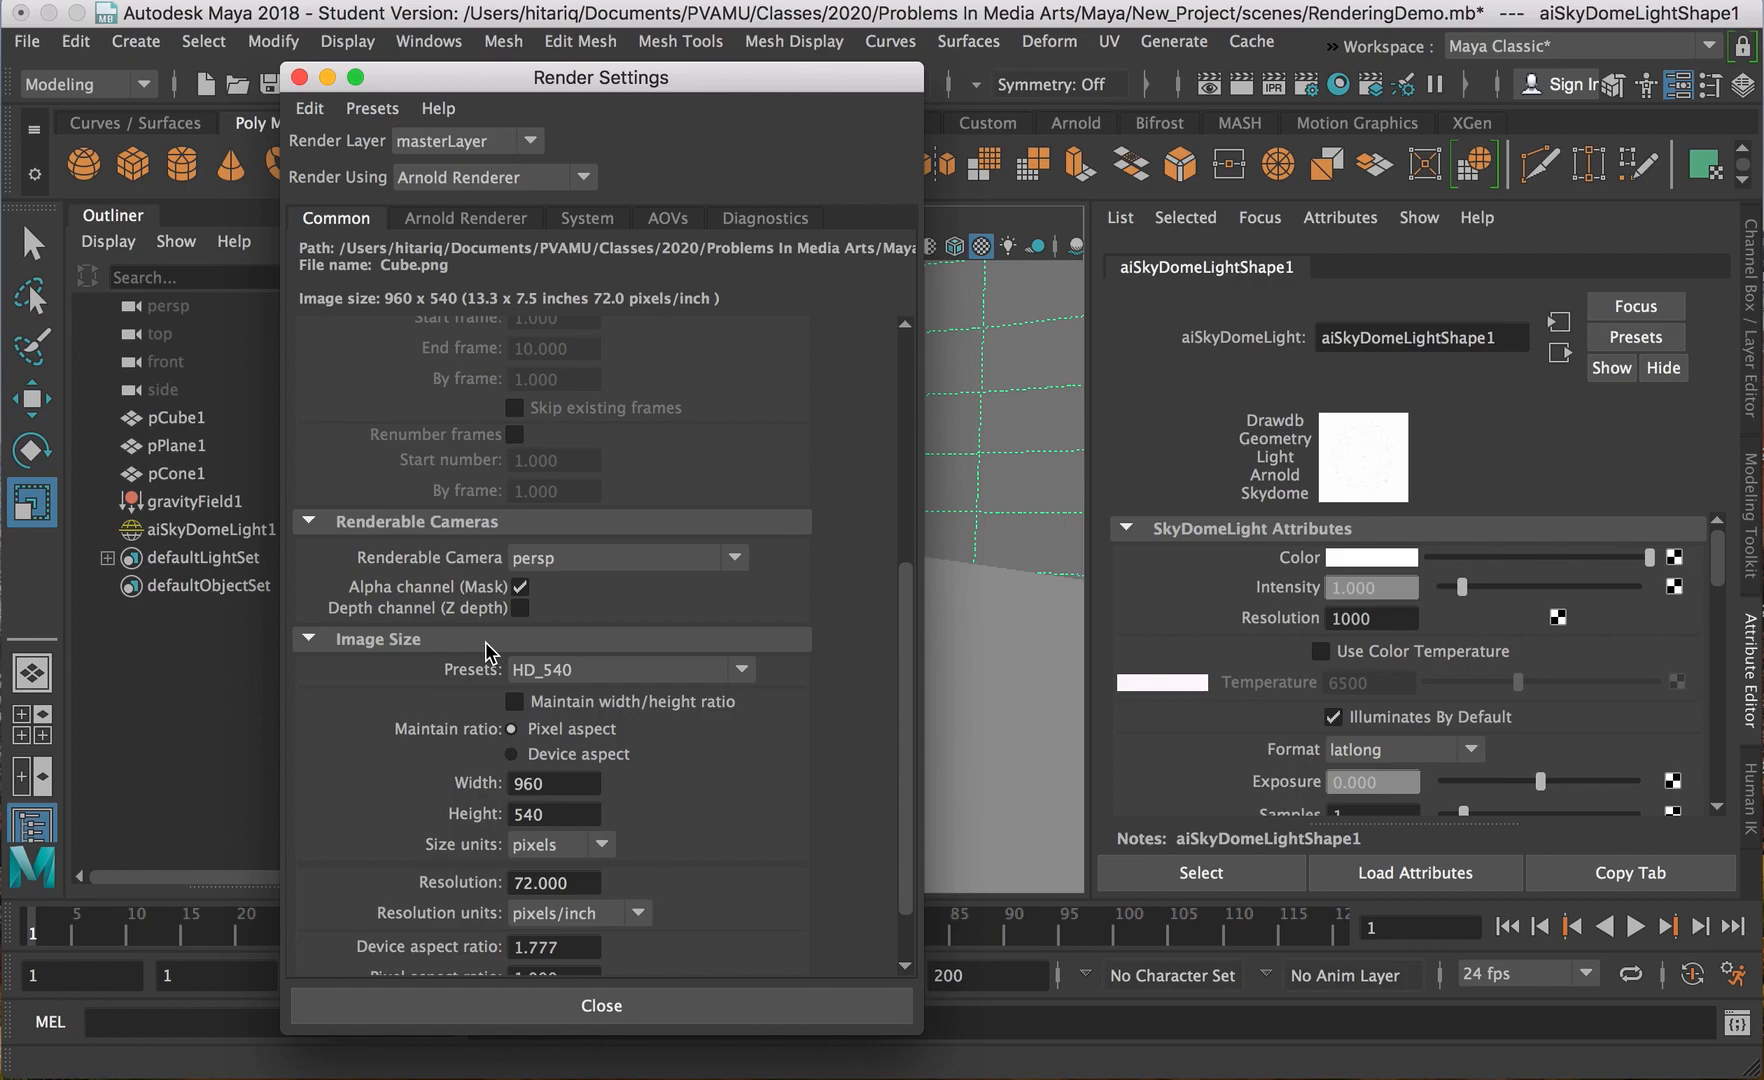
{"action": "left_click", "coordinate": [667, 671]}
{"action": "scroll", "coordinate": [625, 880], "scroll_direction": "down", "scroll_amount": 3}
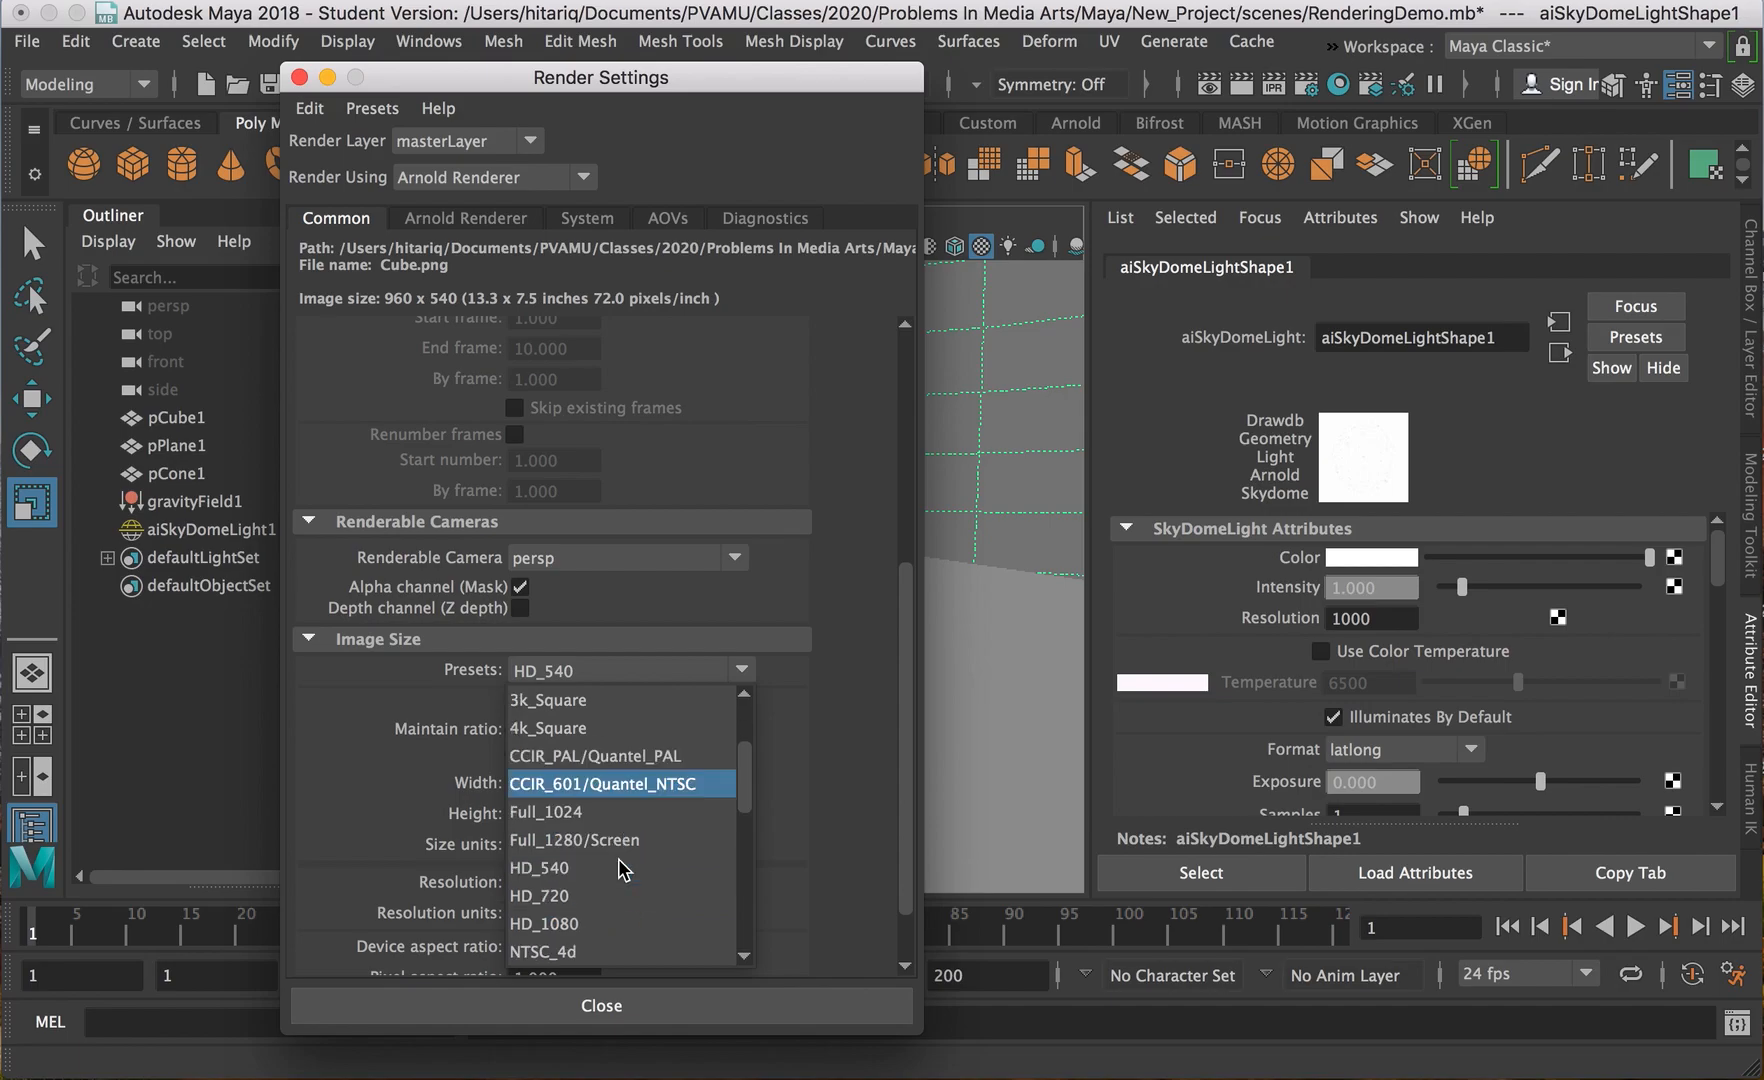
{"action": "scroll", "coordinate": [620, 870], "scroll_direction": "up", "scroll_amount": 5}
{"action": "scroll", "coordinate": [617, 865], "scroll_direction": "down", "scroll_amount": 5}
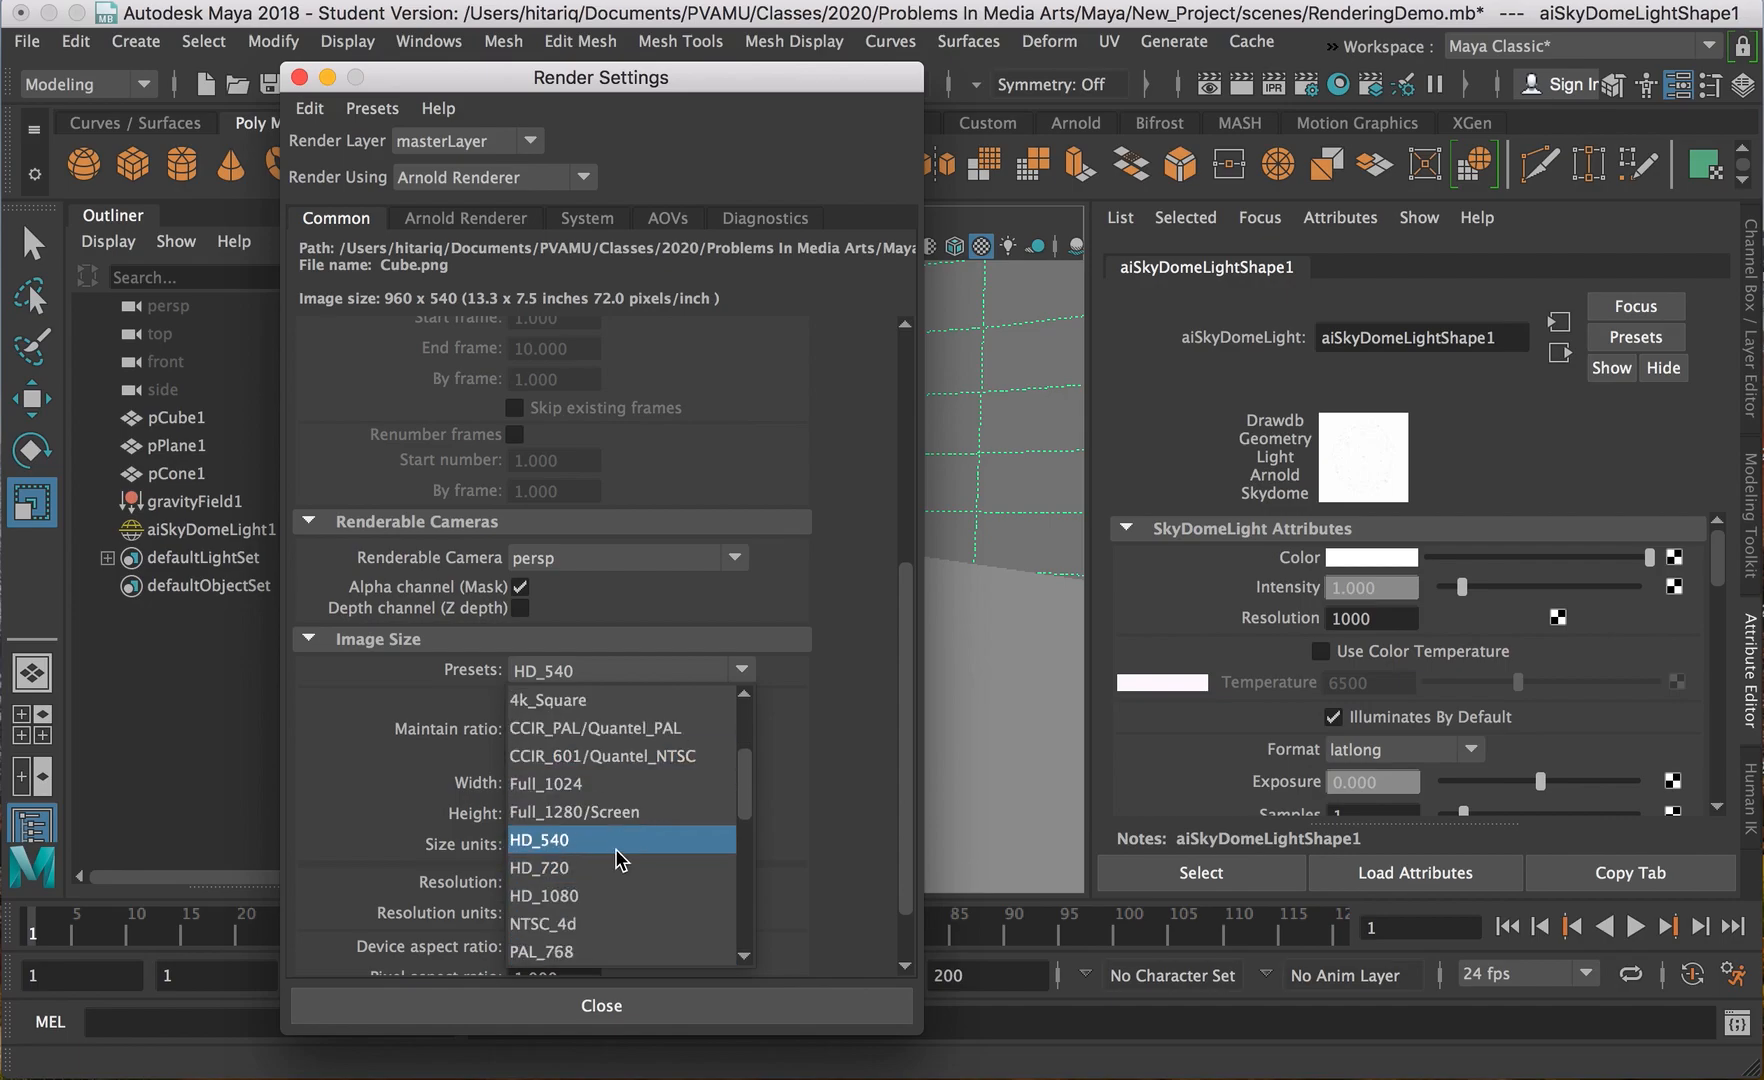
{"action": "scroll", "coordinate": [618, 863], "scroll_direction": "down", "scroll_amount": 6}
{"action": "scroll", "coordinate": [614, 850], "scroll_direction": "down", "scroll_amount": 3}
{"action": "scroll", "coordinate": [610, 840], "scroll_direction": "up", "scroll_amount": 10}
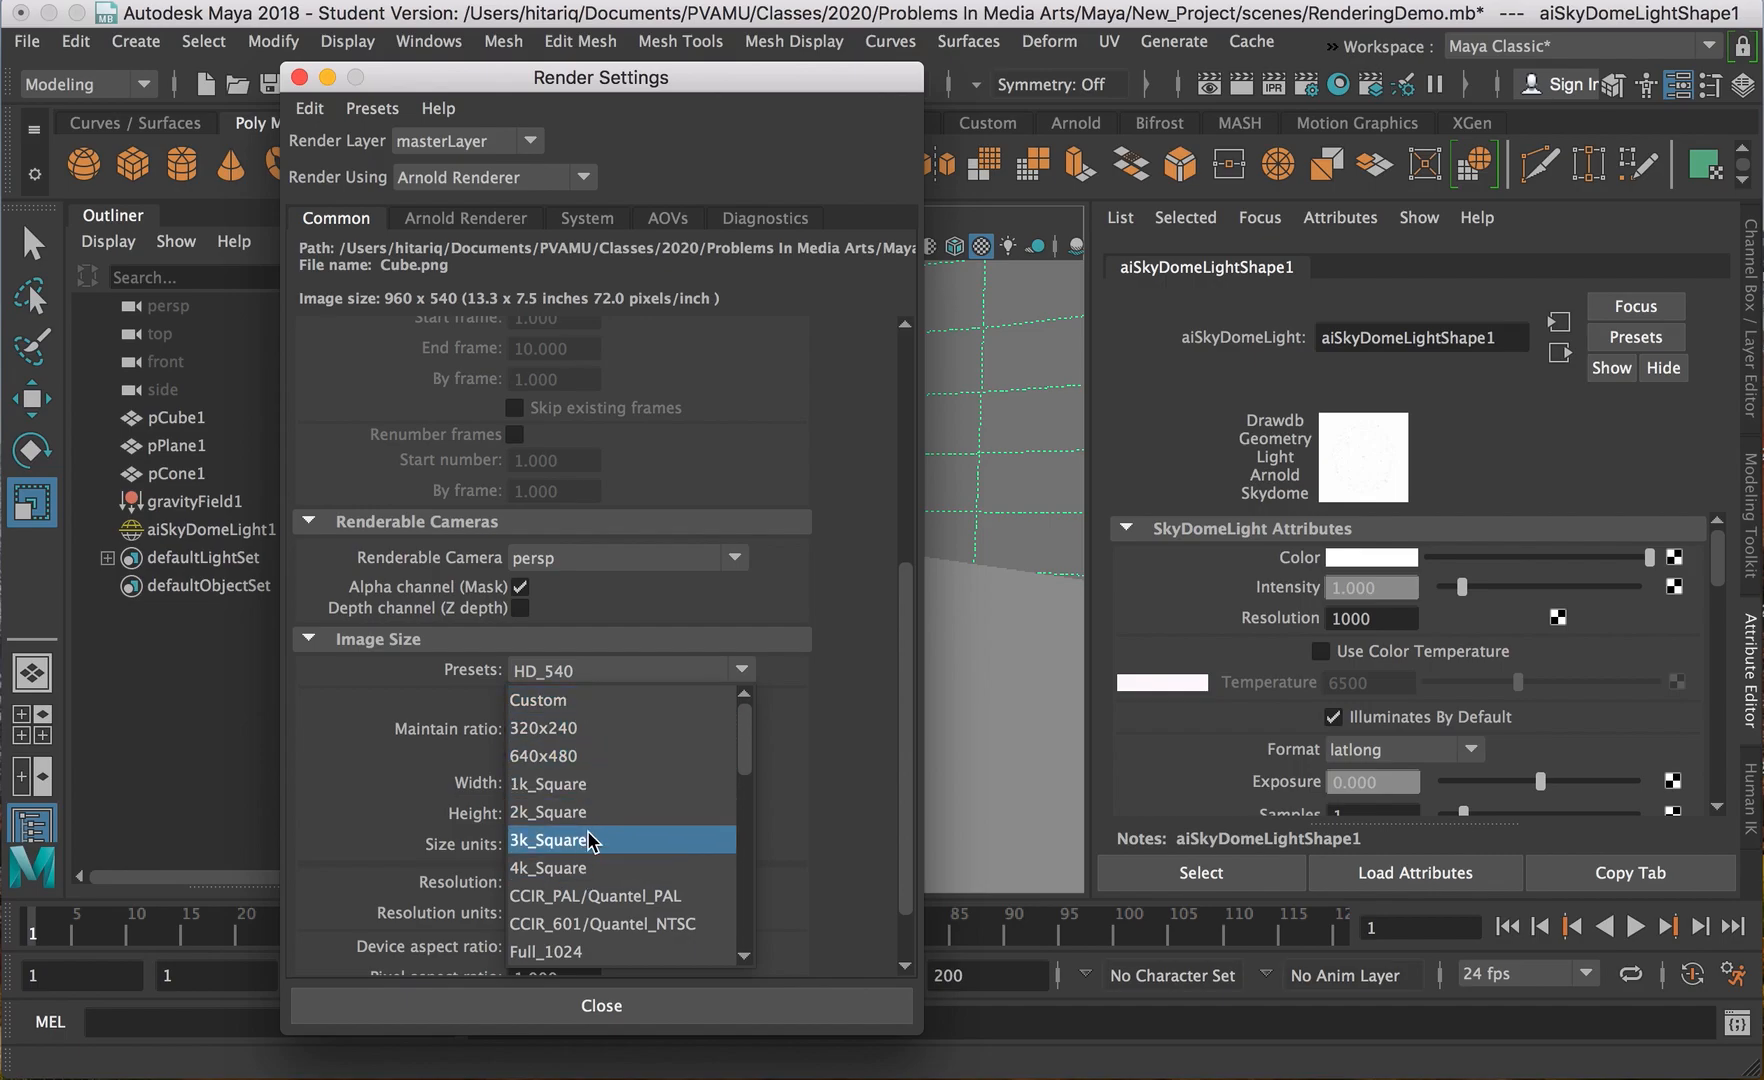
{"action": "scroll", "coordinate": [600, 840], "scroll_direction": "down", "scroll_amount": 9}
{"action": "scroll", "coordinate": [592, 840], "scroll_direction": "down", "scroll_amount": 13}
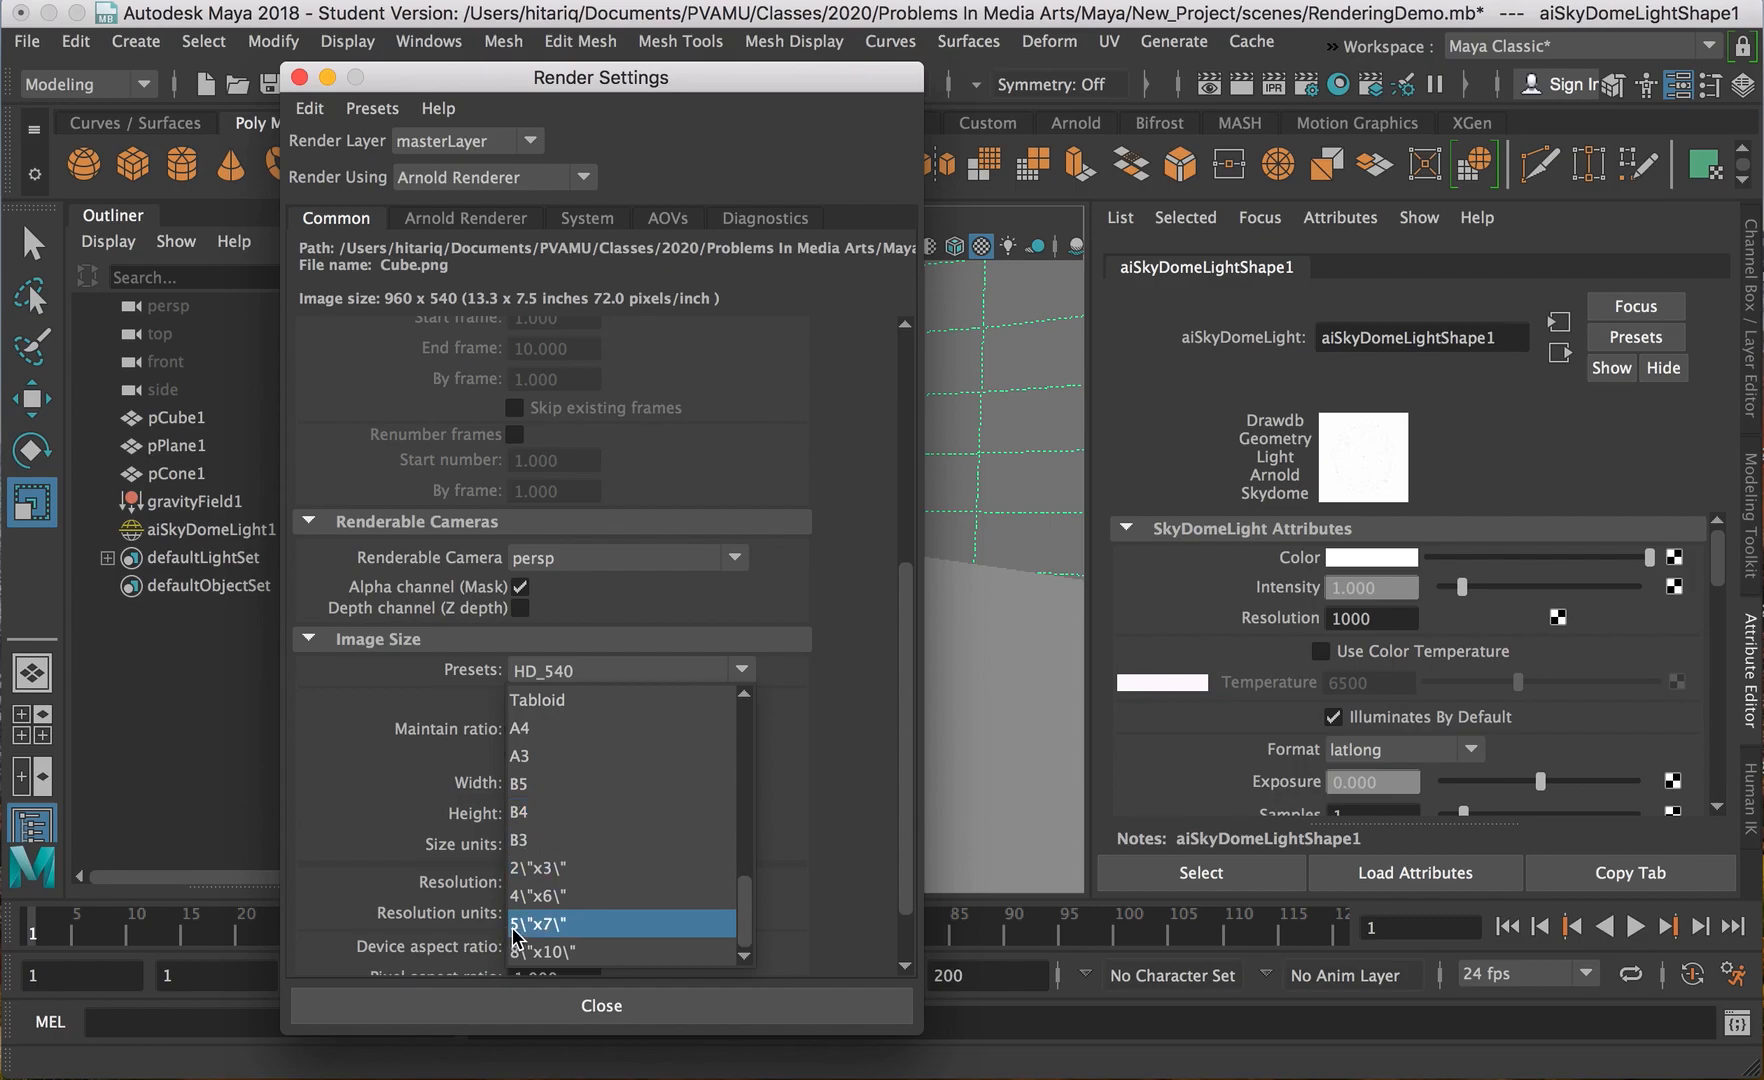
{"action": "left_click", "coordinate": [559, 926]}
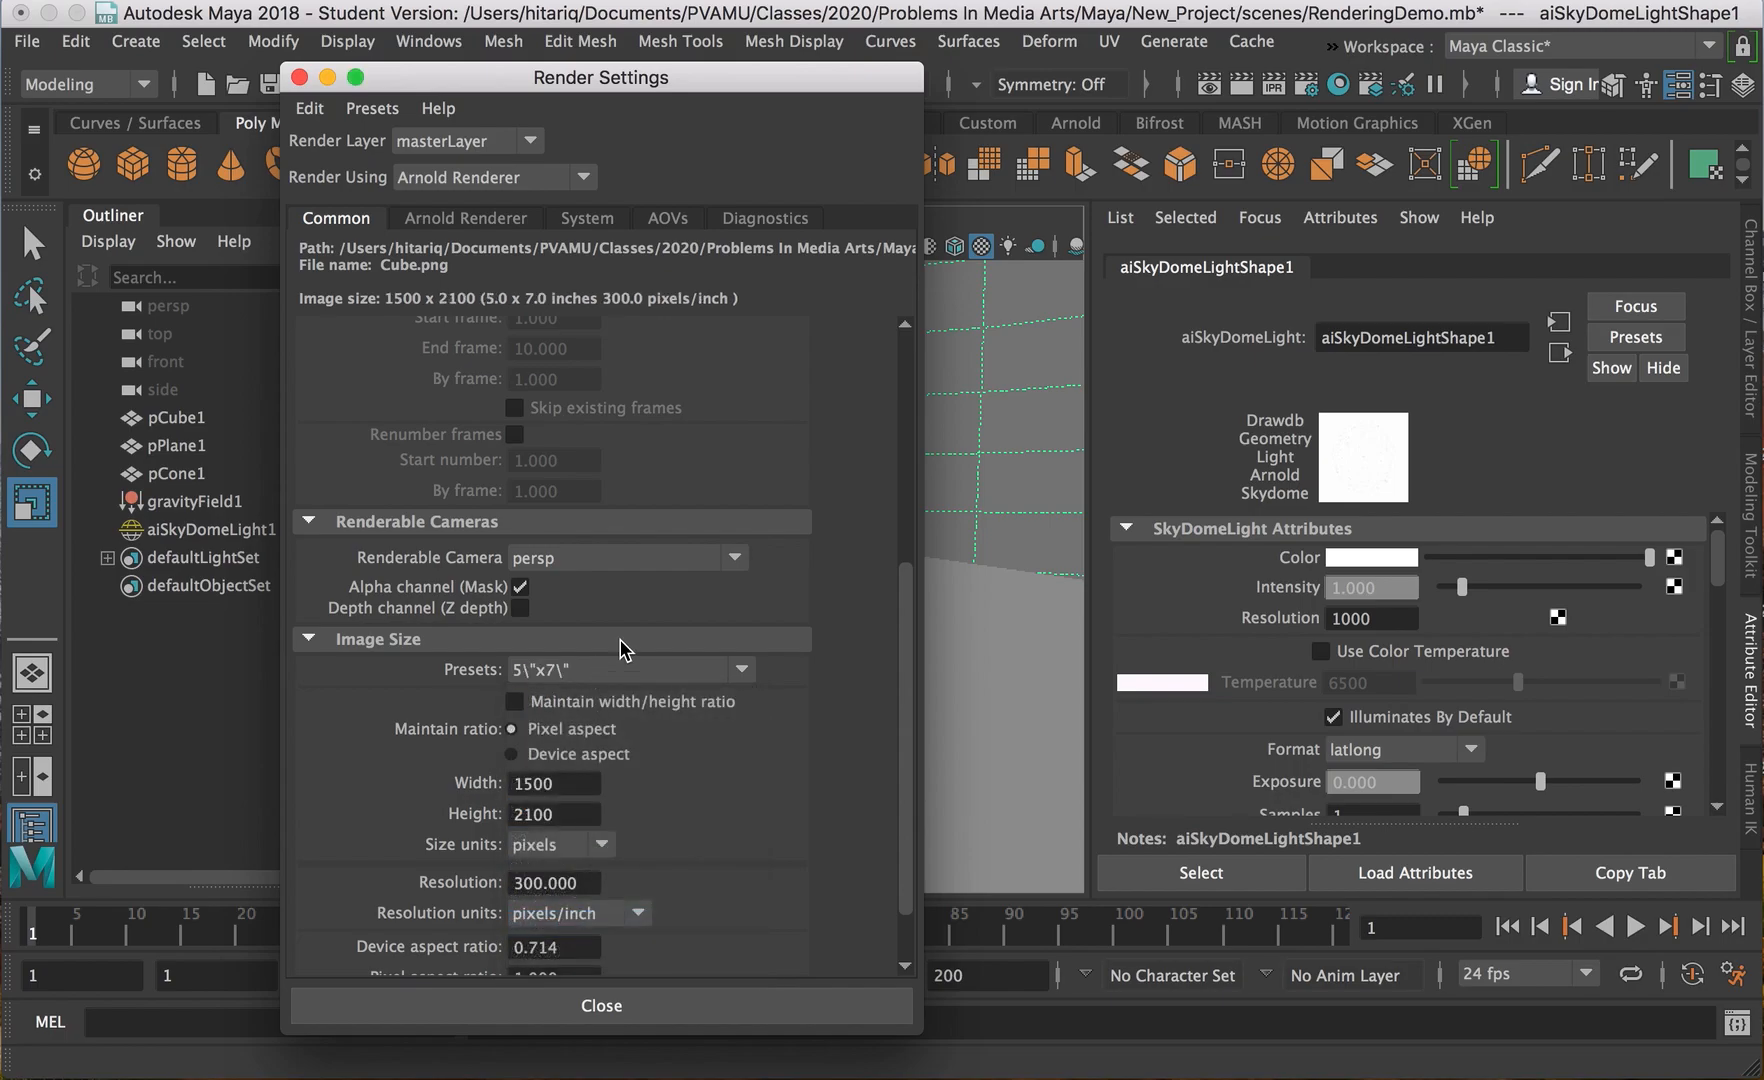
Check the image width and height values and set the size units to inches.
{"action": "left_click_drag", "start_coordinate": [579, 791], "coordinate": [348, 751]}
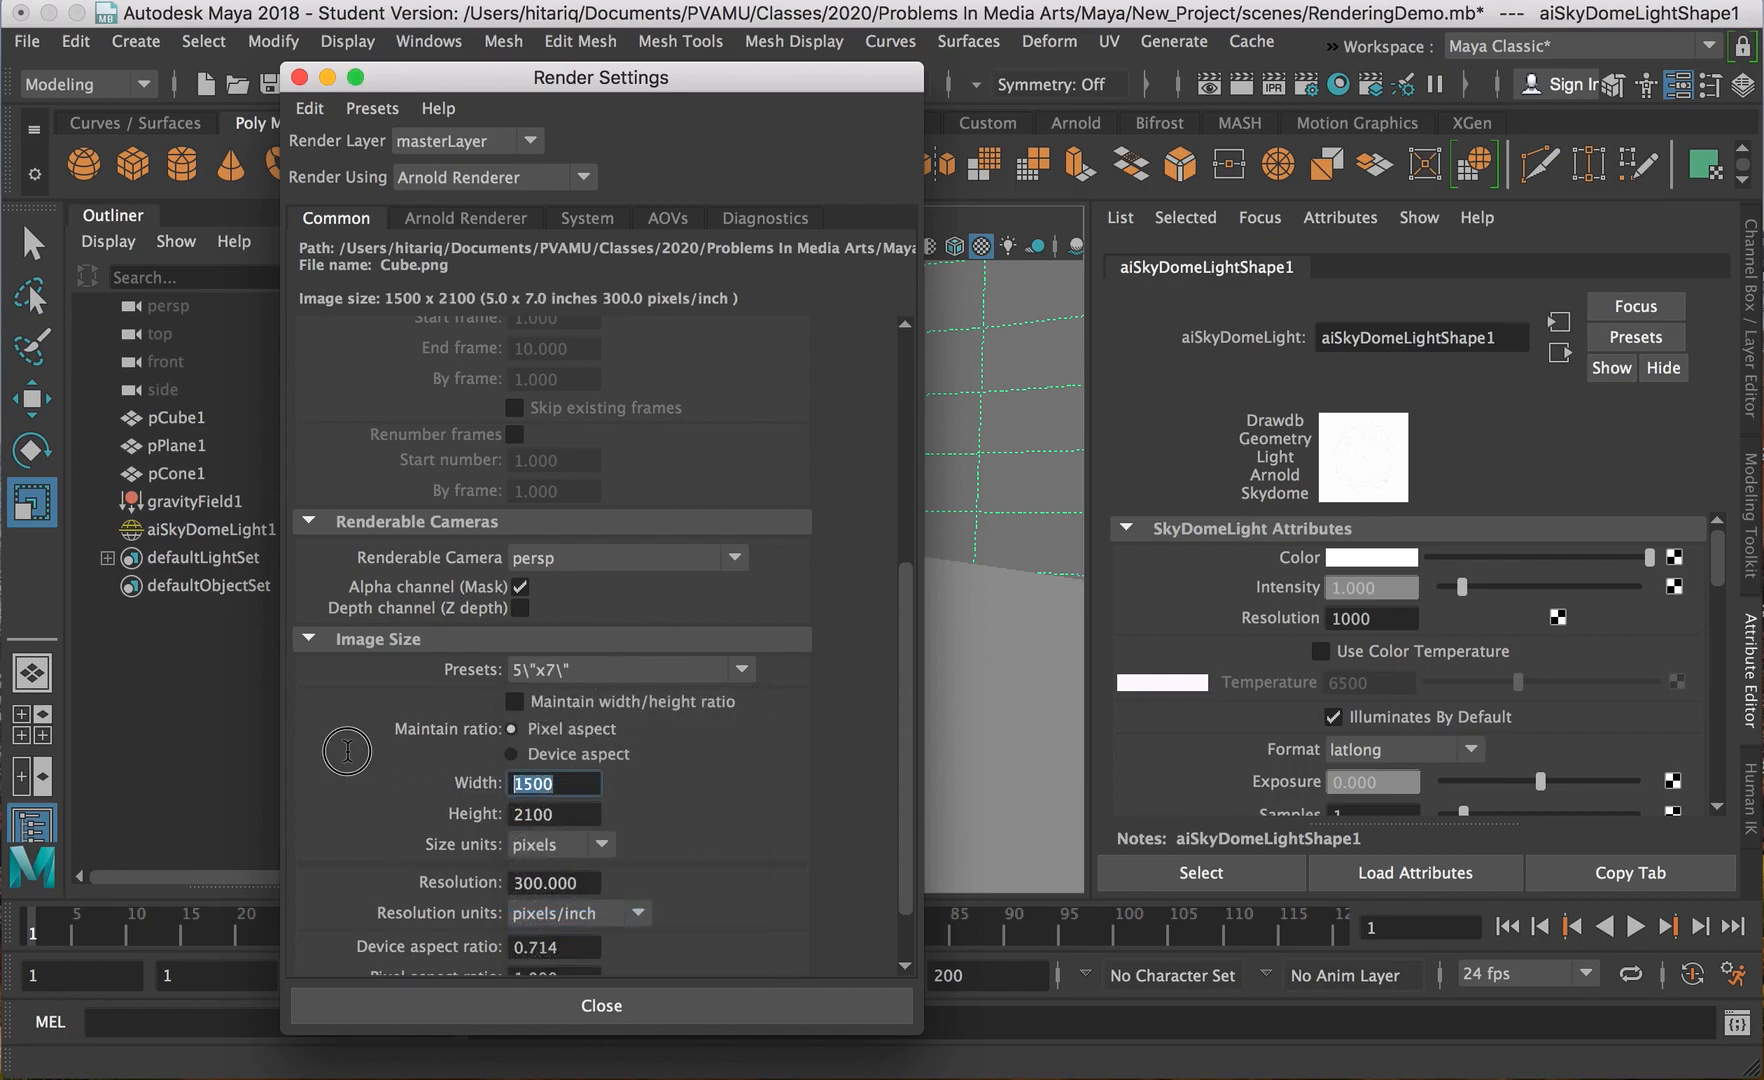
{"action": "left_click", "coordinate": [574, 813]}
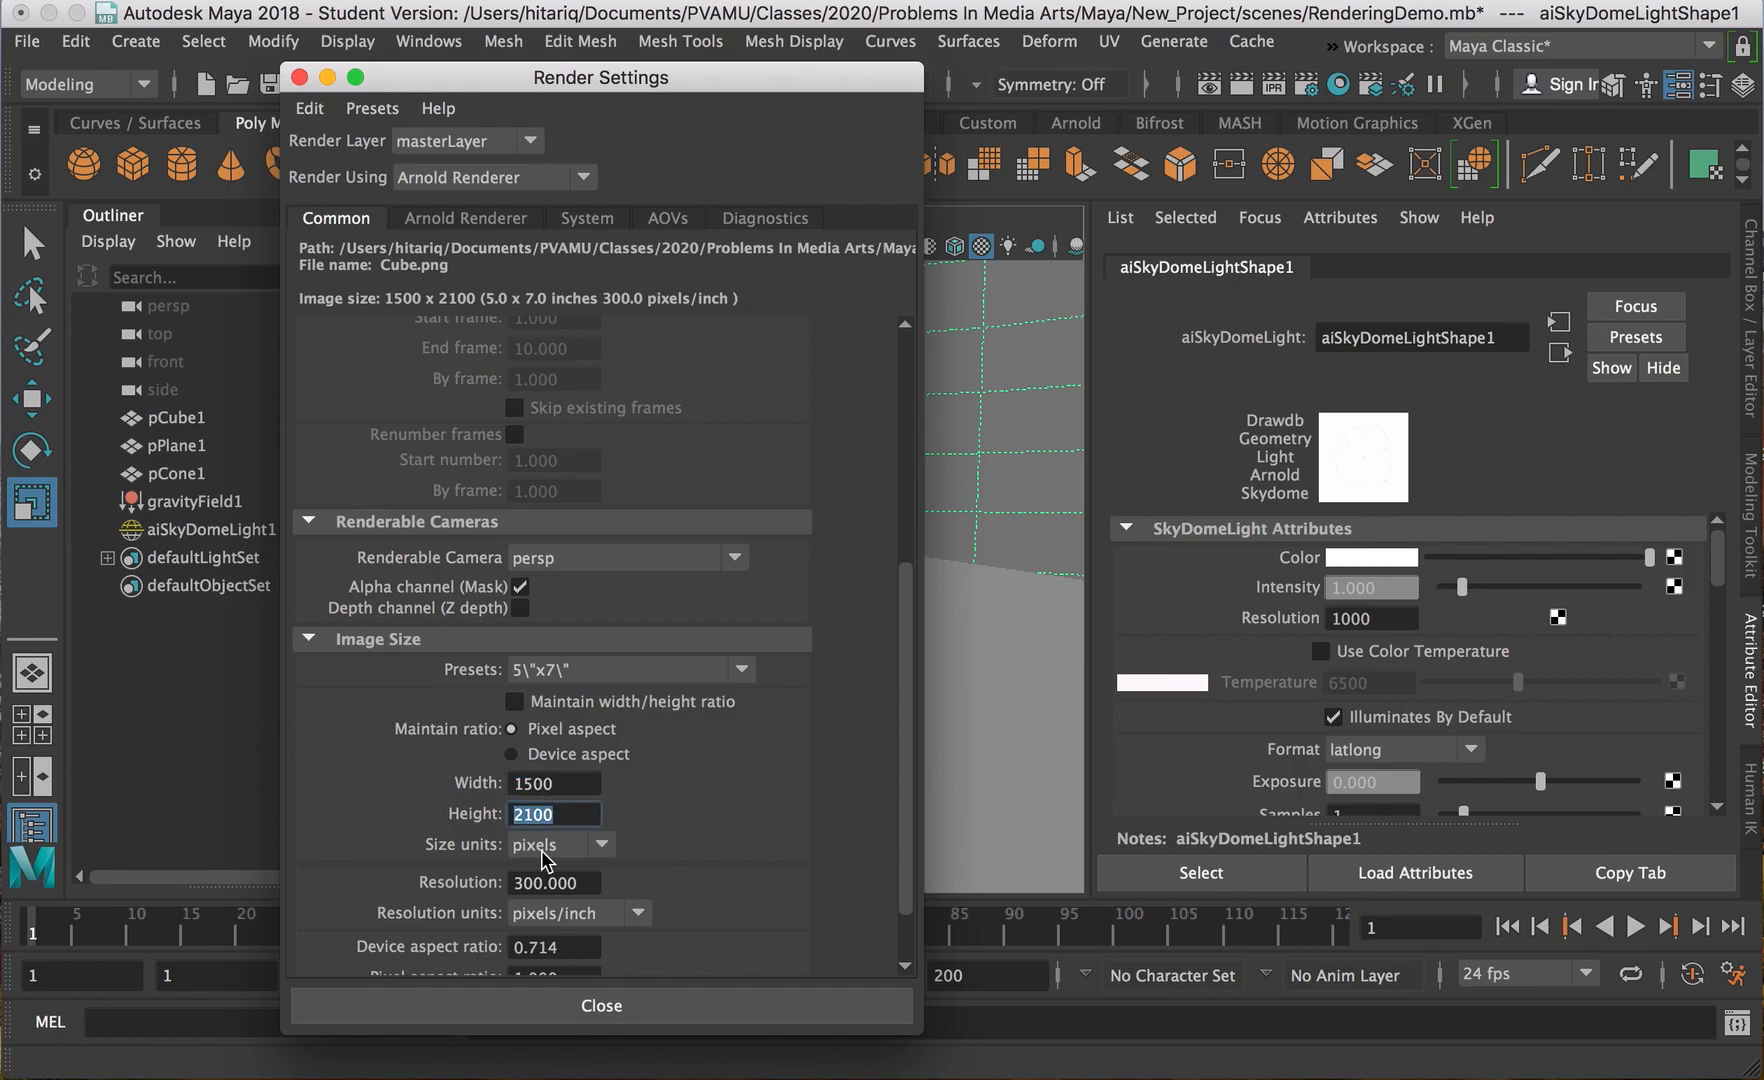
{"action": "left_click", "coordinate": [546, 846]}
{"action": "left_click", "coordinate": [553, 902]}
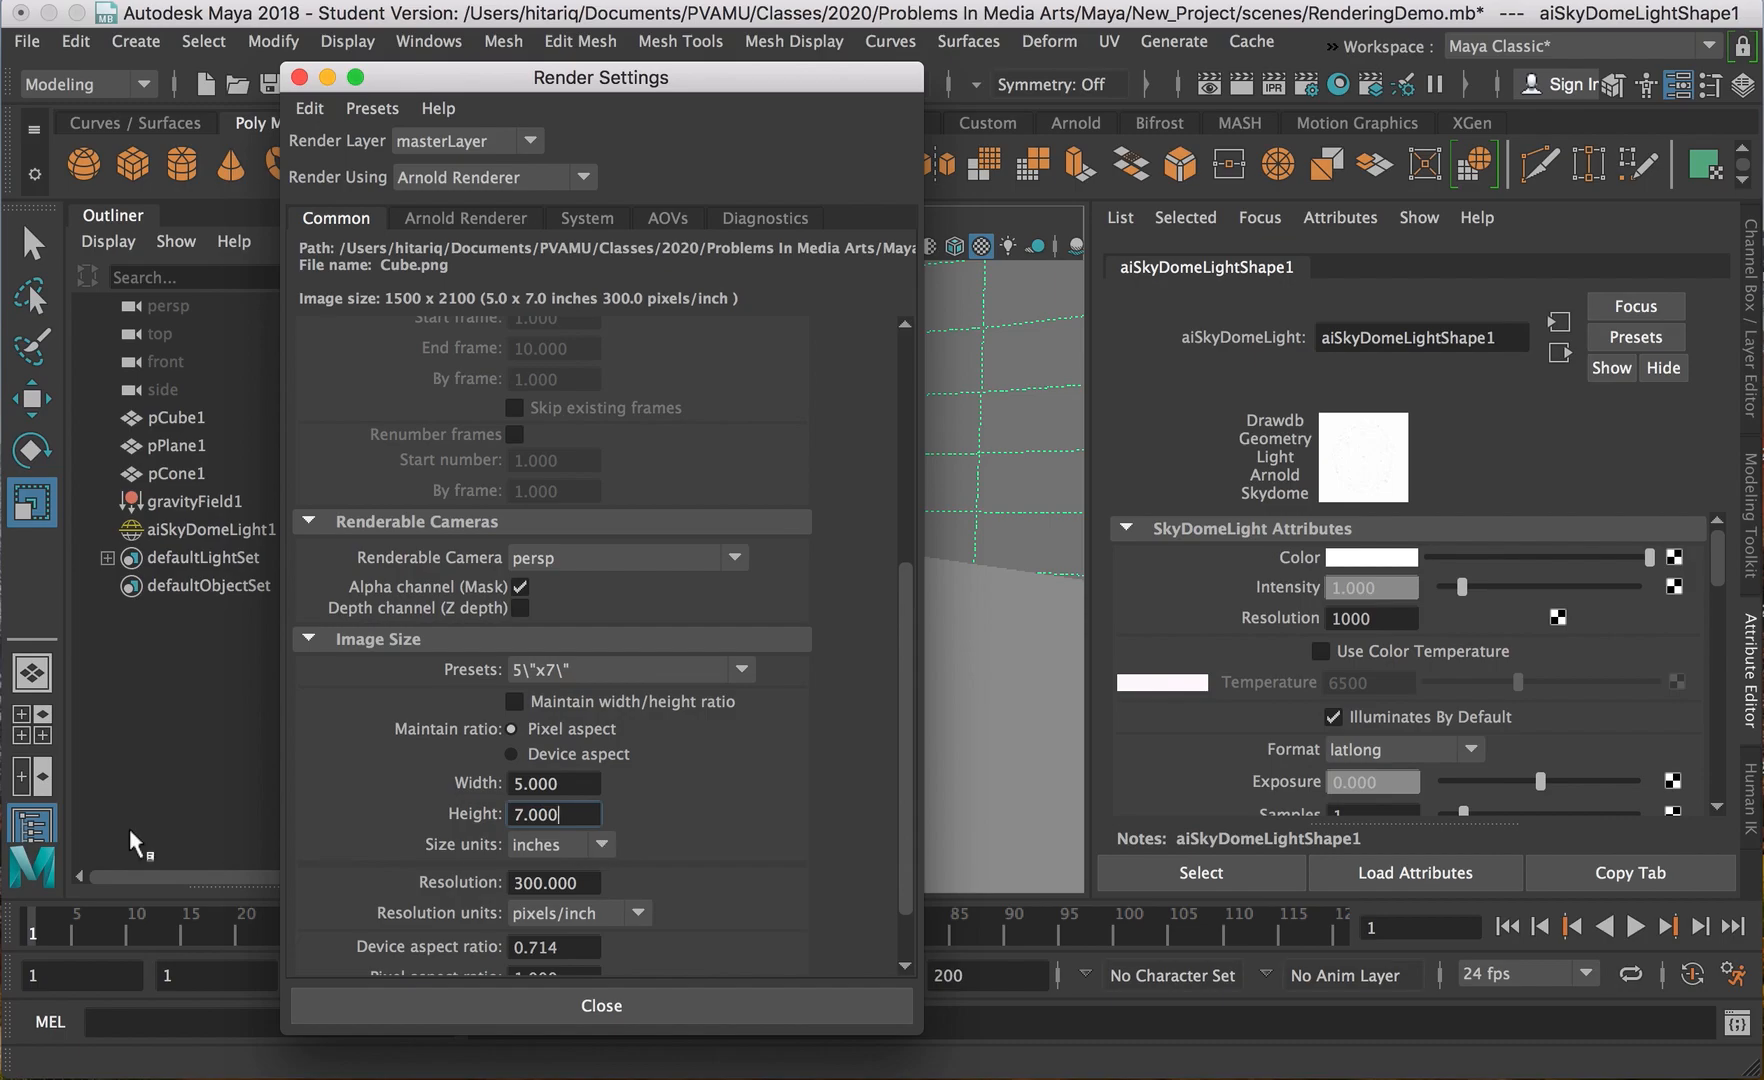
{"action": "left_click", "coordinate": [601, 852]}
{"action": "left_click", "coordinate": [764, 837]}
Review the remaining common render settings and the Arnold Renderer sampling options, and return to the common settings.
{"action": "scroll", "coordinate": [765, 836], "scroll_direction": "down", "scroll_amount": 2}
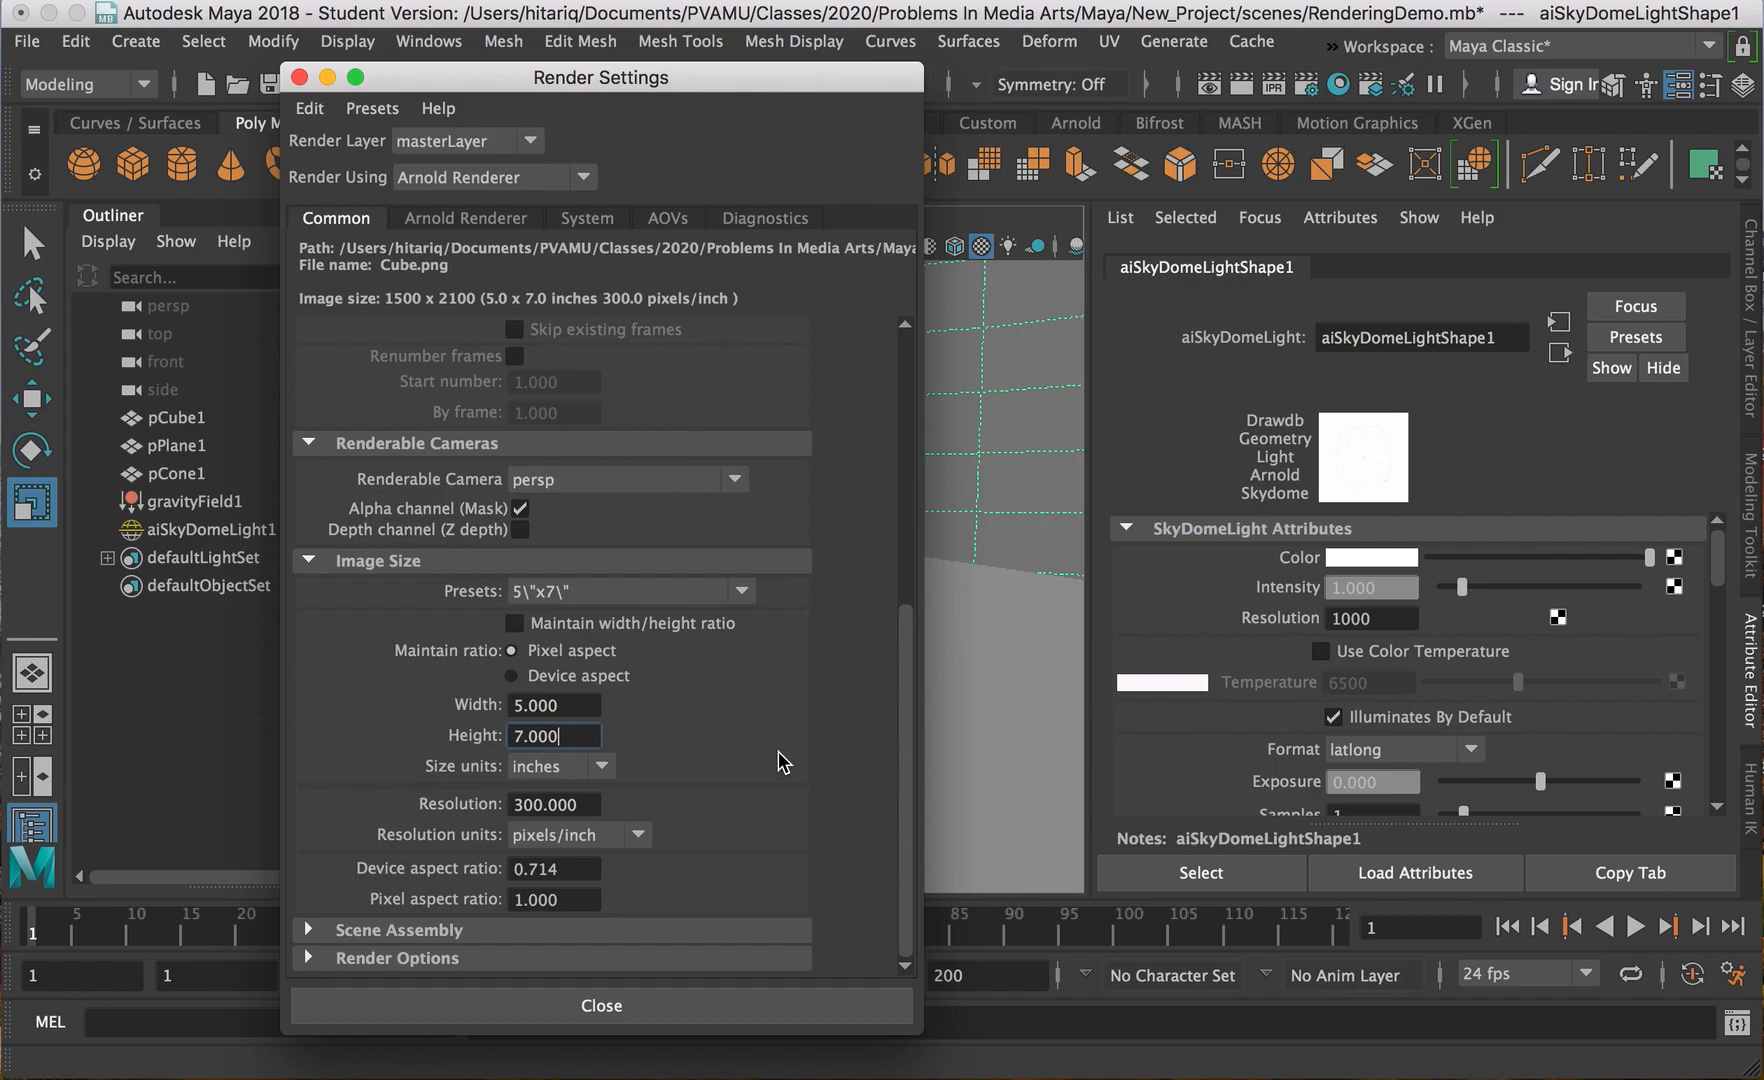
{"action": "scroll", "coordinate": [779, 750], "scroll_direction": "up", "scroll_amount": 12}
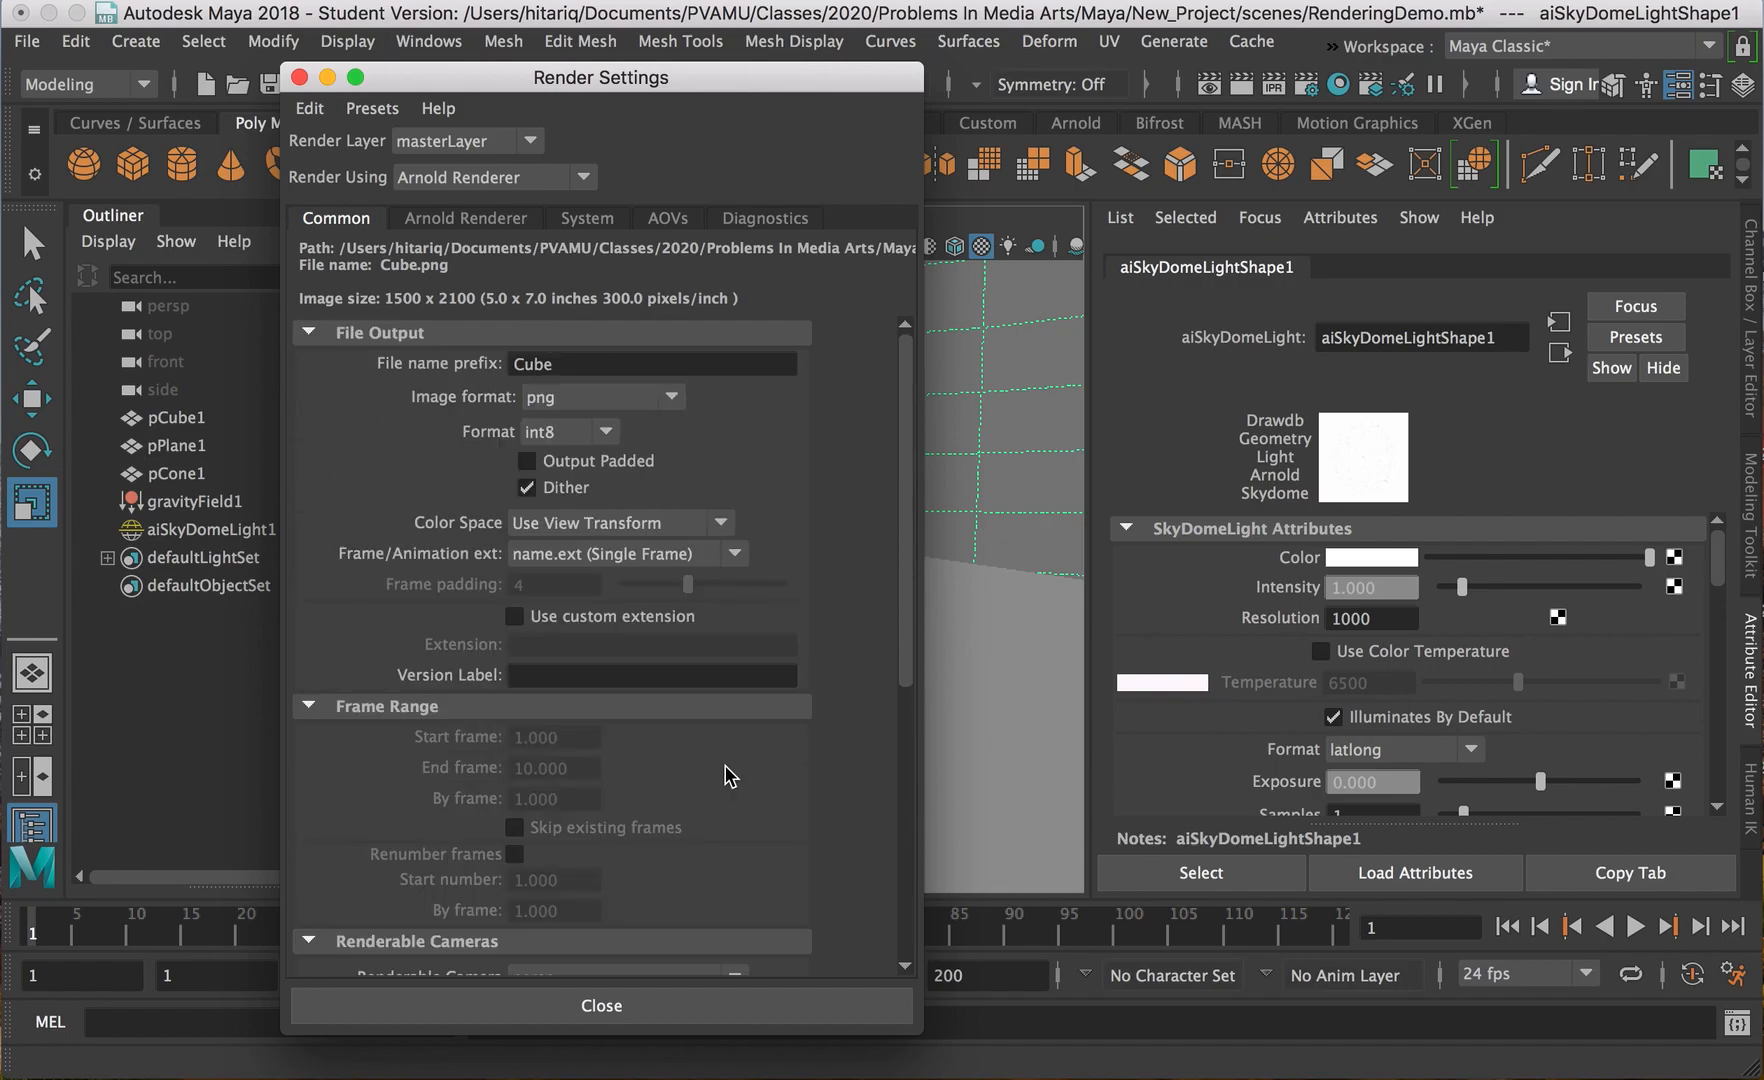
{"action": "left_click", "coordinate": [416, 213]}
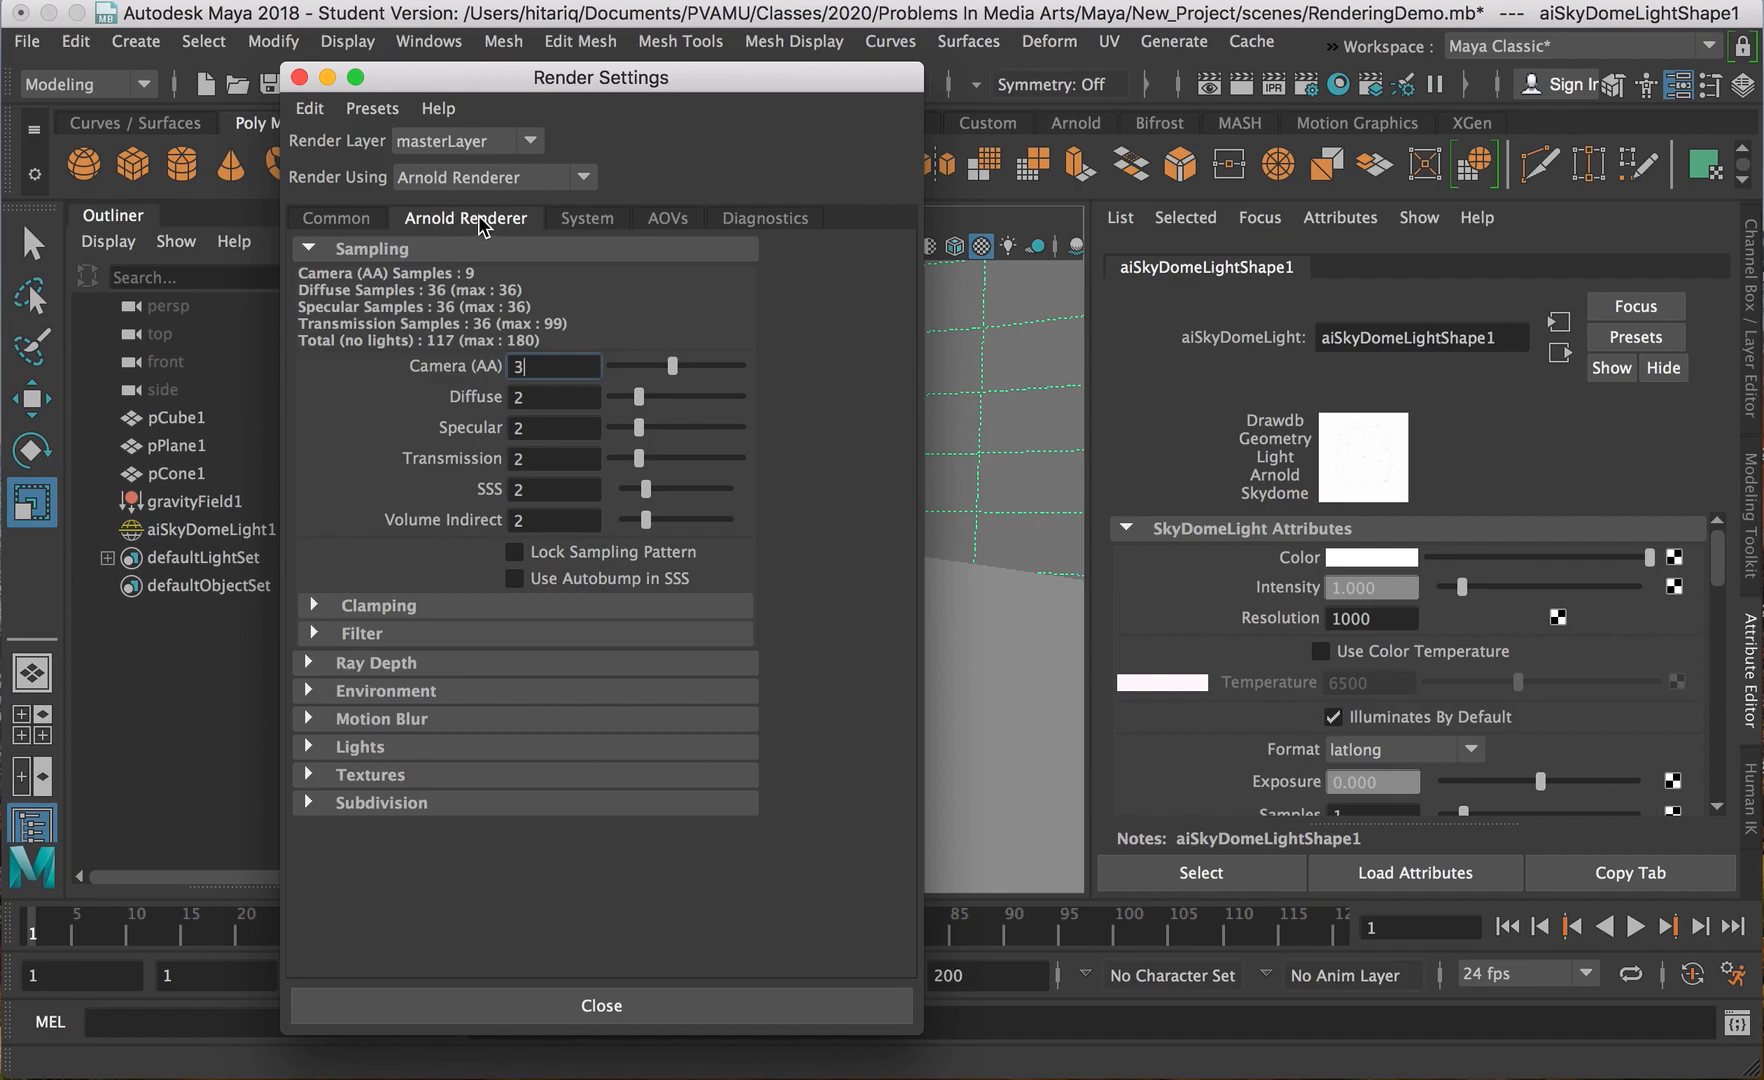
{"action": "left_click", "coordinate": [365, 220]}
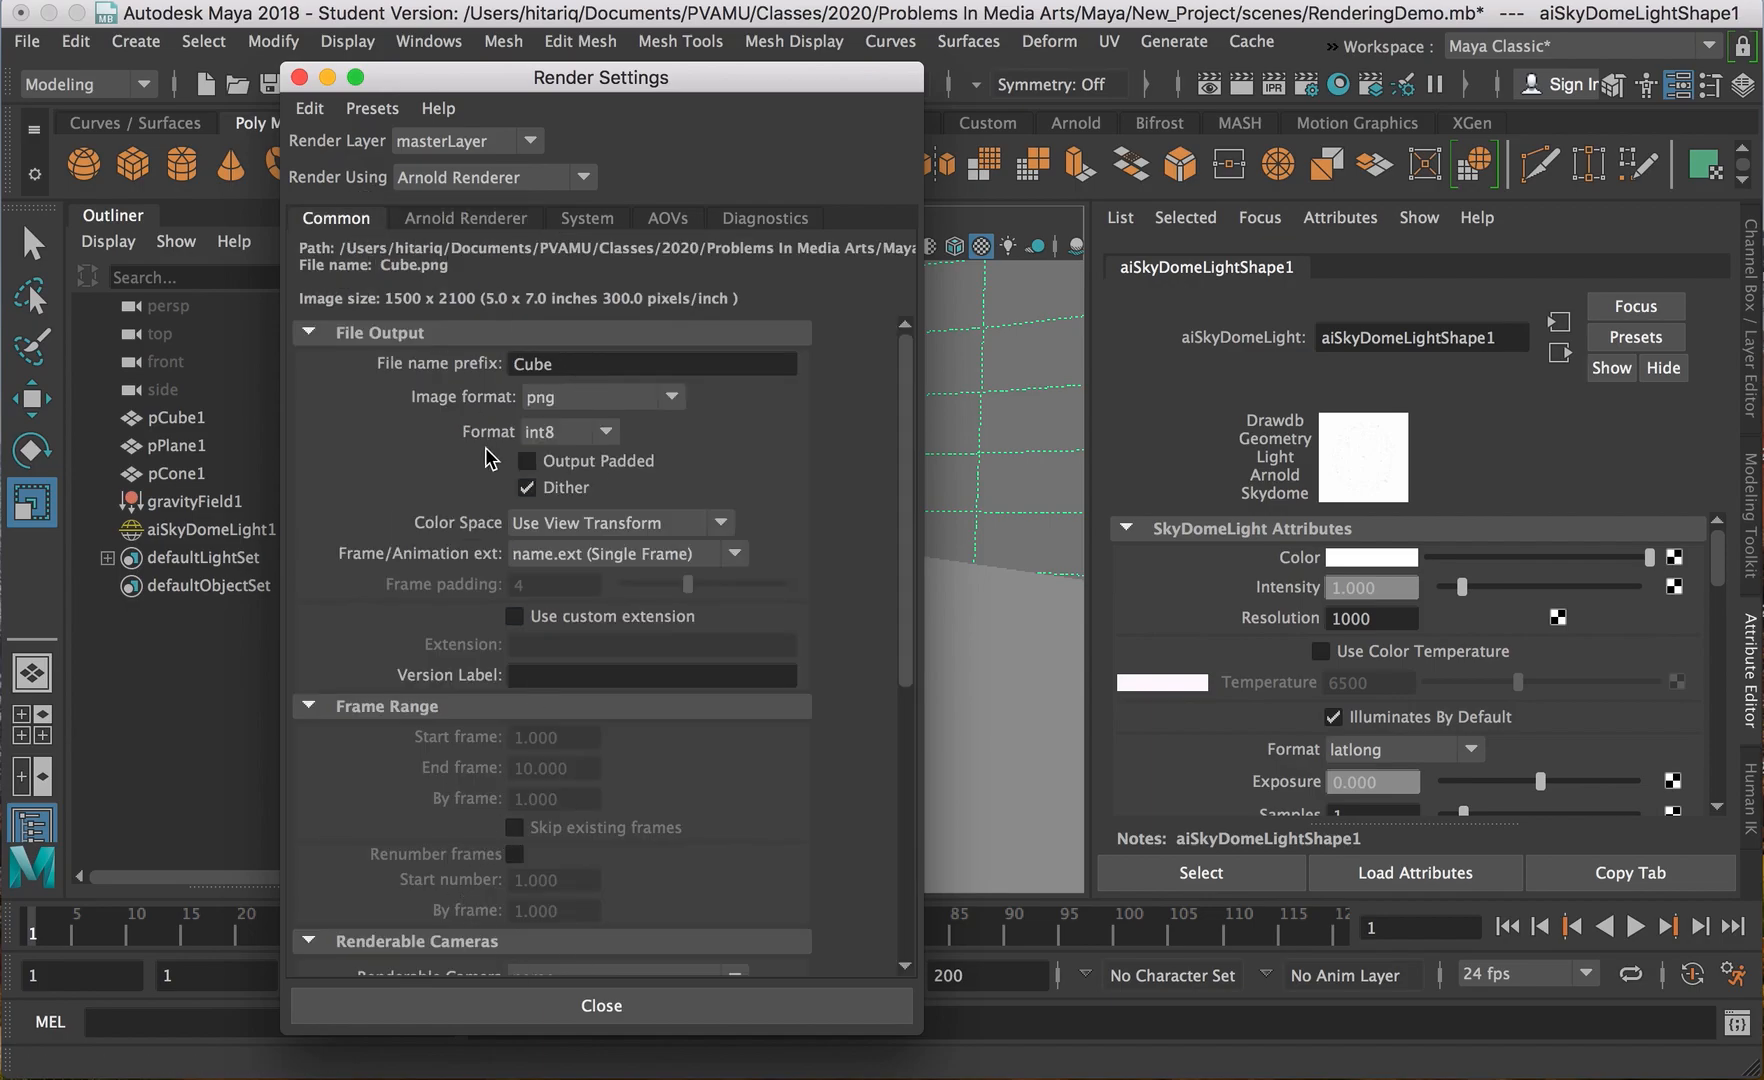
Check the image size settings, close the Render Settings, and switch to the Rendering menu set.
{"action": "scroll", "coordinate": [540, 635], "scroll_direction": "down", "scroll_amount": 6}
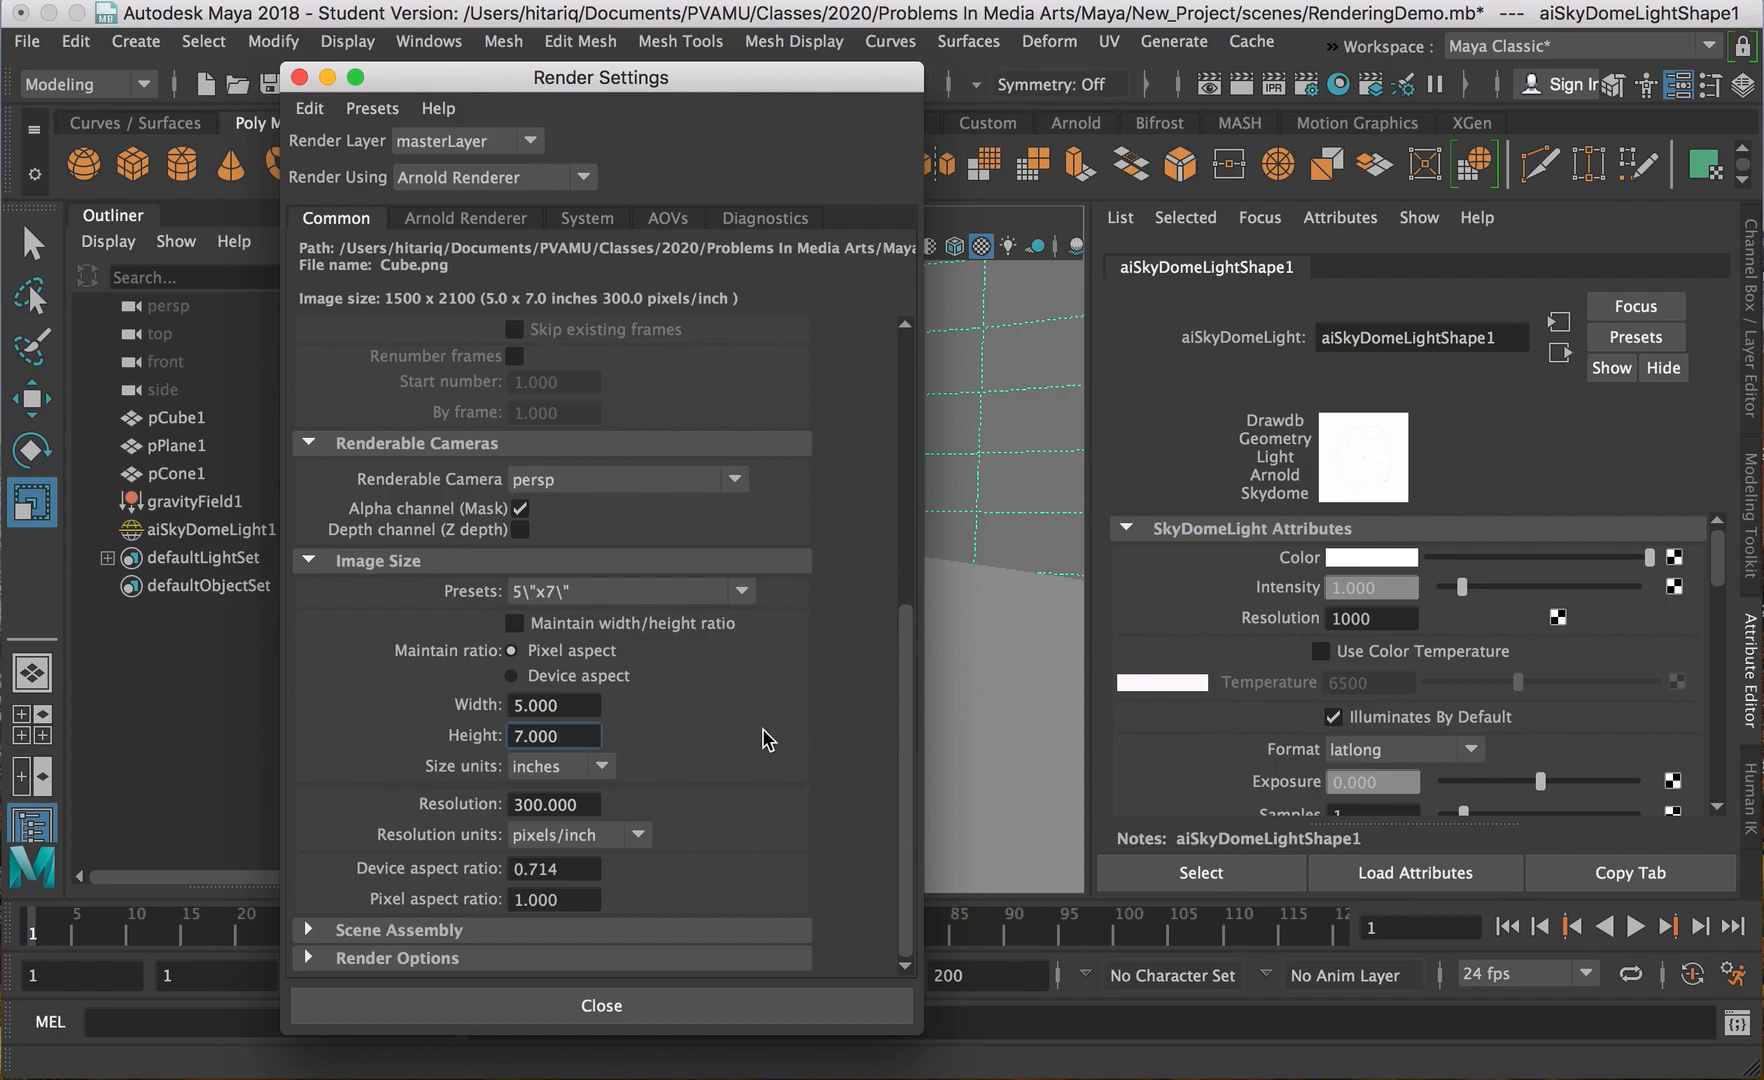
{"action": "left_click", "coordinate": [299, 77]}
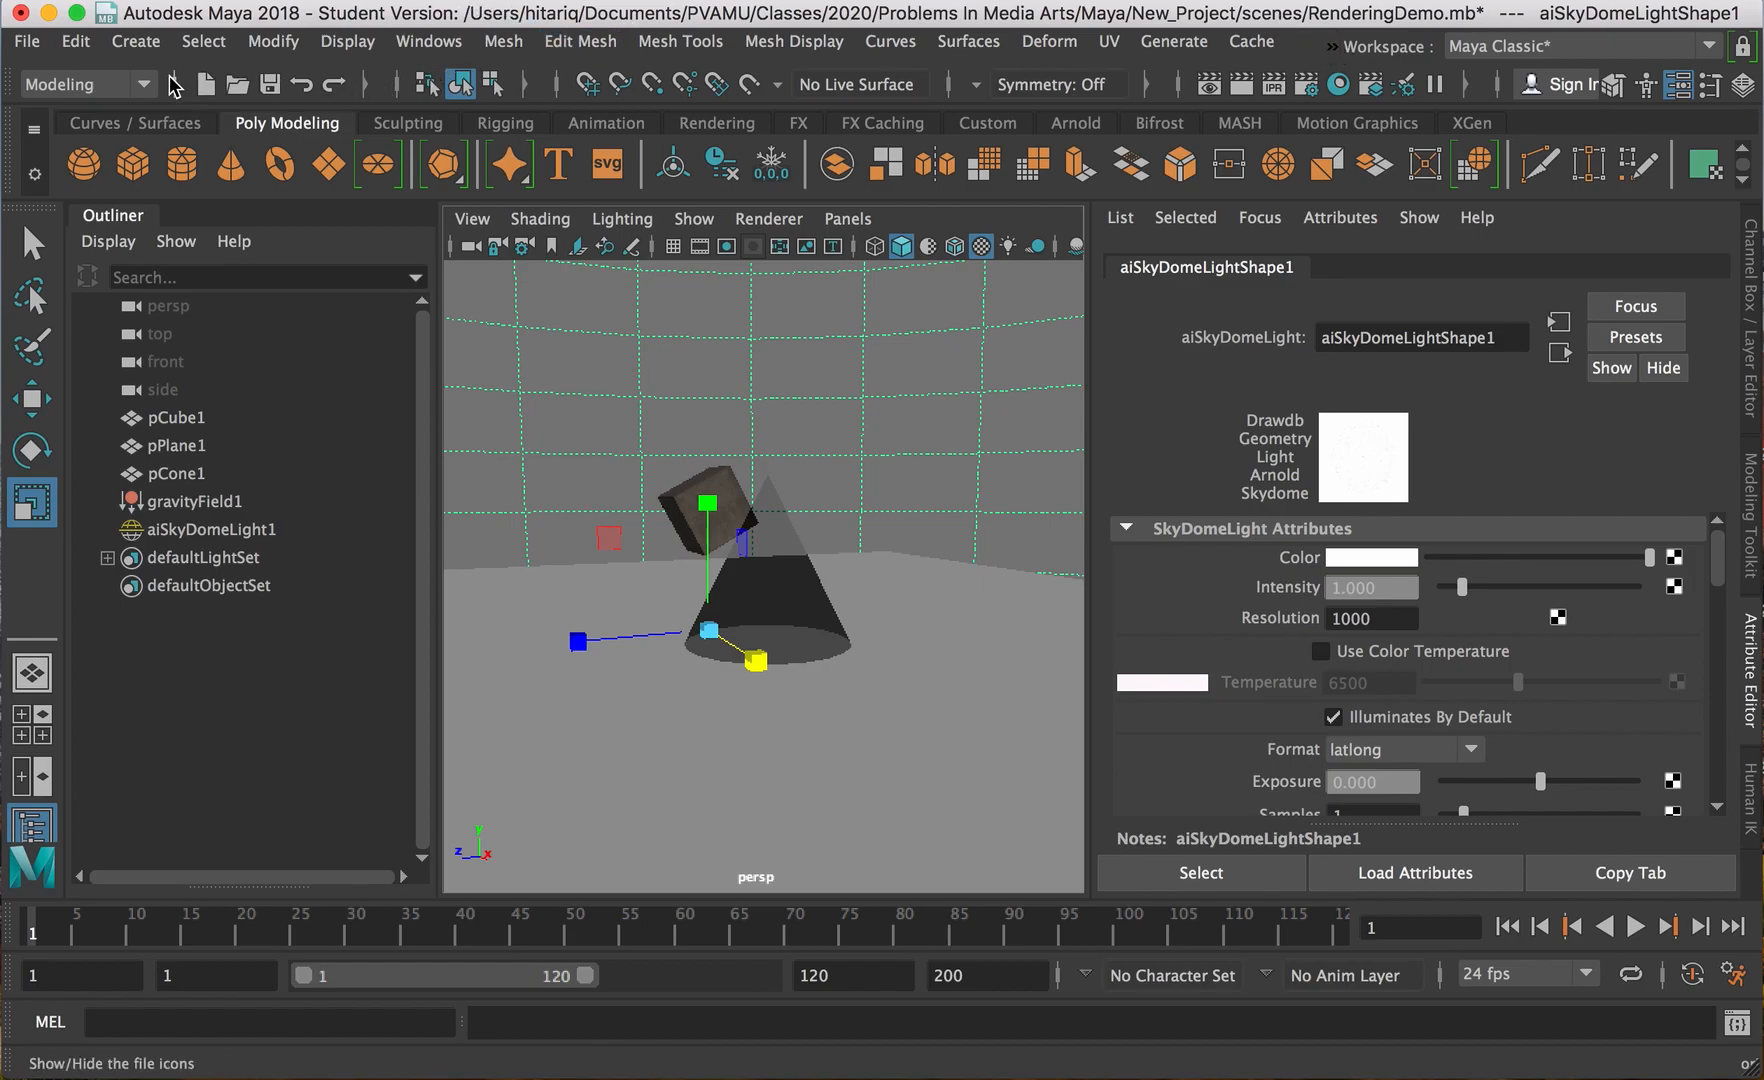
{"action": "left_click", "coordinate": [141, 85]}
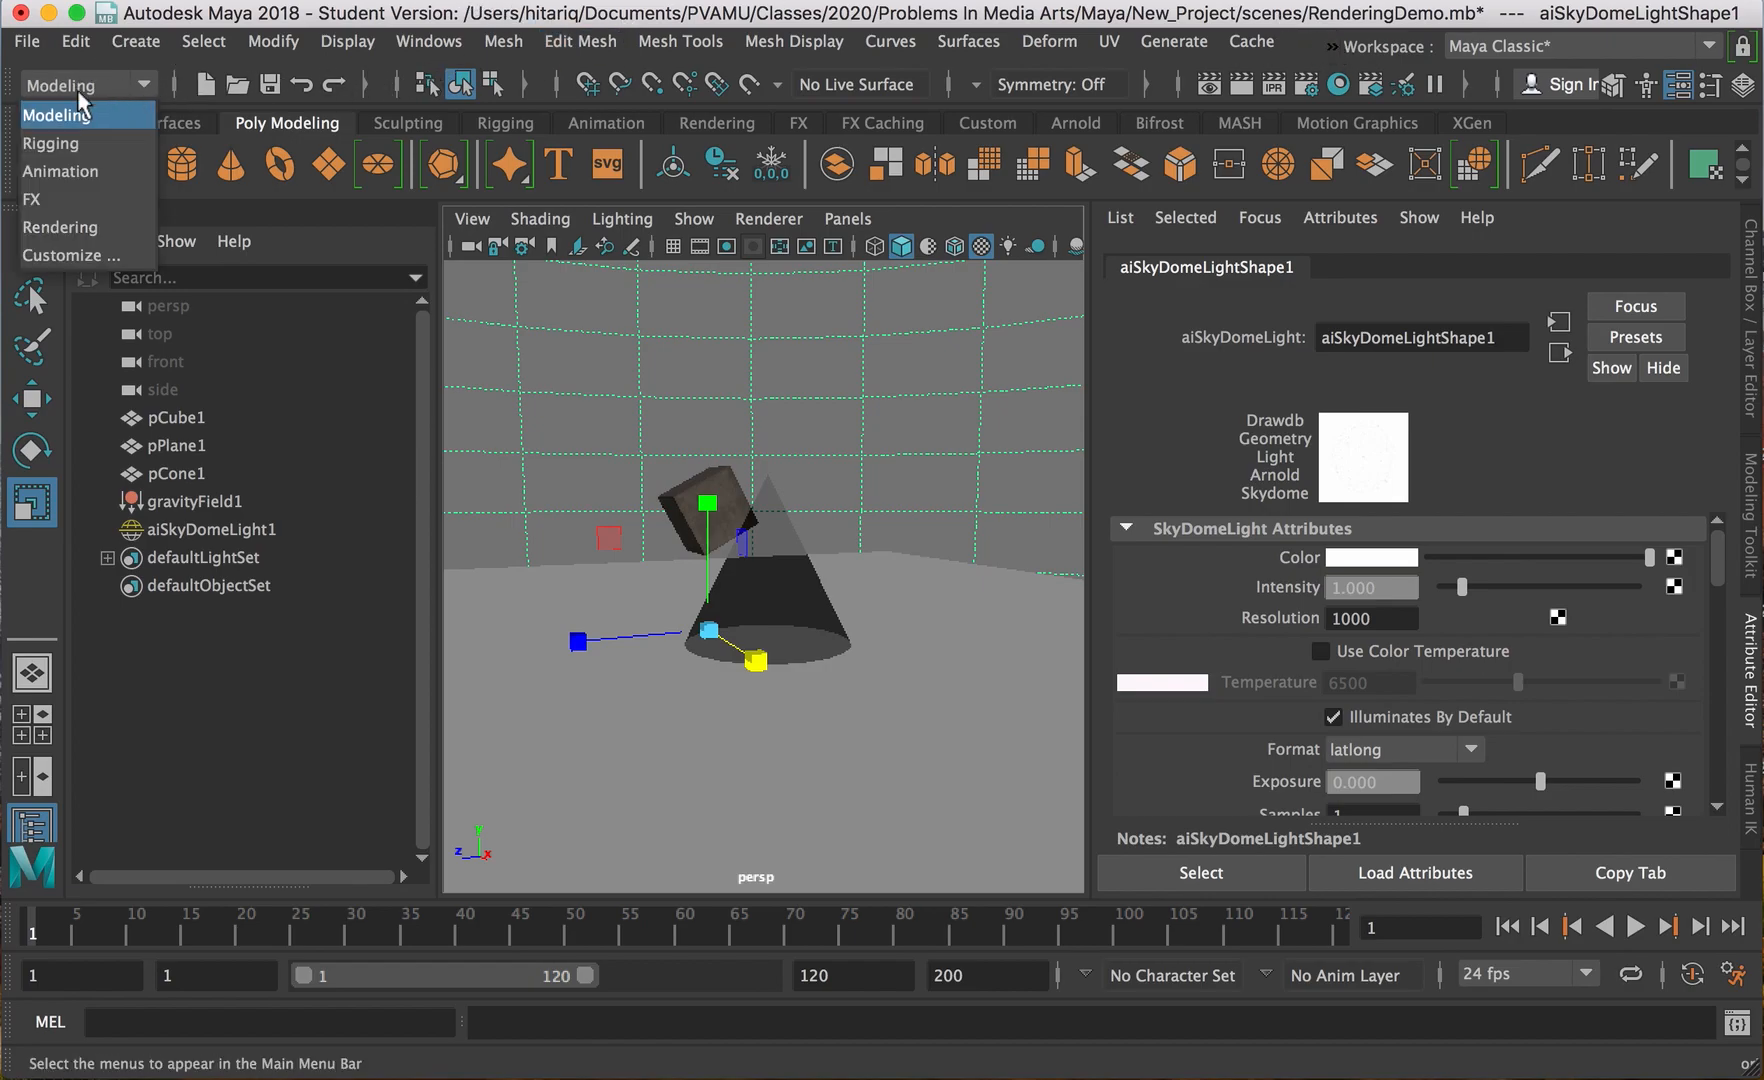
{"action": "left_click", "coordinate": [79, 226]}
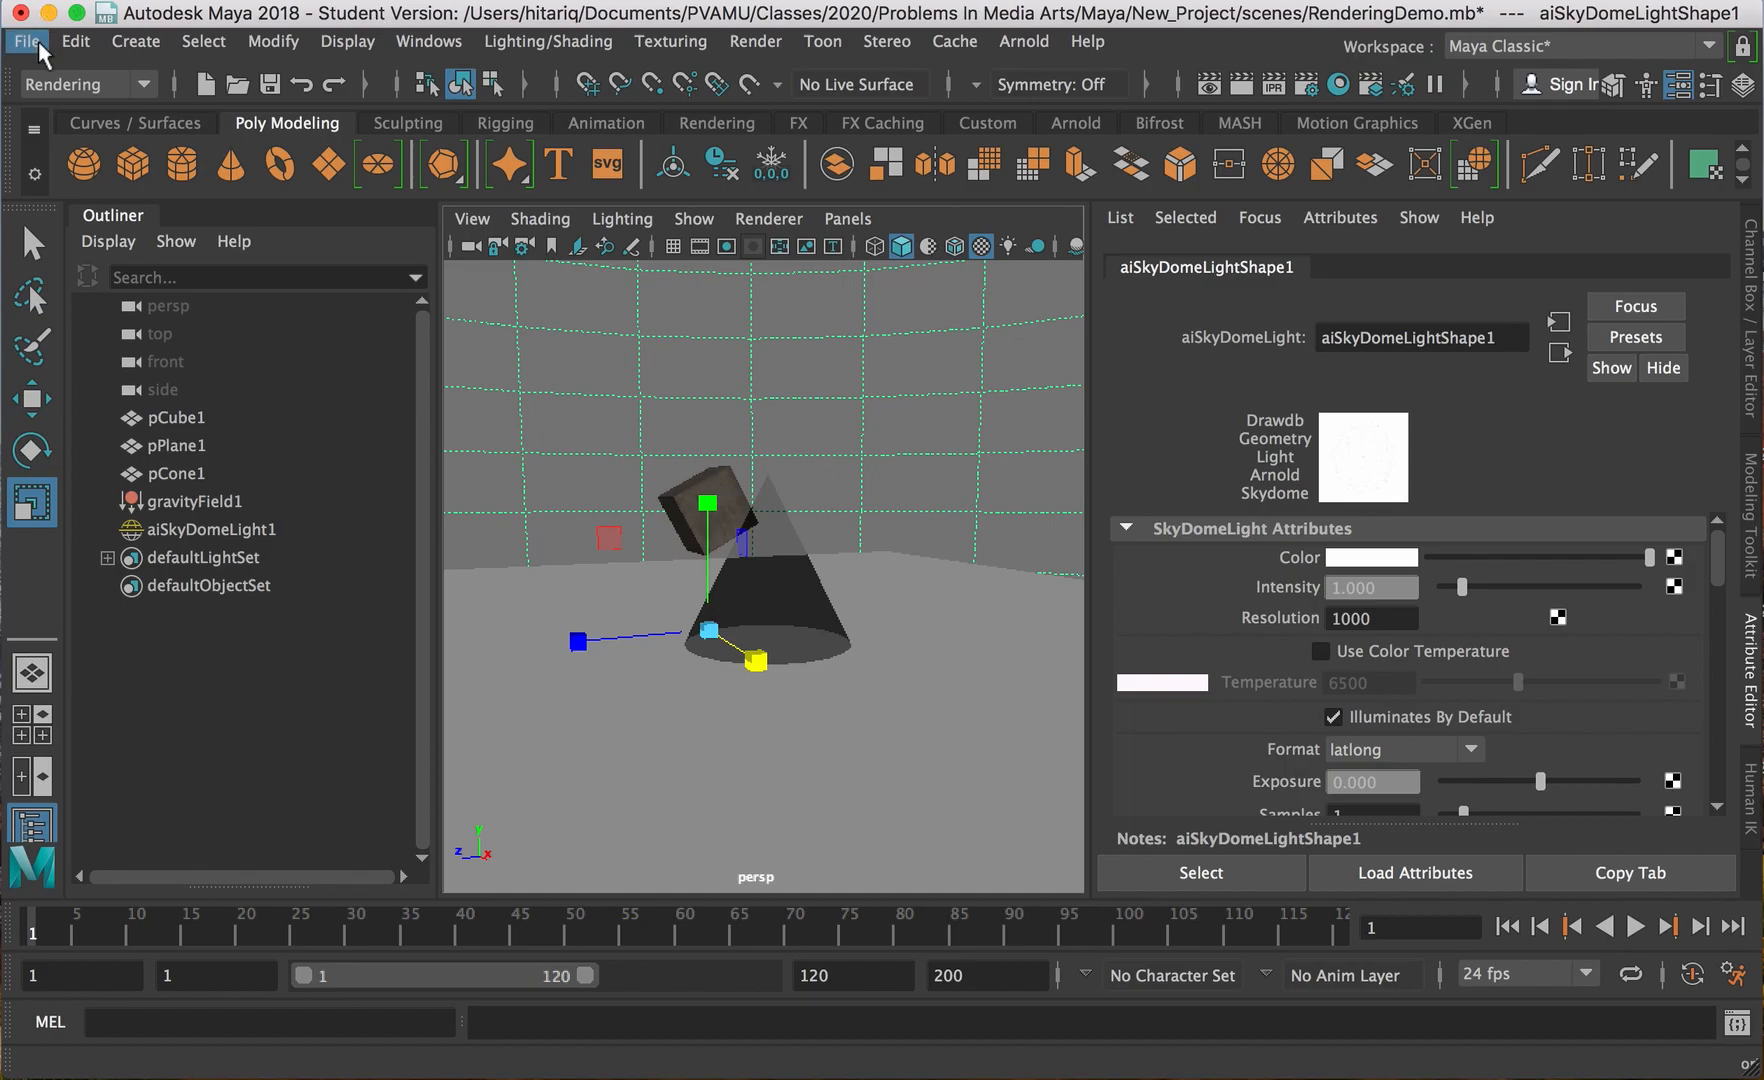
Review the Render Sequence options, including the selectable cameras and the alternate output file location, and close them without rendering.
{"action": "left_click", "coordinate": [753, 44]}
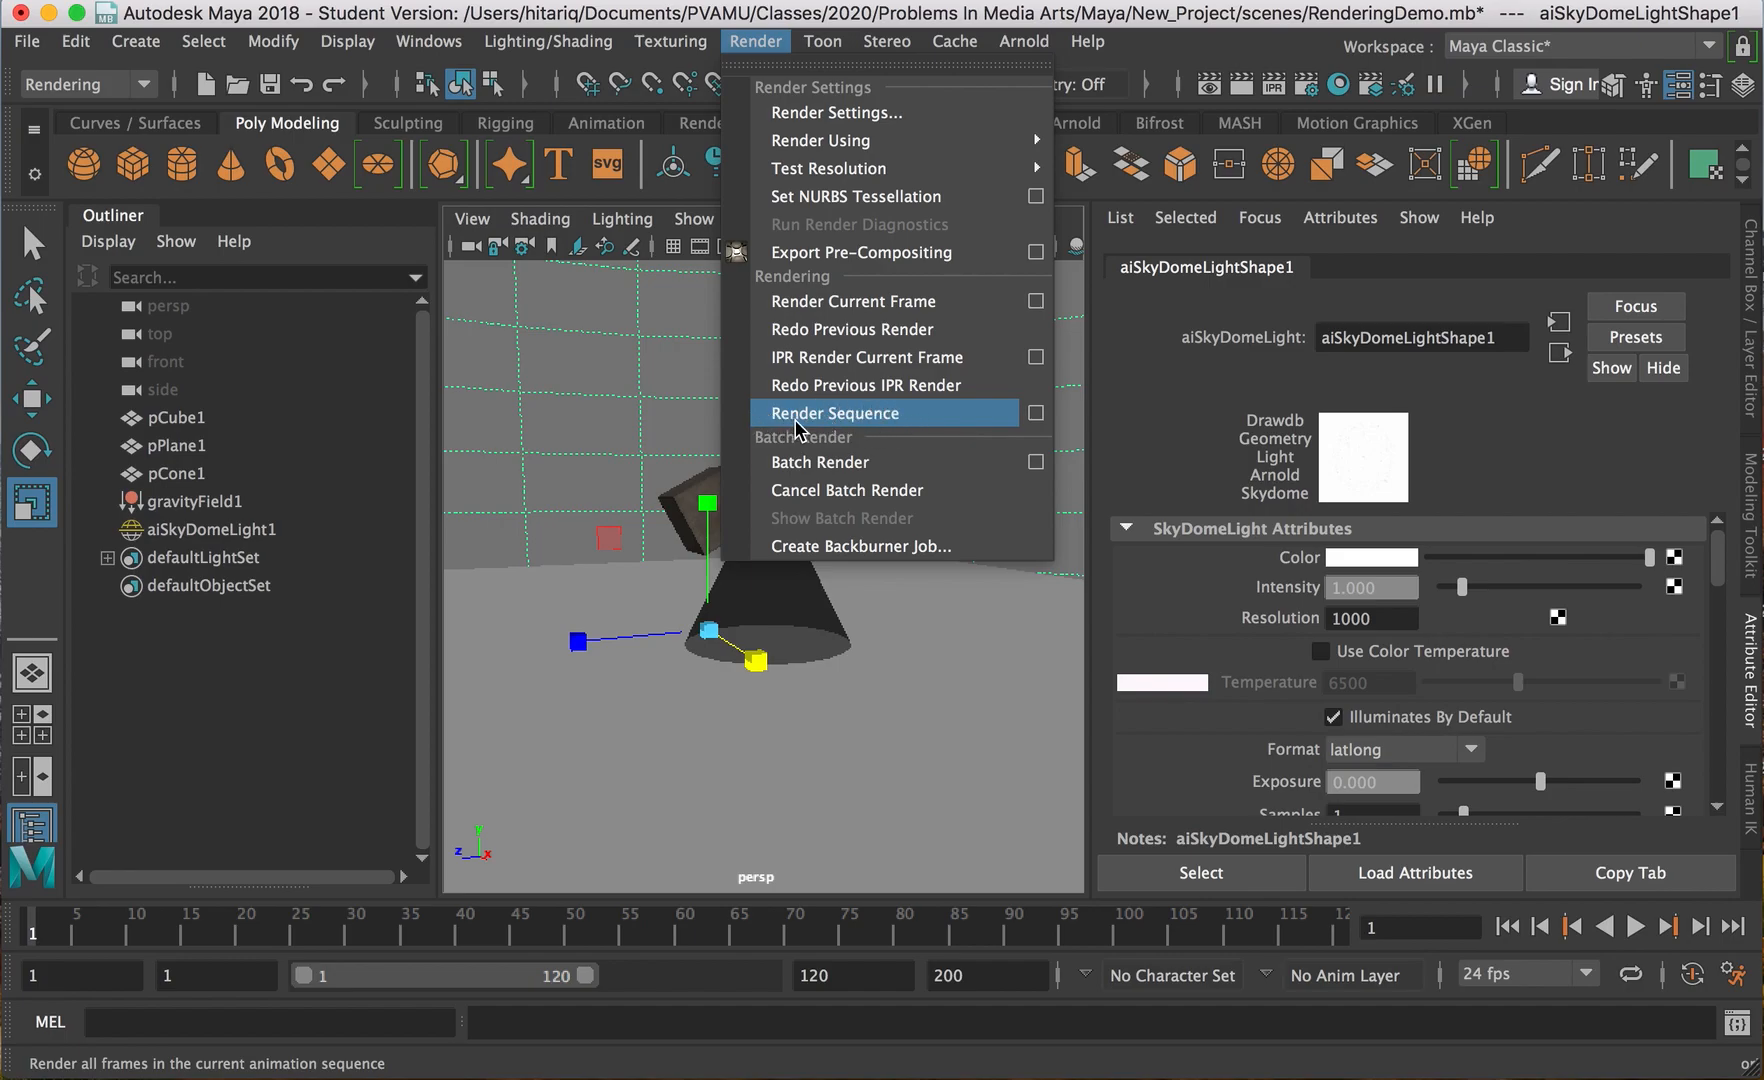
{"action": "left_click", "coordinate": [1037, 413]}
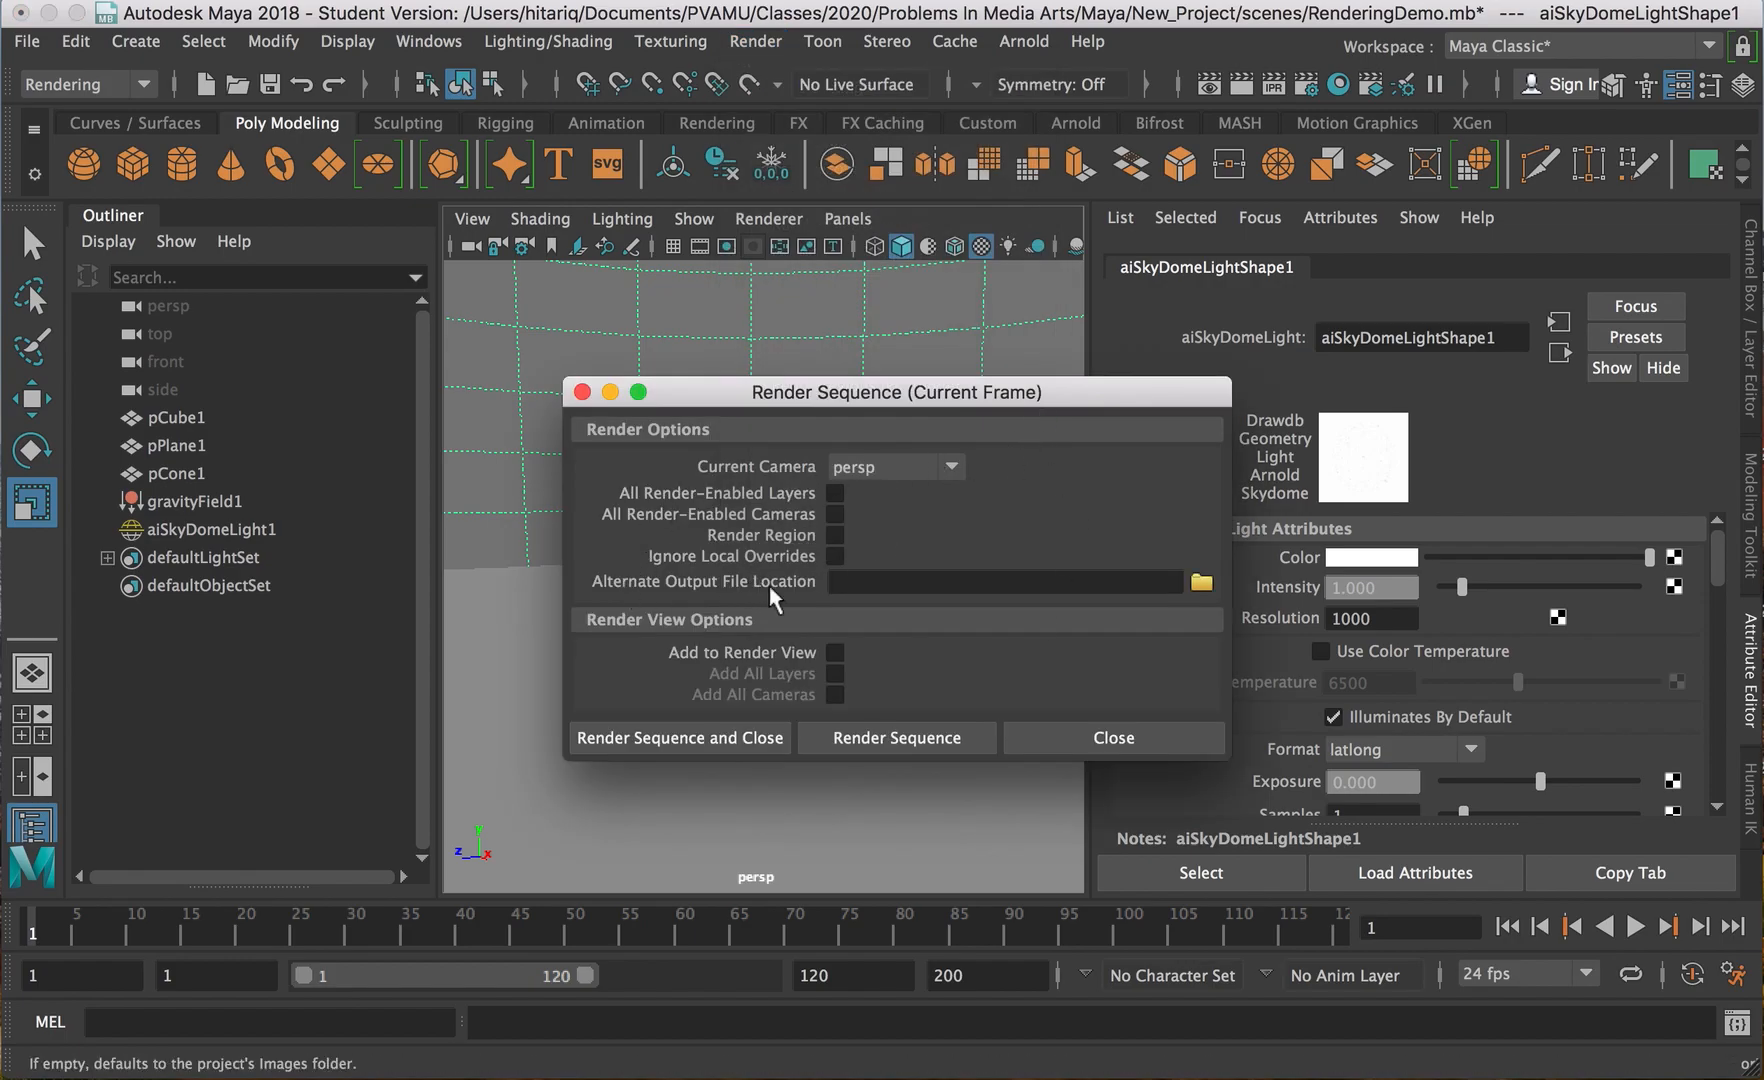
{"action": "left_click", "coordinate": [597, 572]}
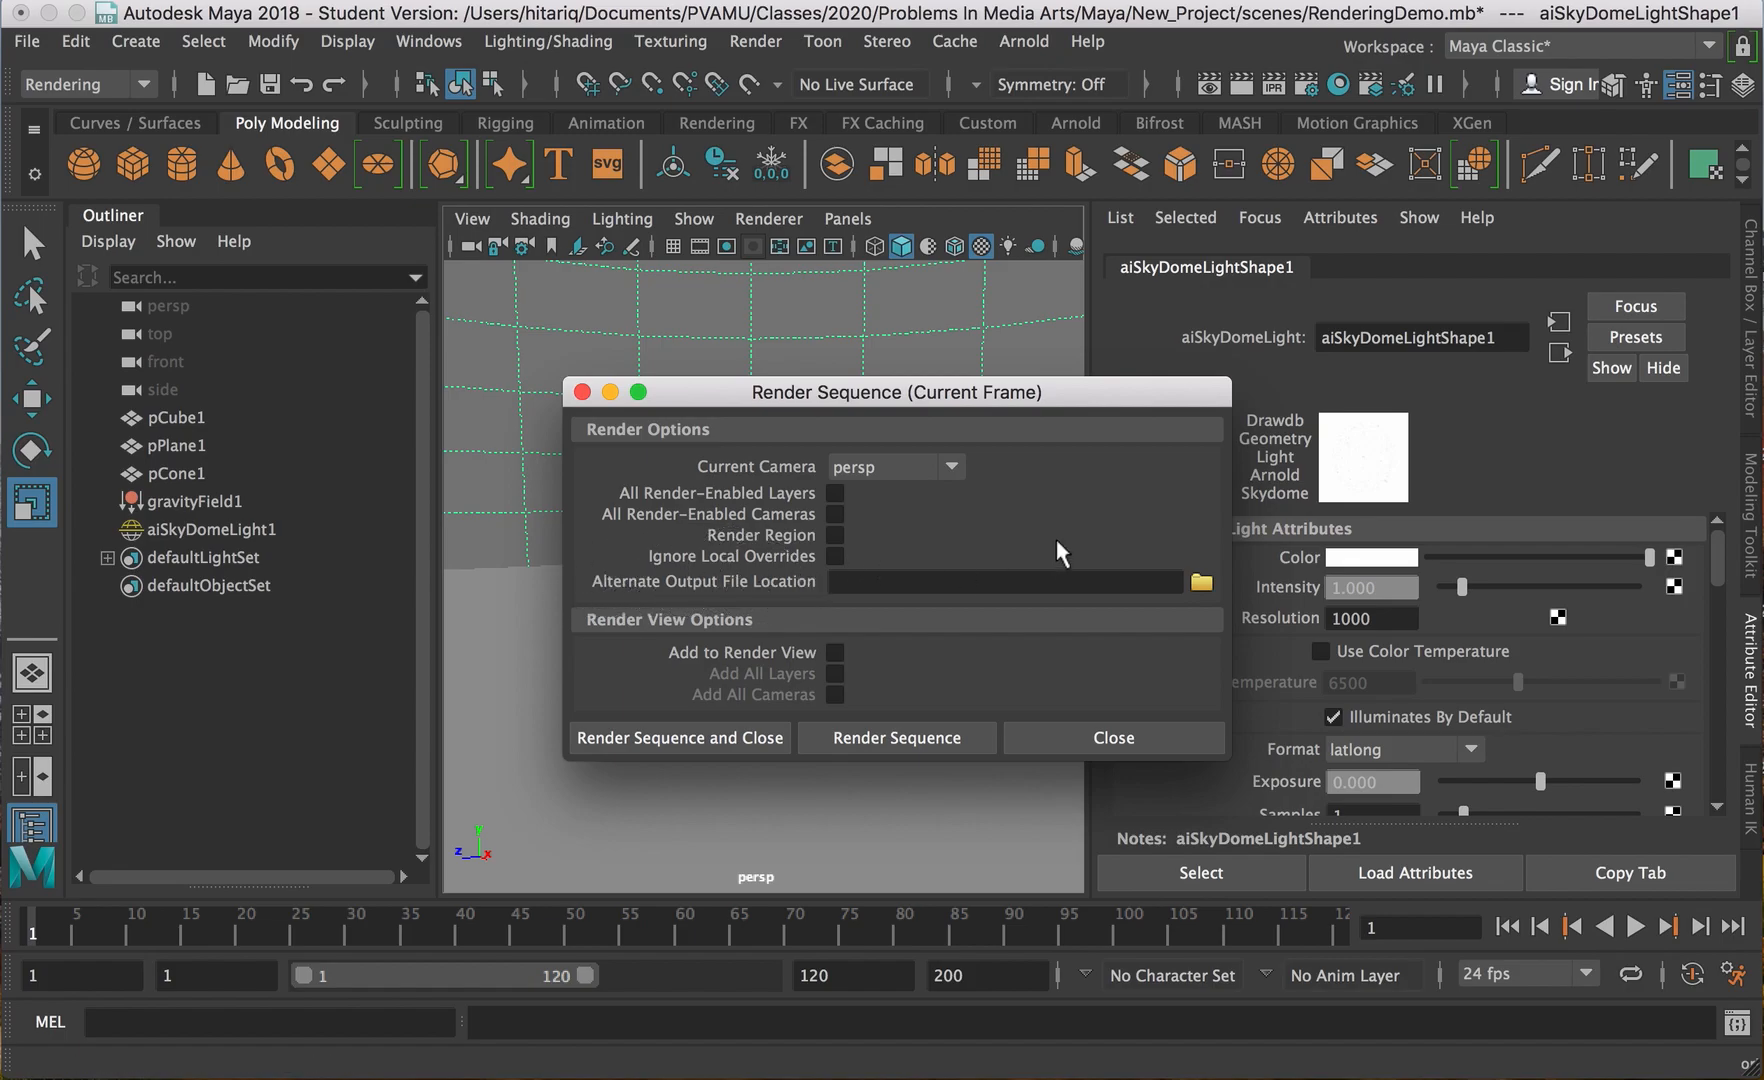
{"action": "left_click", "coordinate": [945, 462]}
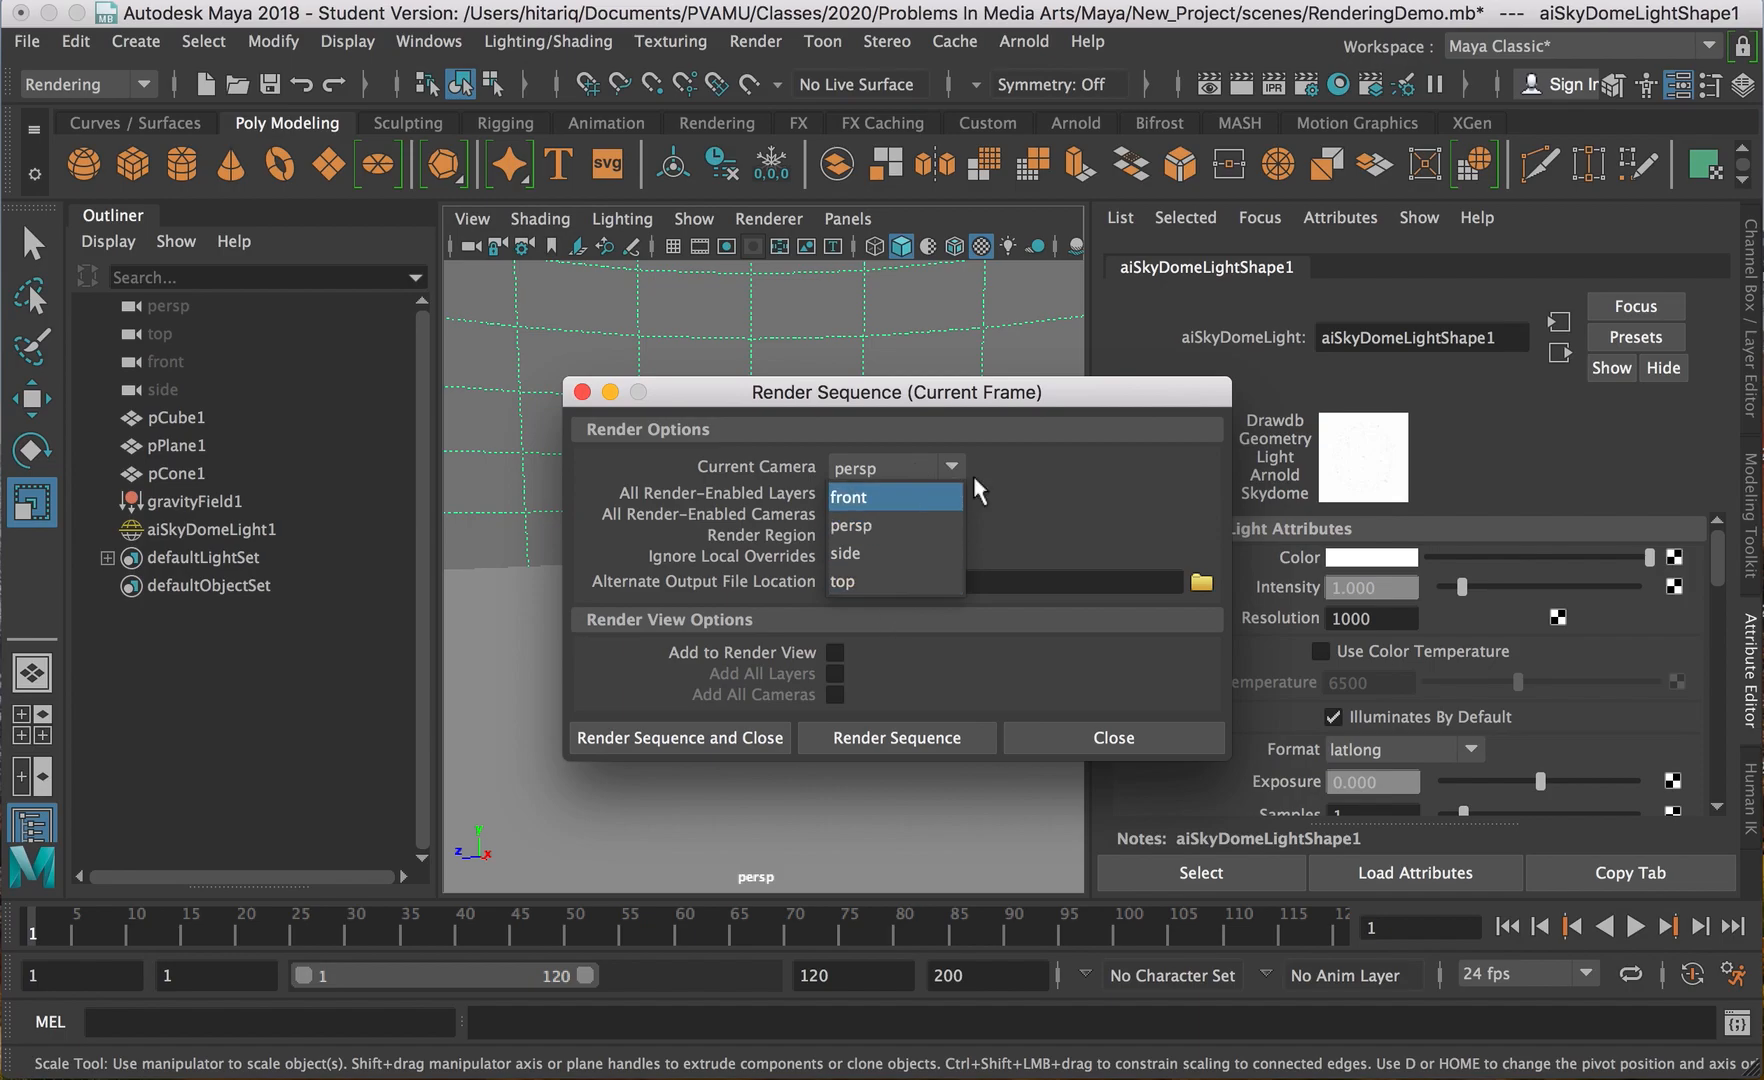
{"action": "left_click", "coordinate": [1063, 462]}
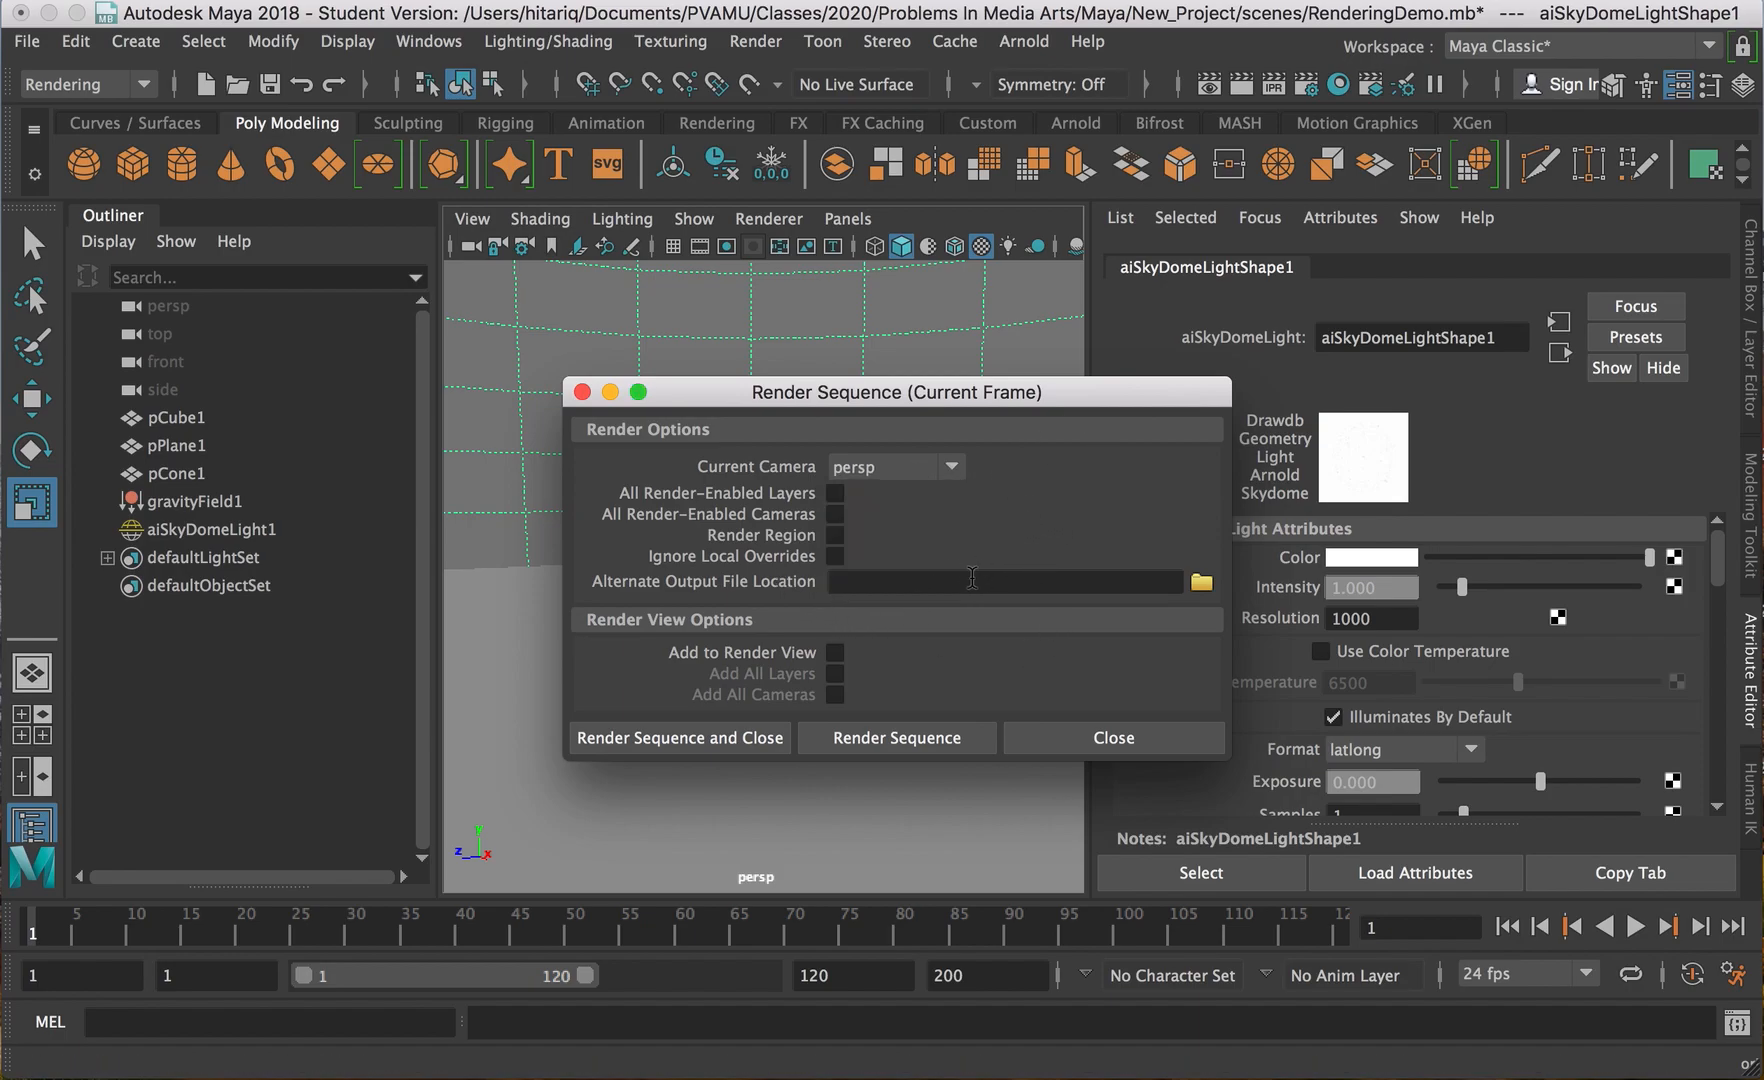
{"action": "left_click", "coordinate": [1062, 734]}
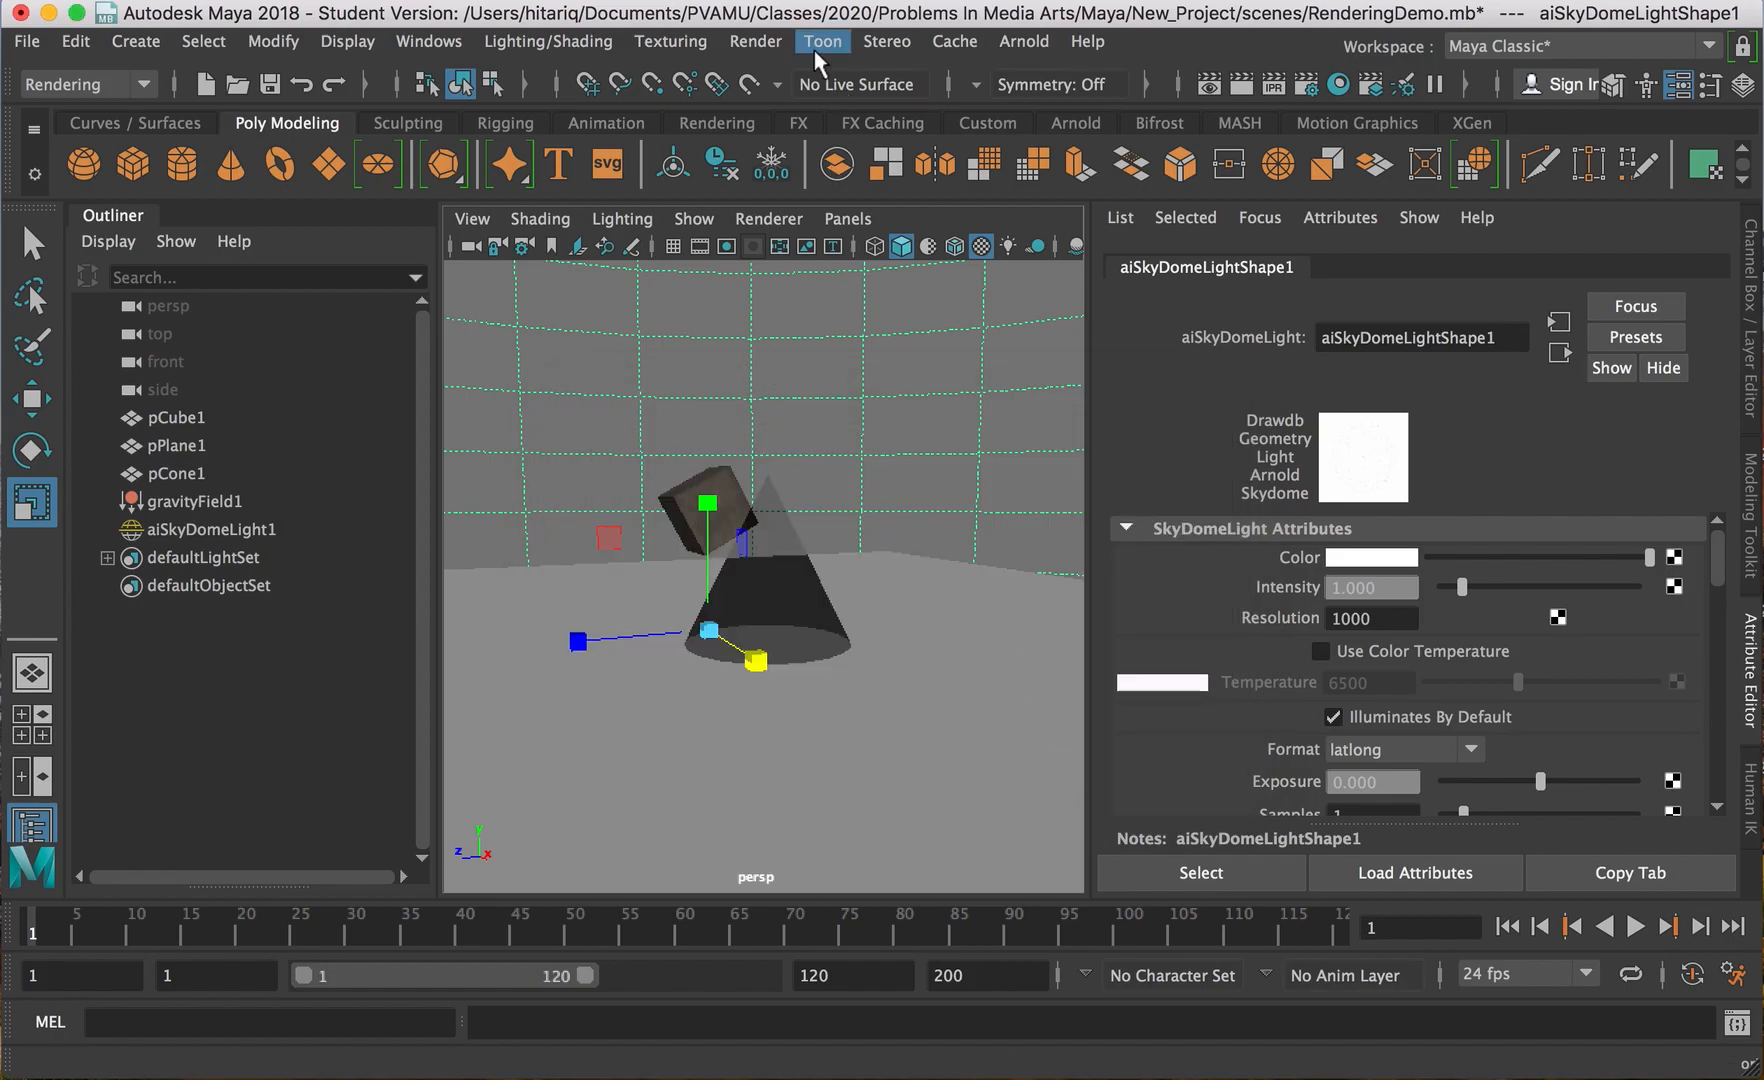
{"action": "left_click", "coordinate": [748, 39]}
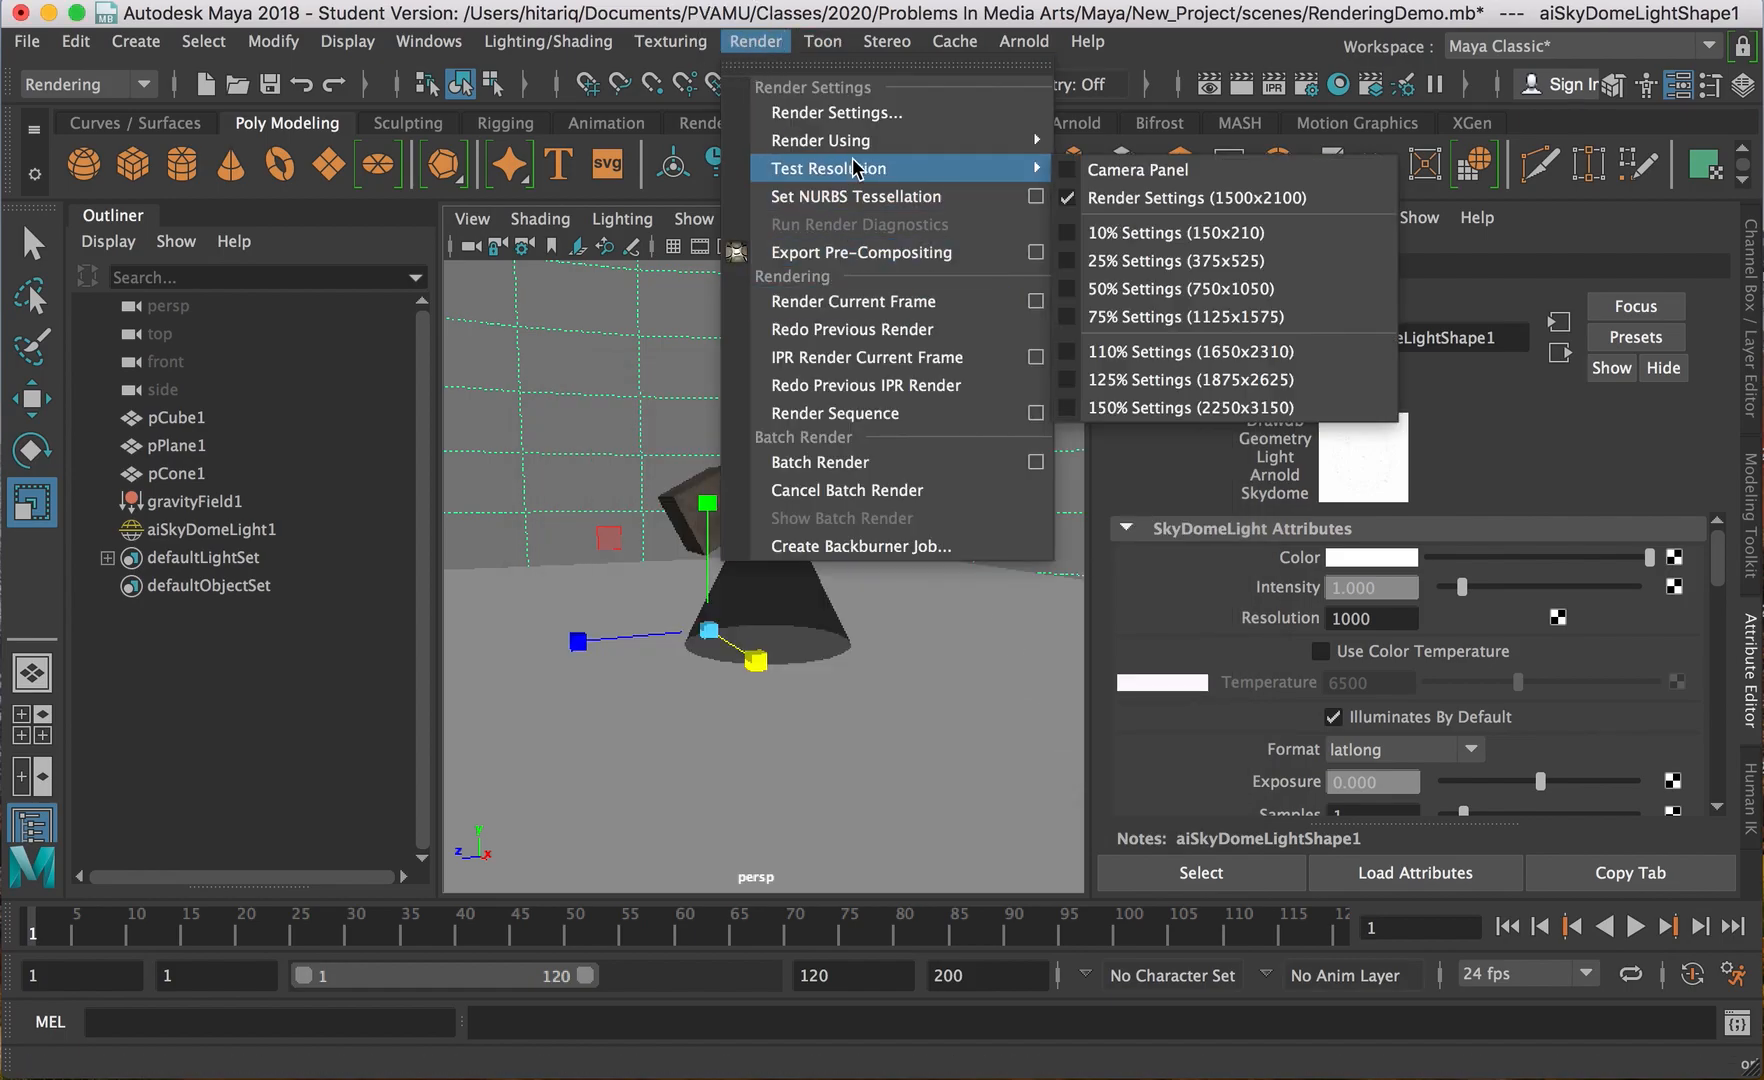
{"action": "left_click", "coordinate": [1033, 413]}
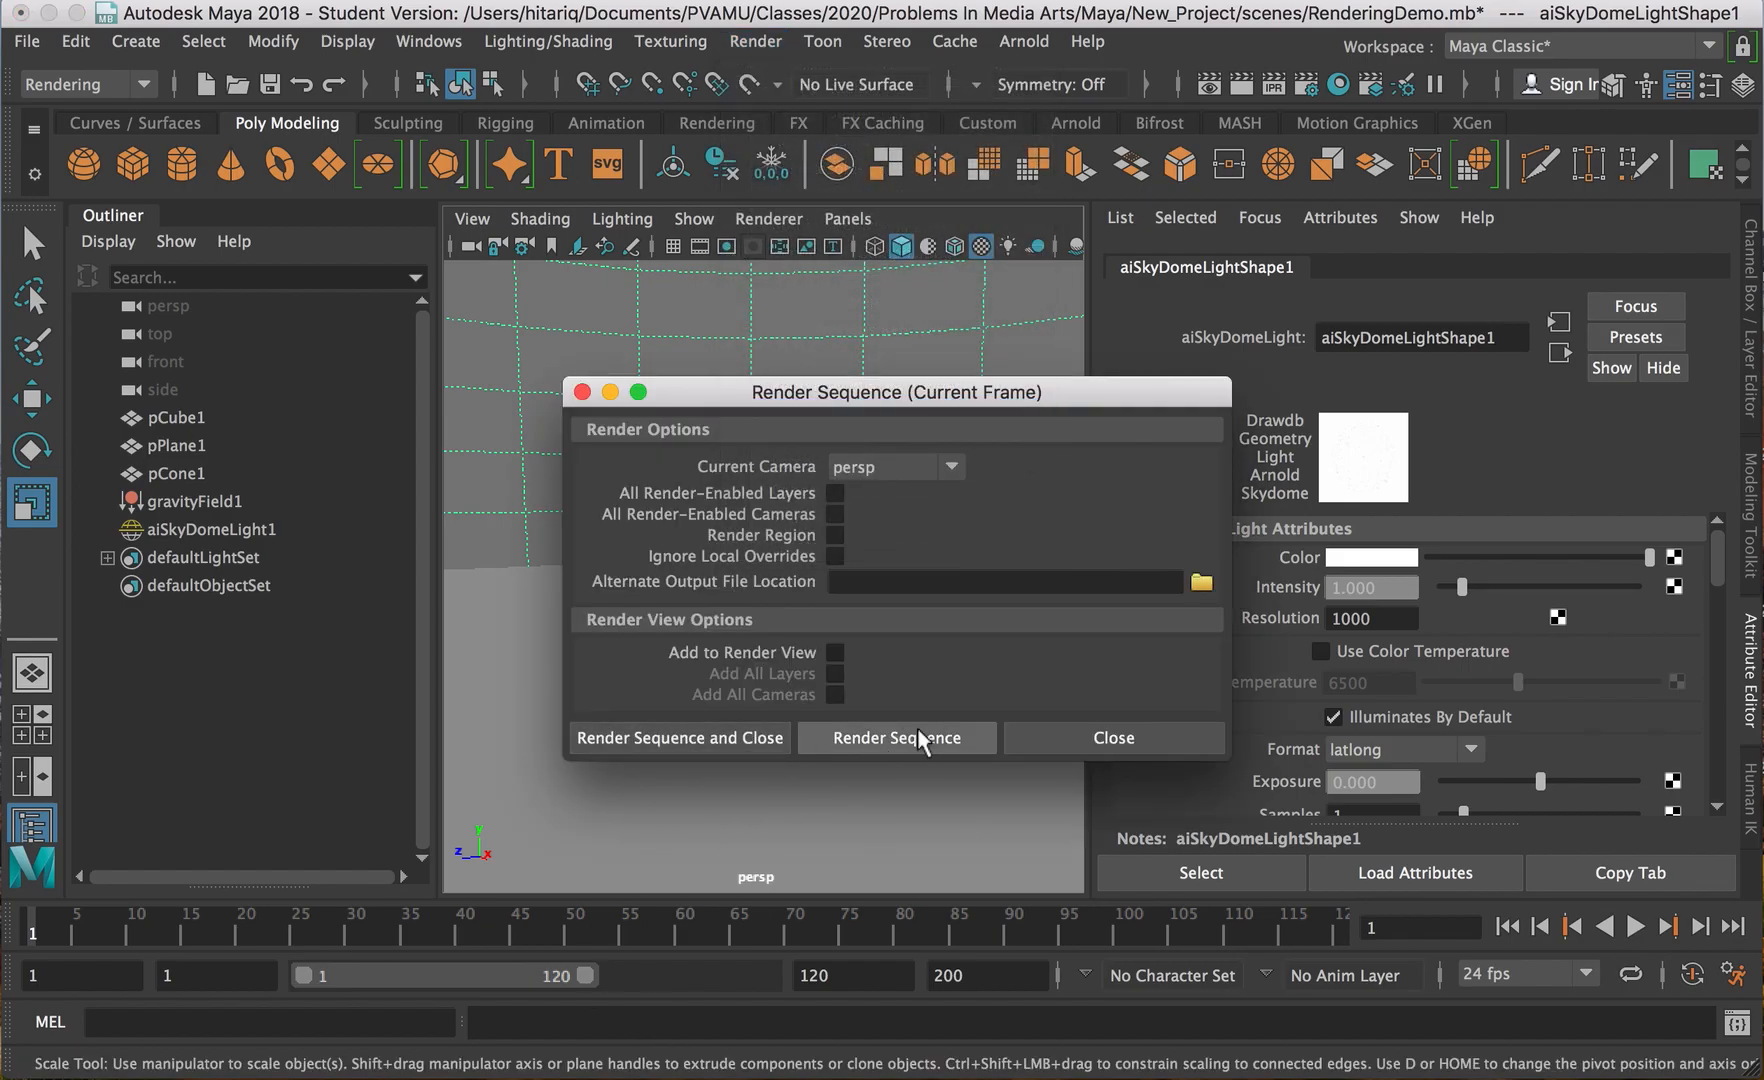
{"action": "left_click", "coordinate": [582, 392]}
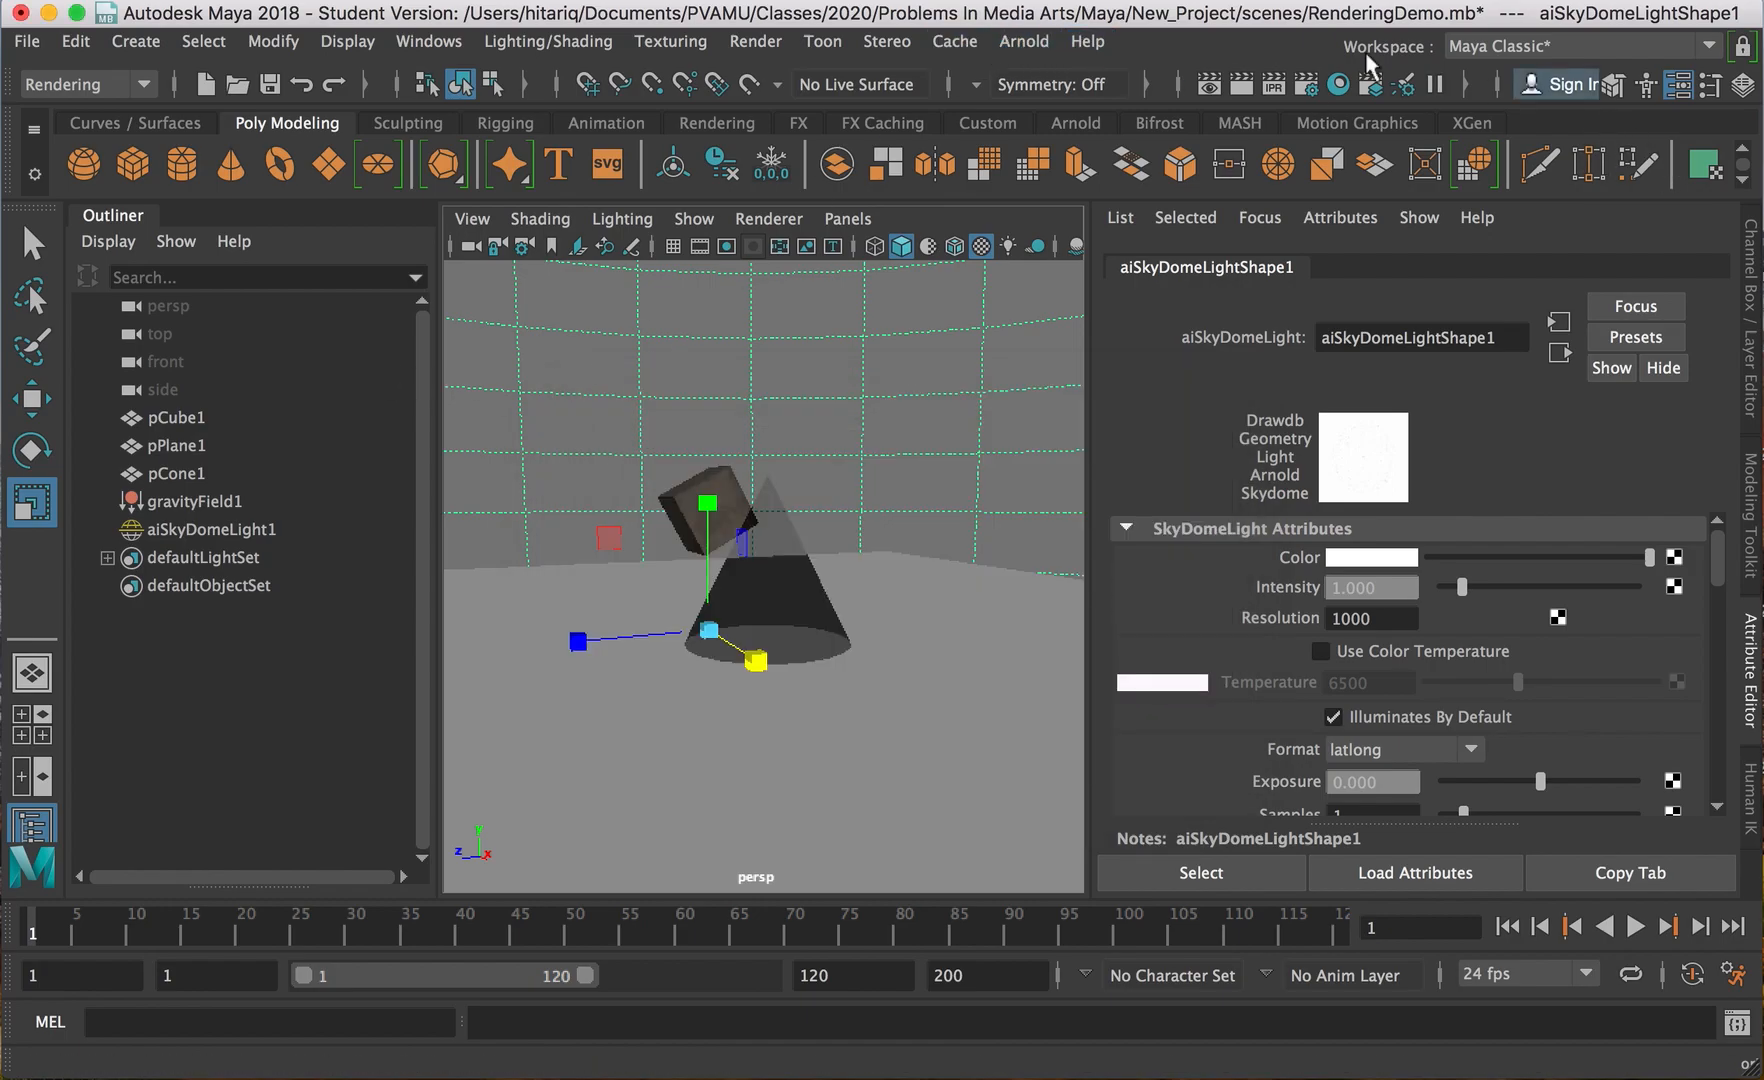
Show the Arnold RenderView and start a live IPR render of the scene.
{"action": "left_click", "coordinate": [1022, 41]}
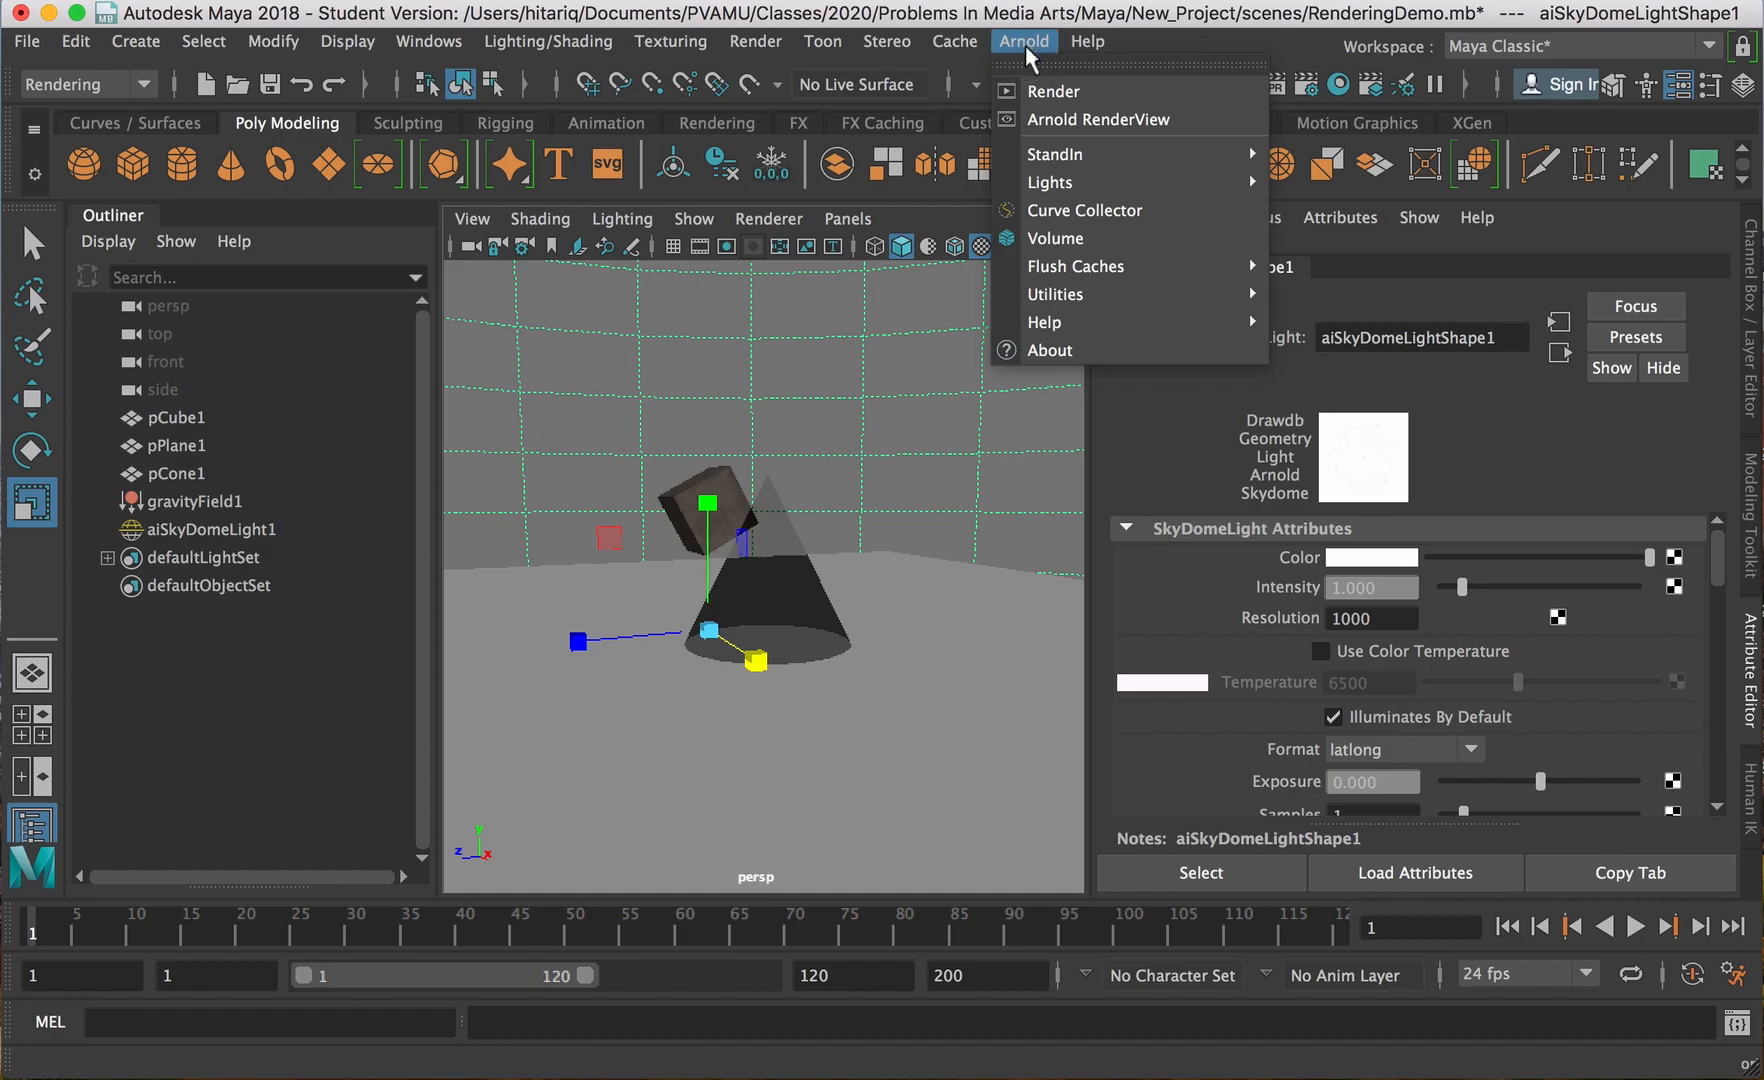
{"action": "left_click", "coordinate": [1116, 127]}
{"action": "left_click_drag", "start_coordinate": [845, 420], "coordinate": [843, 262]}
{"action": "scroll", "coordinate": [769, 405], "scroll_direction": "down", "scroll_amount": 3}
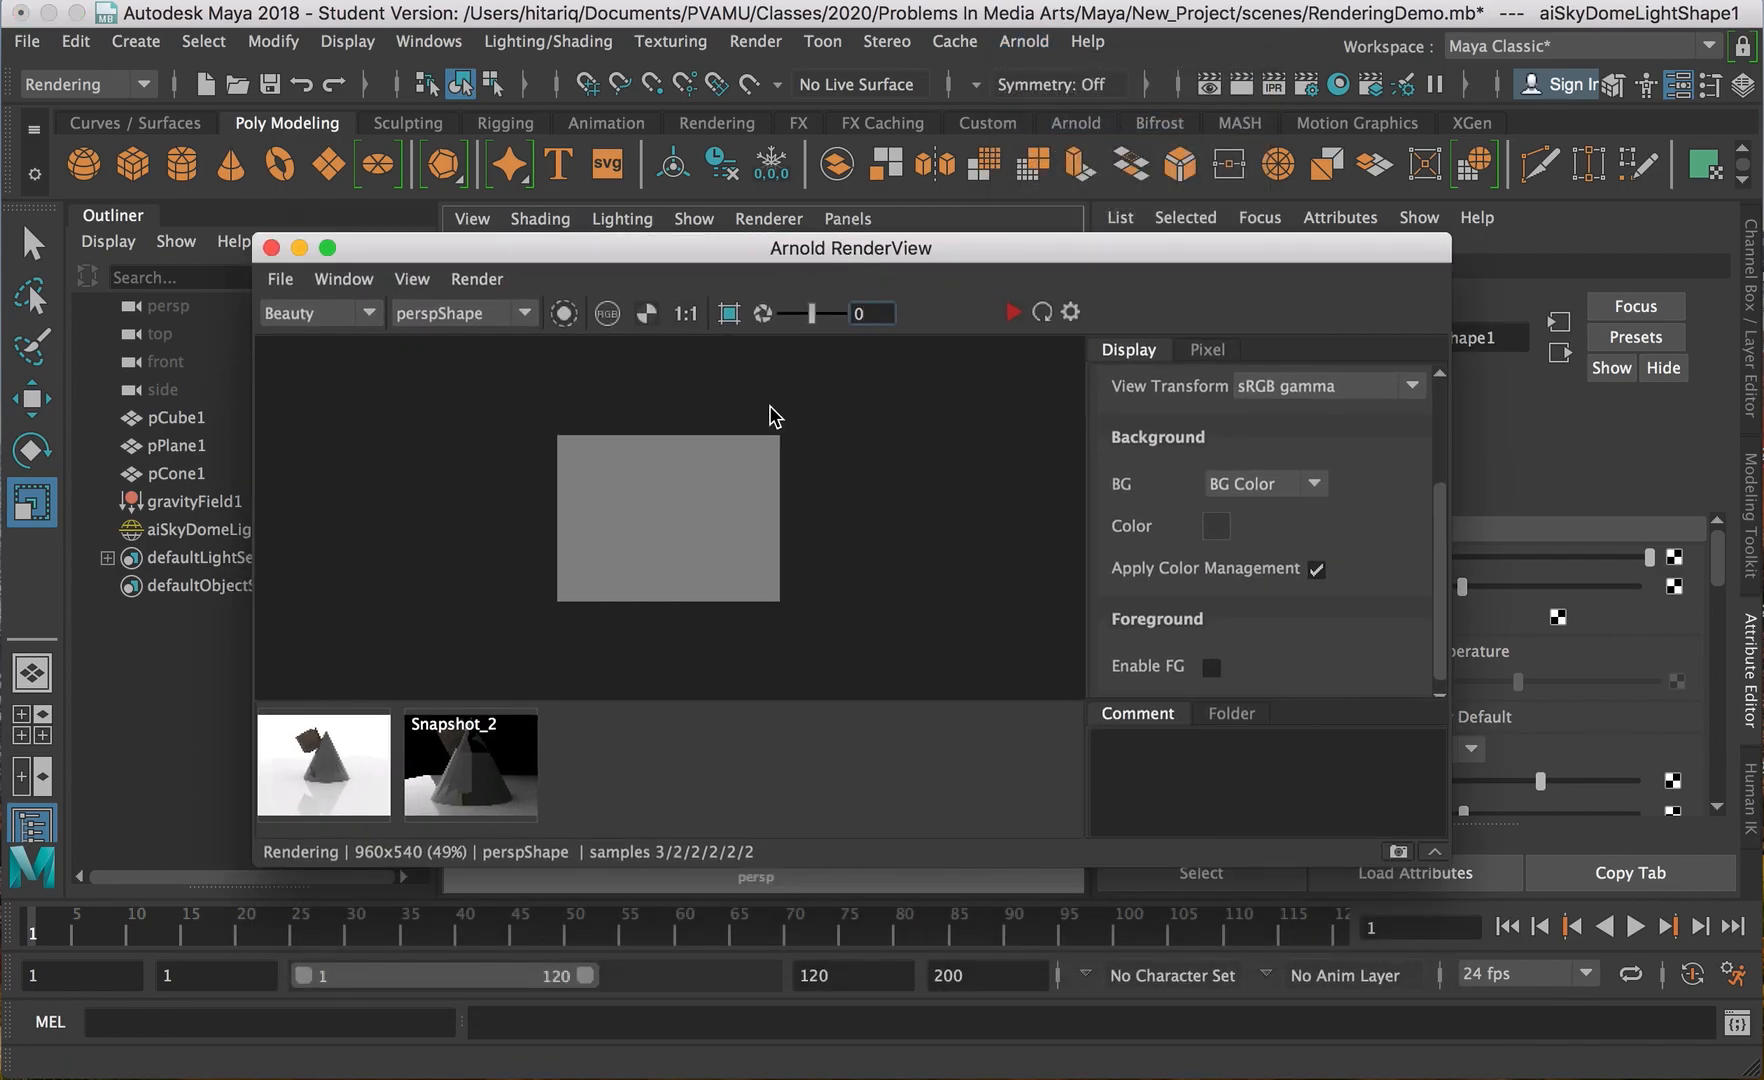
{"action": "scroll", "coordinate": [772, 405], "scroll_direction": "up", "scroll_amount": 3}
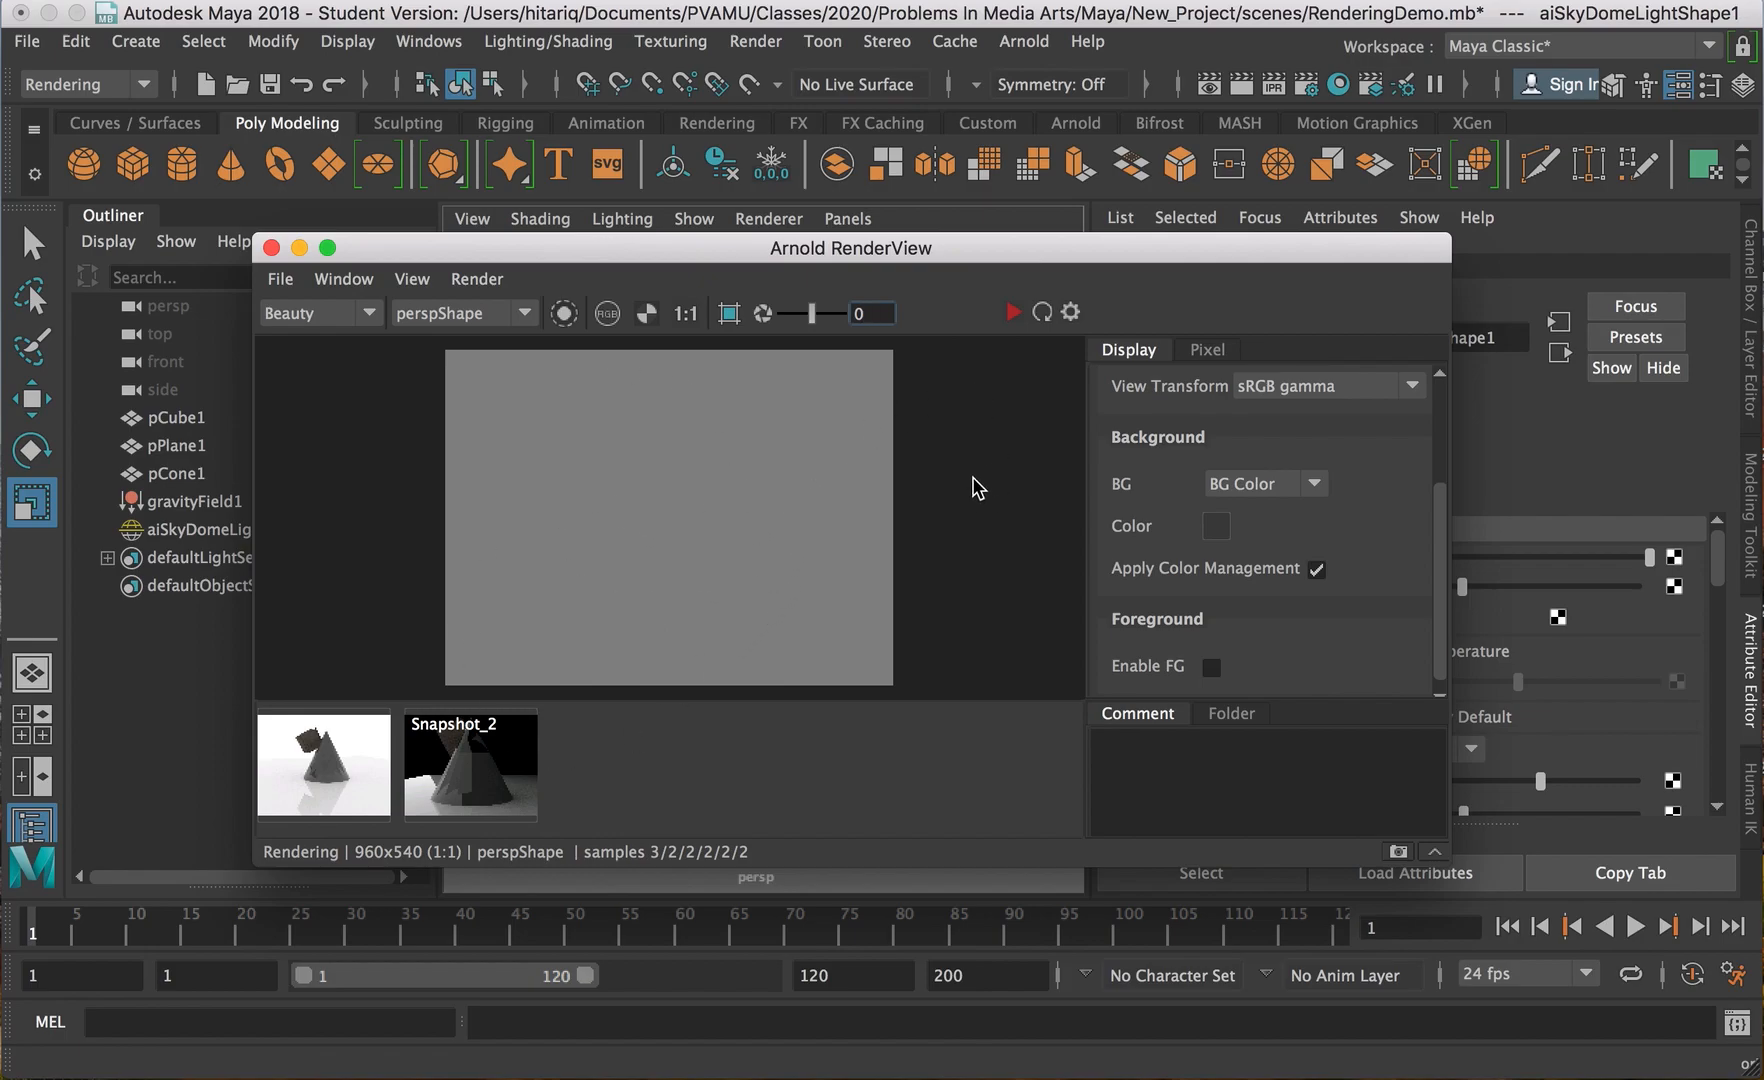
{"action": "left_click", "coordinate": [1013, 313]}
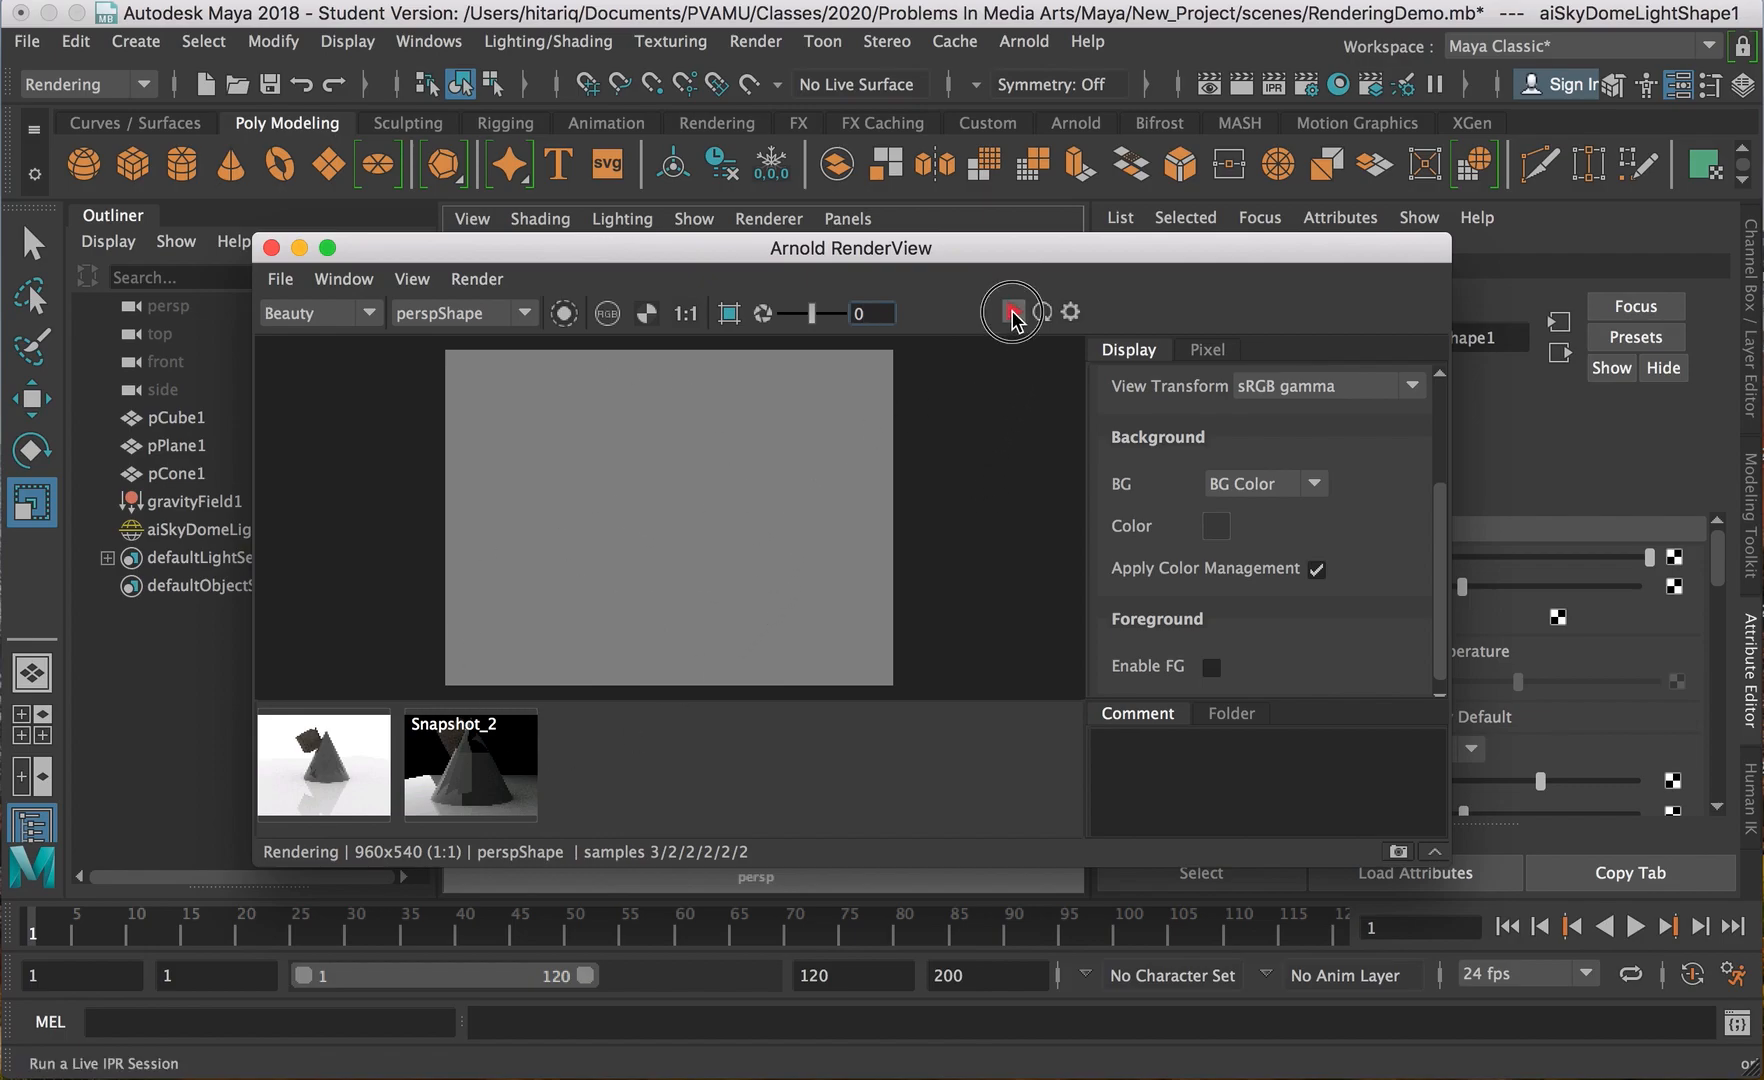
Fit the rendered image in the render view and reframe the perspective camera on the cube and cone.
{"action": "scroll", "coordinate": [915, 520], "scroll_direction": "down", "scroll_amount": 4}
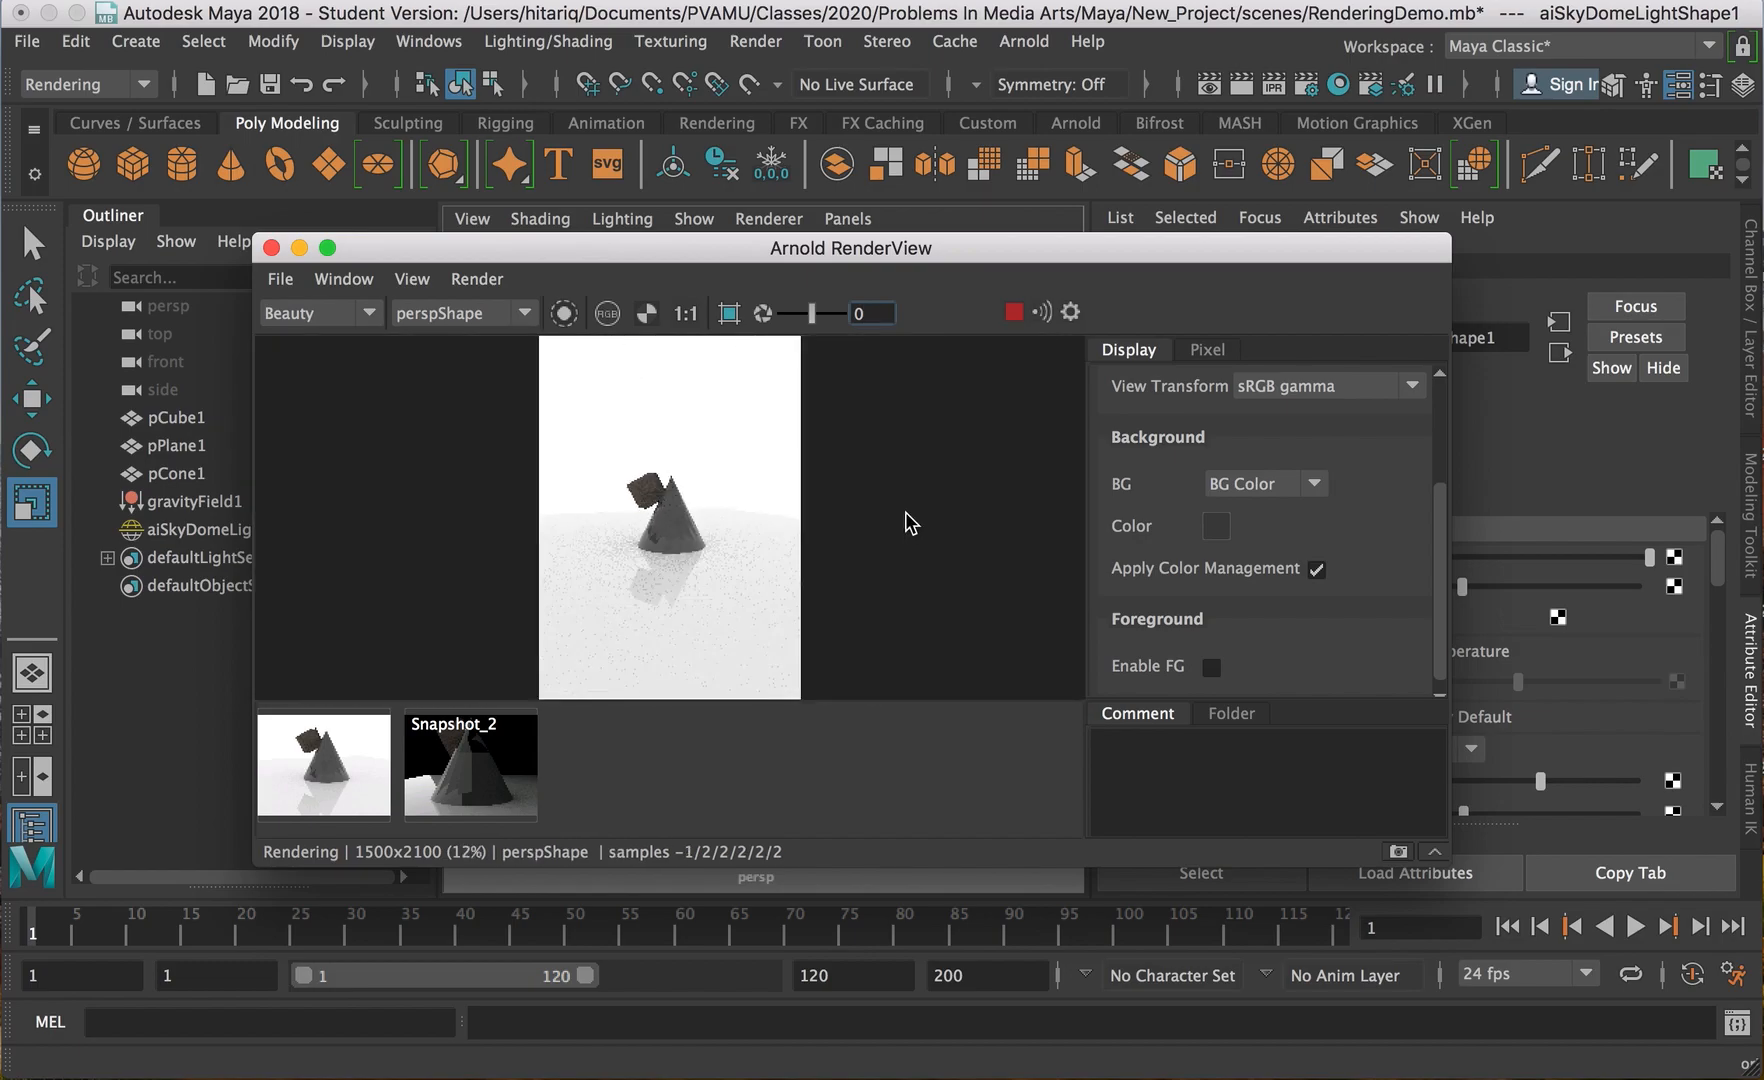
{"action": "left_click_drag", "start_coordinate": [725, 263], "coordinate": [733, 497]}
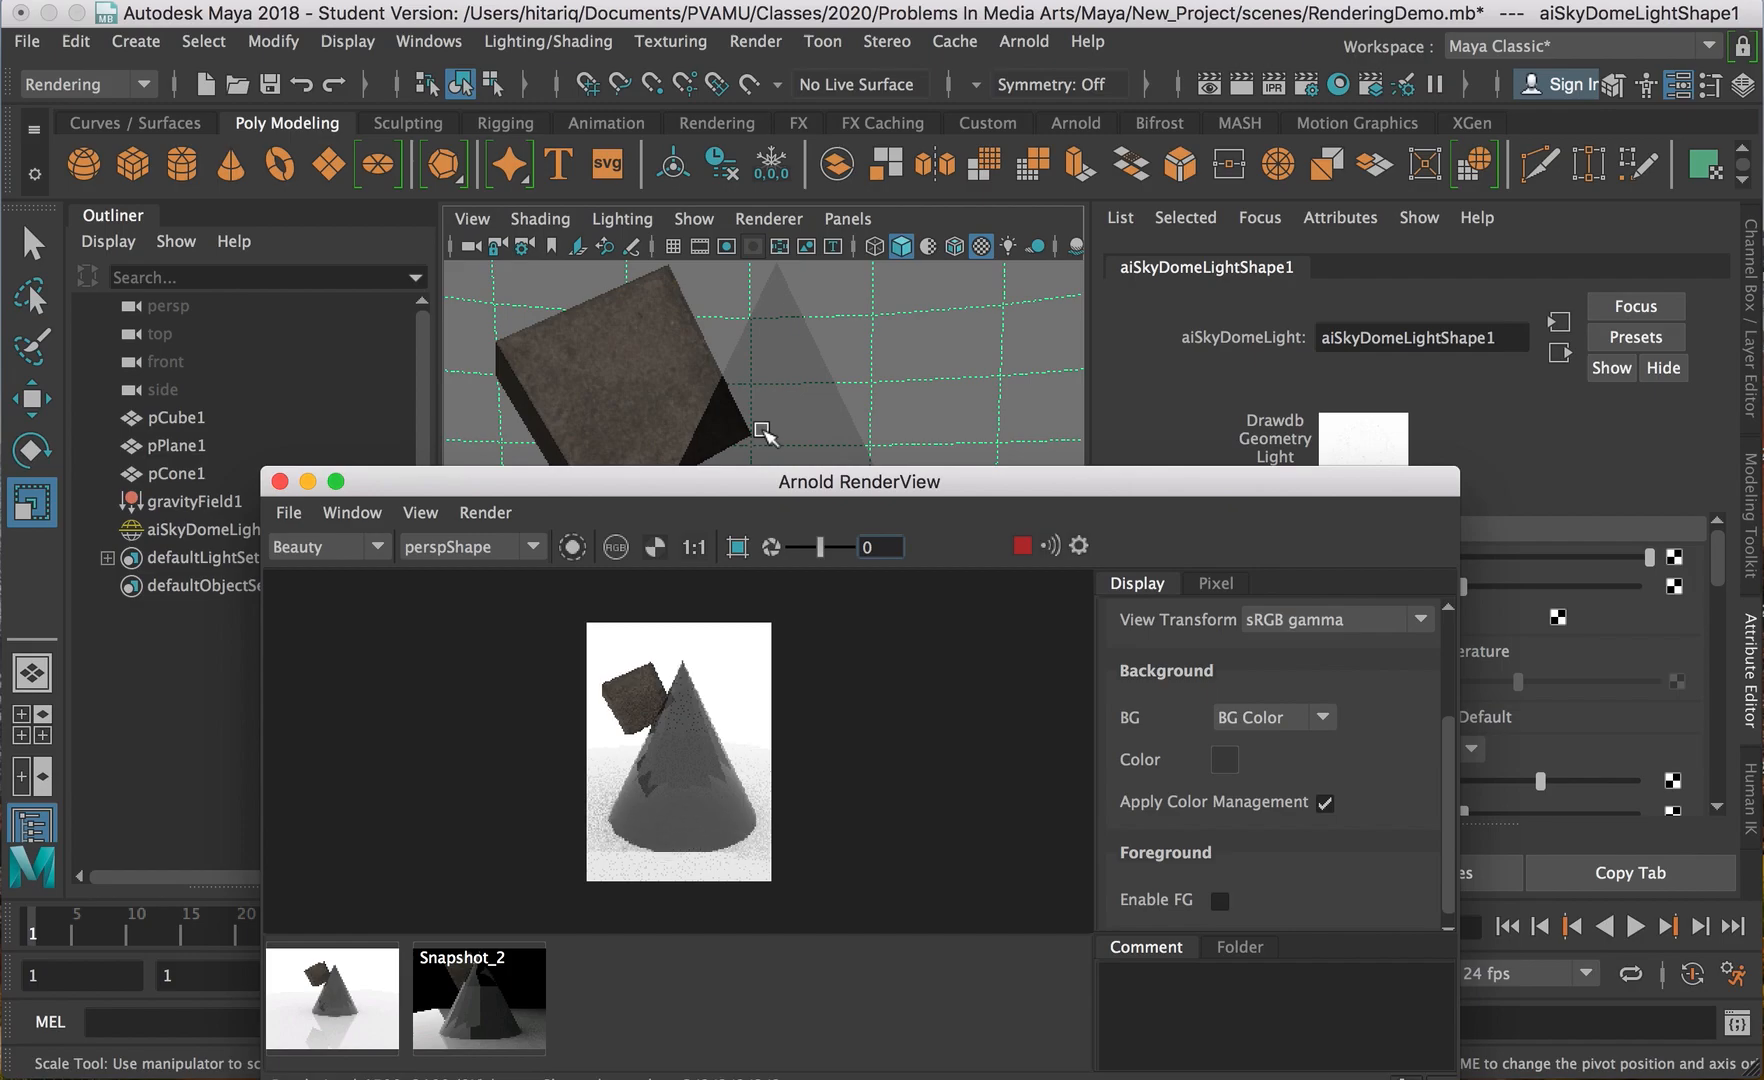
{"action": "left_click_drag", "start_coordinate": [798, 482], "coordinate": [809, 275]}
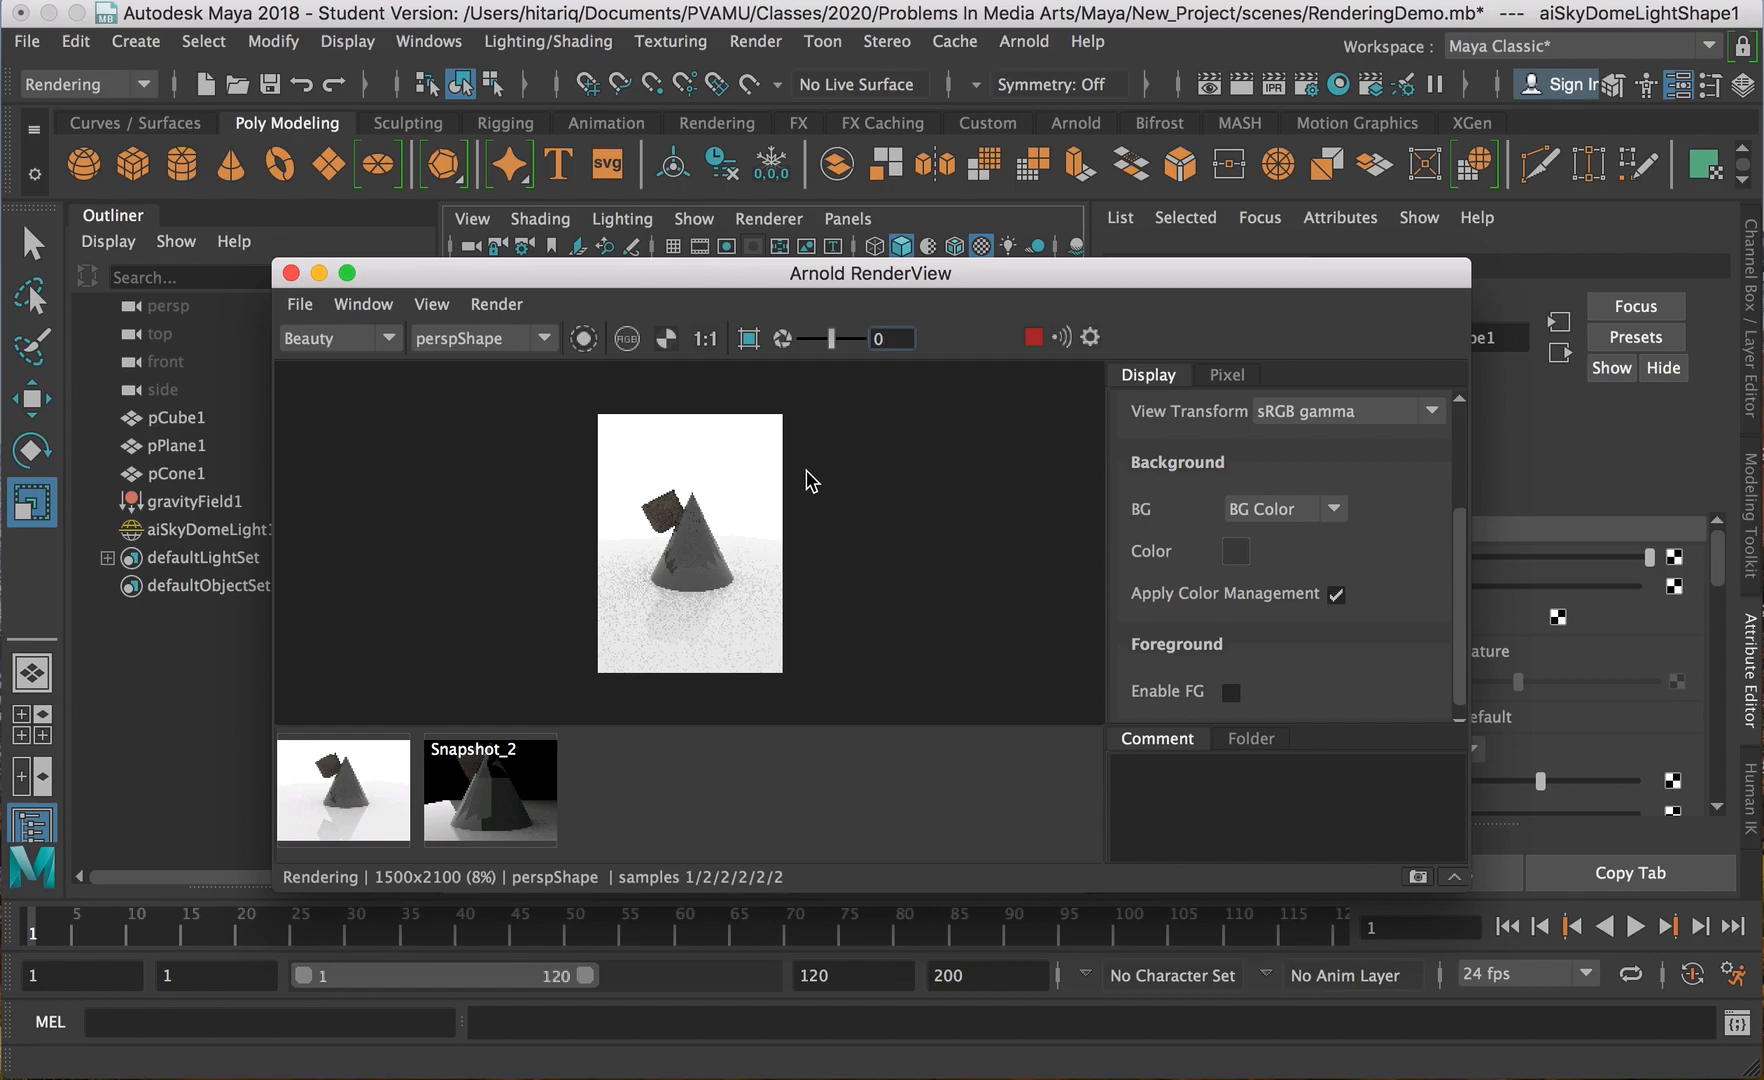
{"action": "left_click", "coordinate": [731, 45]}
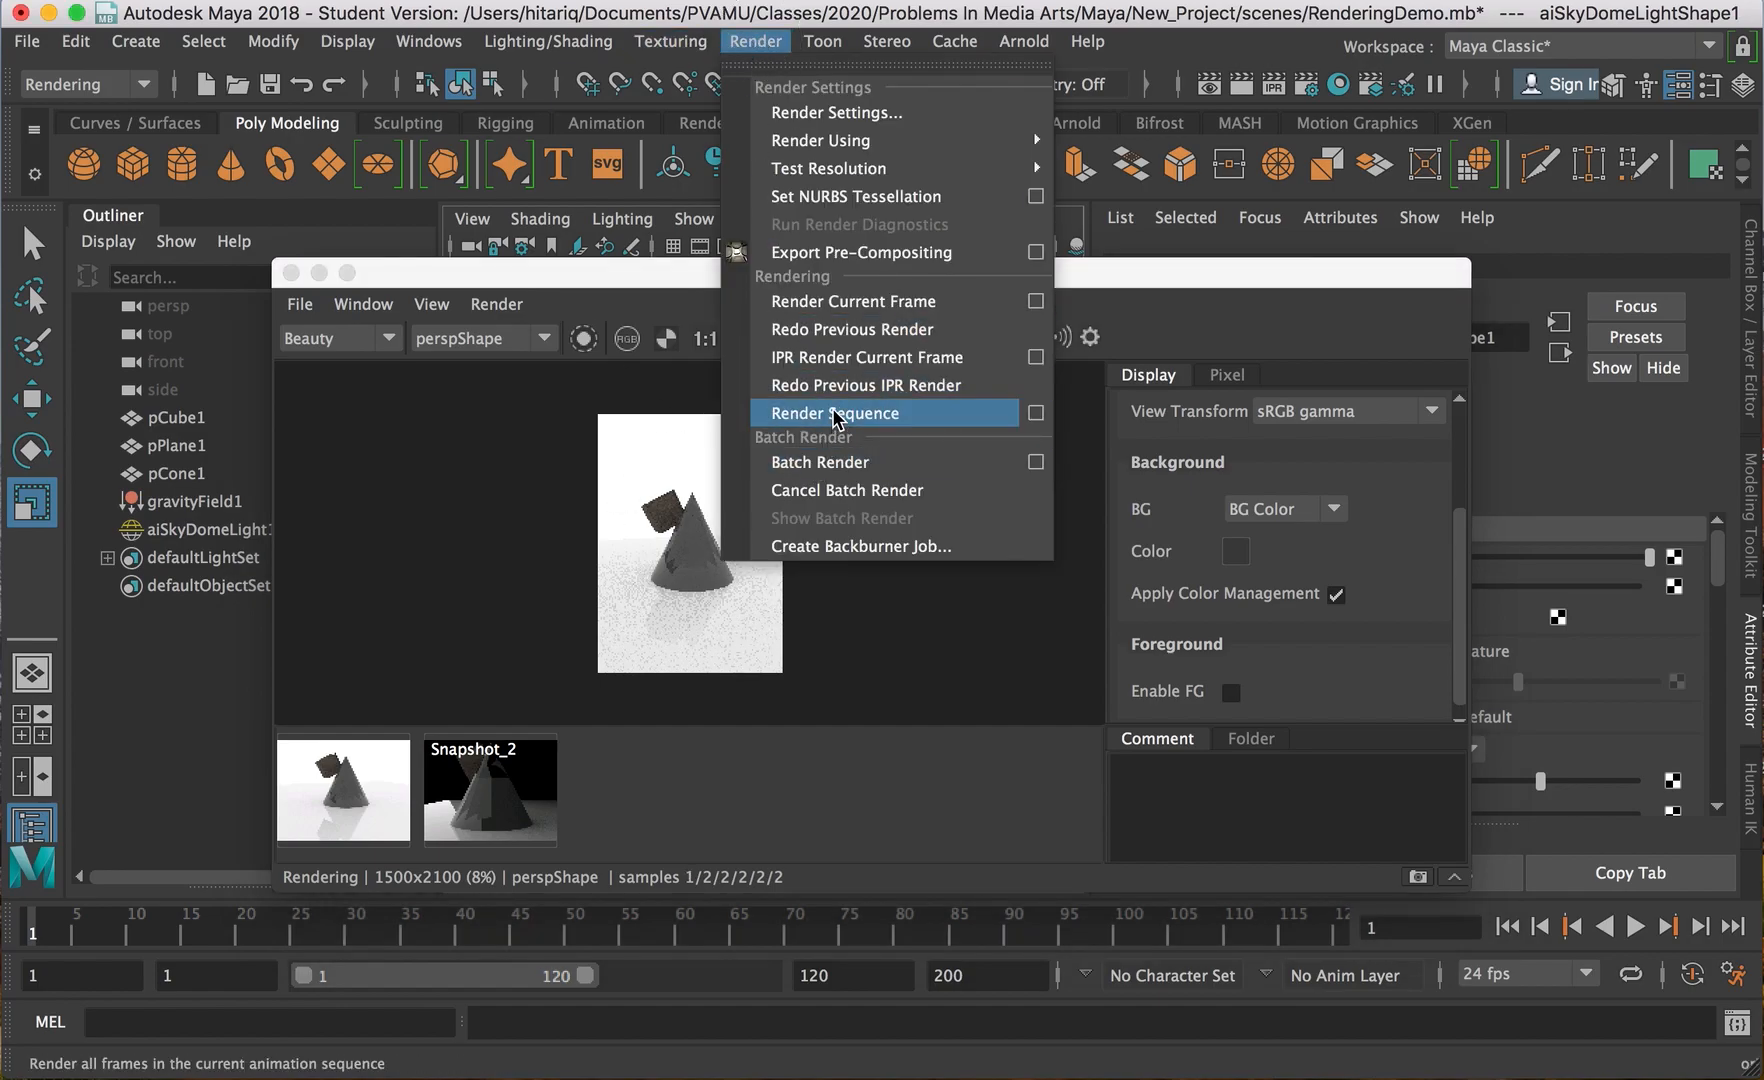
{"action": "left_click", "coordinate": [745, 42]}
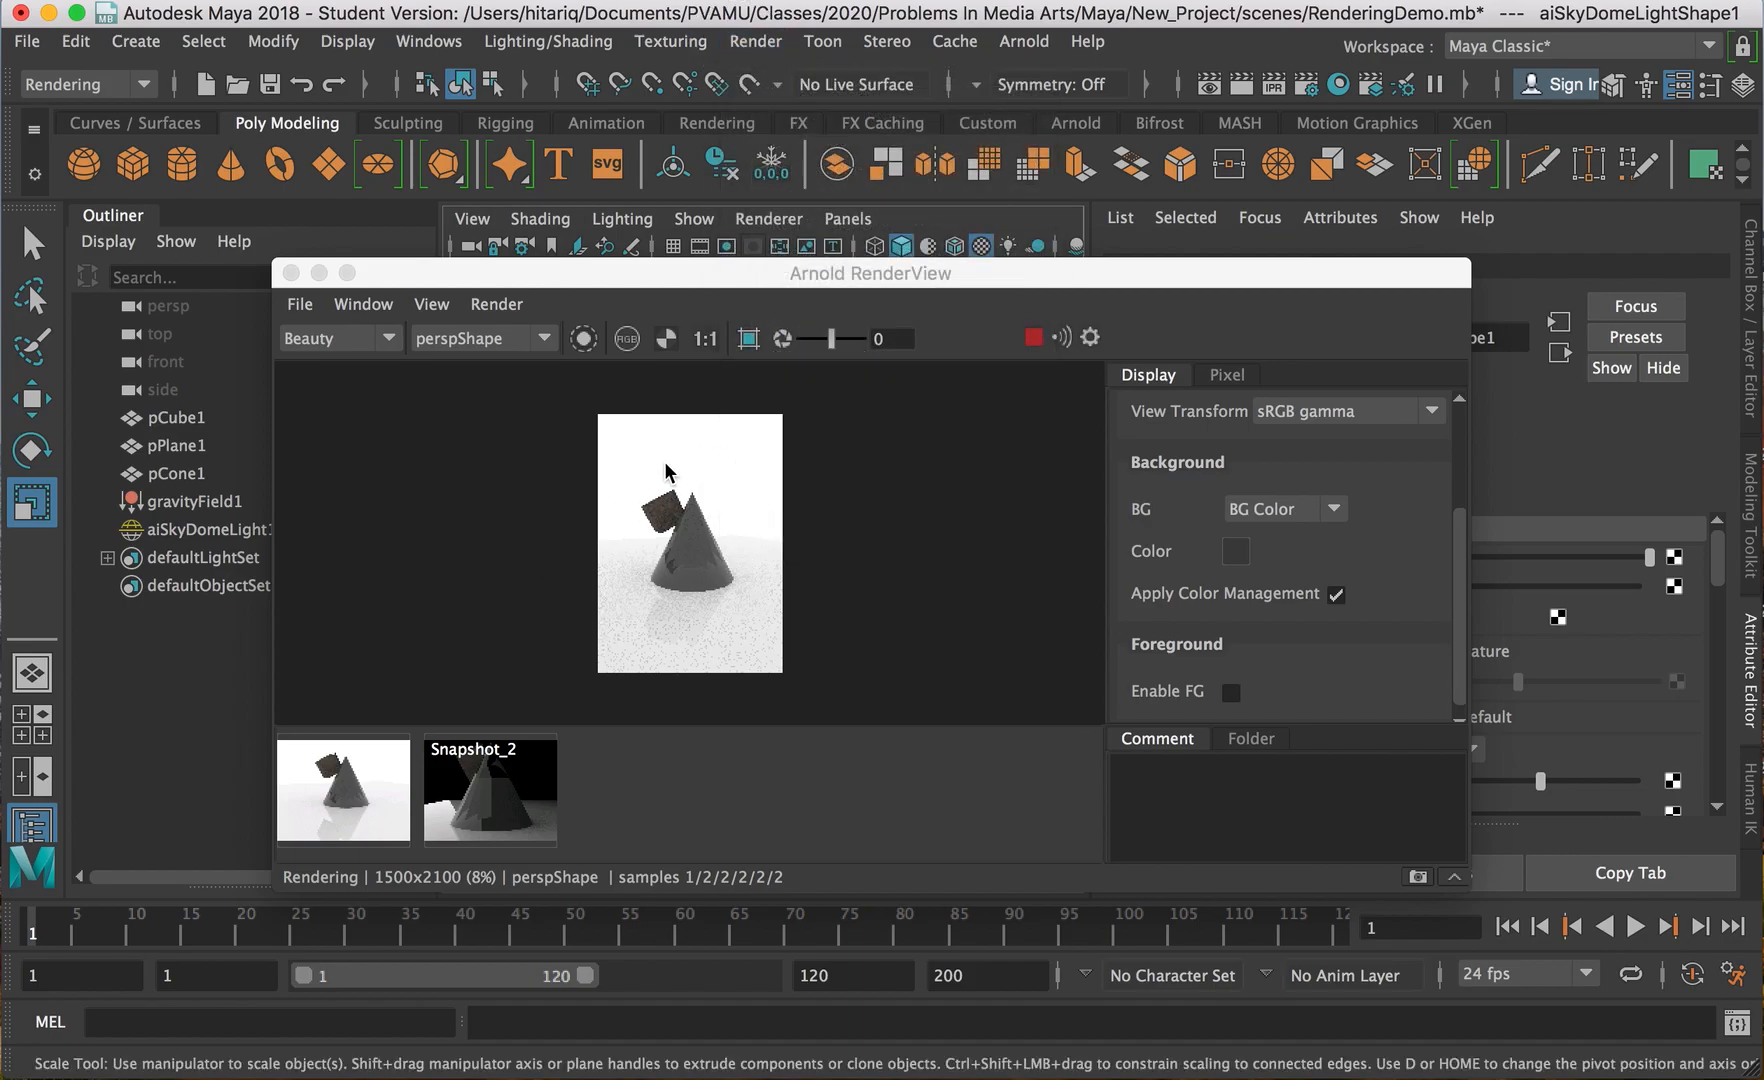
{"action": "left_click", "coordinate": [755, 42]}
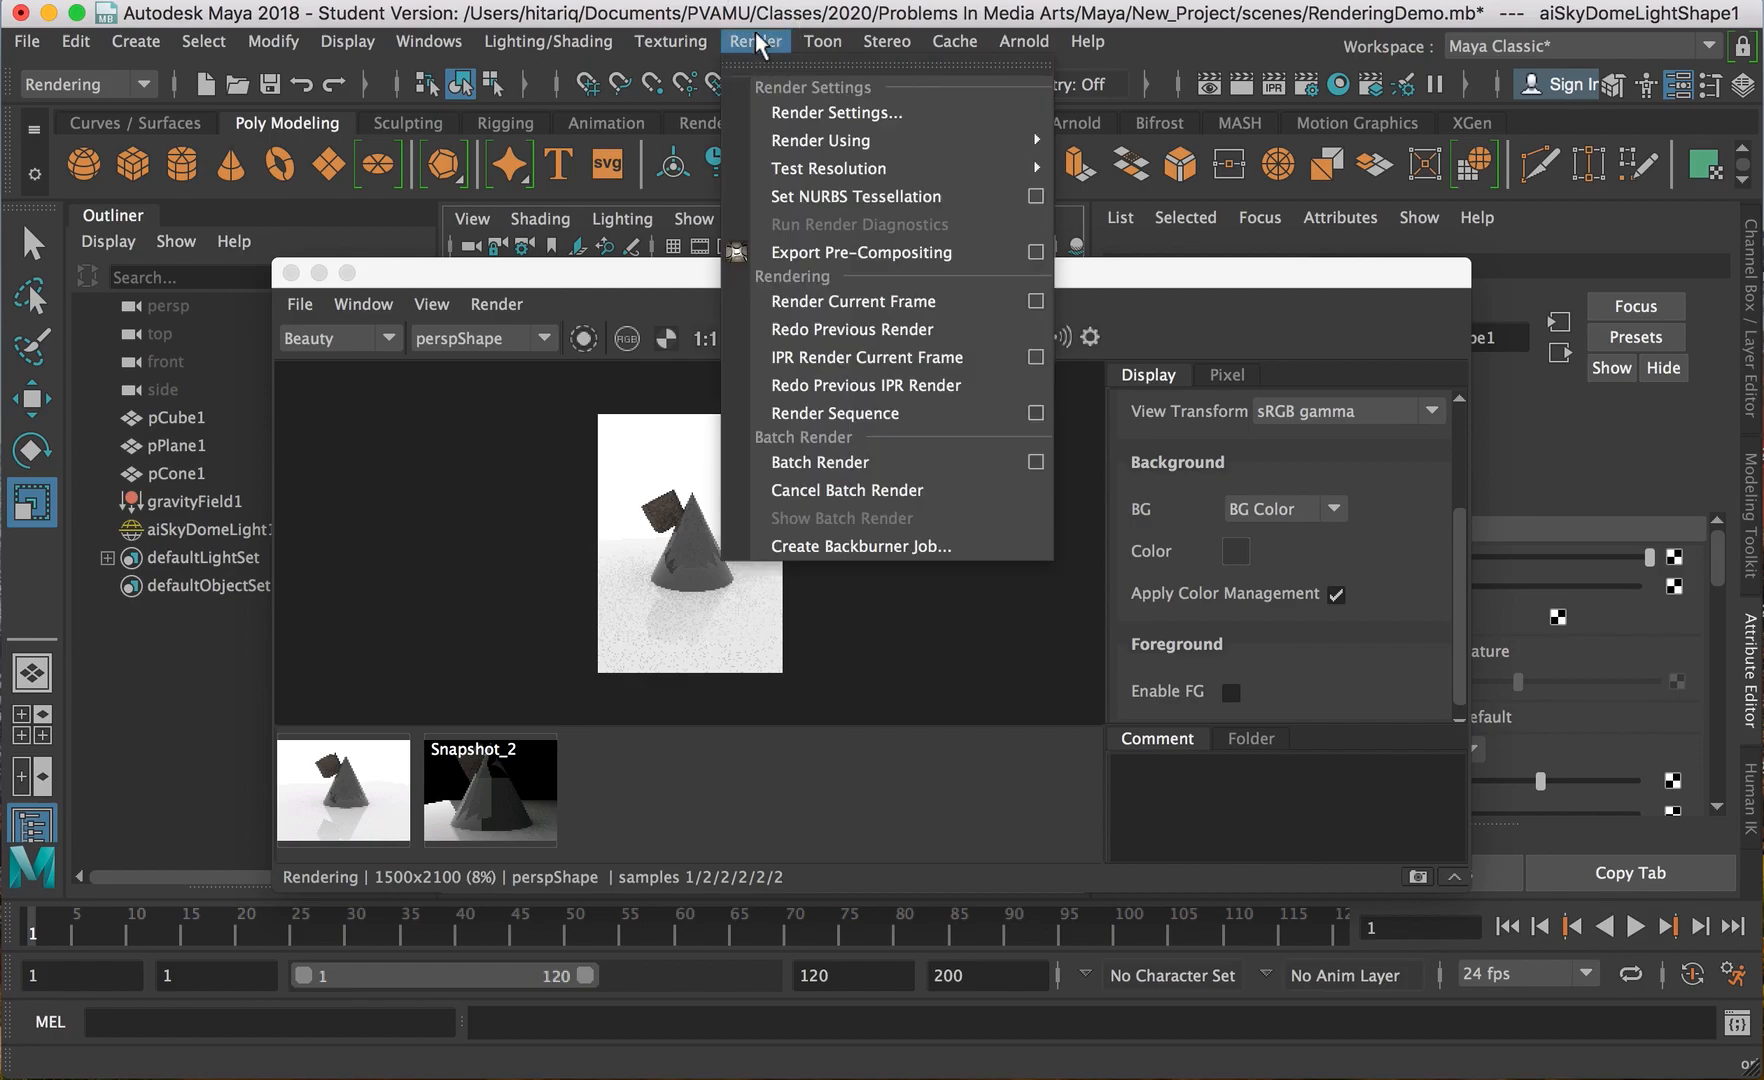
{"action": "left_click", "coordinate": [755, 42]}
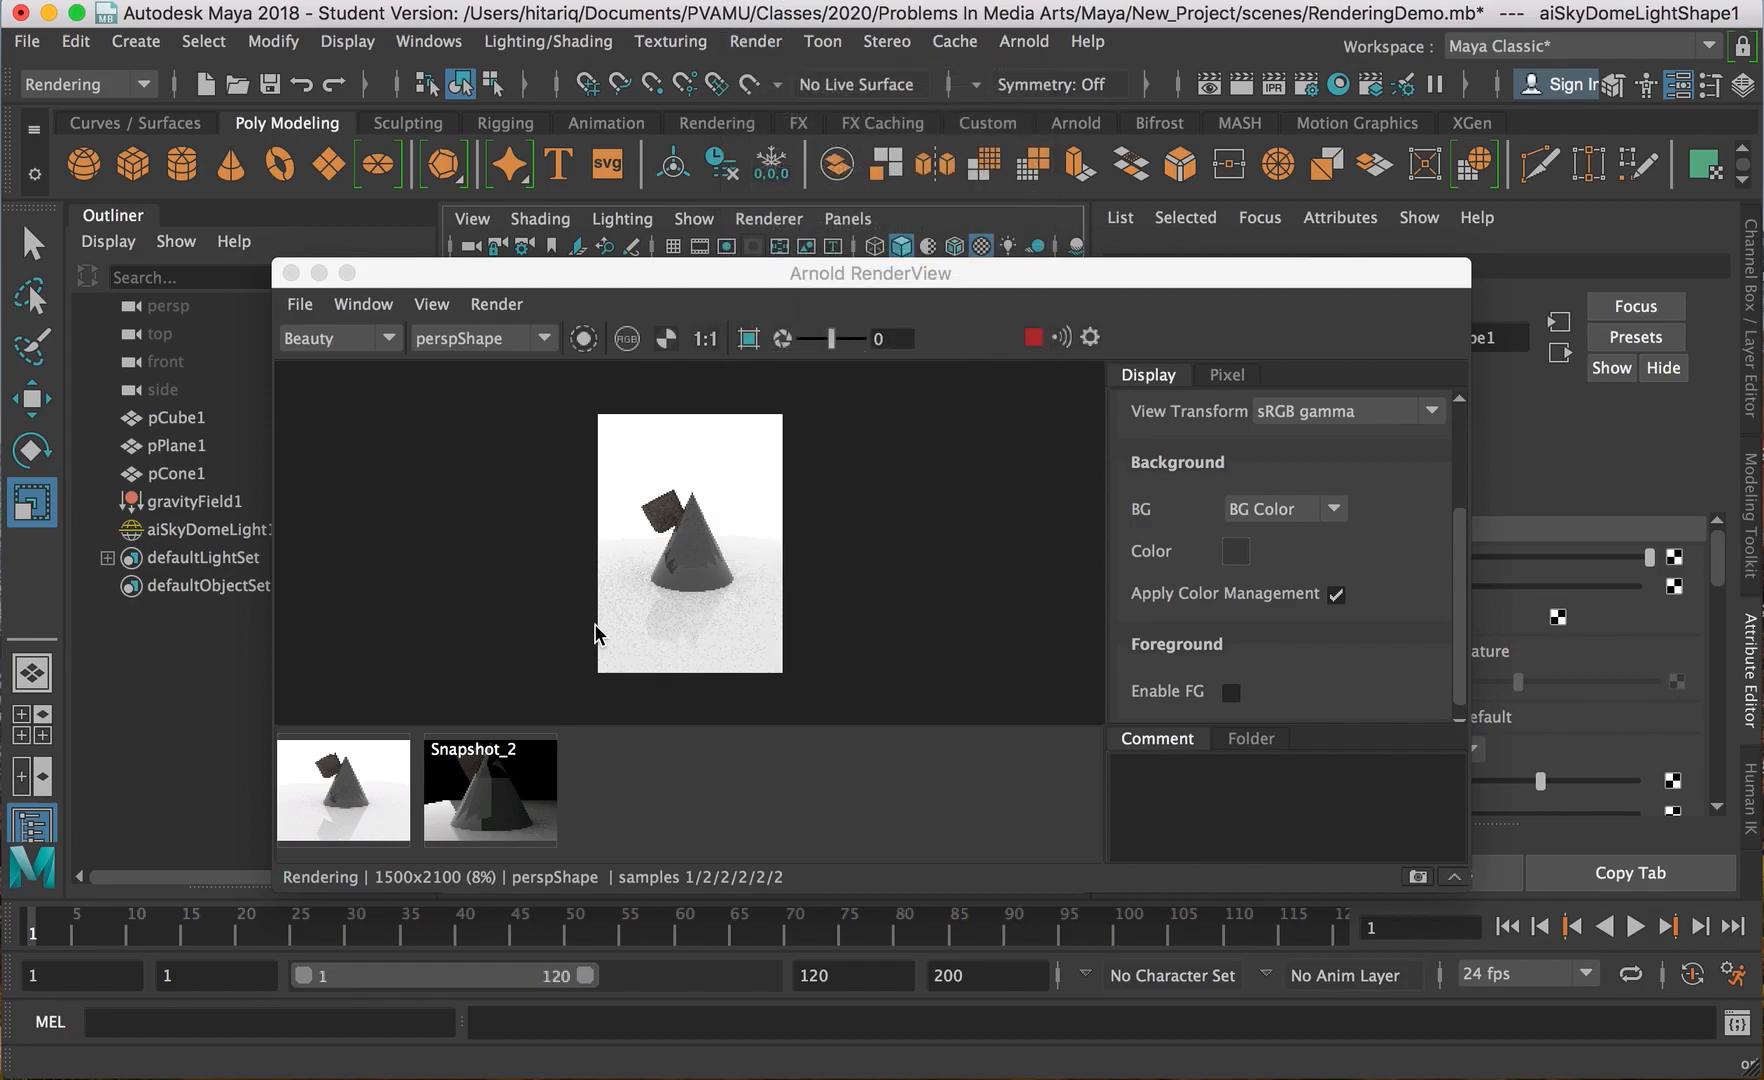
{"action": "left_click", "coordinate": [755, 42]}
{"action": "left_click", "coordinate": [755, 42]}
{"action": "key", "text": "f"}
{"action": "scroll", "coordinate": [749, 555], "scroll_direction": "up", "scroll_amount": 1}
{"action": "scroll", "coordinate": [749, 555], "scroll_direction": "down", "scroll_amount": 2}
Check the color management and view transform settings in the Save Image Options and close them.
{"action": "left_click", "coordinate": [300, 303]}
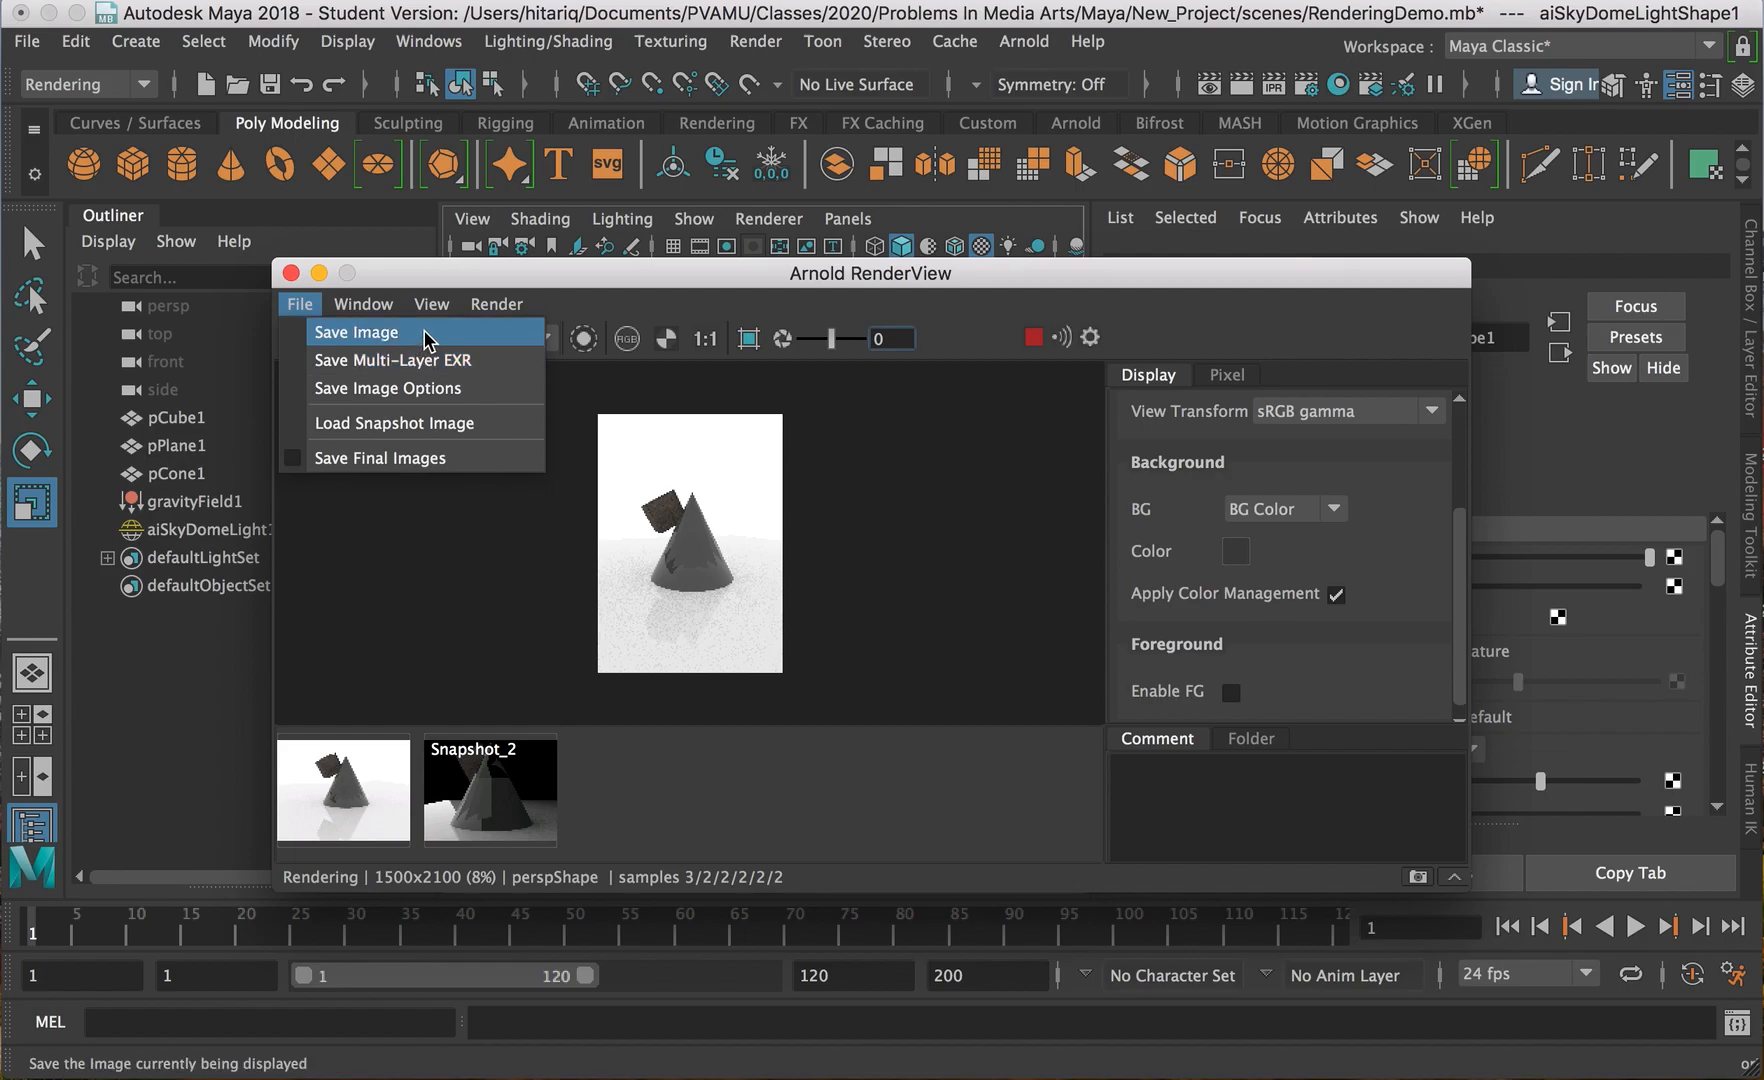
{"action": "left_click", "coordinate": [466, 397]}
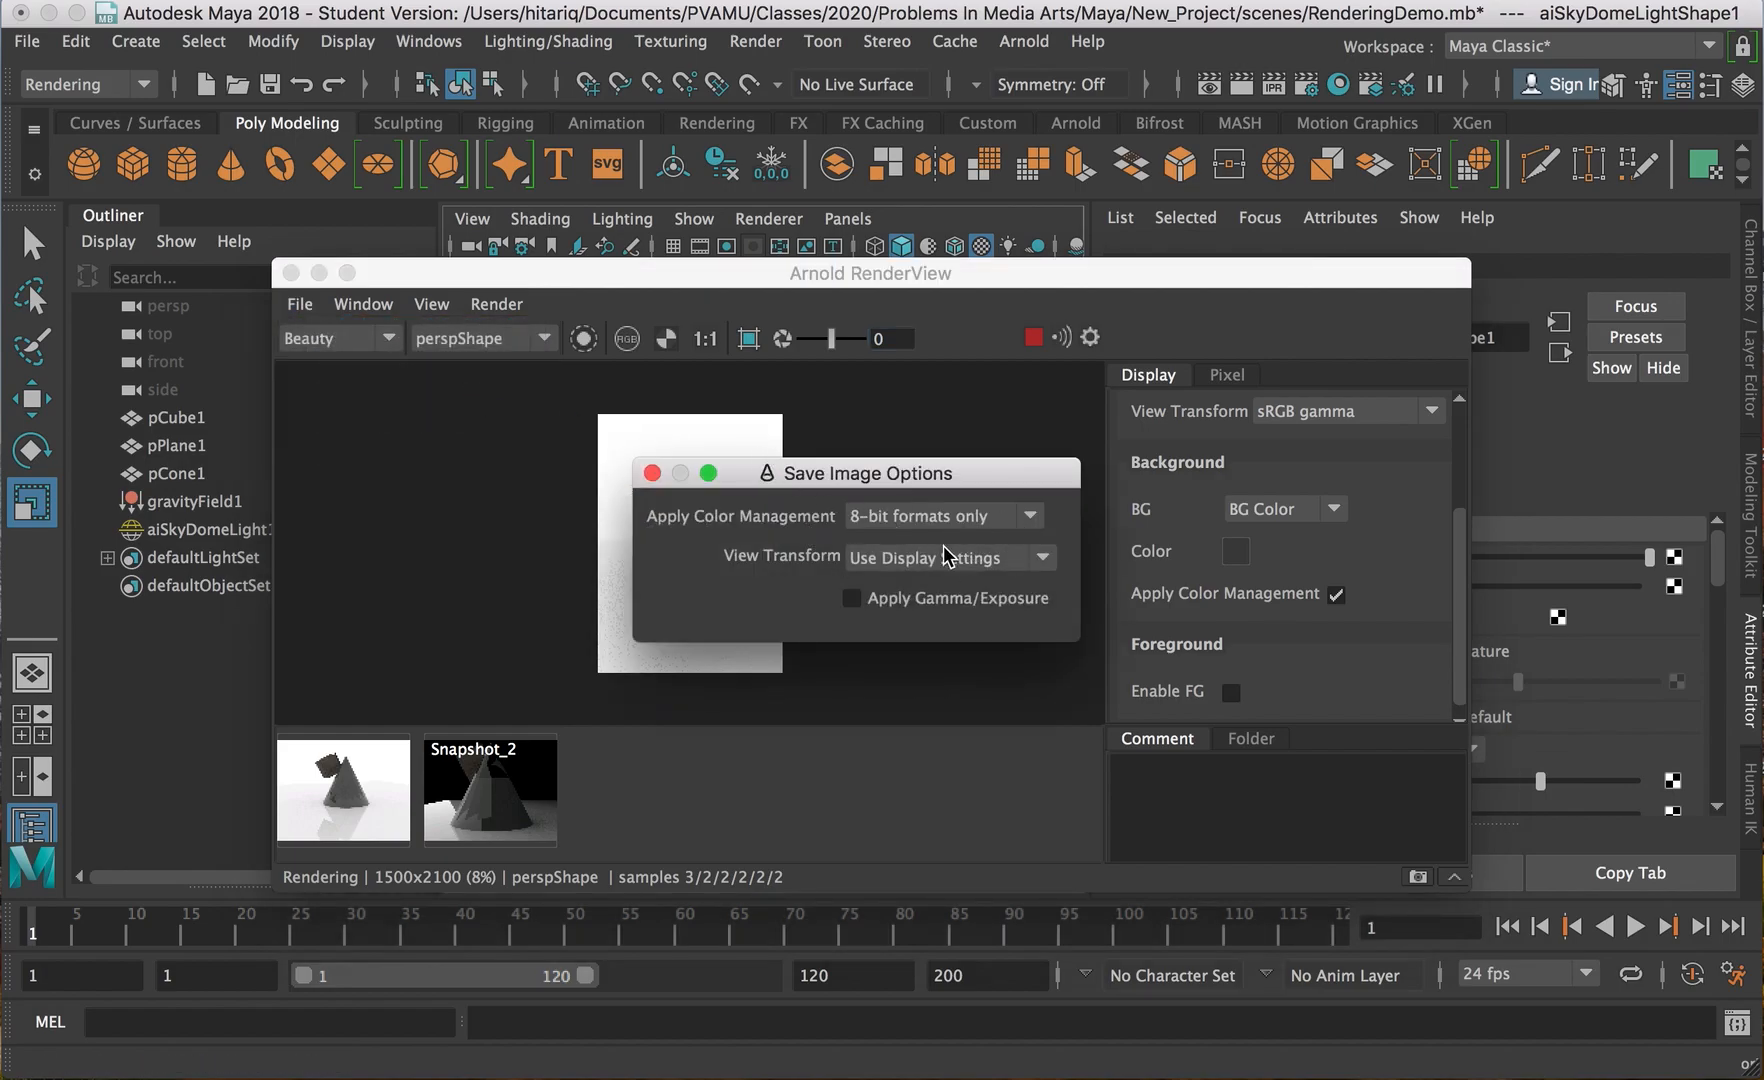
{"action": "left_click", "coordinate": [654, 475]}
Save the rendered image to the Desktop as DemoRender1 without replacing the existing demoRender.jpeg.
{"action": "left_click", "coordinate": [299, 304]}
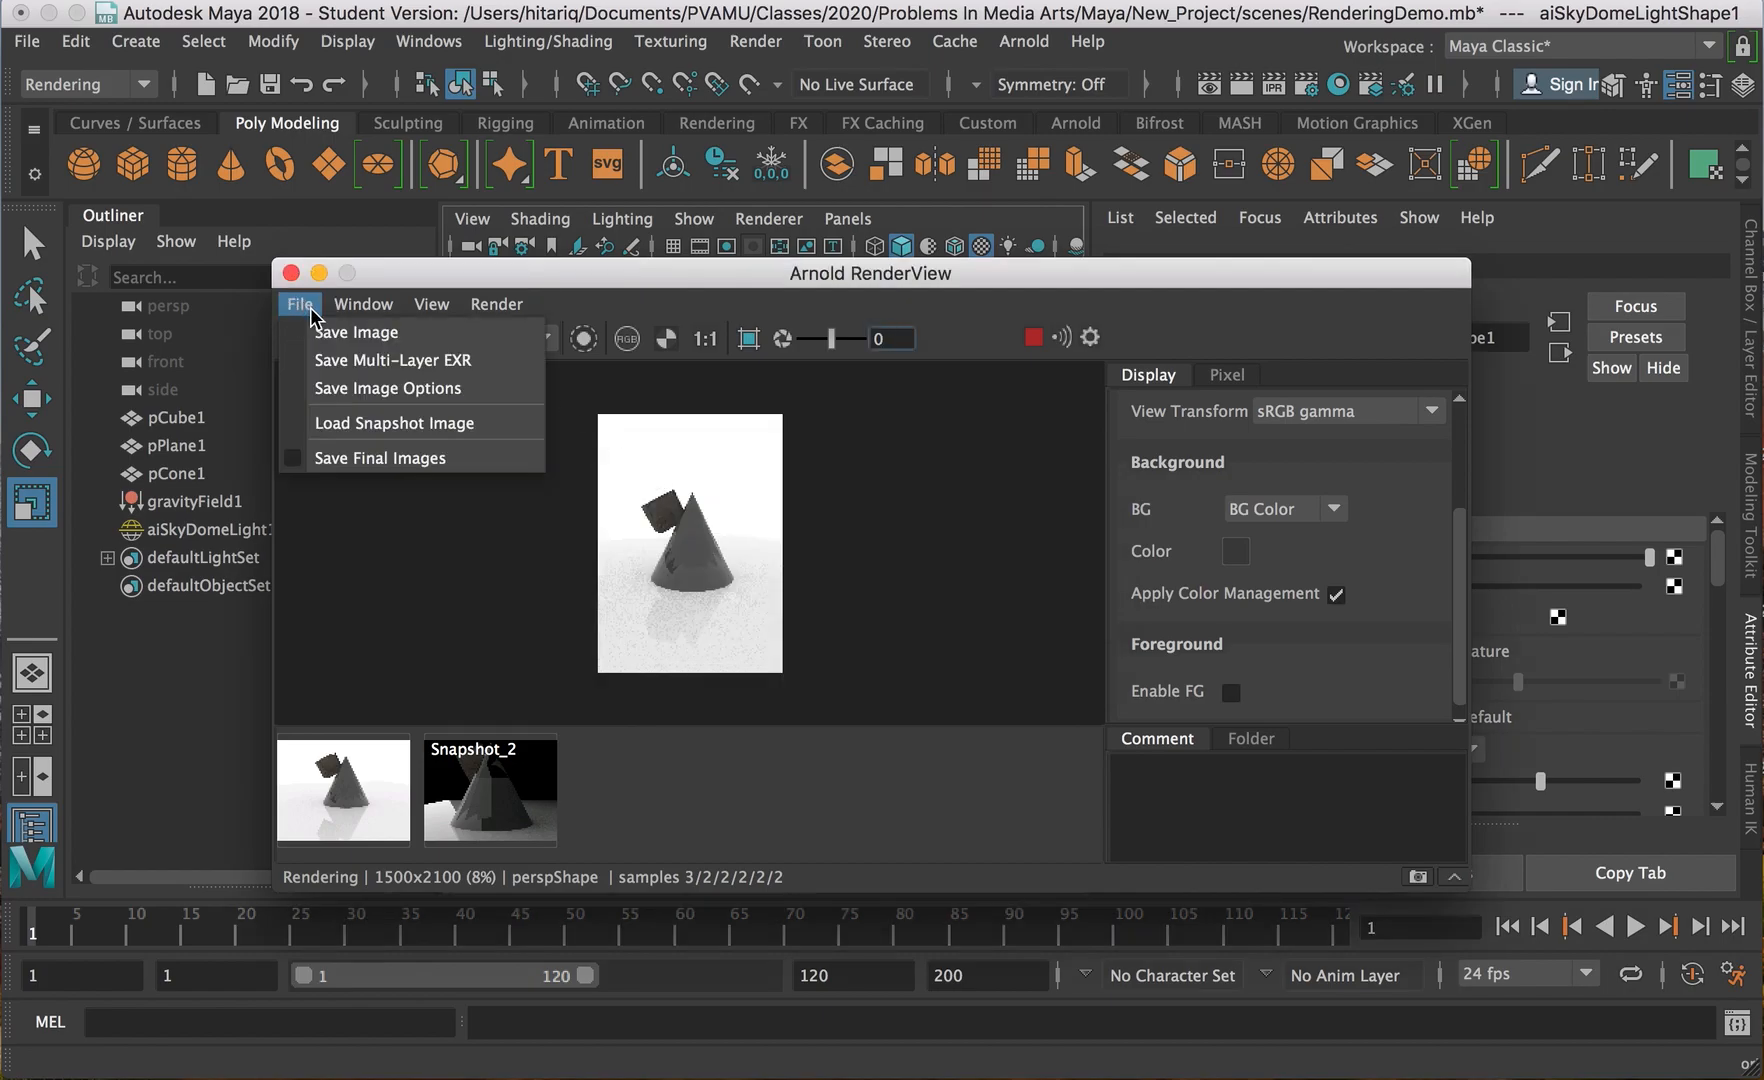
{"action": "left_click", "coordinate": [333, 334]}
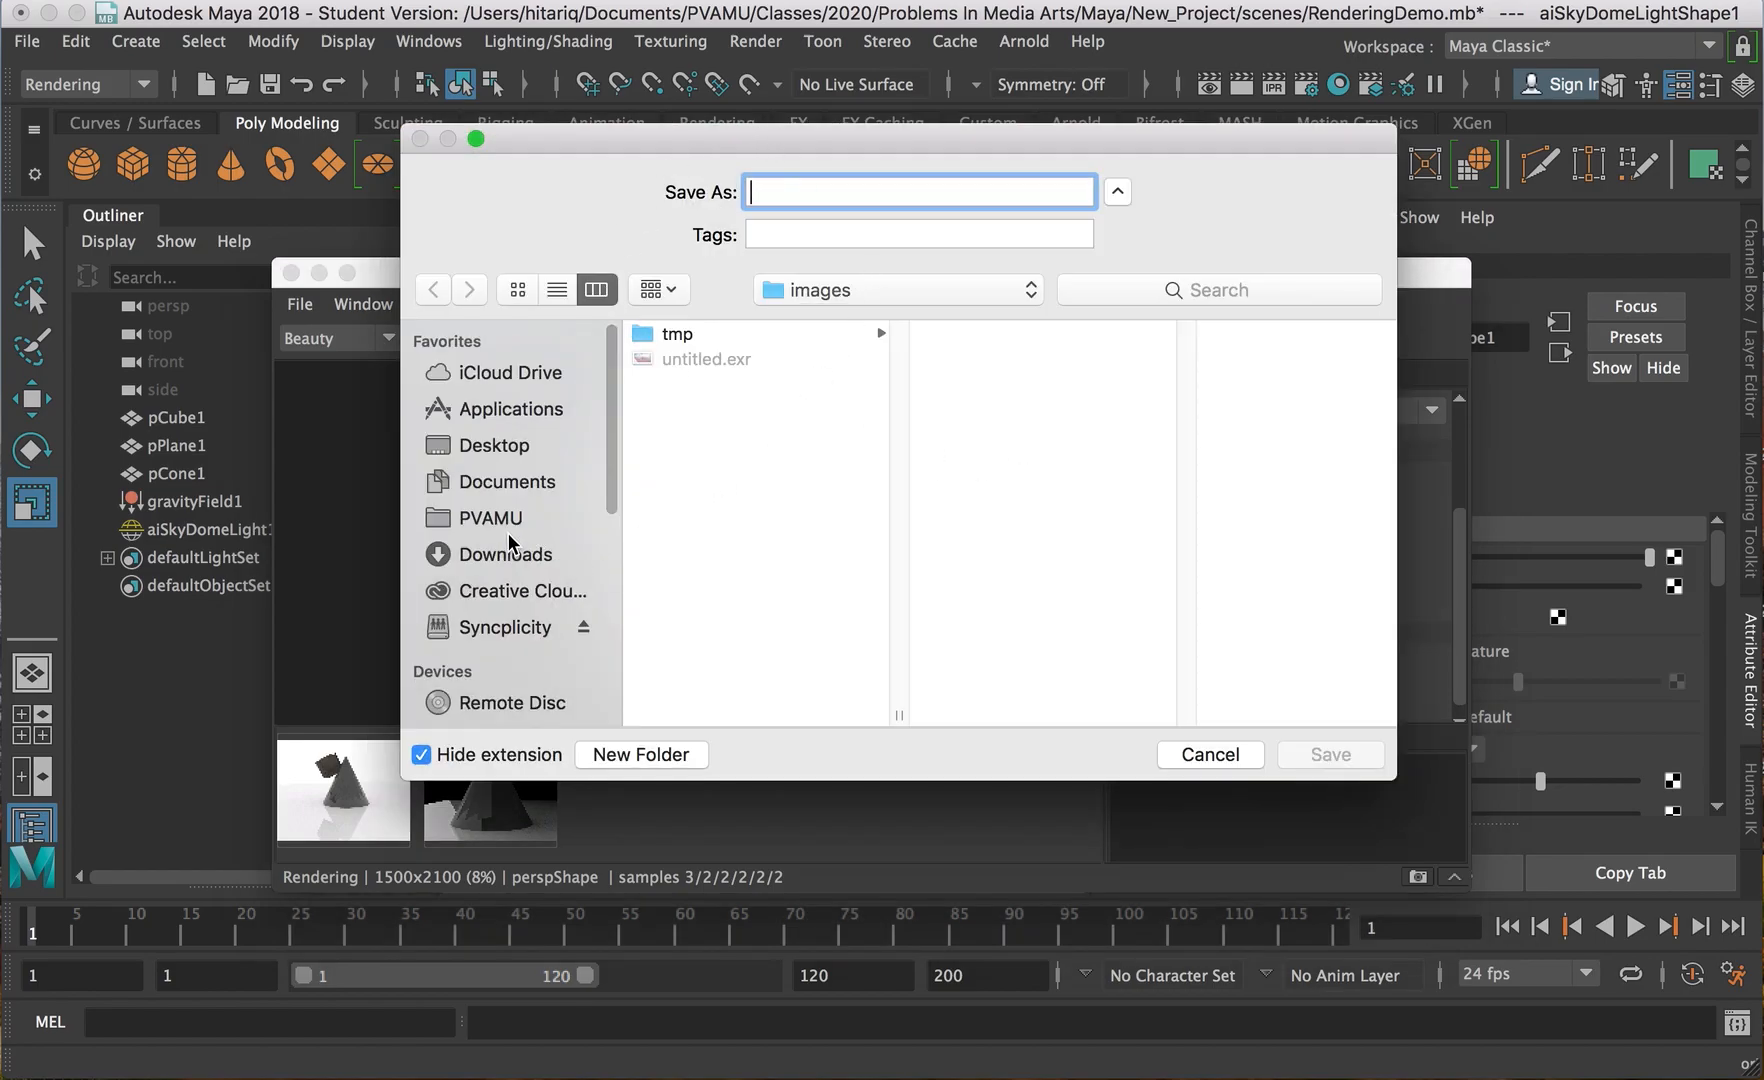
{"action": "left_click", "coordinate": [510, 450]}
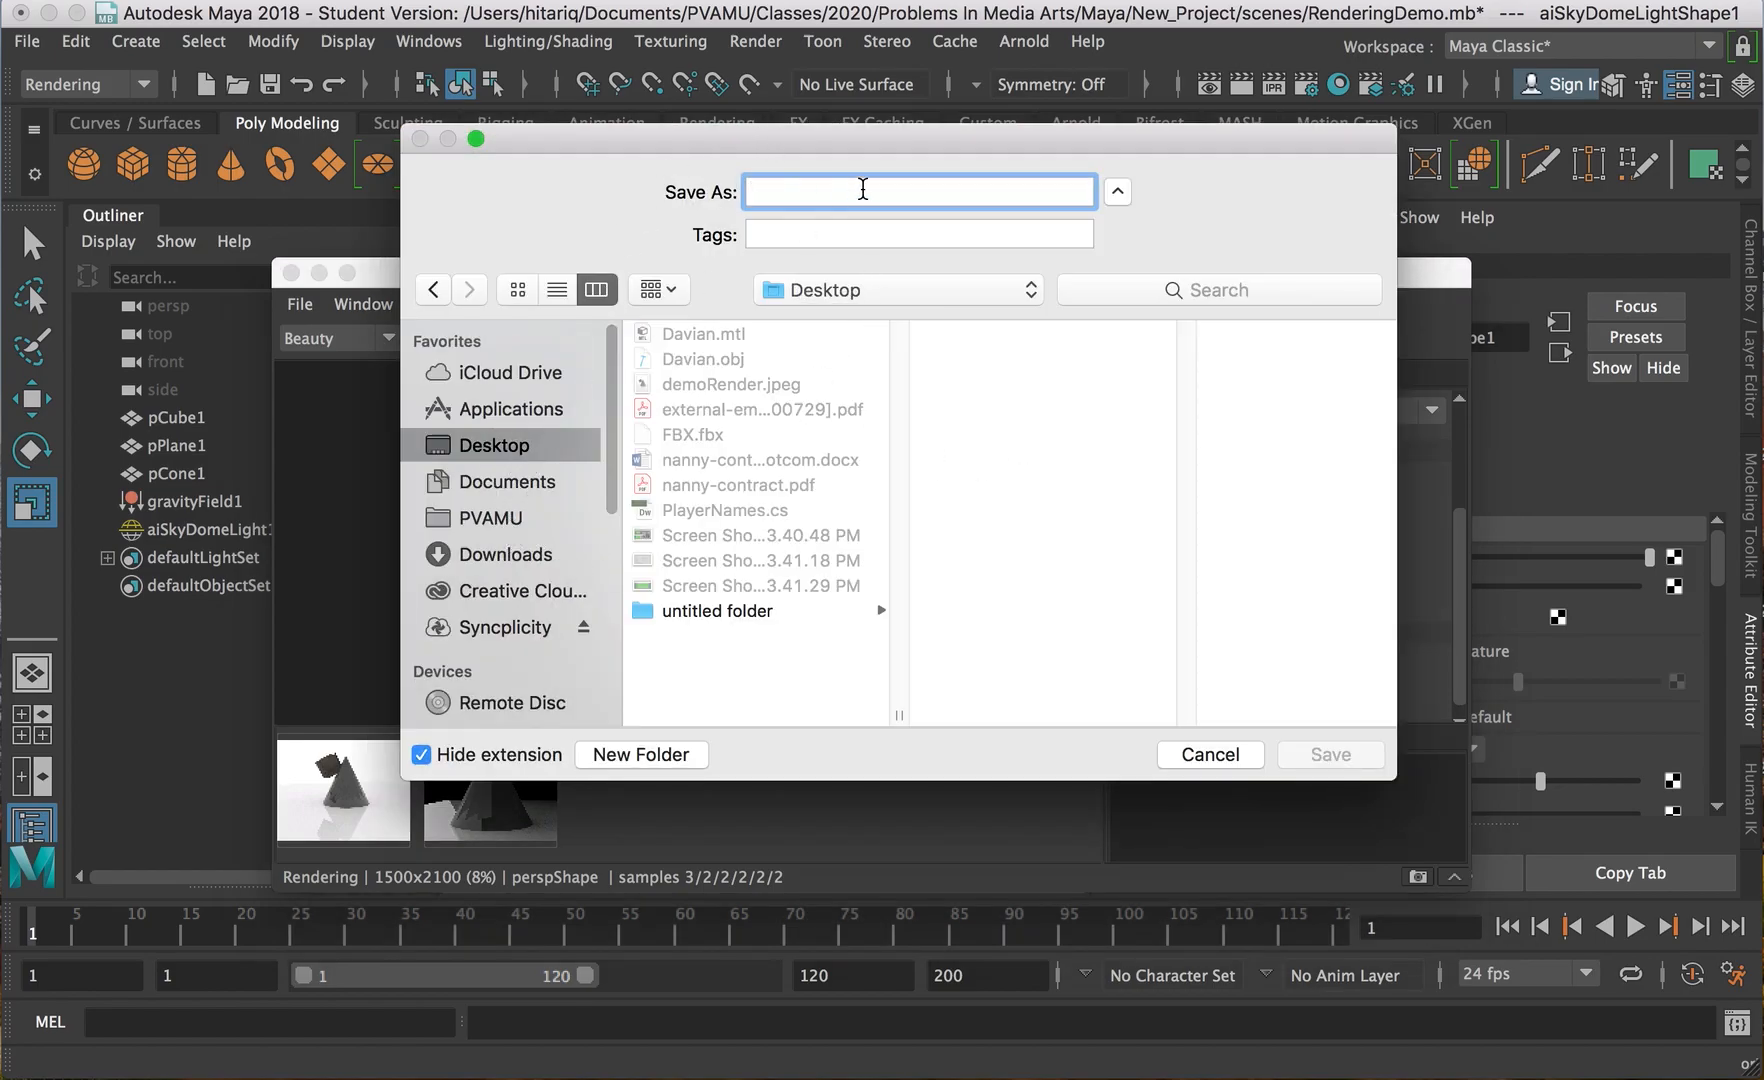
{"action": "type", "text": "DemoRender"}
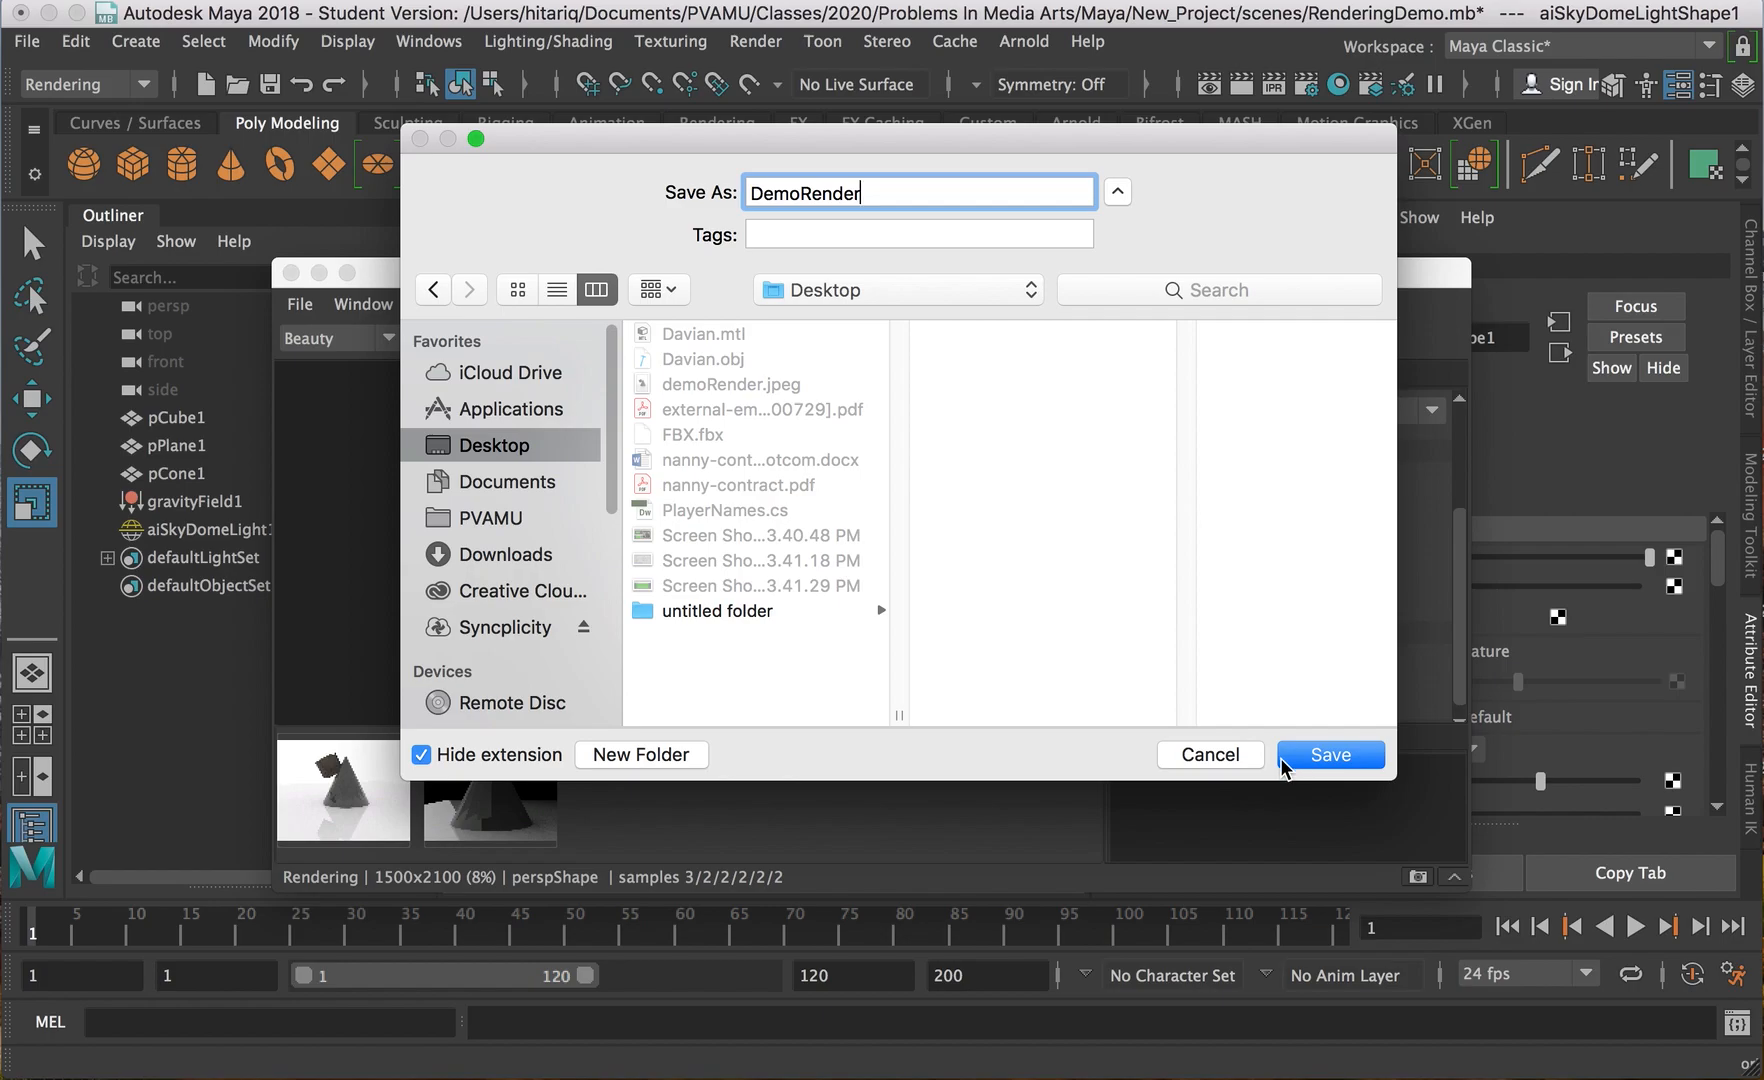
{"action": "left_click", "coordinate": [1308, 762]}
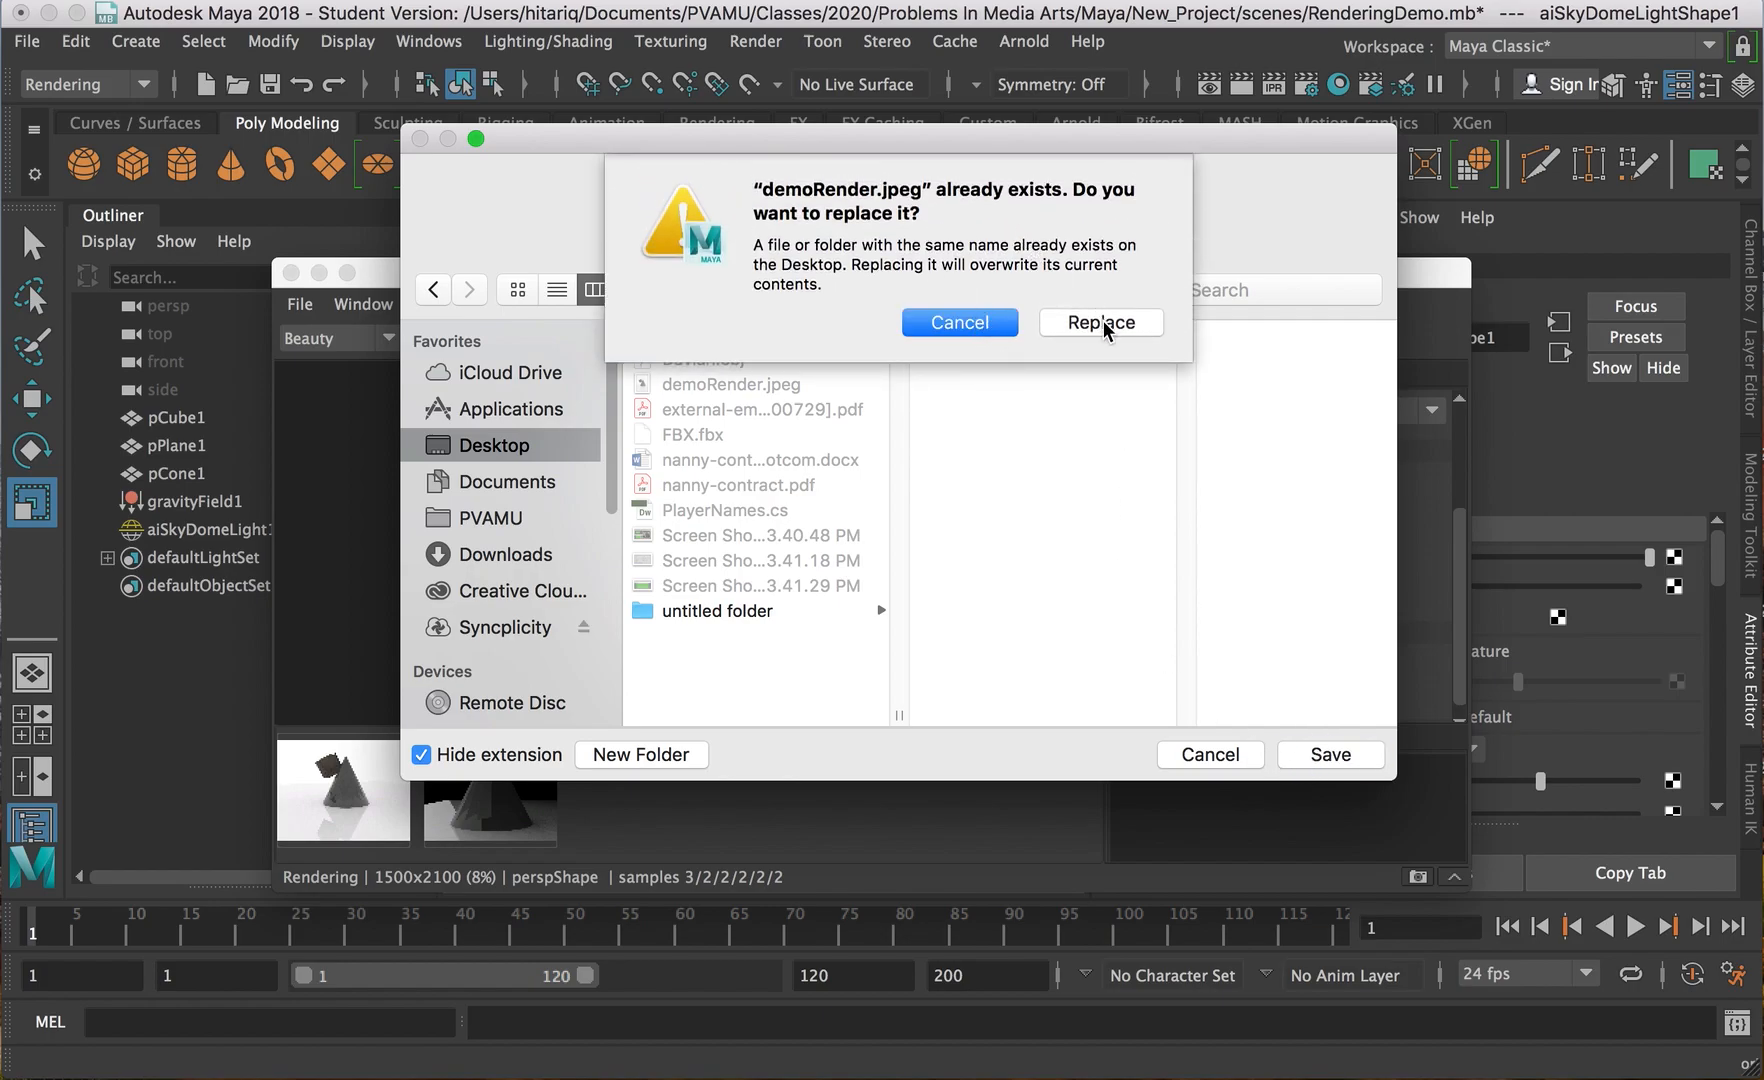
{"action": "left_click", "coordinate": [962, 324]}
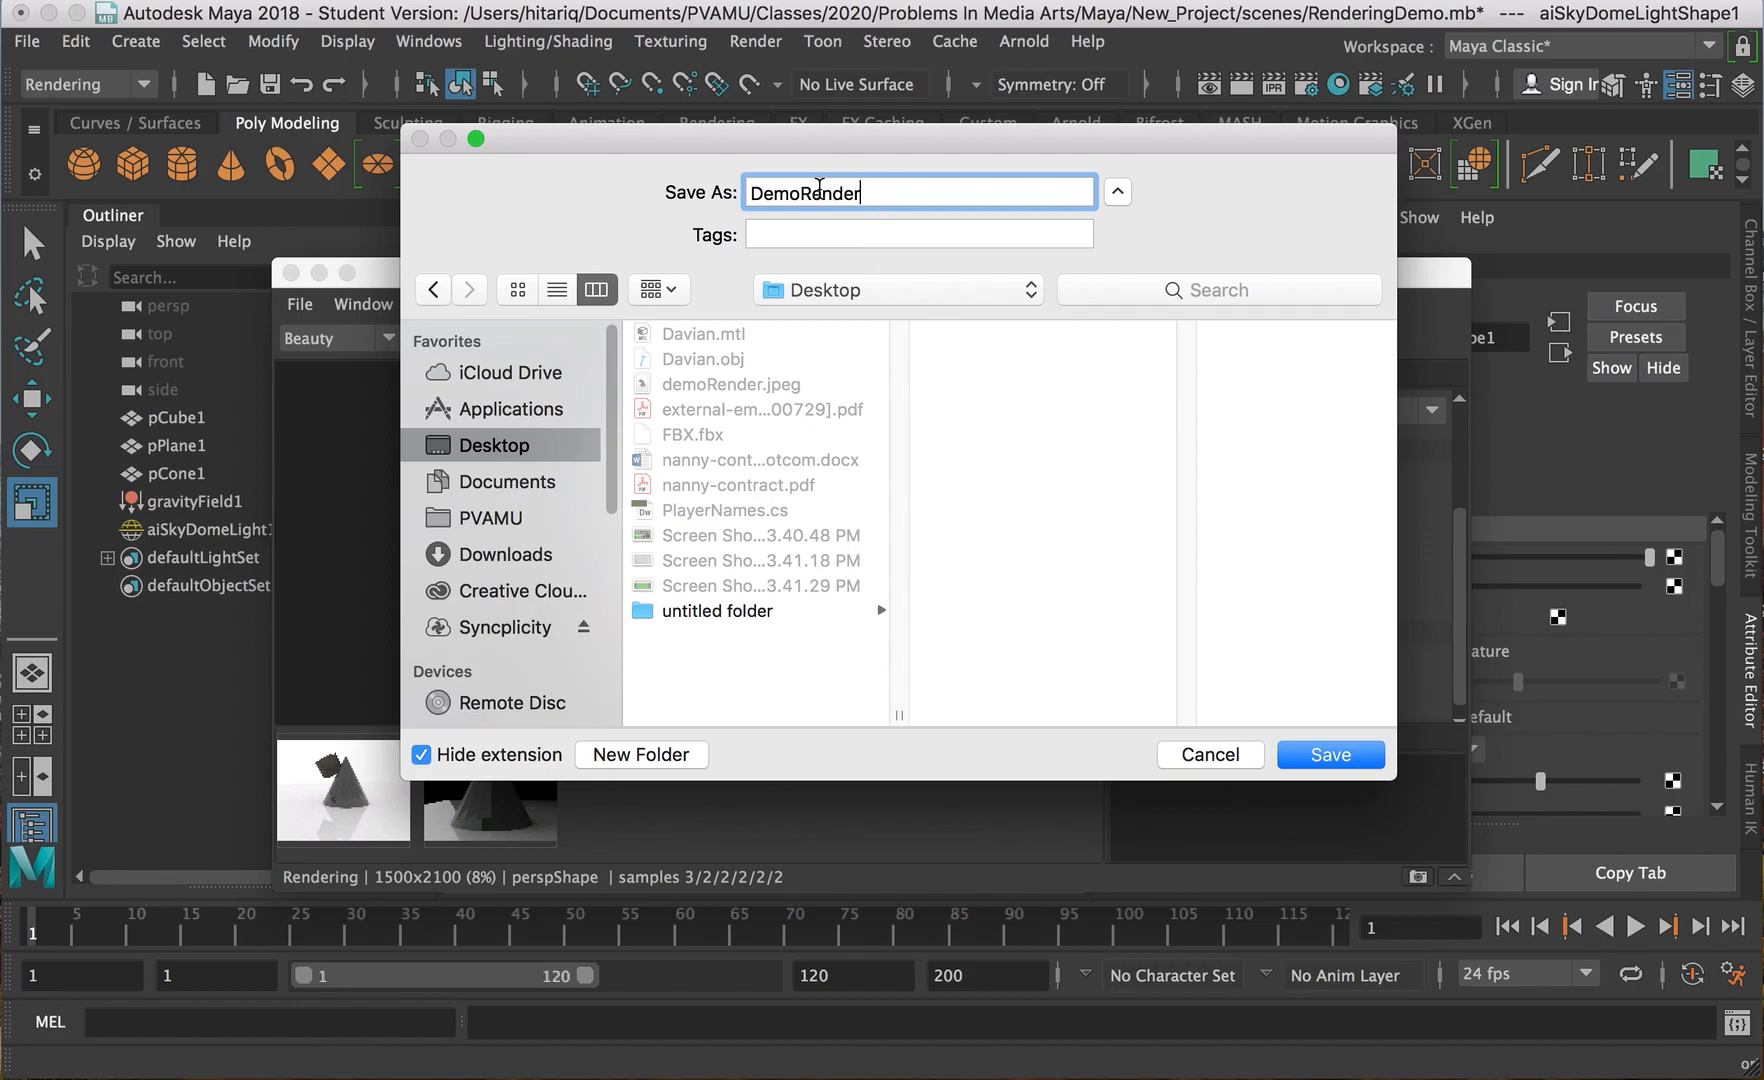
{"action": "type", "text": "1"}
{"action": "left_click", "coordinate": [1348, 766]}
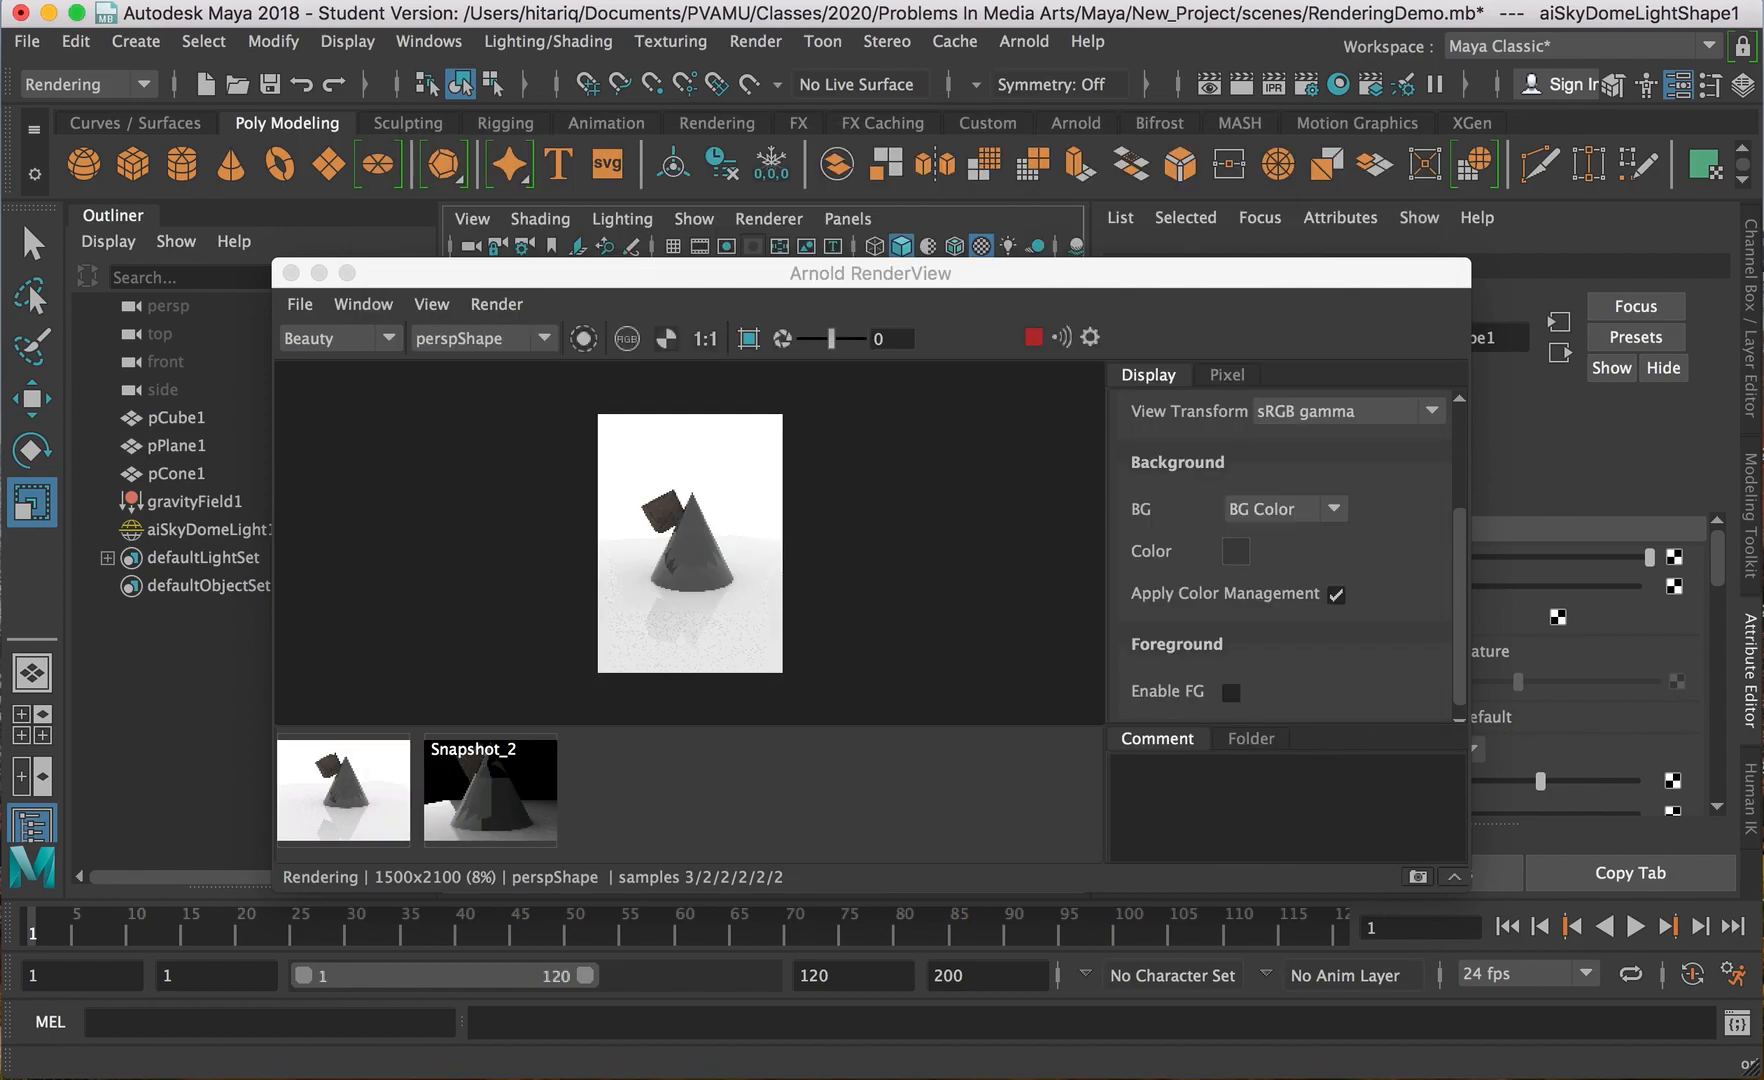
Preview the saved DemoRender1.jpeg image and close the preview.
{"action": "key", "text": "space"}
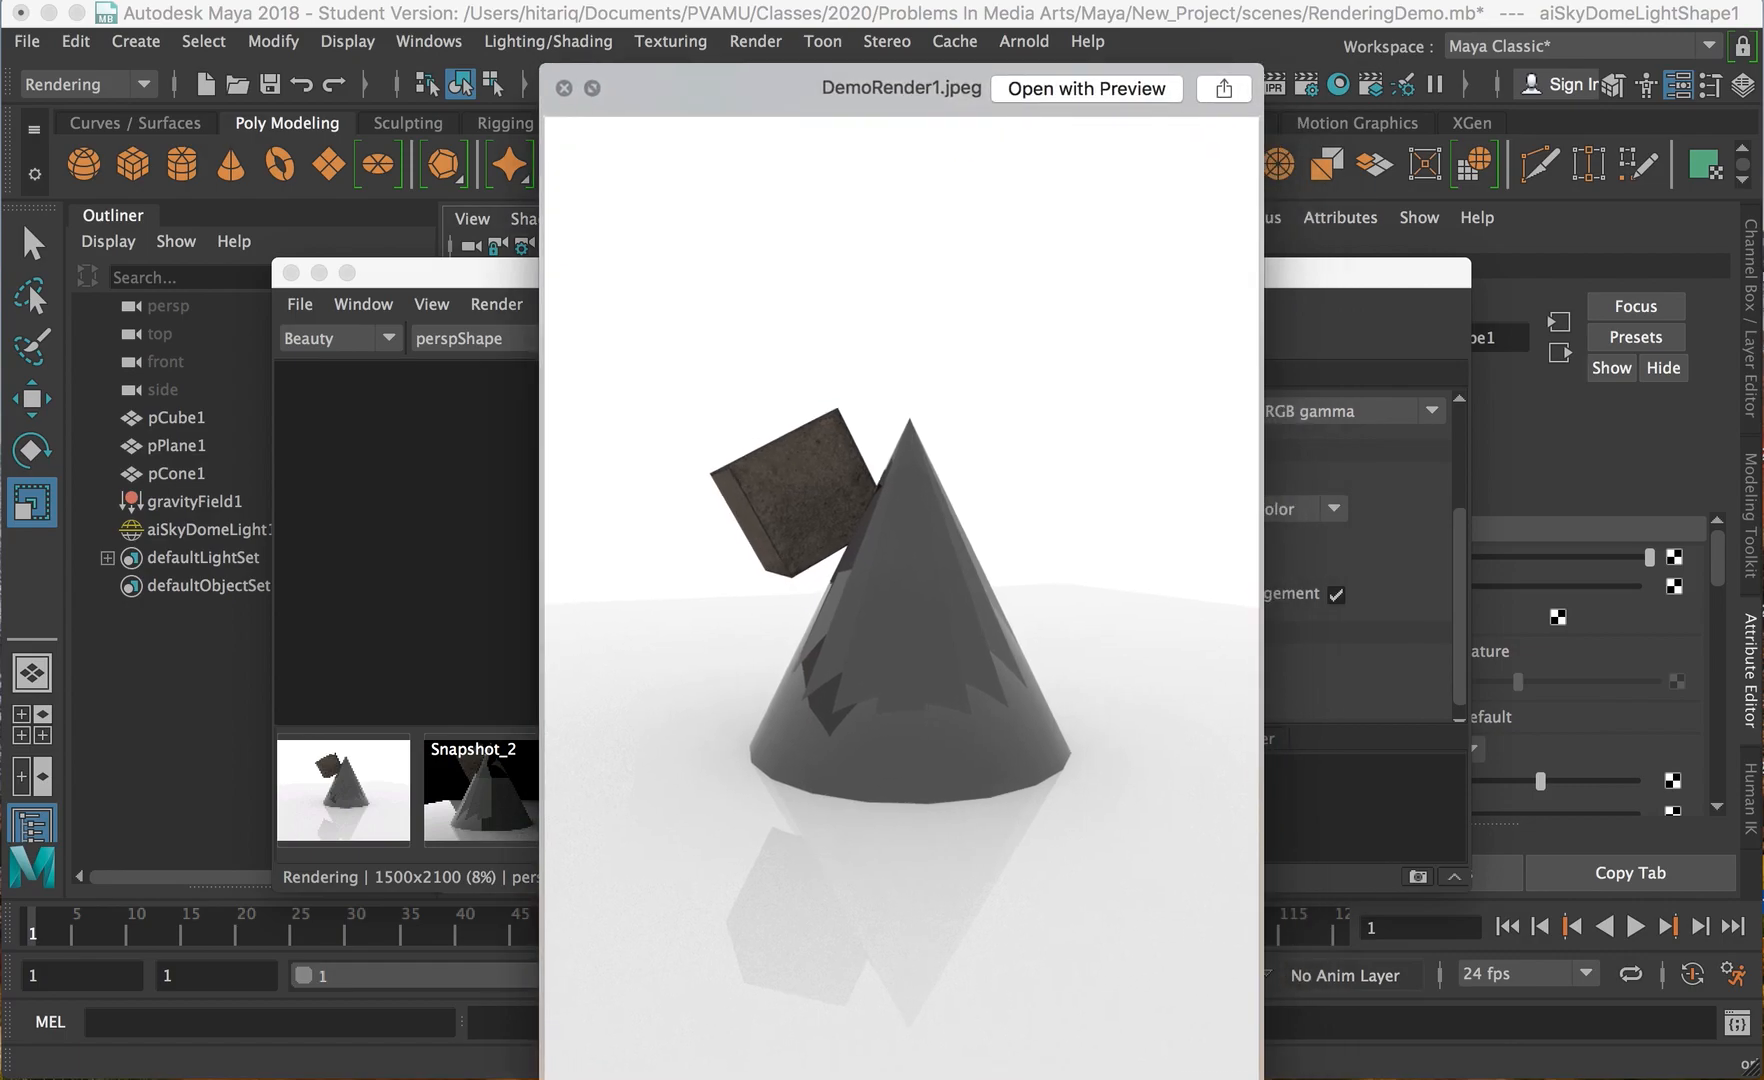
{"action": "key", "text": "space"}
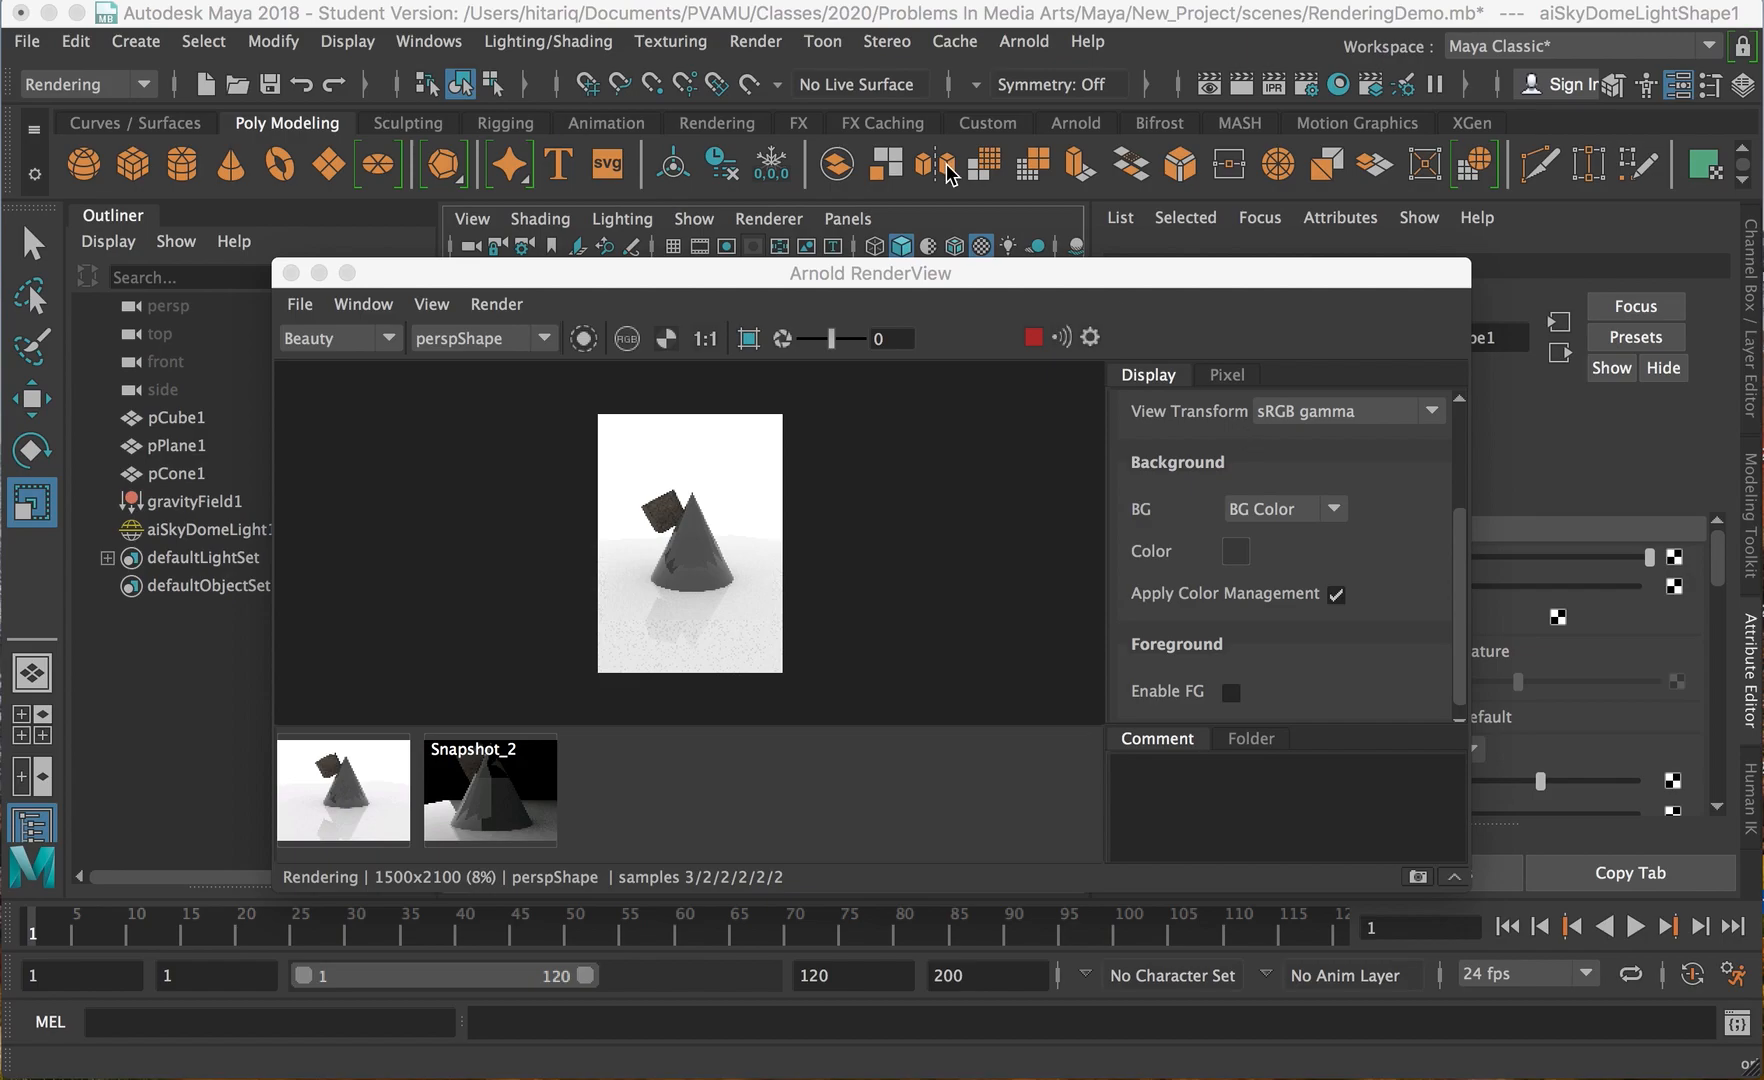
Check the file output and image size in Render Settings, and close both that window and Arnold RenderView.
{"action": "left_click", "coordinate": [1304, 86]}
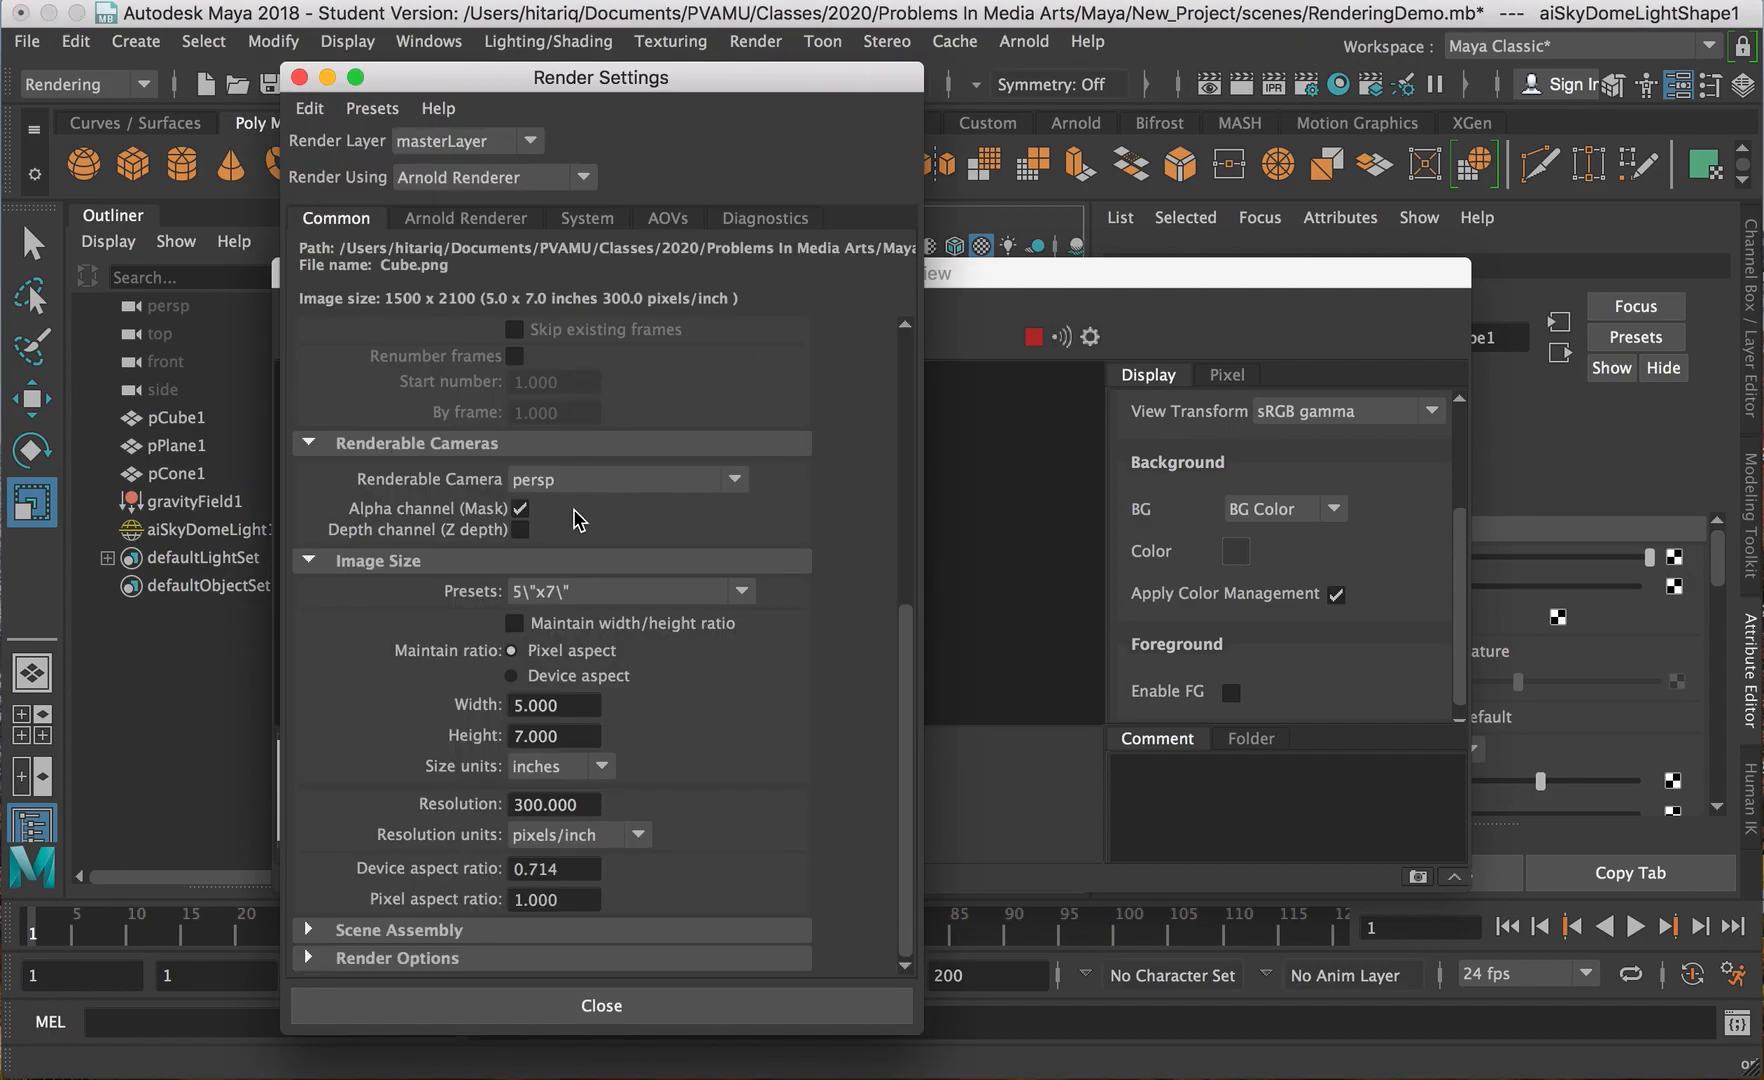
{"action": "scroll", "coordinate": [604, 548], "scroll_direction": "up", "scroll_amount": 6}
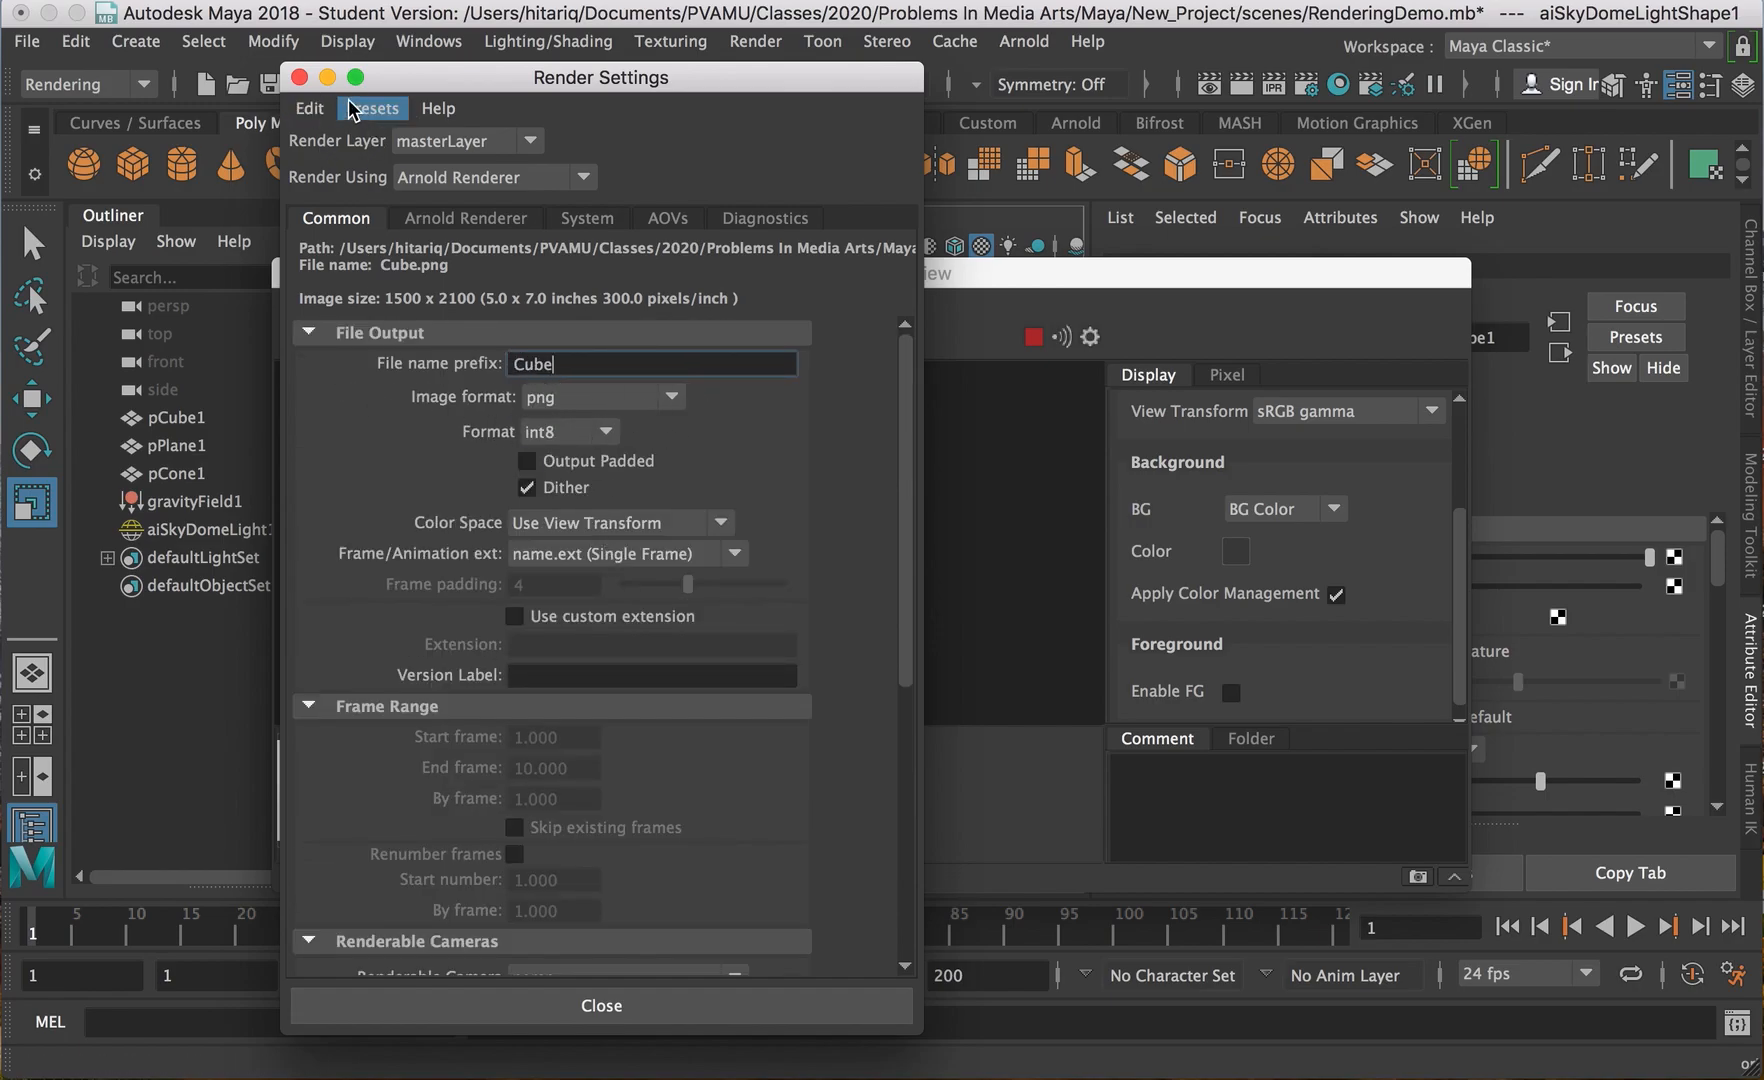
{"action": "left_click", "coordinate": [299, 77]}
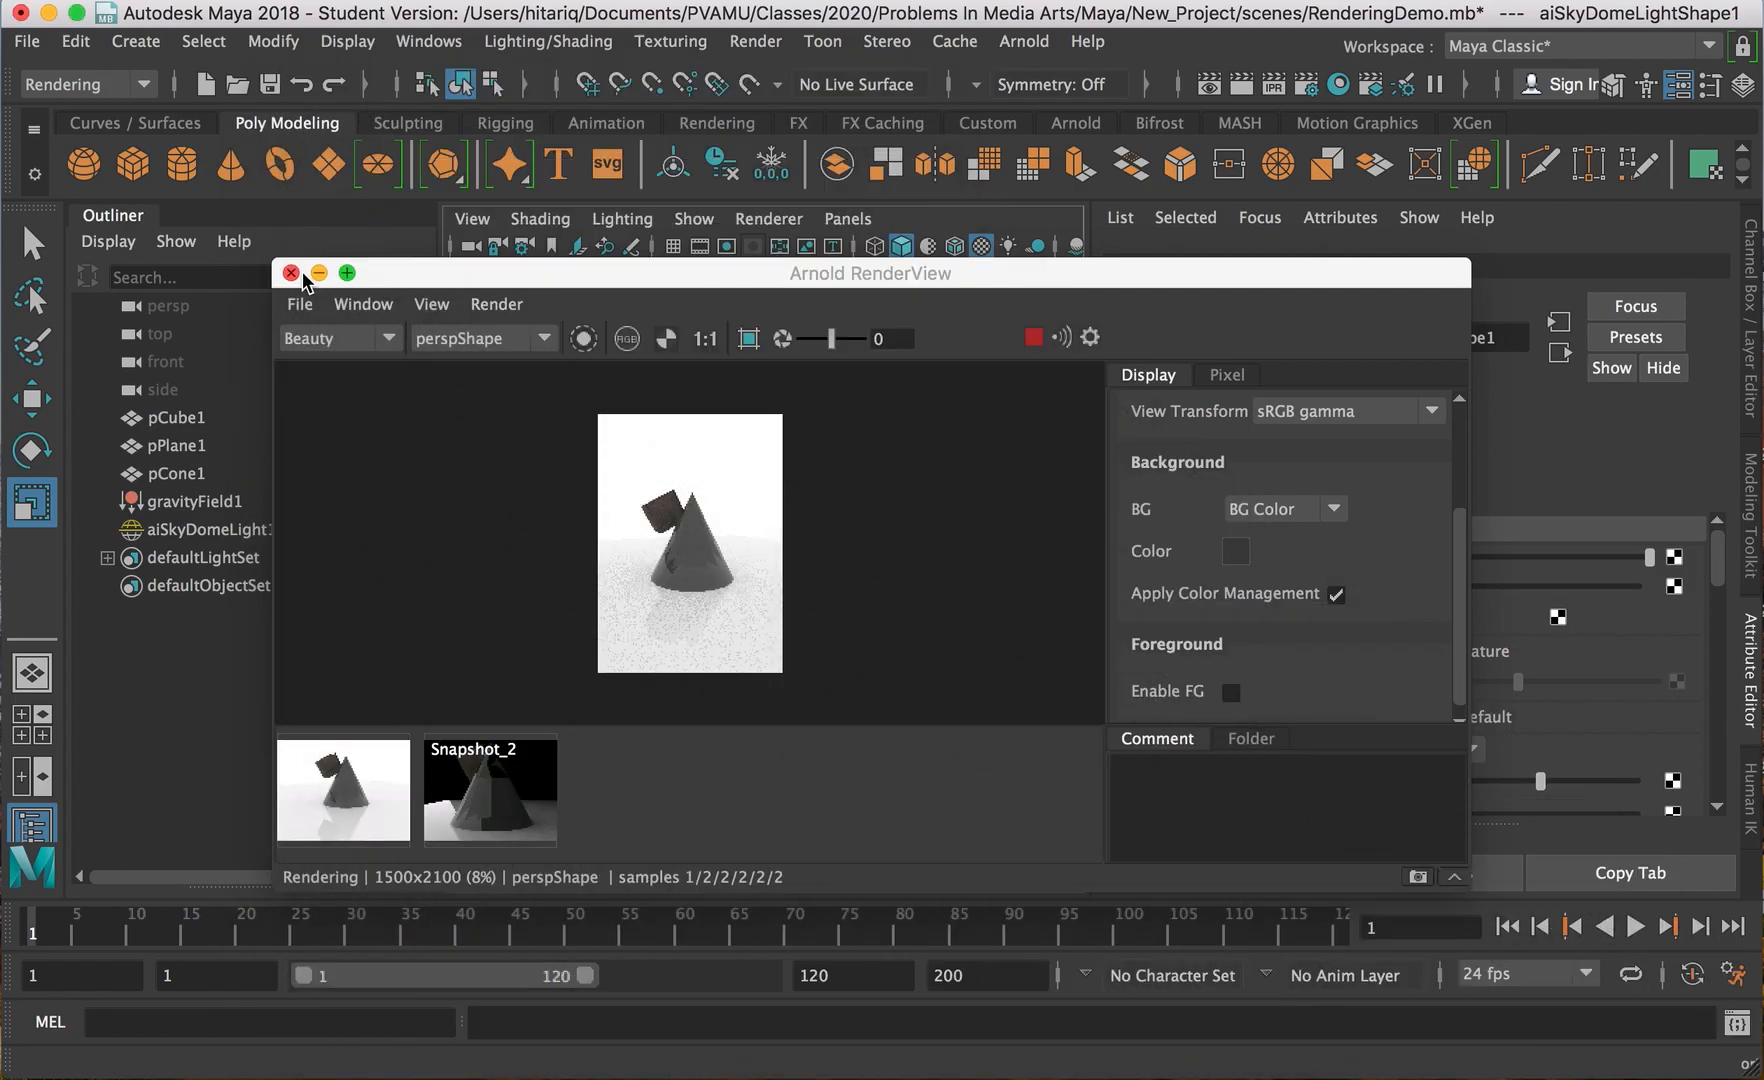
{"action": "left_click", "coordinate": [291, 274]}
Render the scene with Render Sequence and close the Render View once the rendering finishes.
{"action": "left_click", "coordinate": [755, 41]}
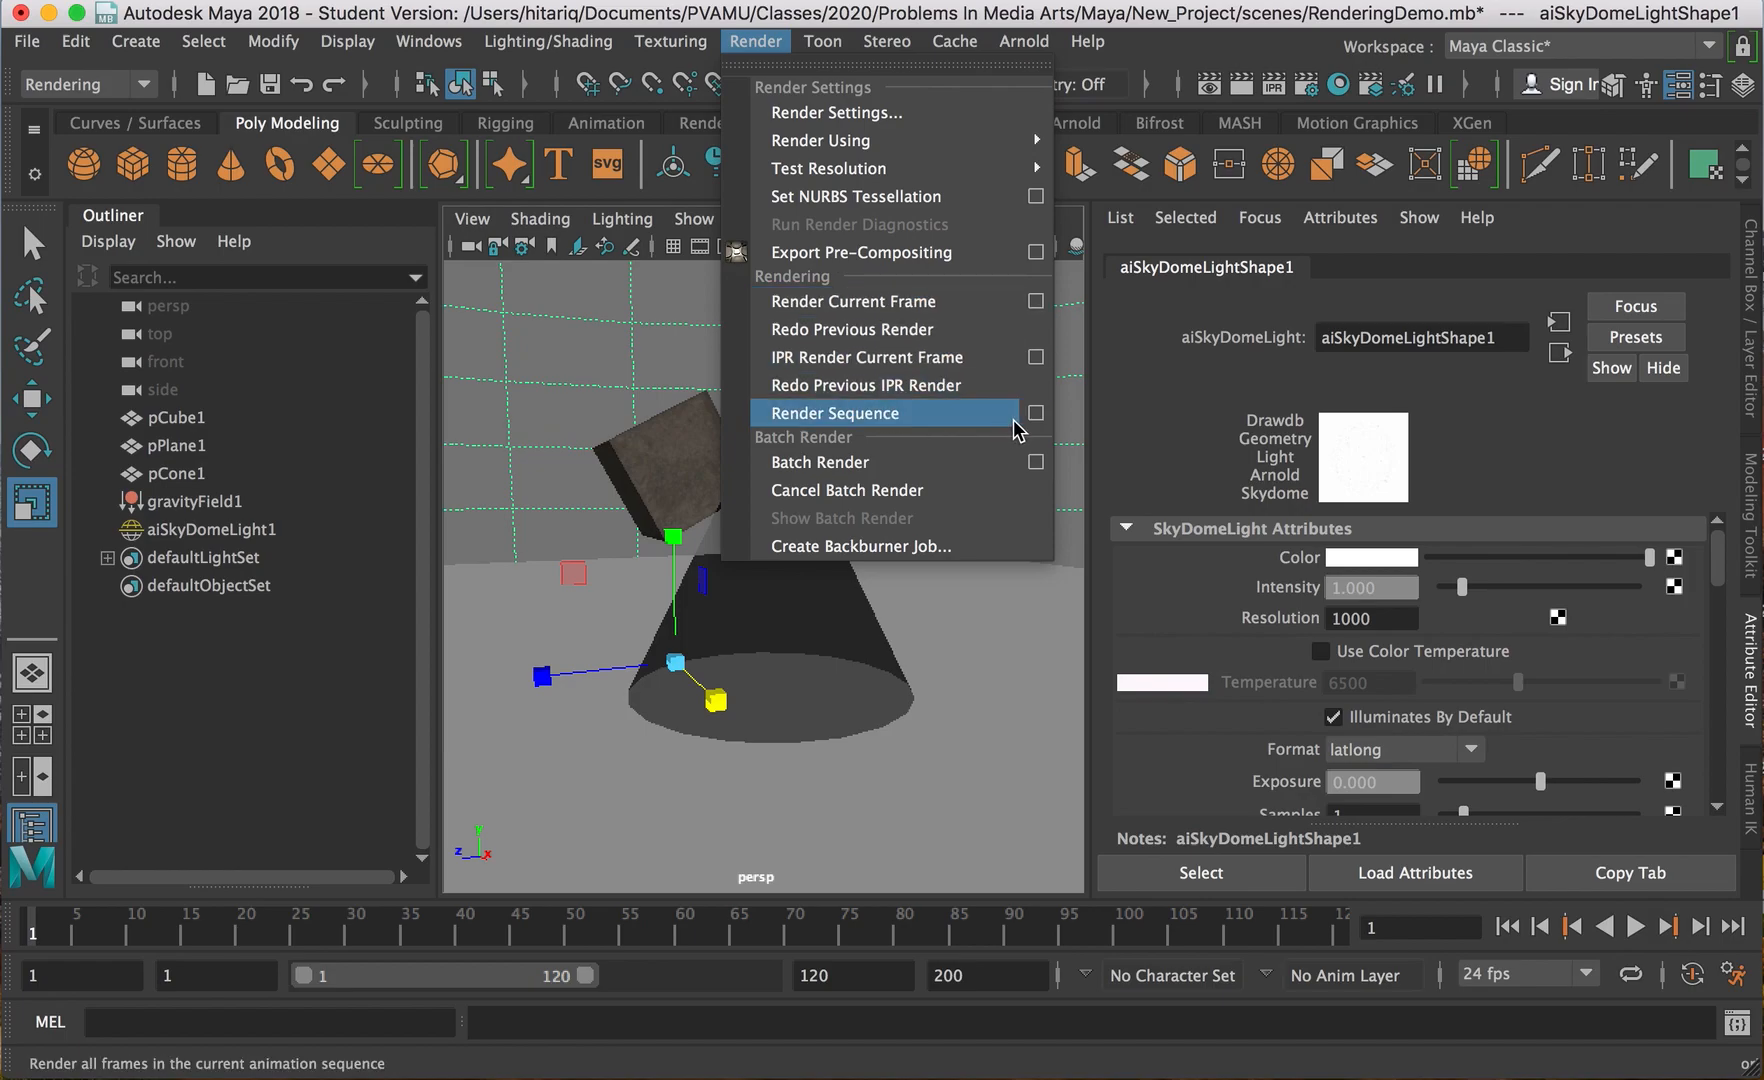
{"action": "left_click", "coordinate": [948, 414]}
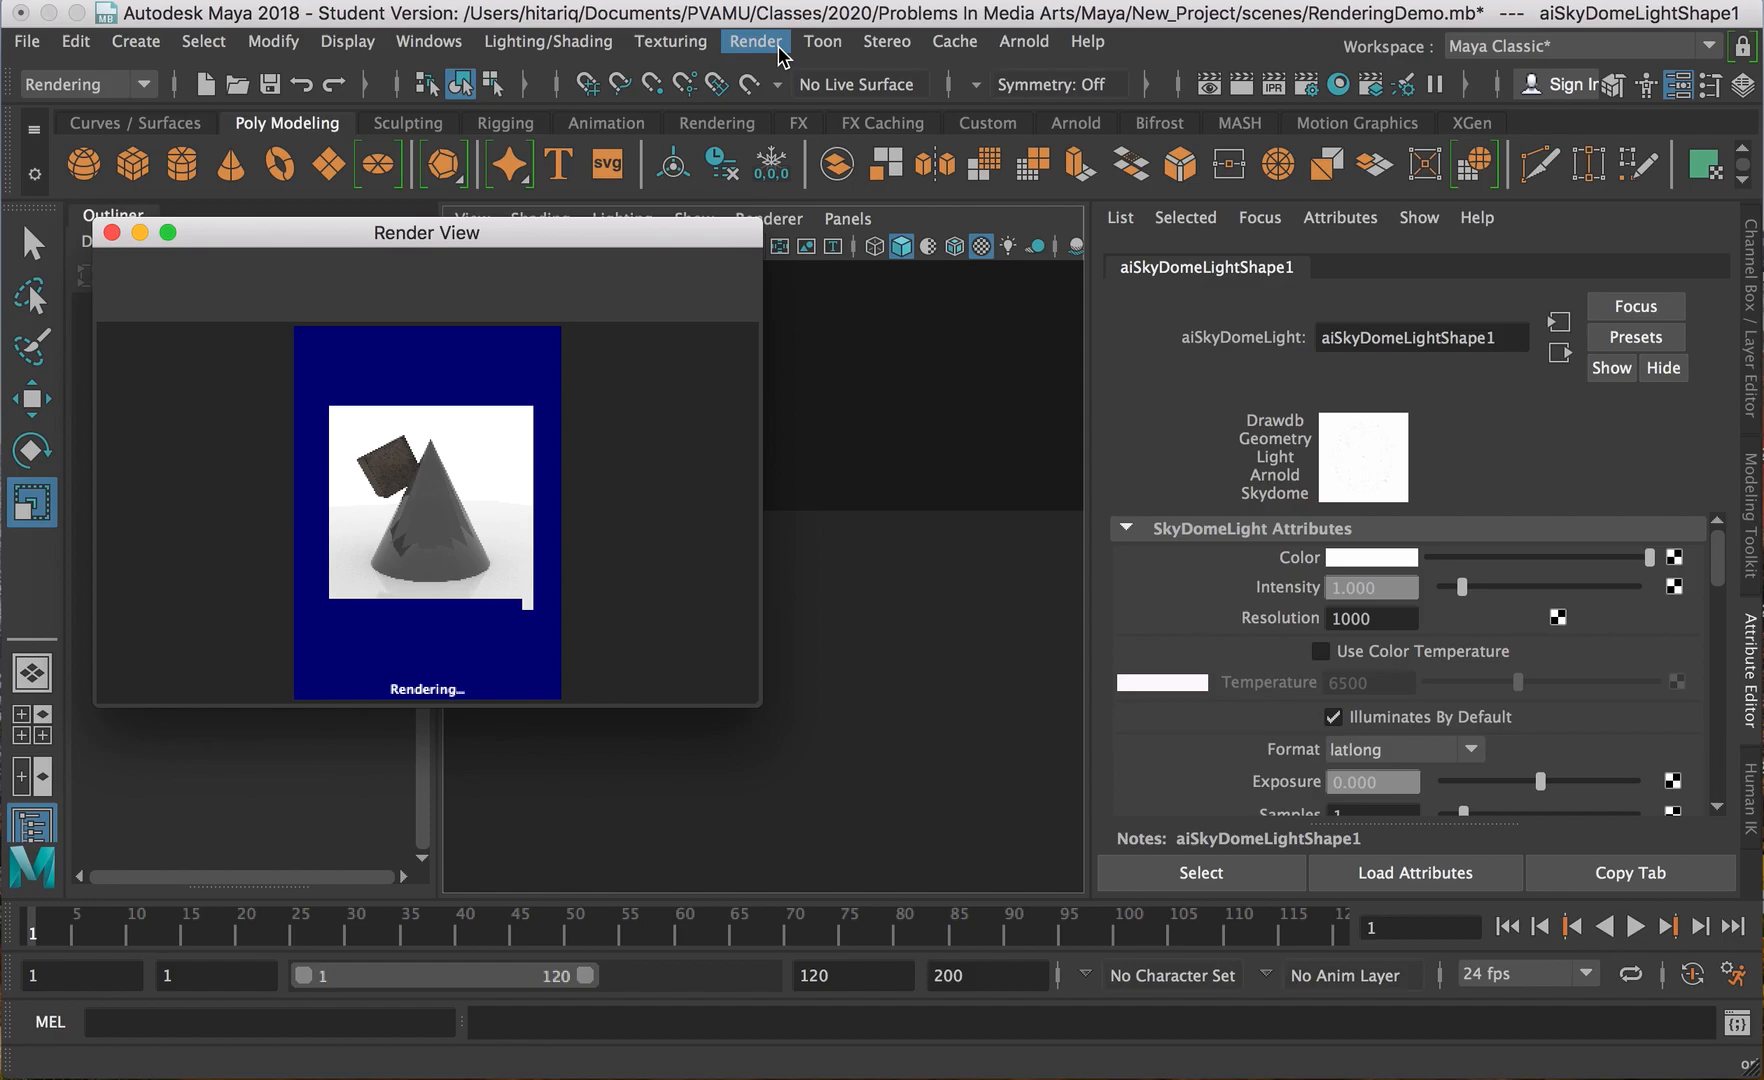
{"action": "left_click_drag", "start_coordinate": [232, 238], "coordinate": [352, 252]}
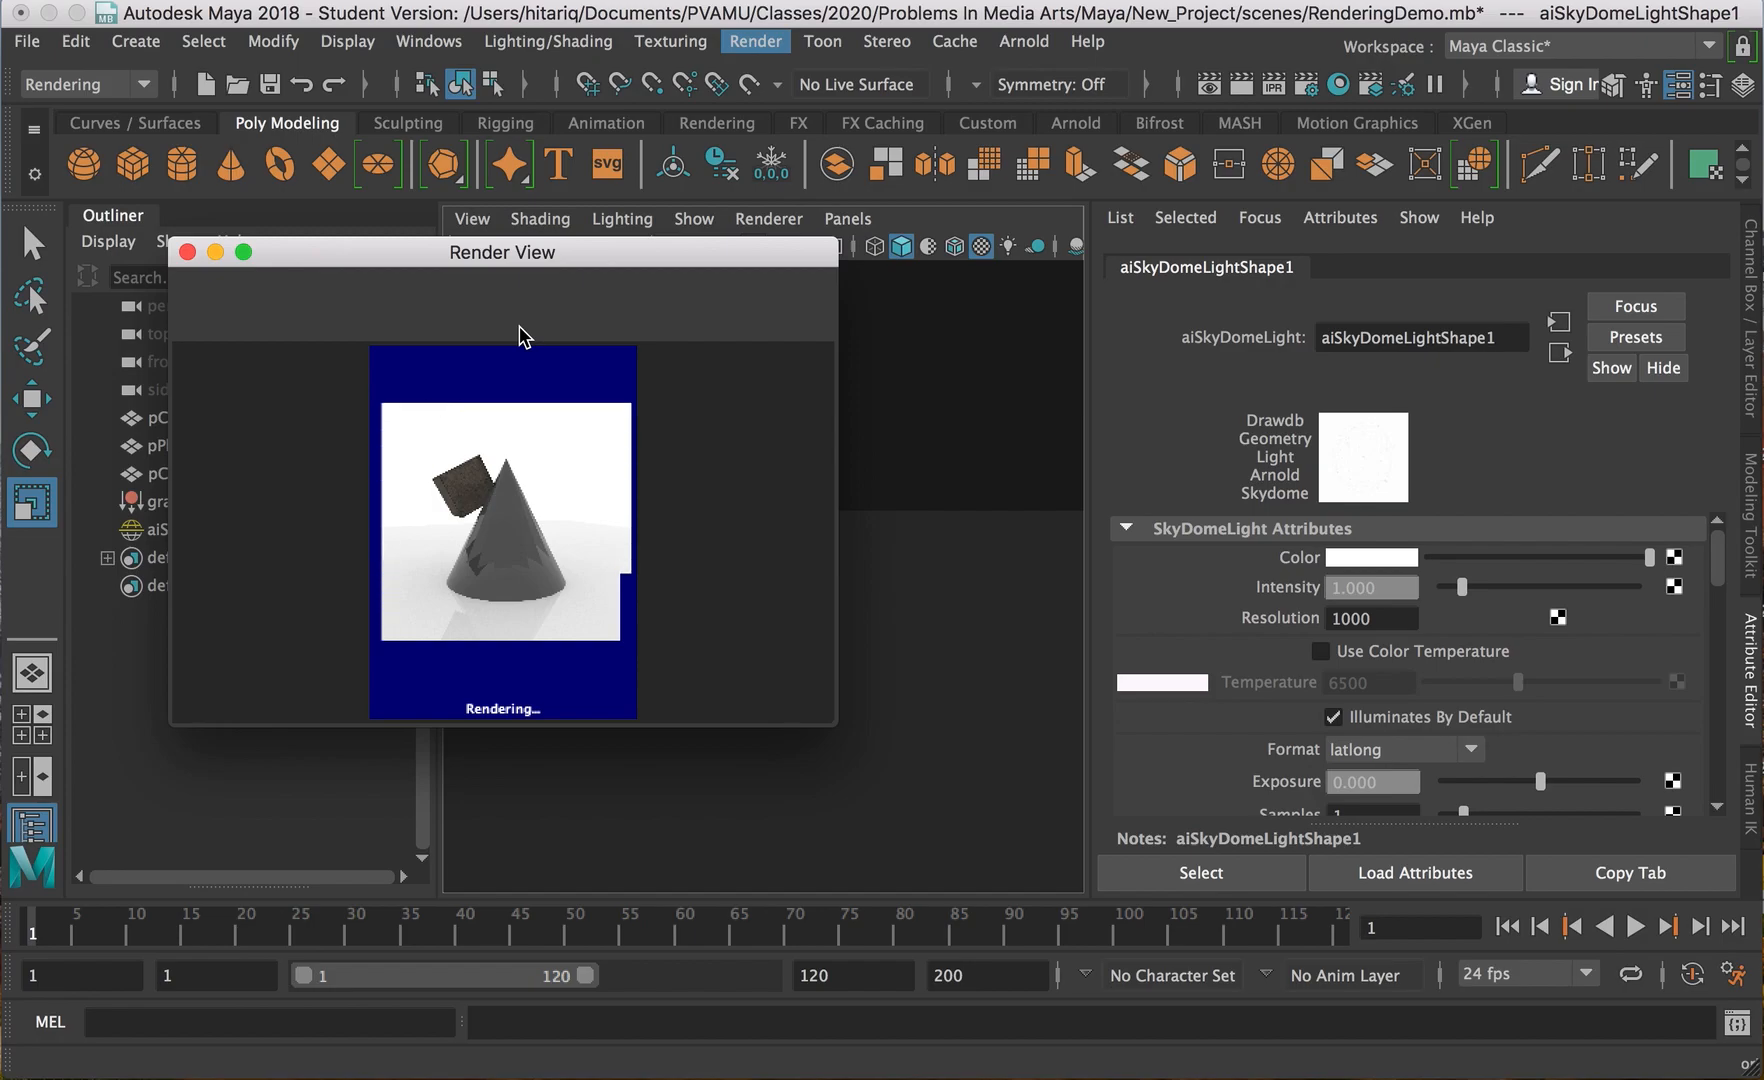
{"action": "left_click_drag", "start_coordinate": [522, 262], "coordinate": [638, 298]}
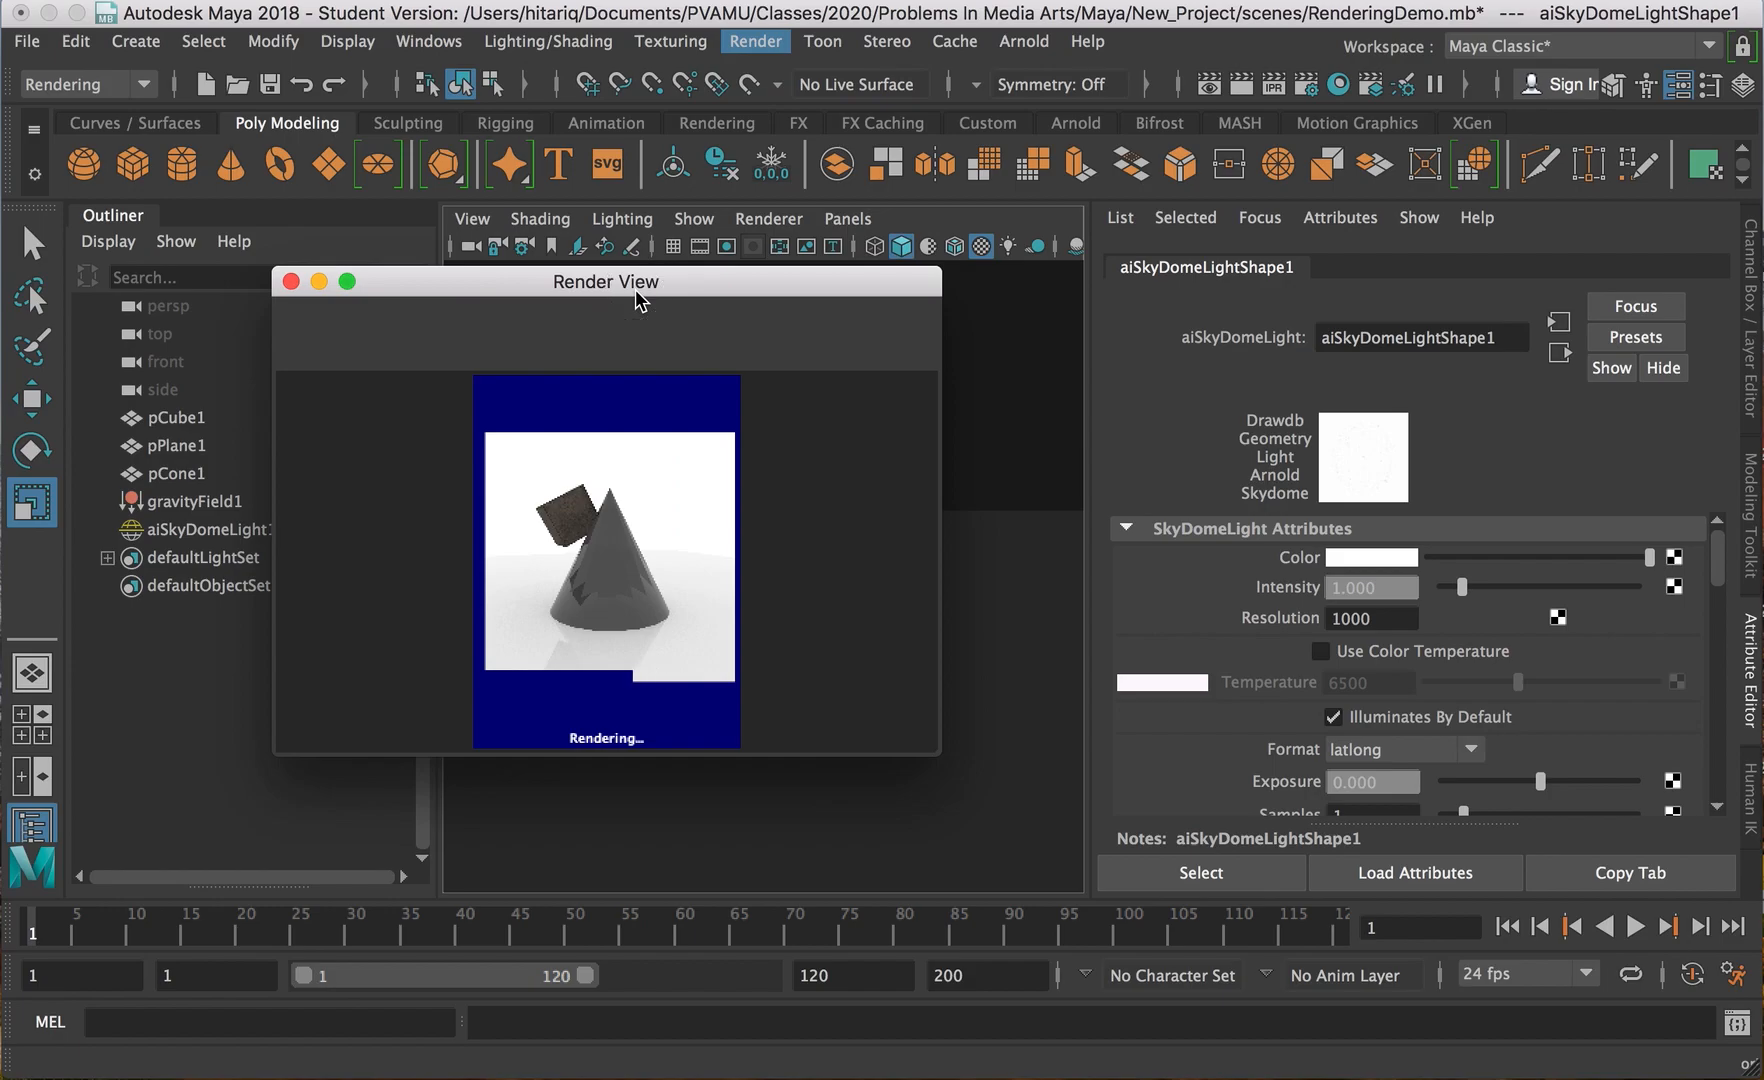
{"action": "left_click_drag", "start_coordinate": [638, 298], "coordinate": [977, 336]}
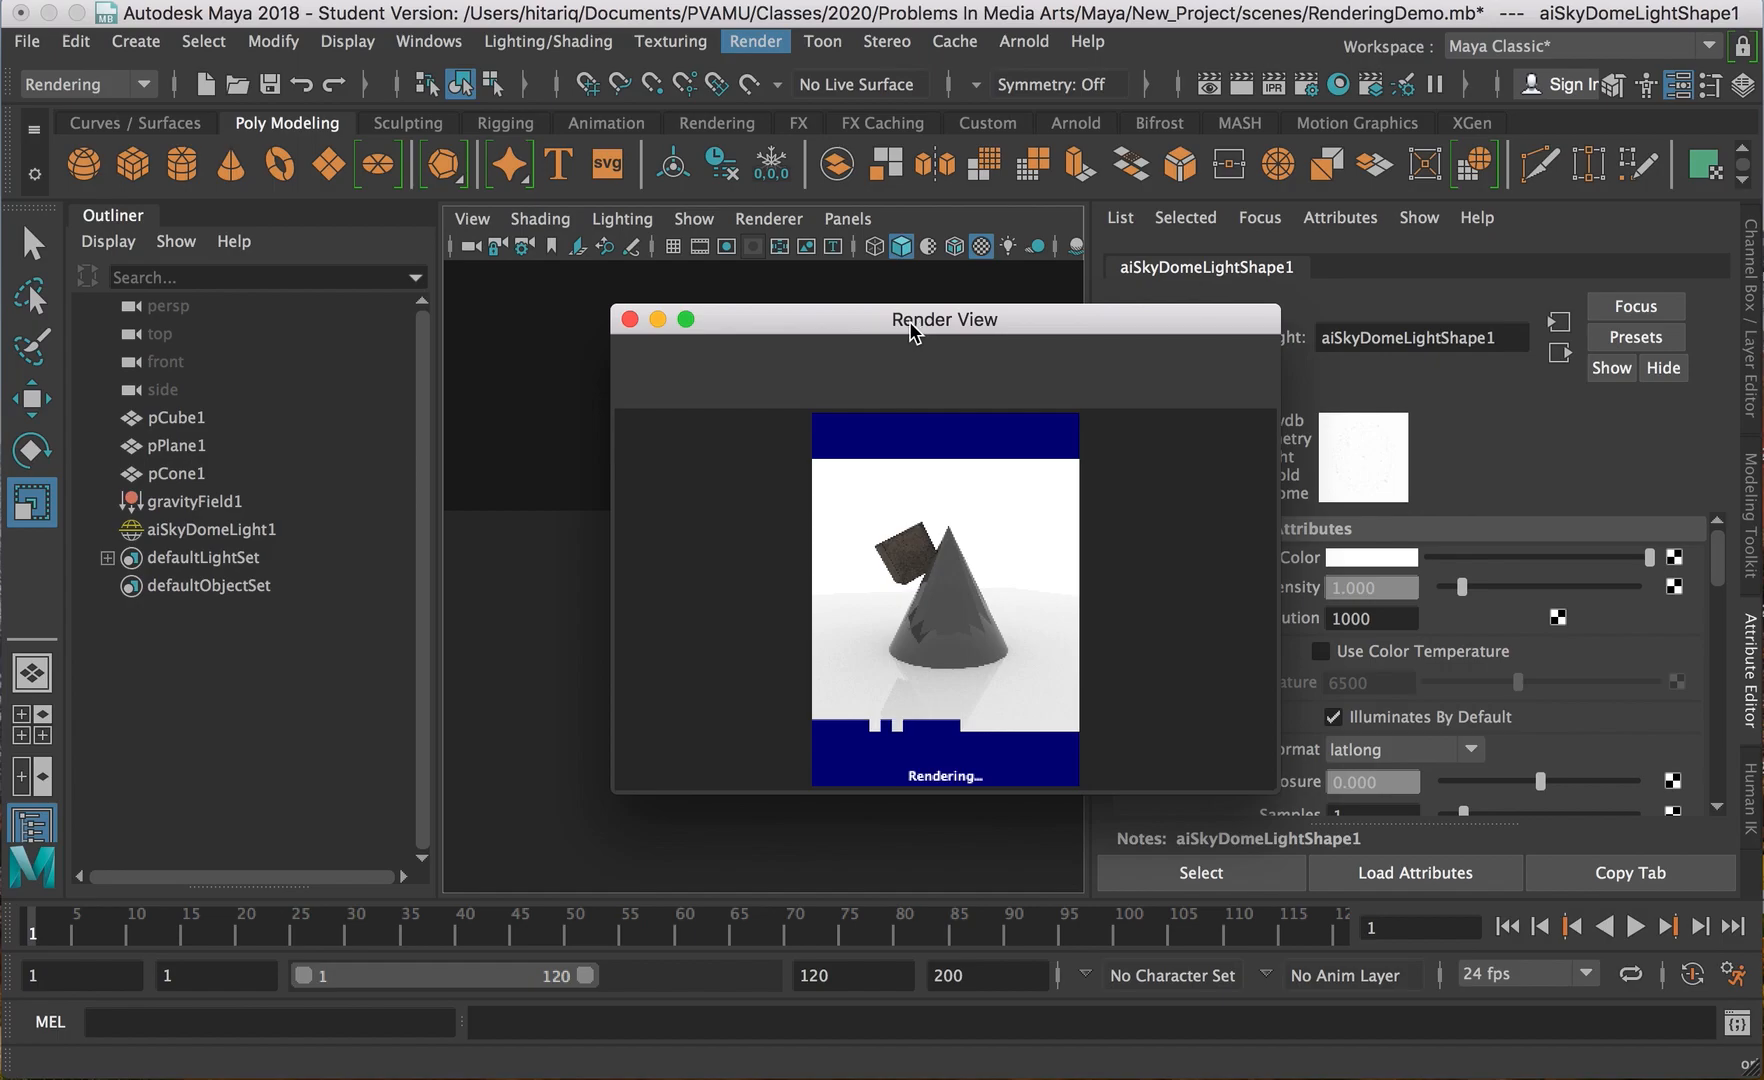
{"action": "left_click_drag", "start_coordinate": [898, 327], "coordinate": [560, 314]}
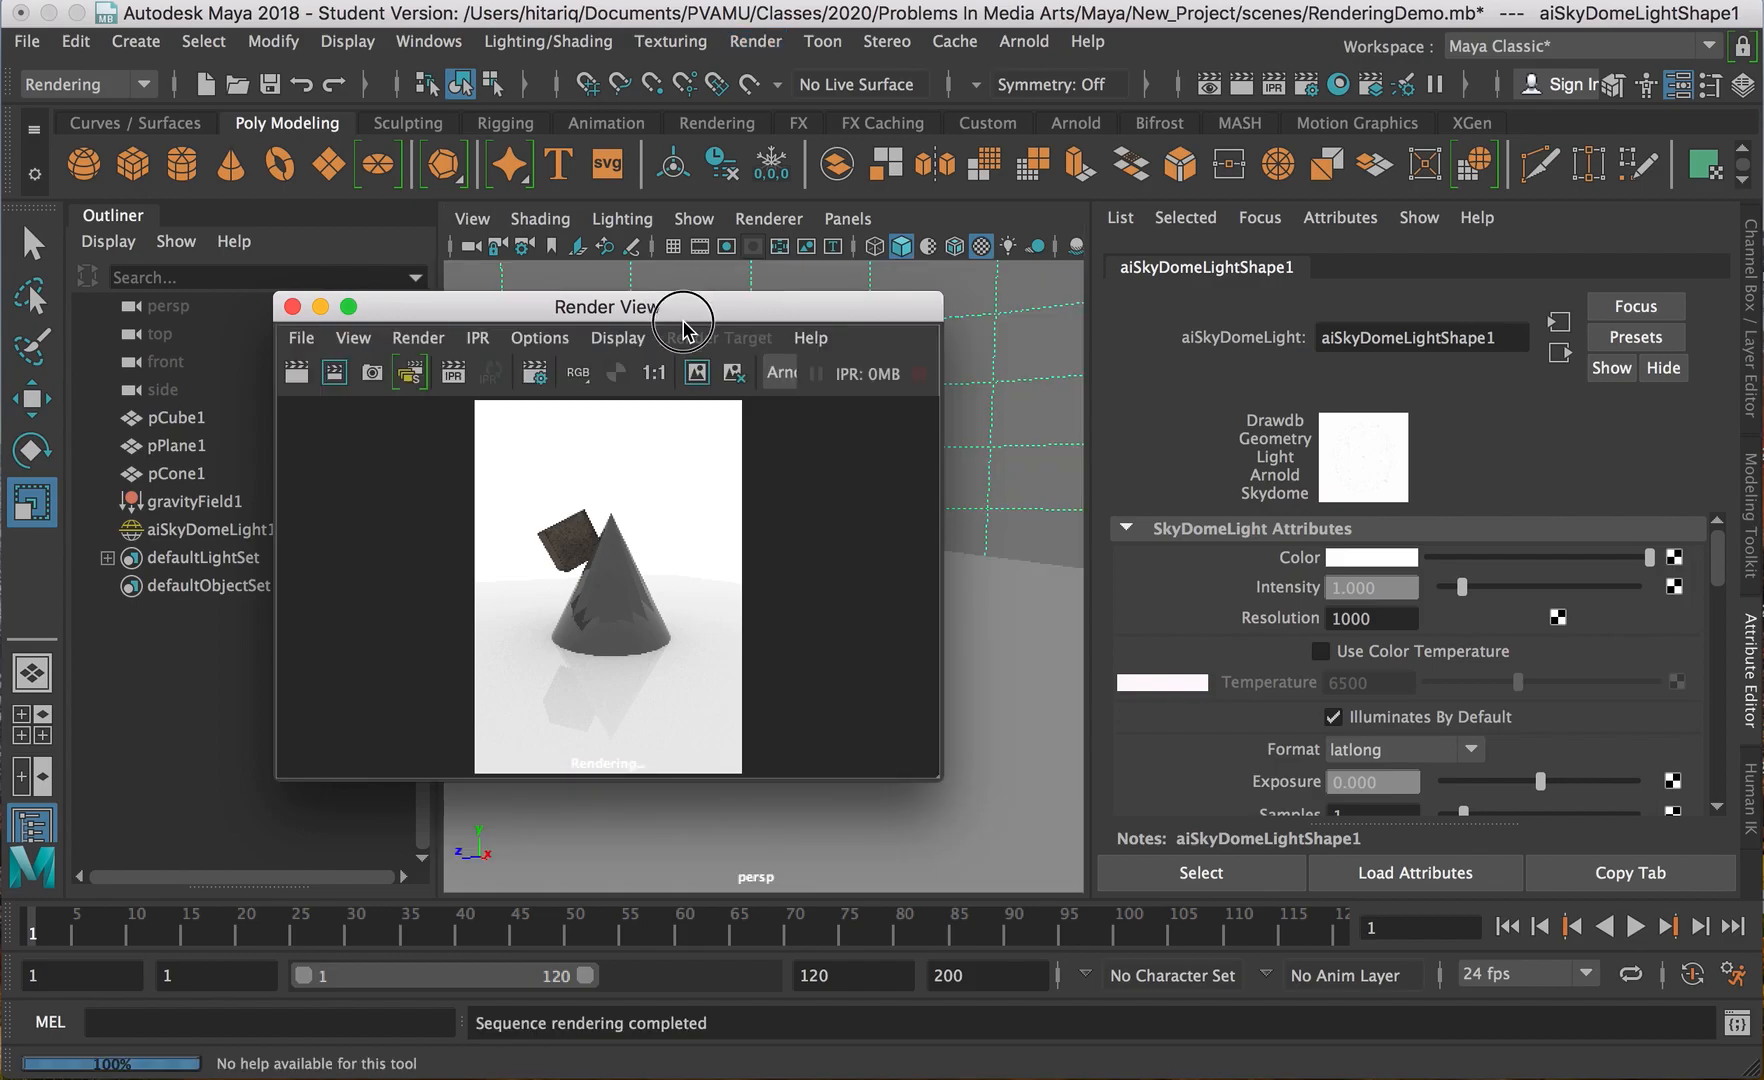
{"action": "left_click", "coordinate": [755, 41]}
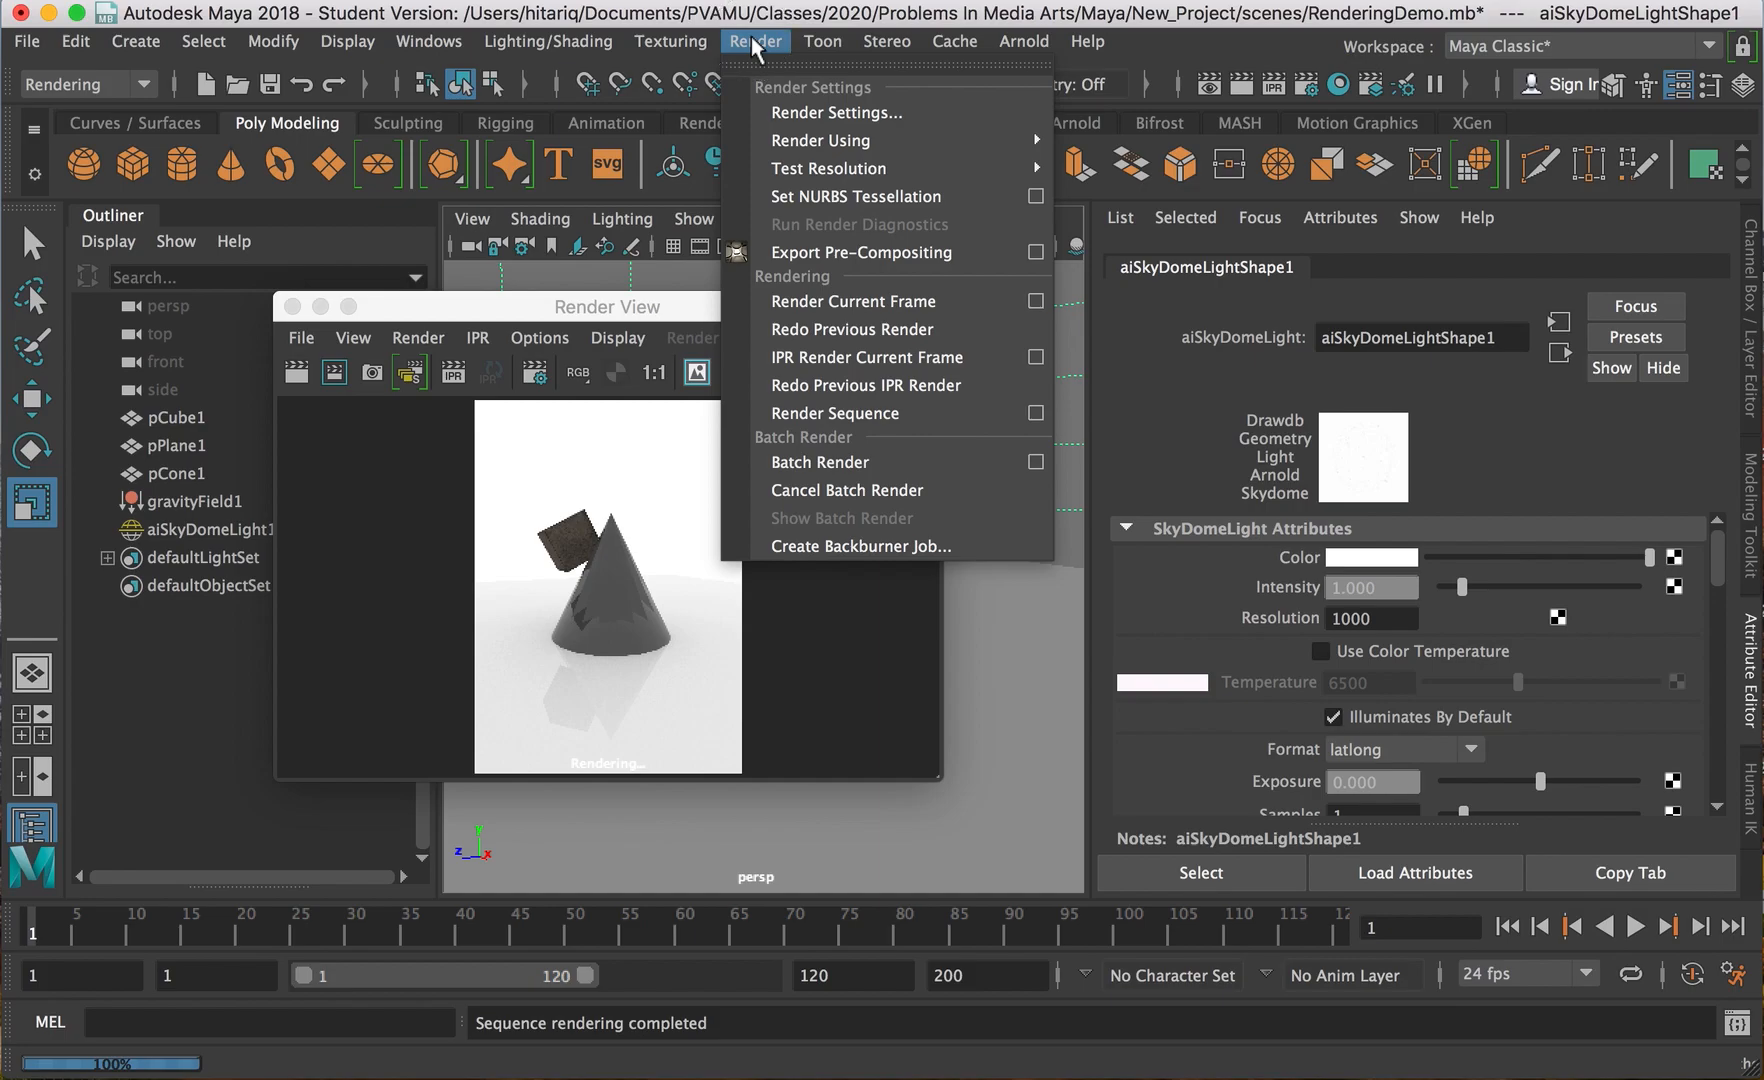
{"action": "left_click", "coordinate": [751, 41]}
{"action": "left_click", "coordinate": [292, 306]}
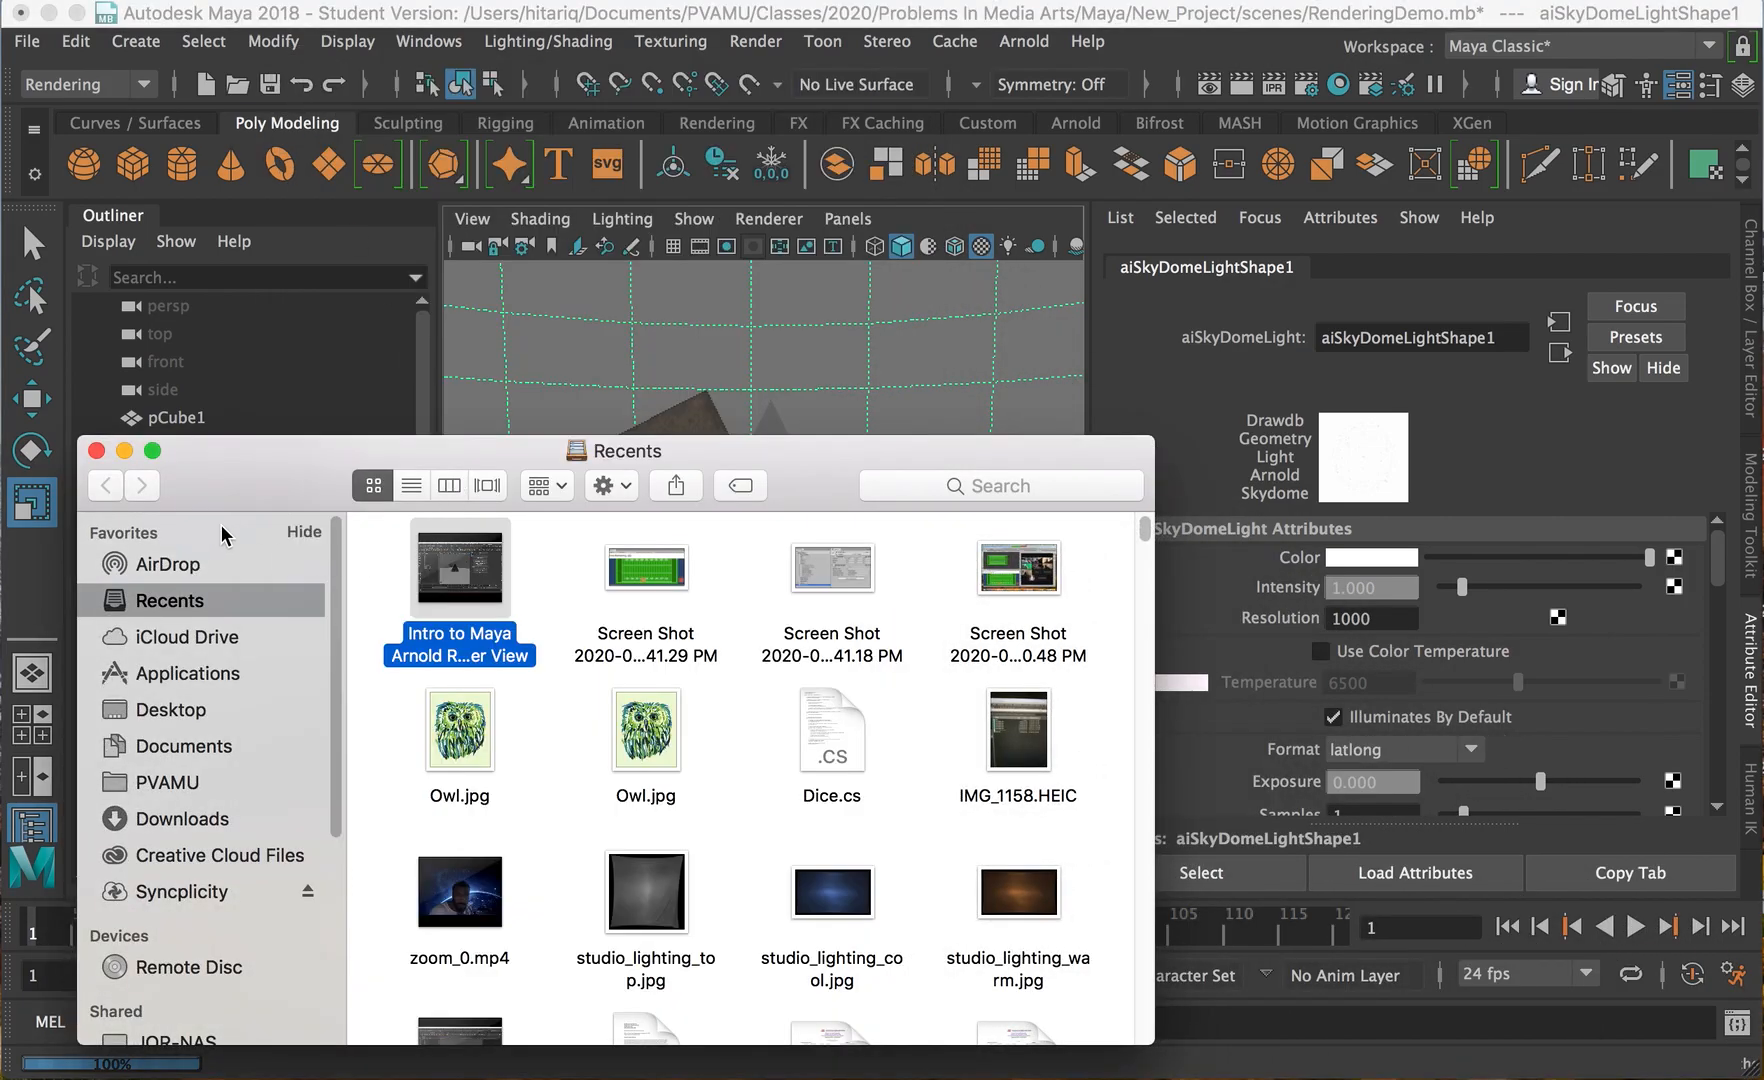
In Finder, open the images folder under PVAMU/Classes/2020/Problems In Media Arts/Maya/New_Project.
{"action": "left_click_drag", "start_coordinate": [264, 488], "coordinate": [311, 498]}
{"action": "left_click", "coordinate": [237, 797]}
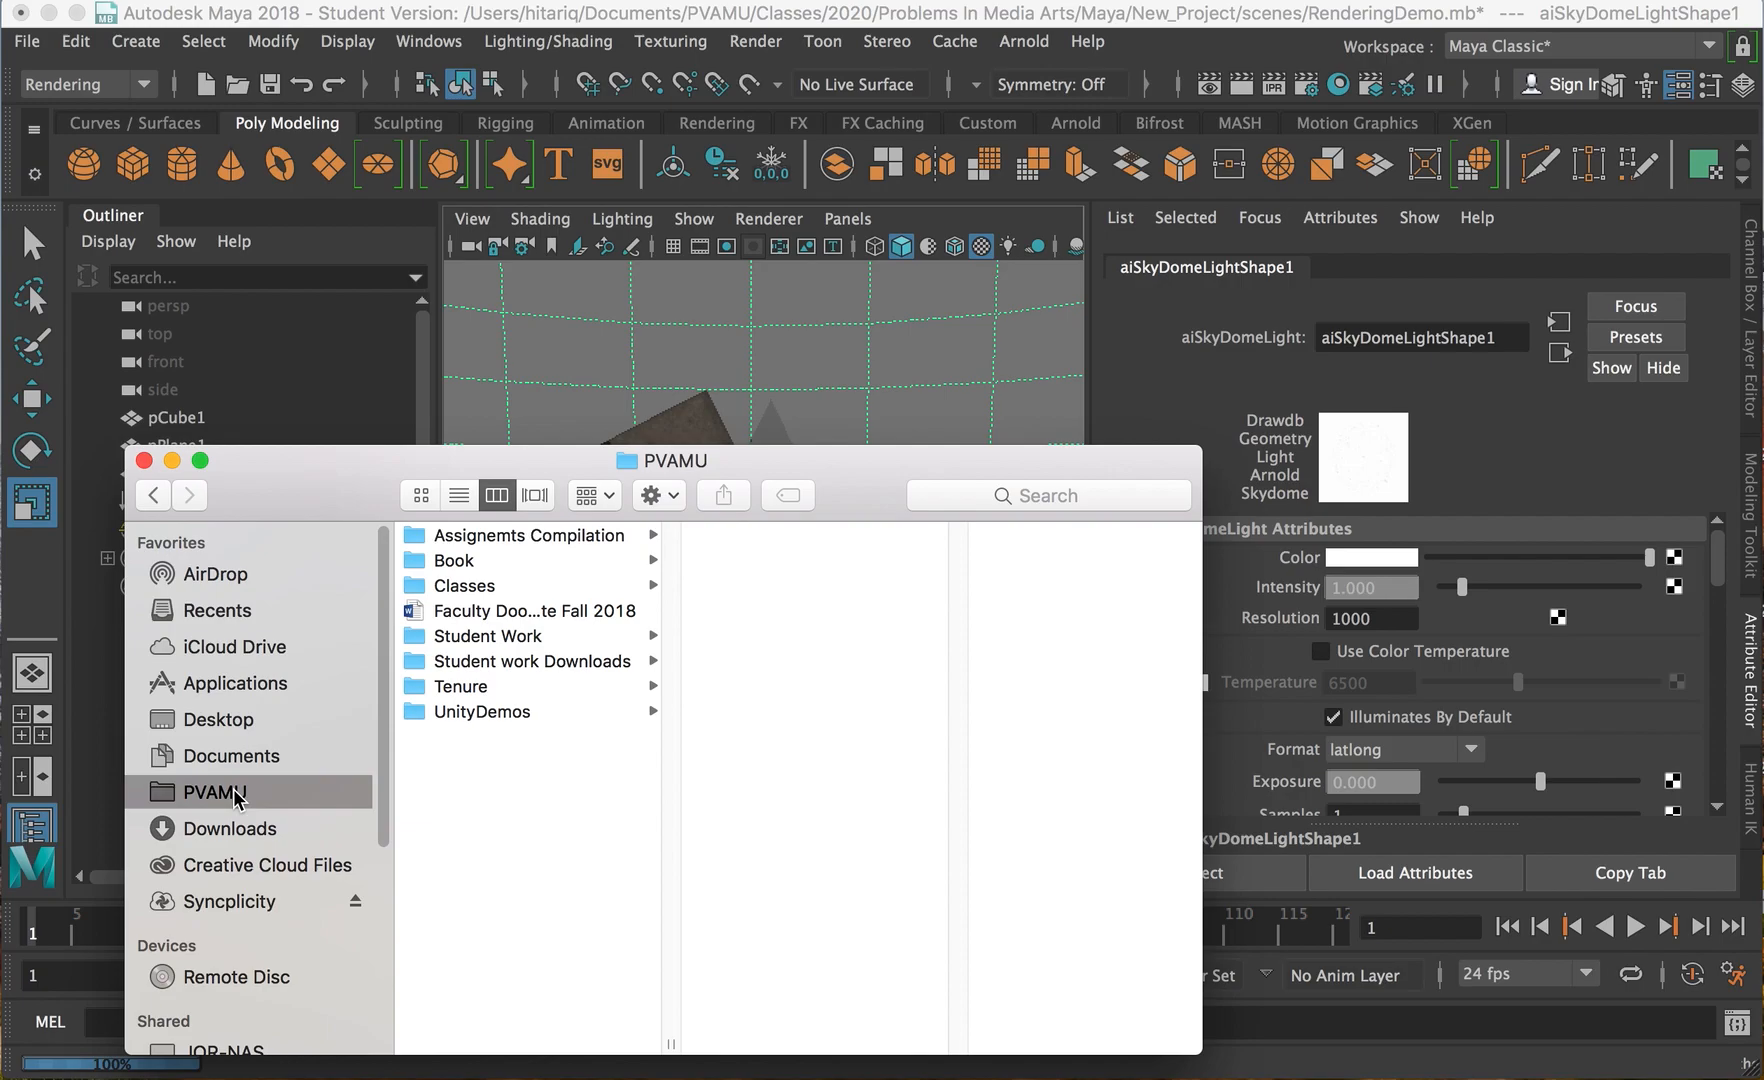
{"action": "left_click", "coordinate": [465, 590]}
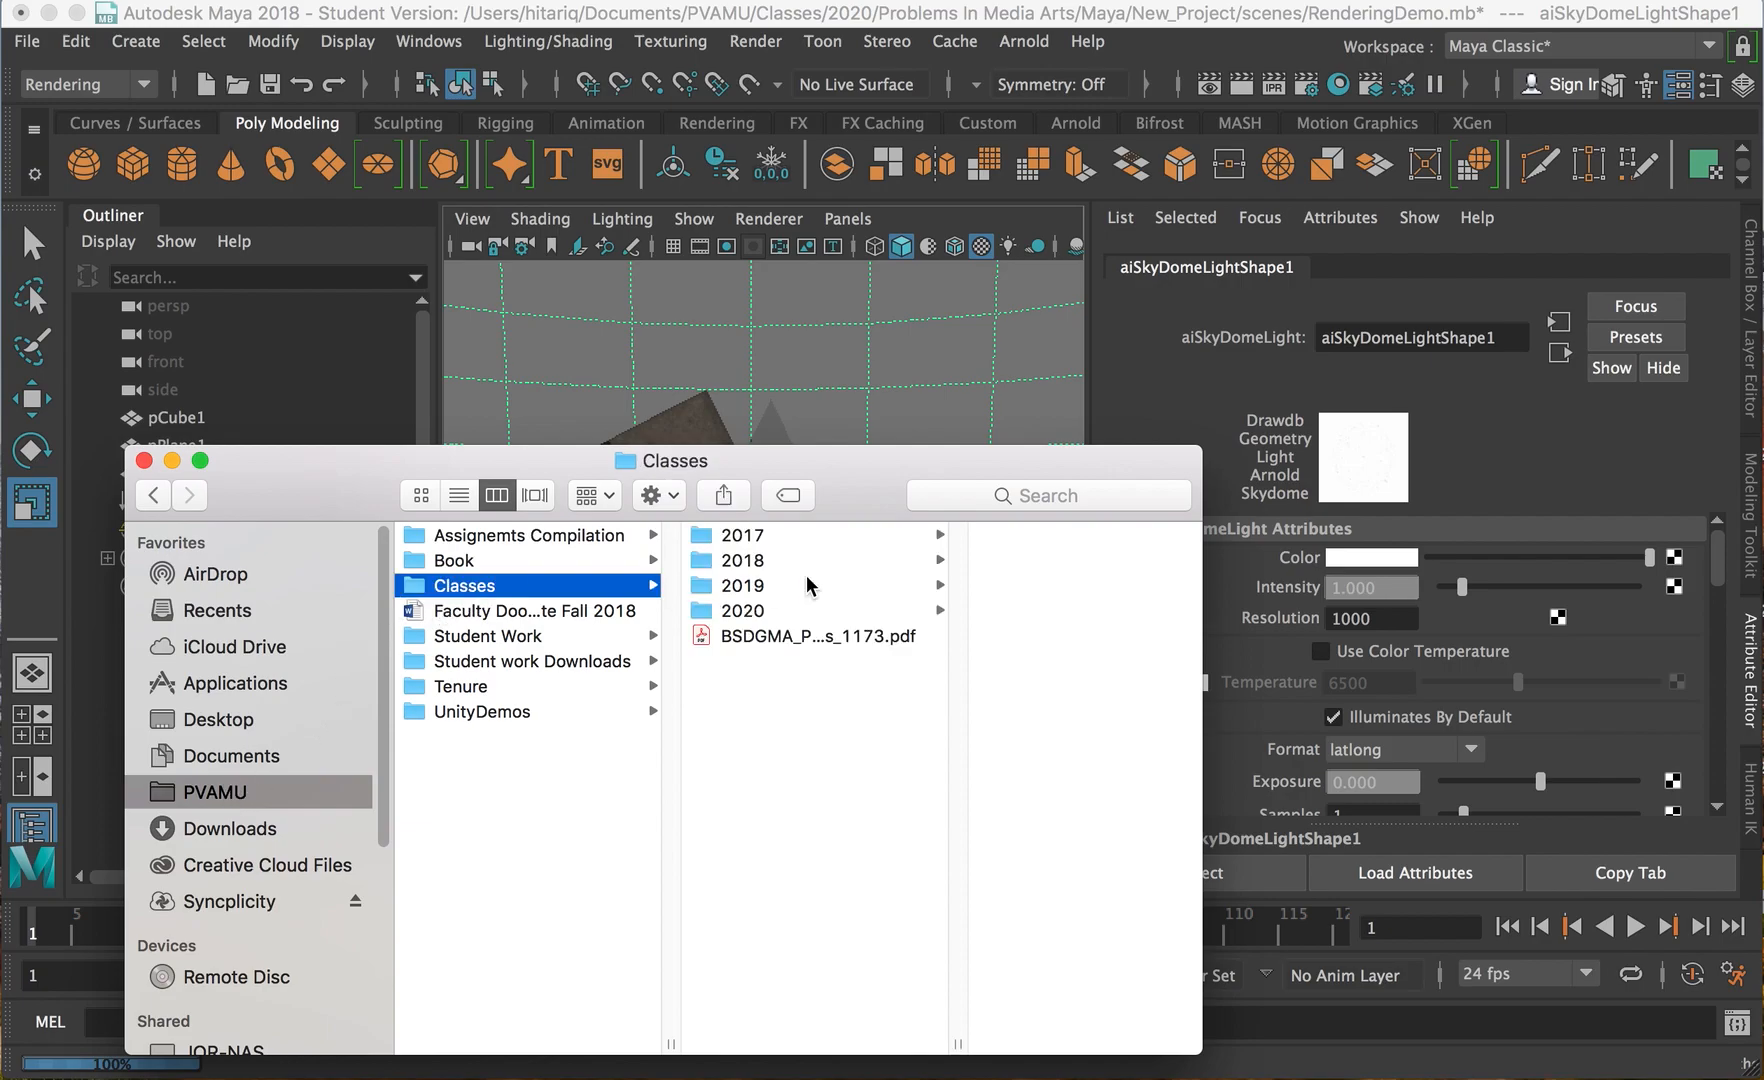
{"action": "left_click", "coordinate": [775, 609]}
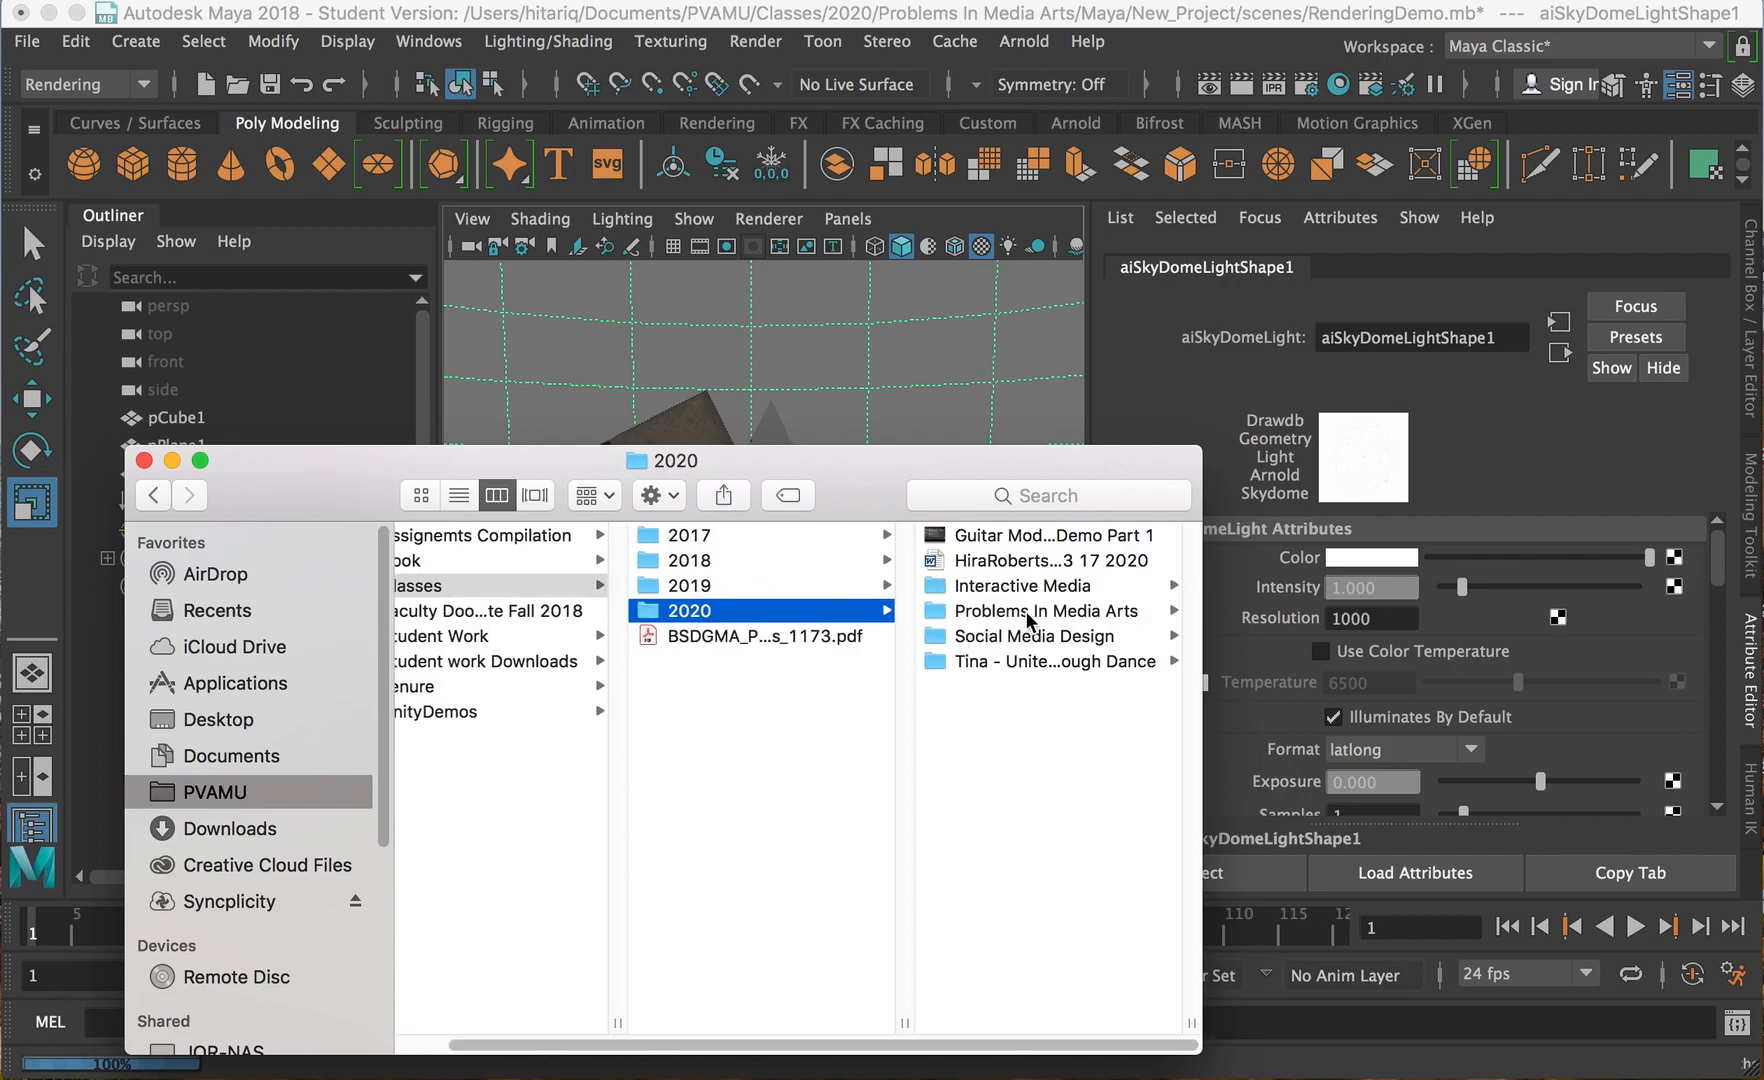
{"action": "left_click", "coordinate": [1027, 611]}
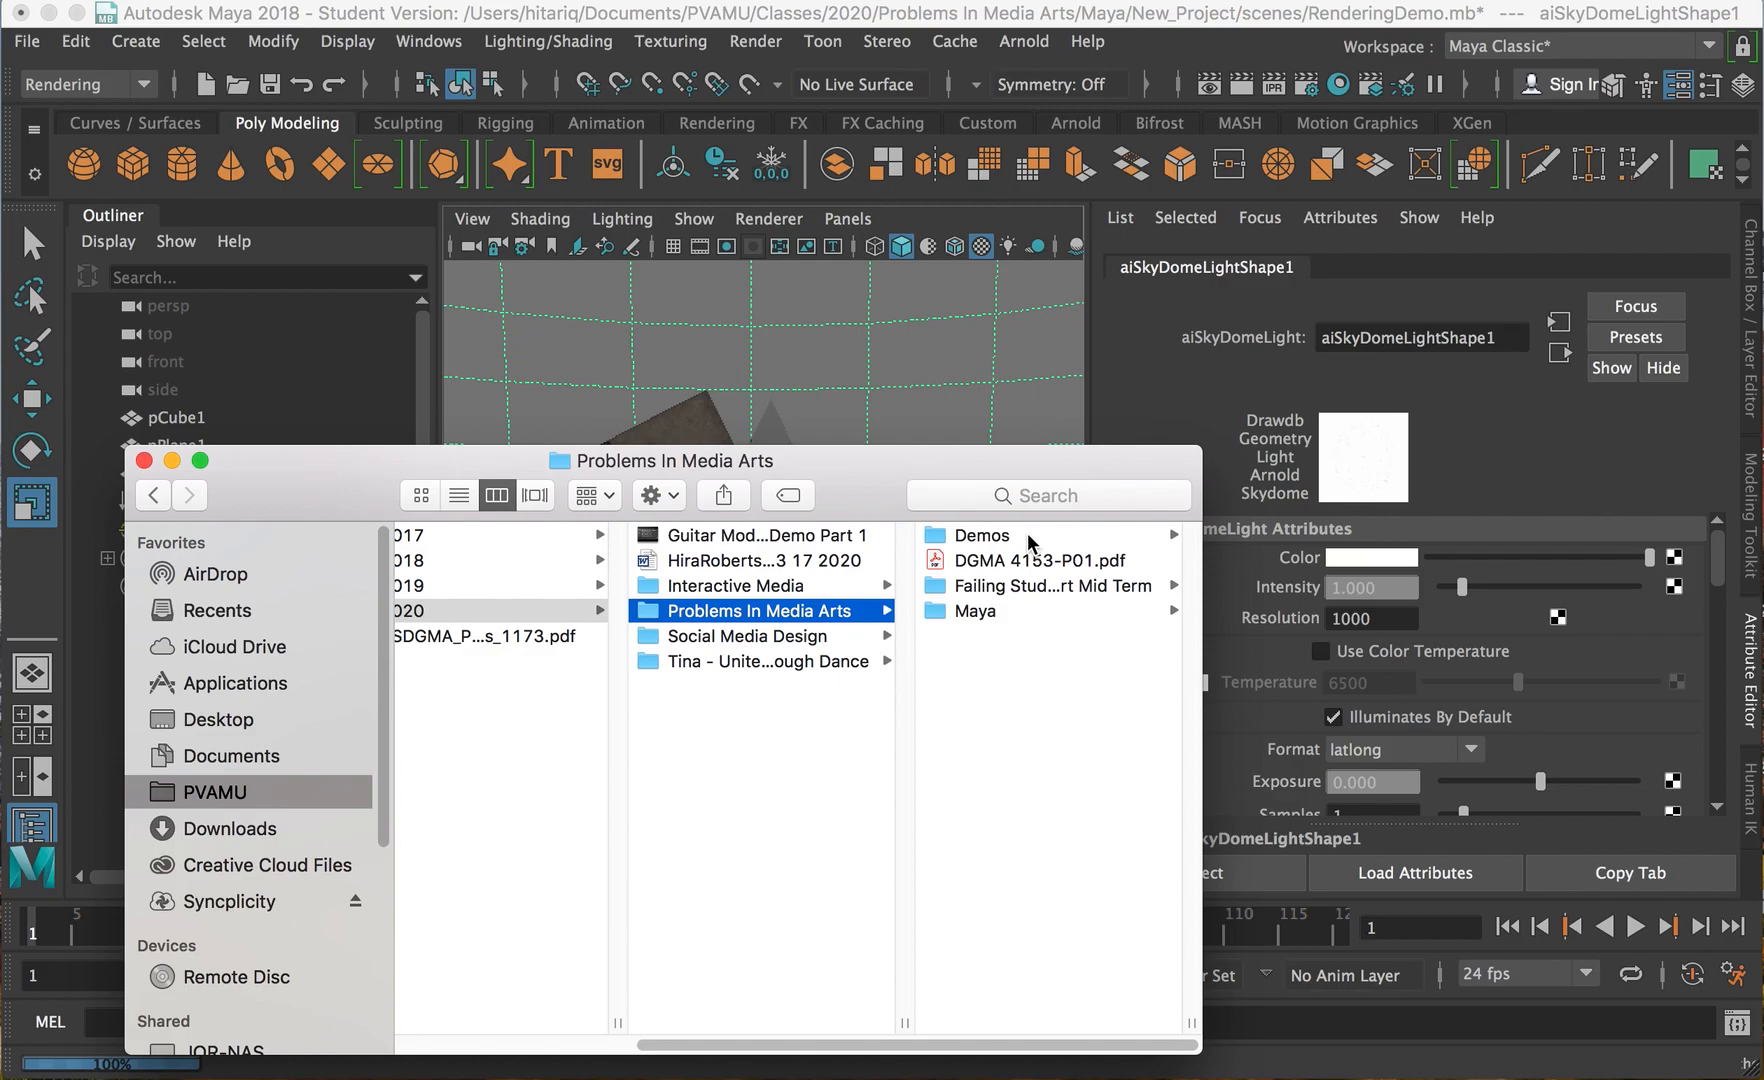
{"action": "left_click", "coordinate": [1011, 612]}
{"action": "left_click", "coordinate": [1002, 536]}
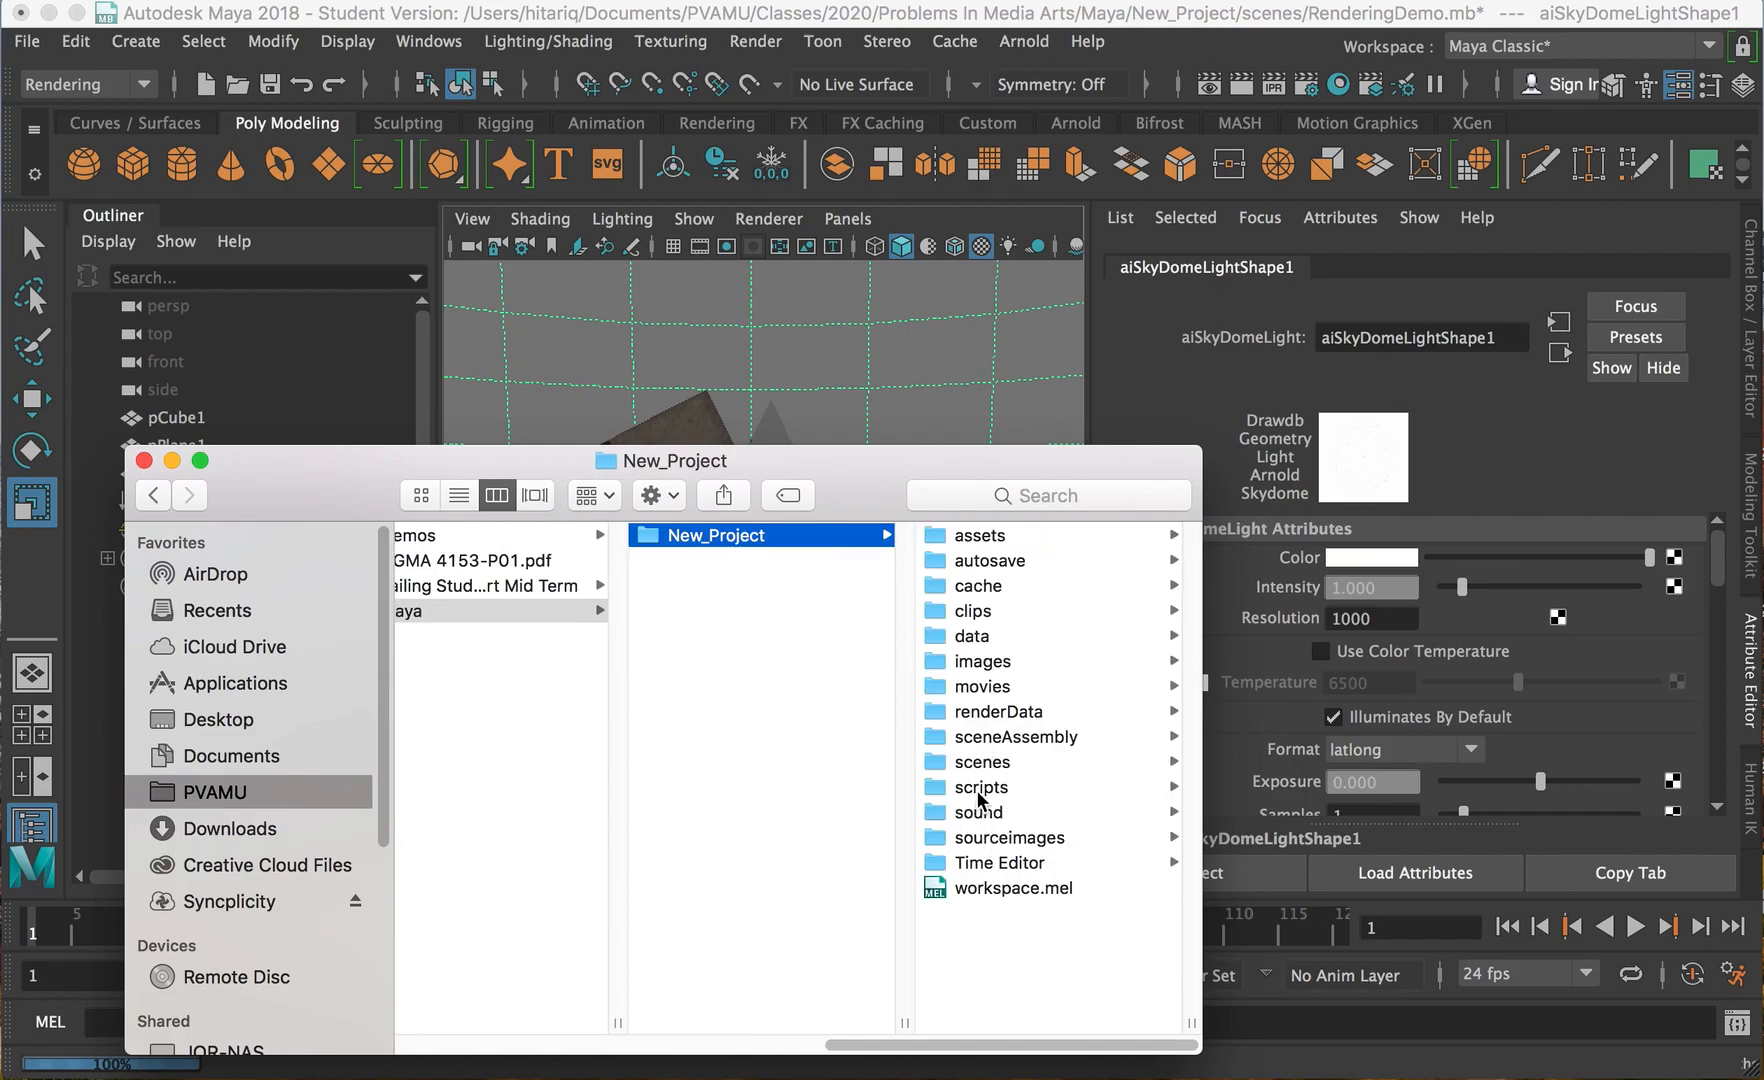
{"action": "left_click", "coordinate": [983, 661]}
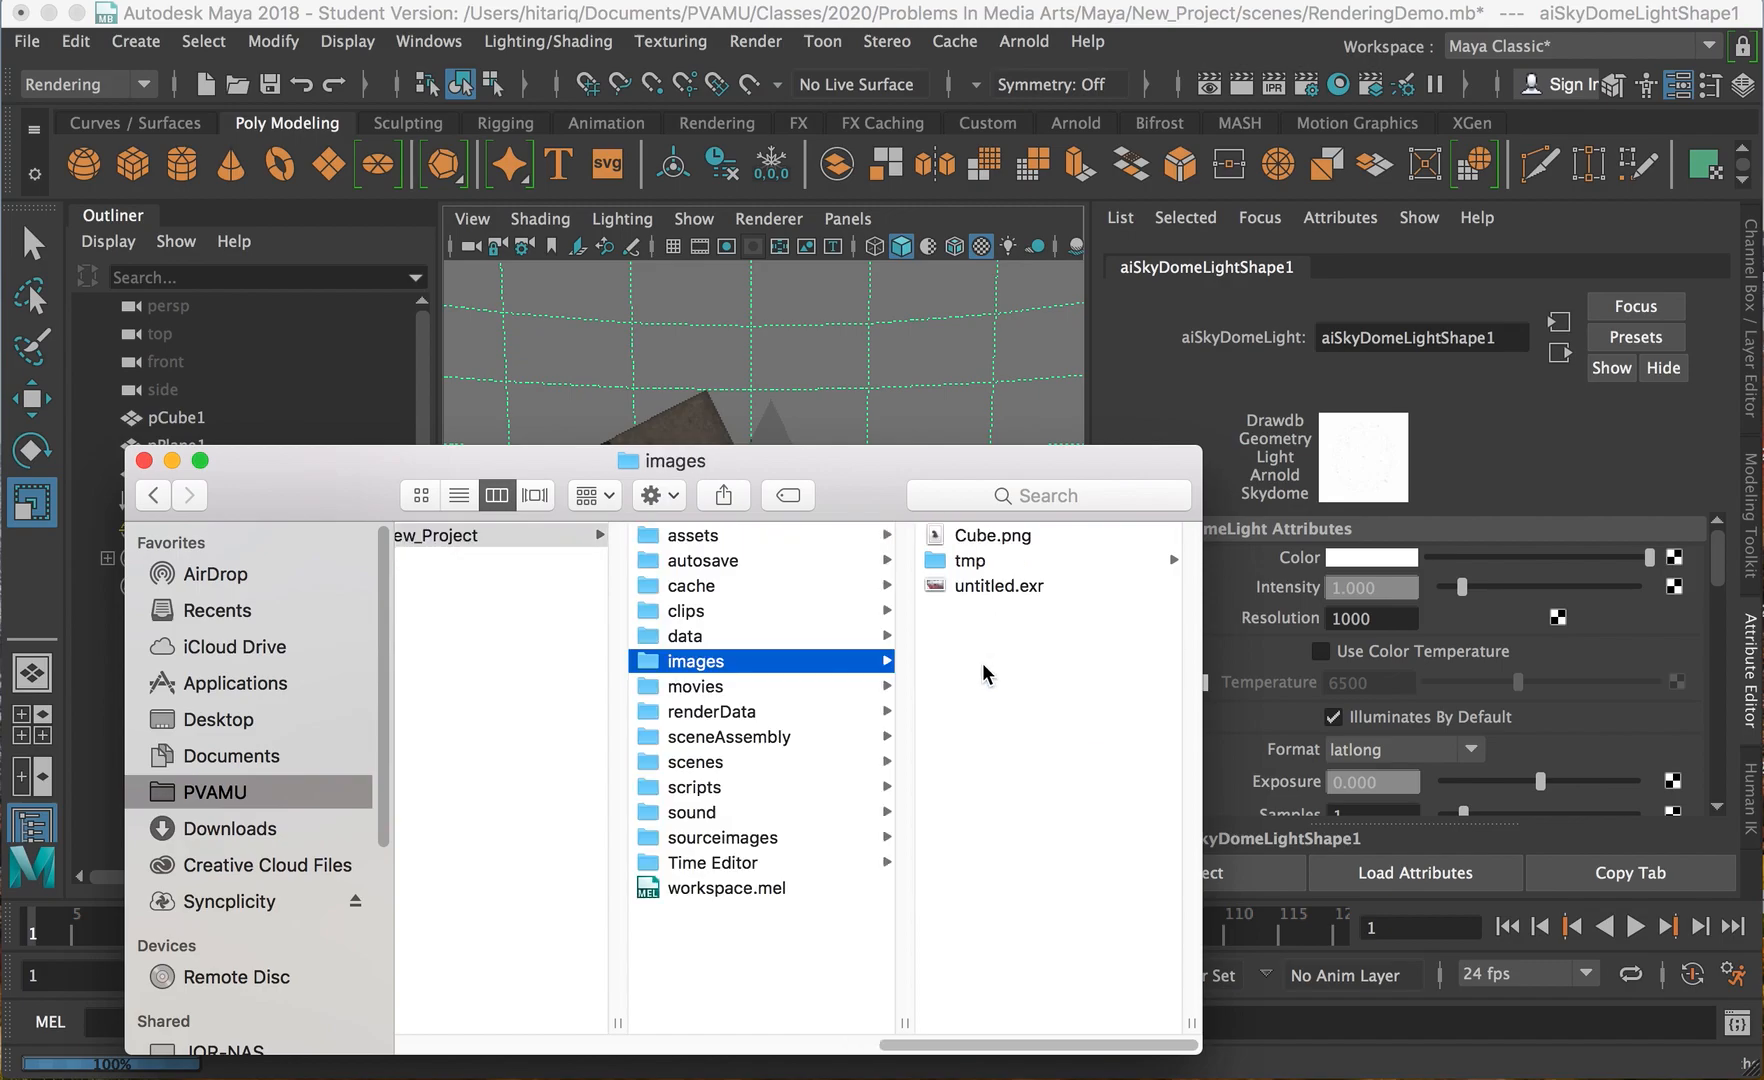
Preview the rendered Cube.png file at full size and close the preview and the Finder window.
{"action": "left_click", "coordinate": [988, 535]}
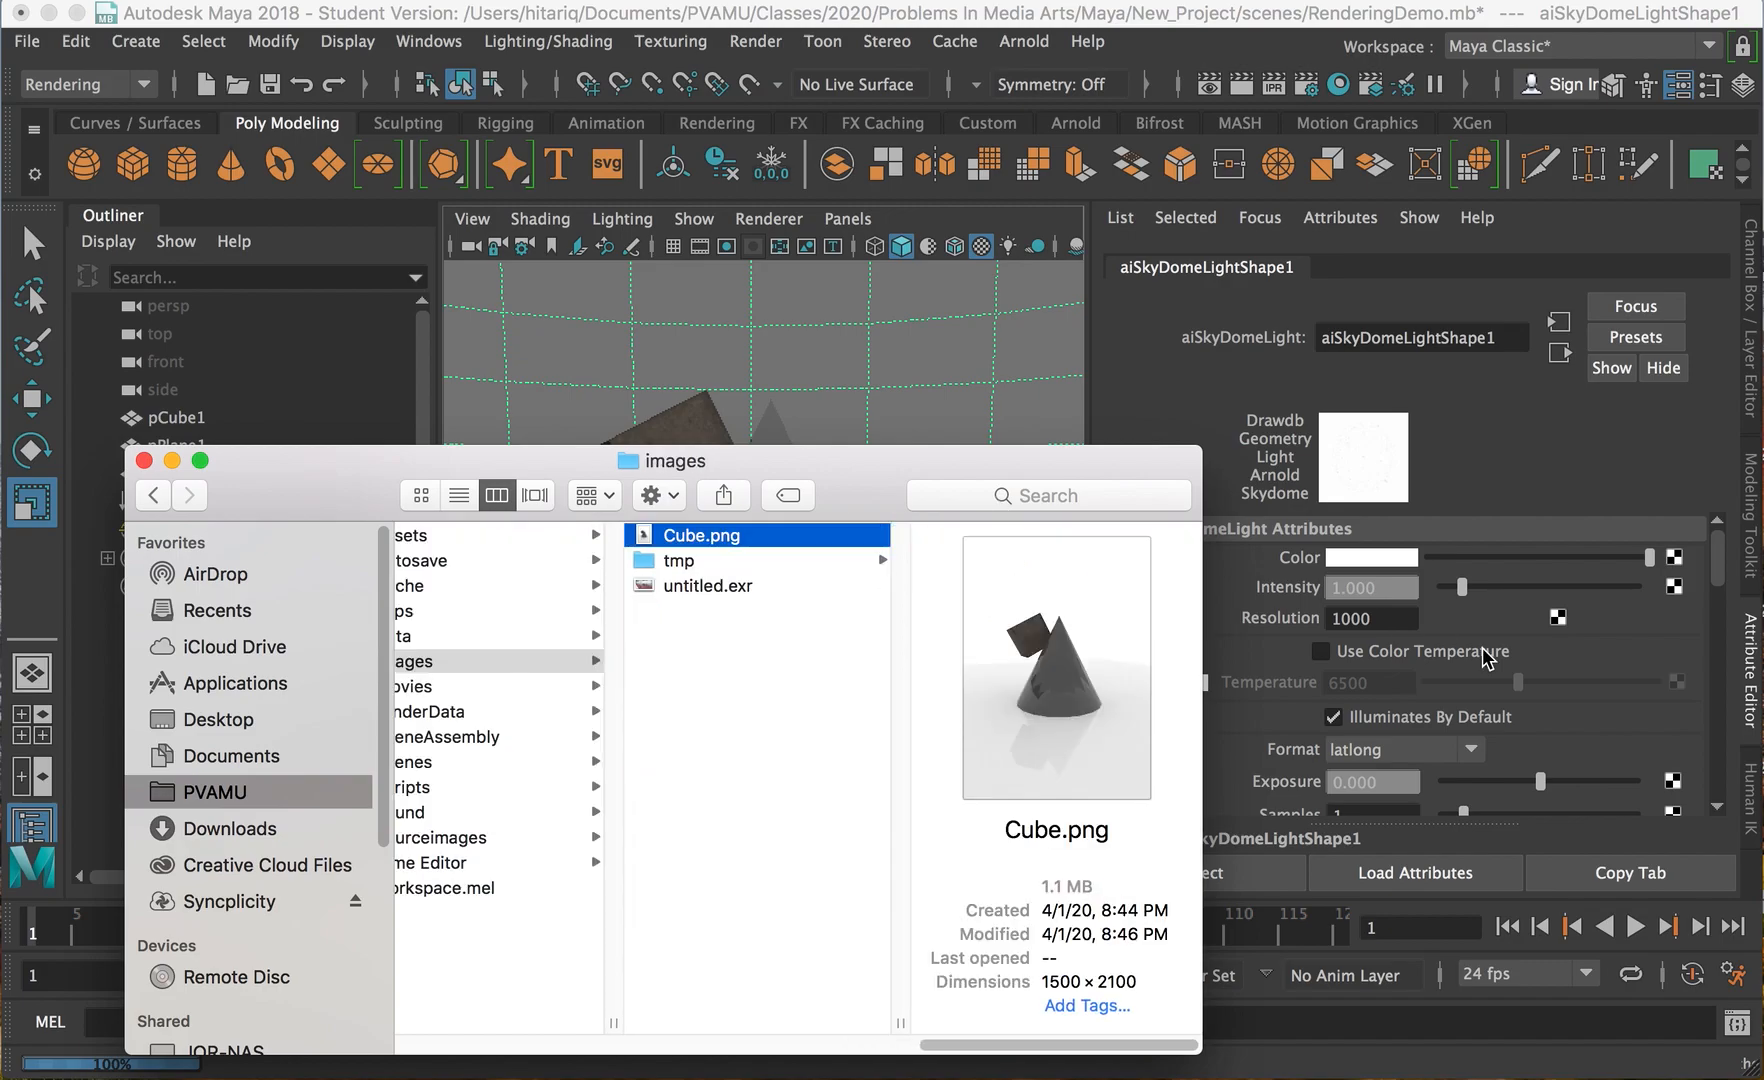
{"action": "key", "text": "space"}
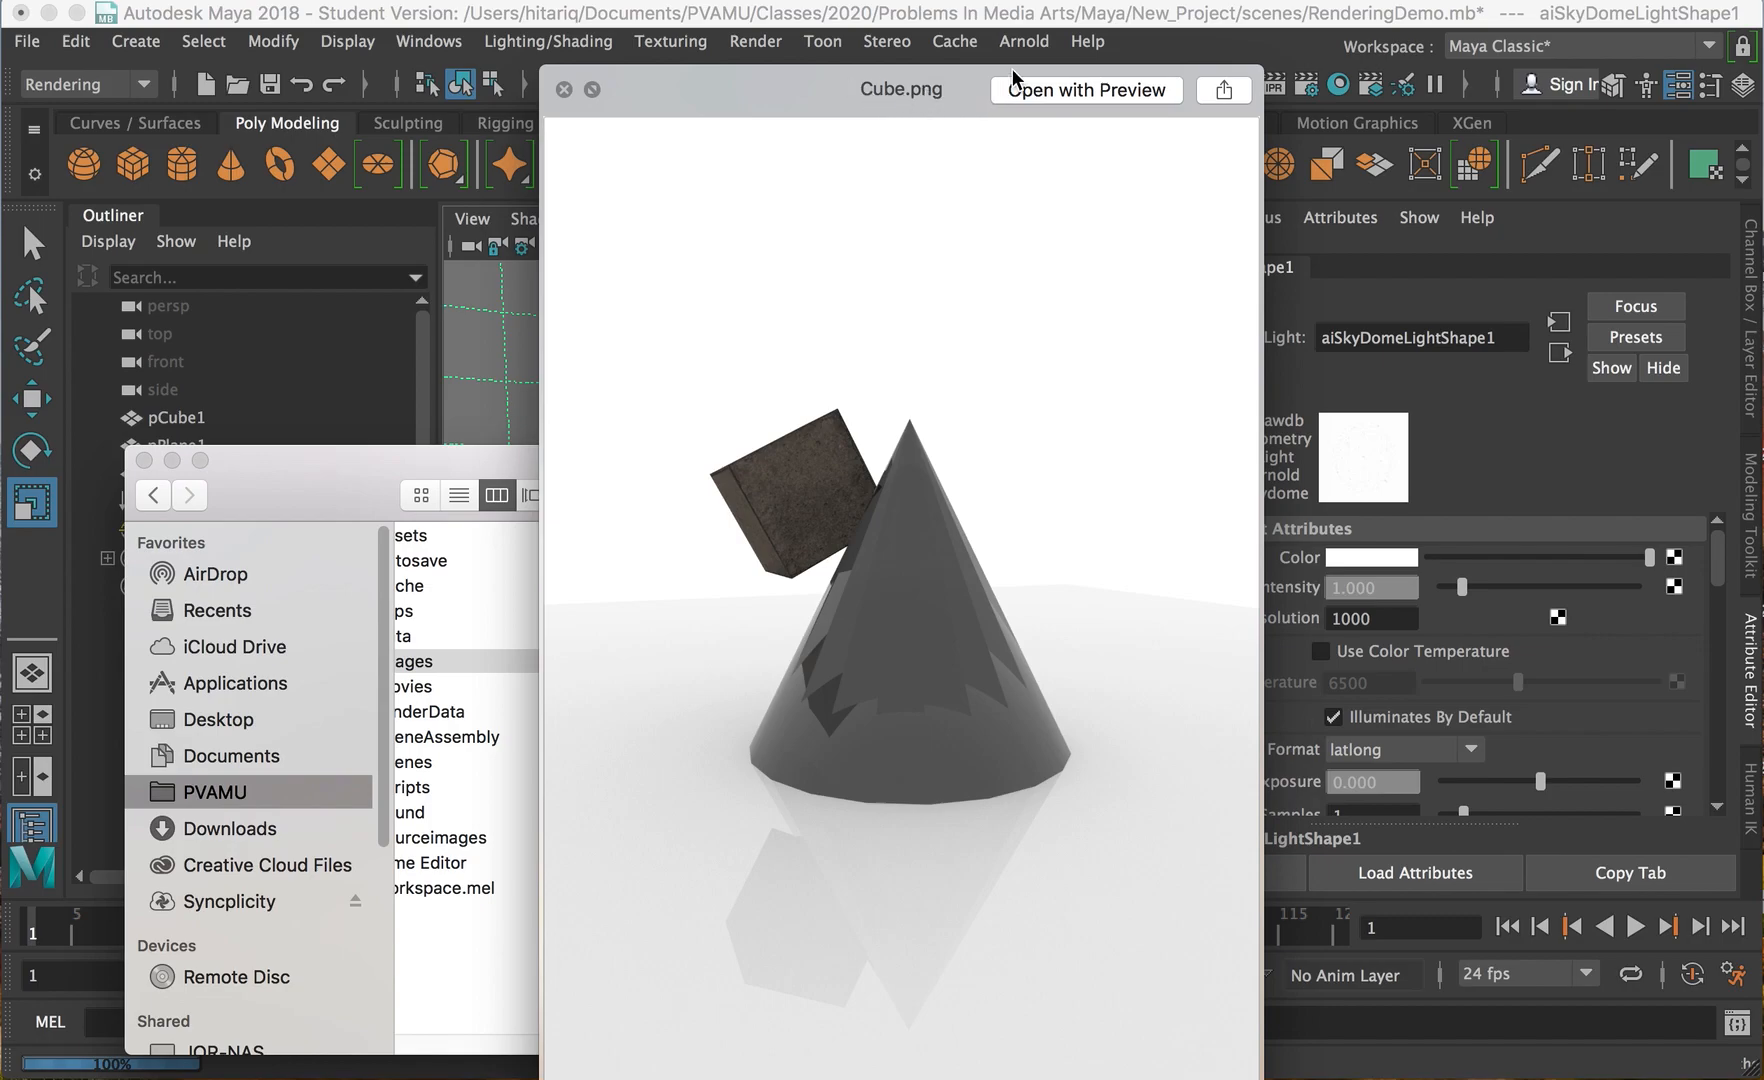
{"action": "key", "text": "space"}
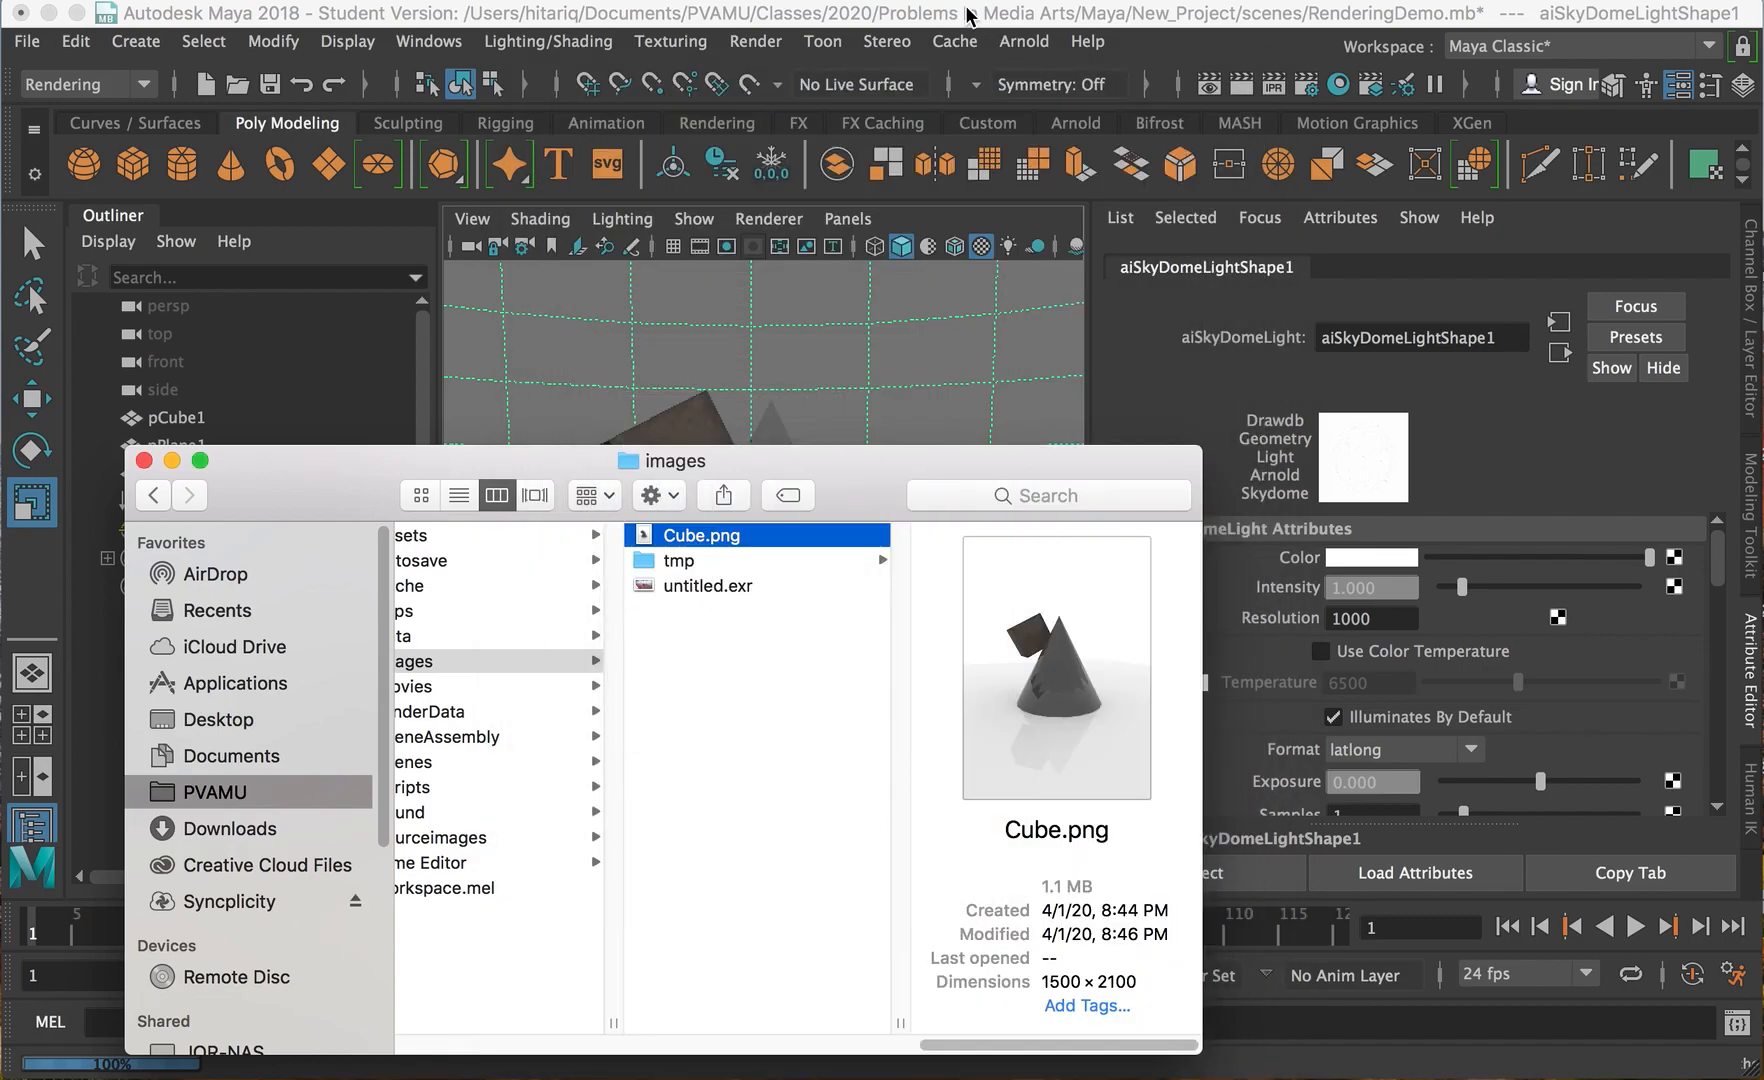
{"action": "left_click", "coordinate": [143, 460]}
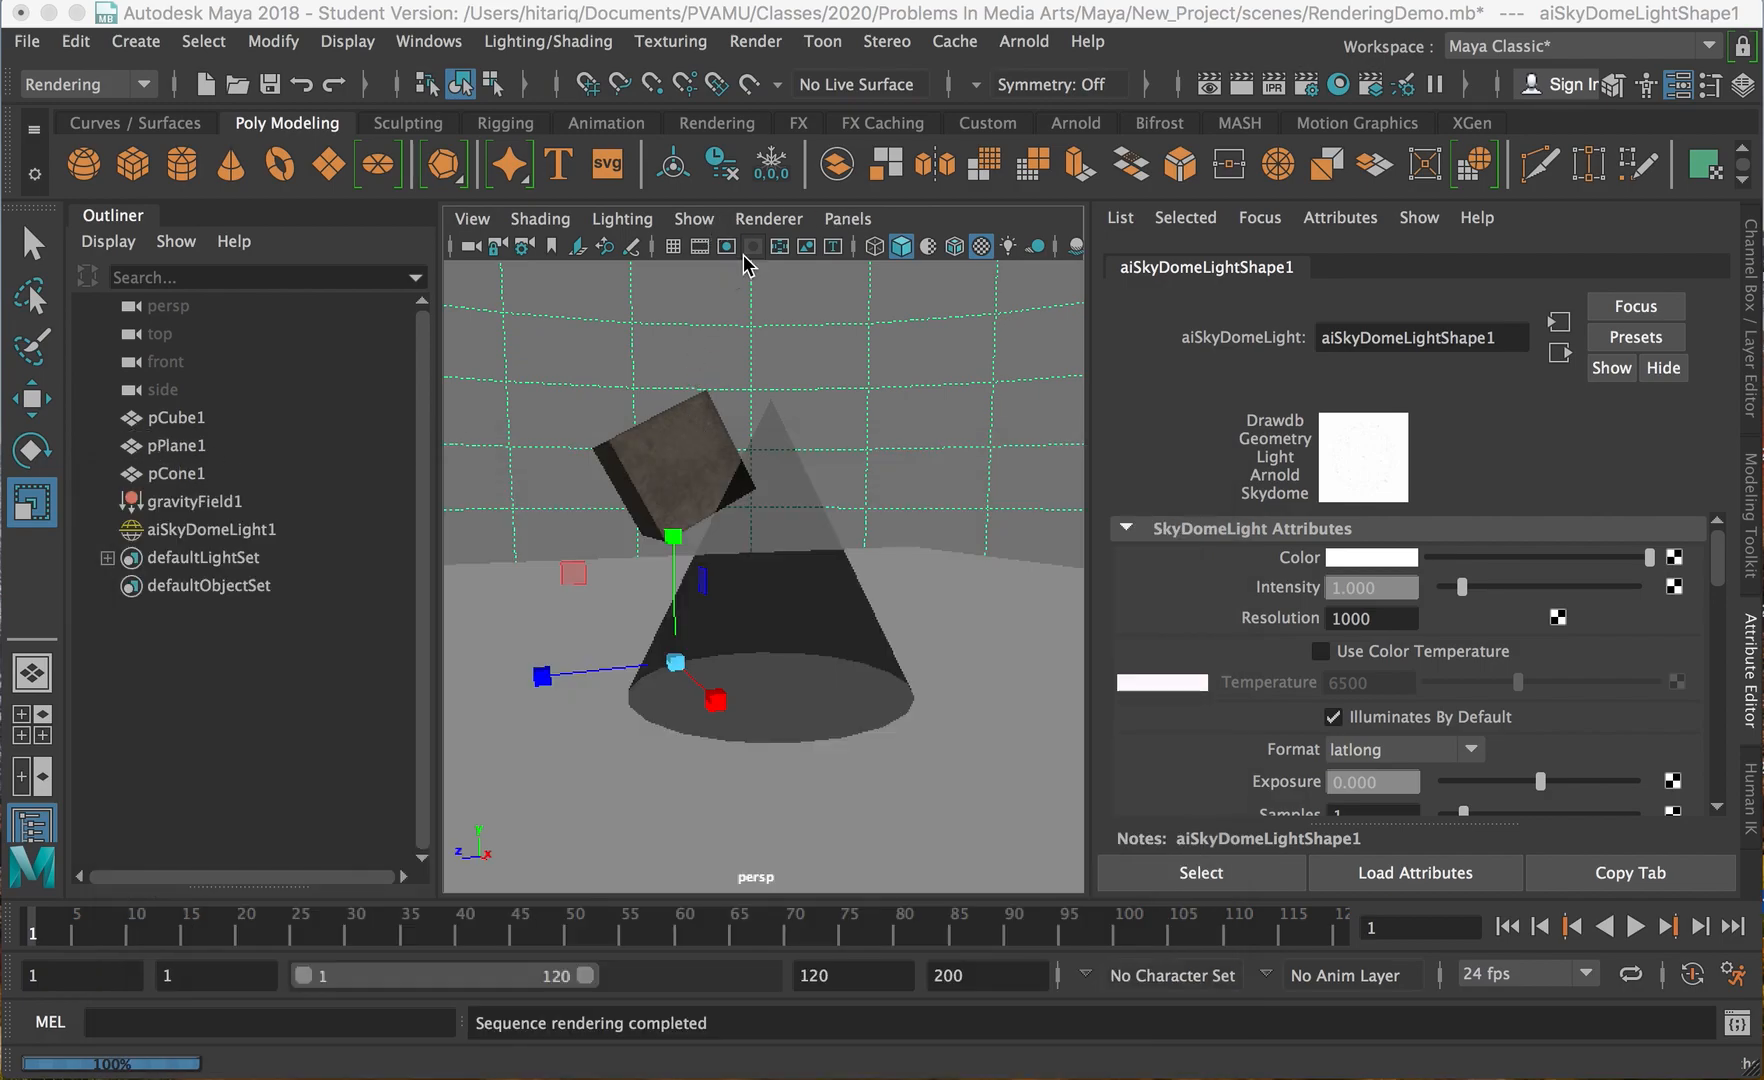
Set the Frame/Animation ext option in the Maya render settings to name#.ext.
{"action": "left_click", "coordinate": [1300, 82]}
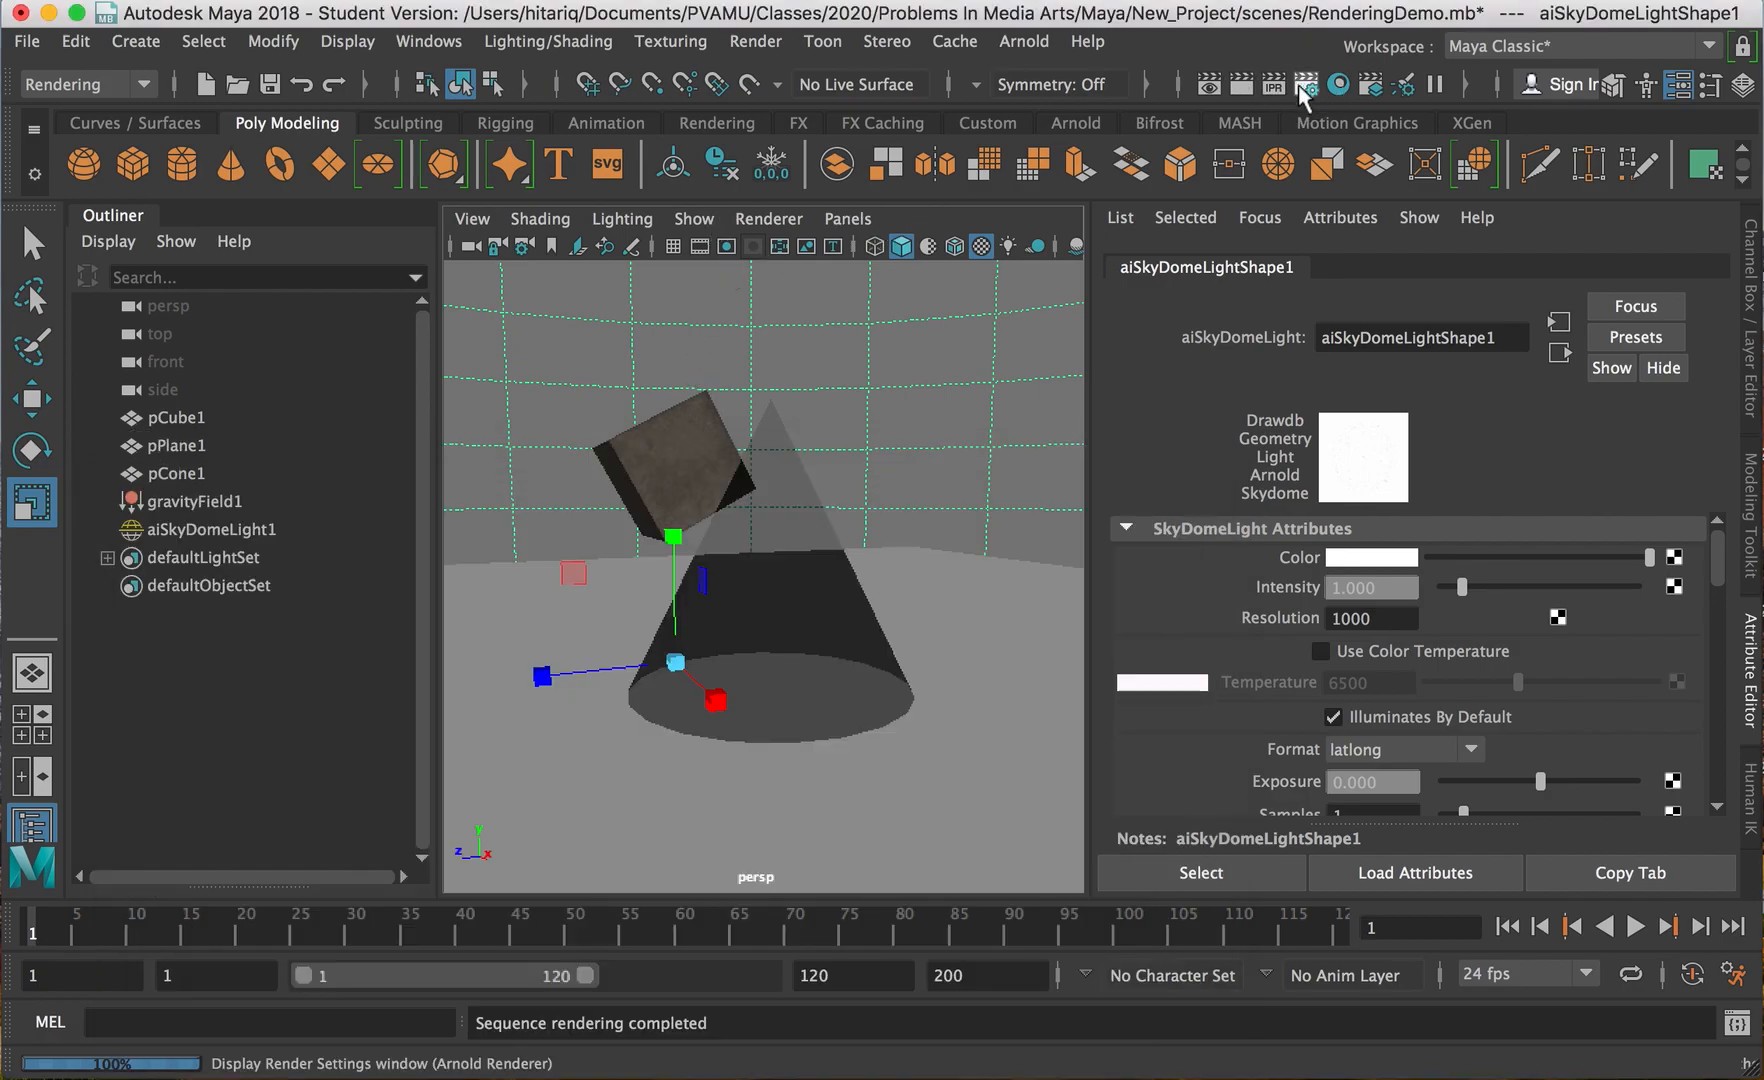
{"action": "left_click", "coordinate": [1304, 82]}
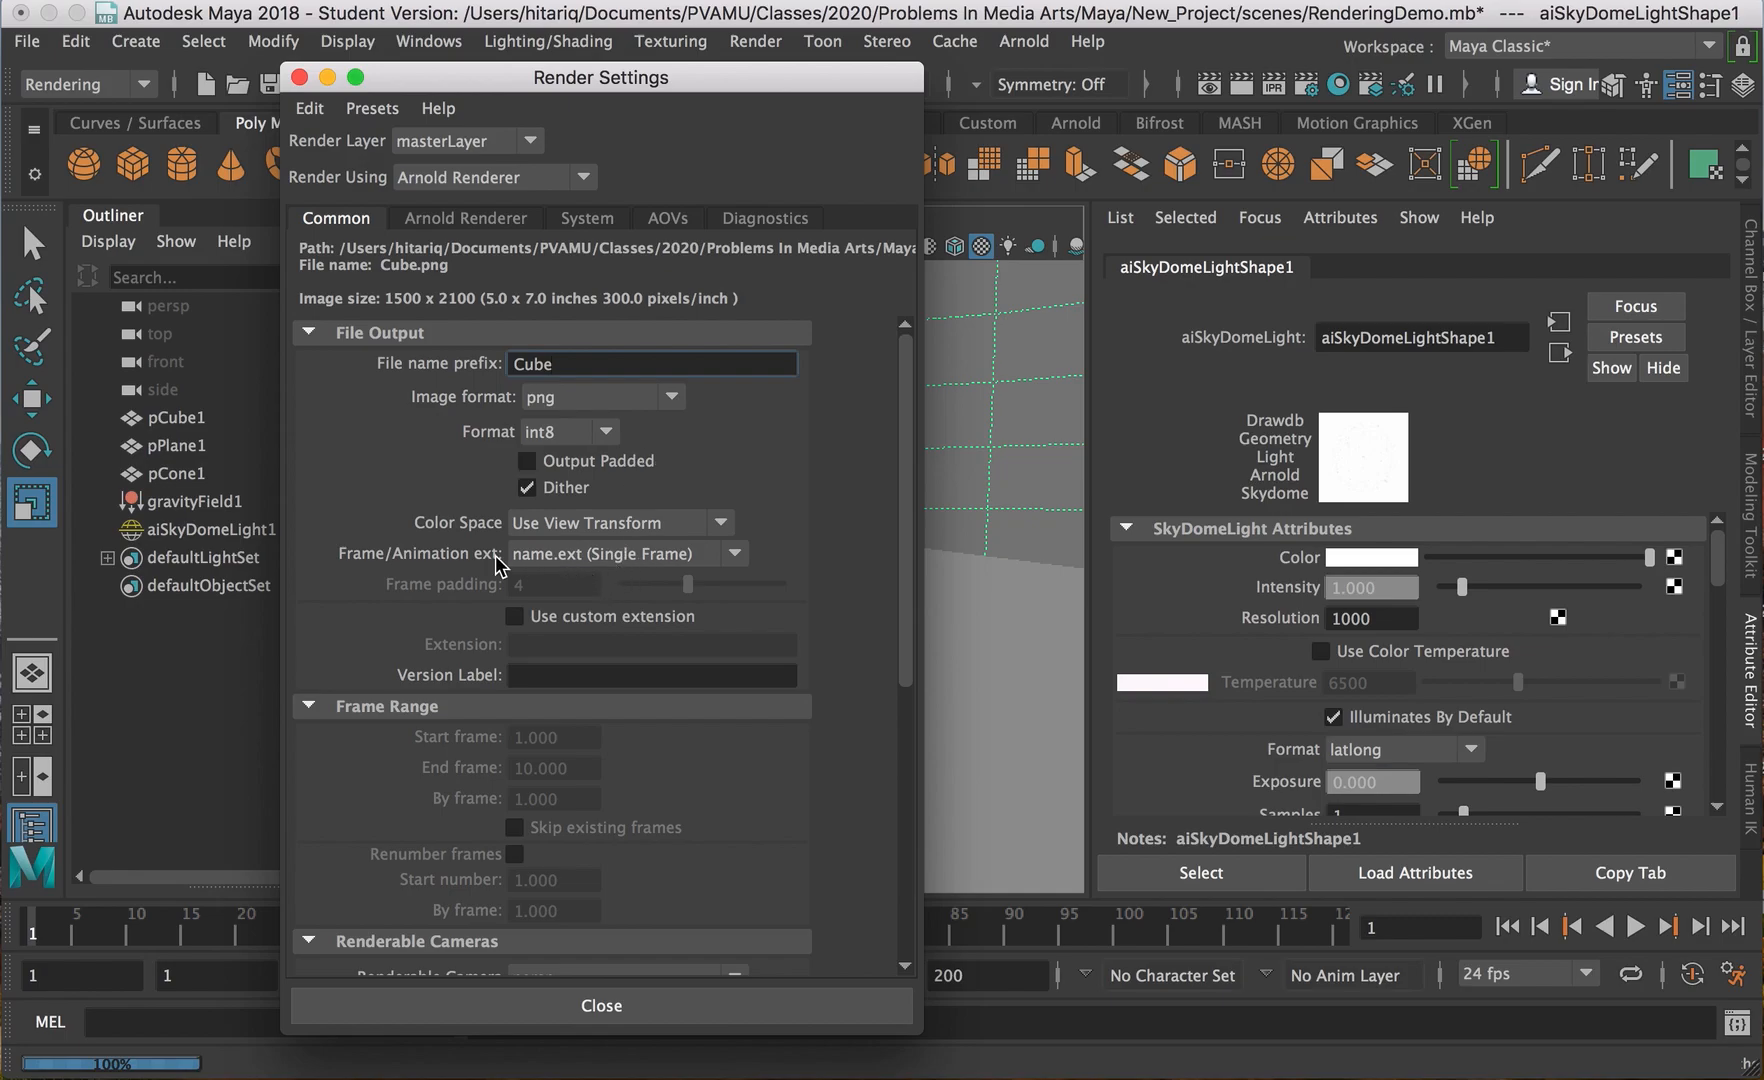
{"action": "left_click", "coordinate": [697, 556]}
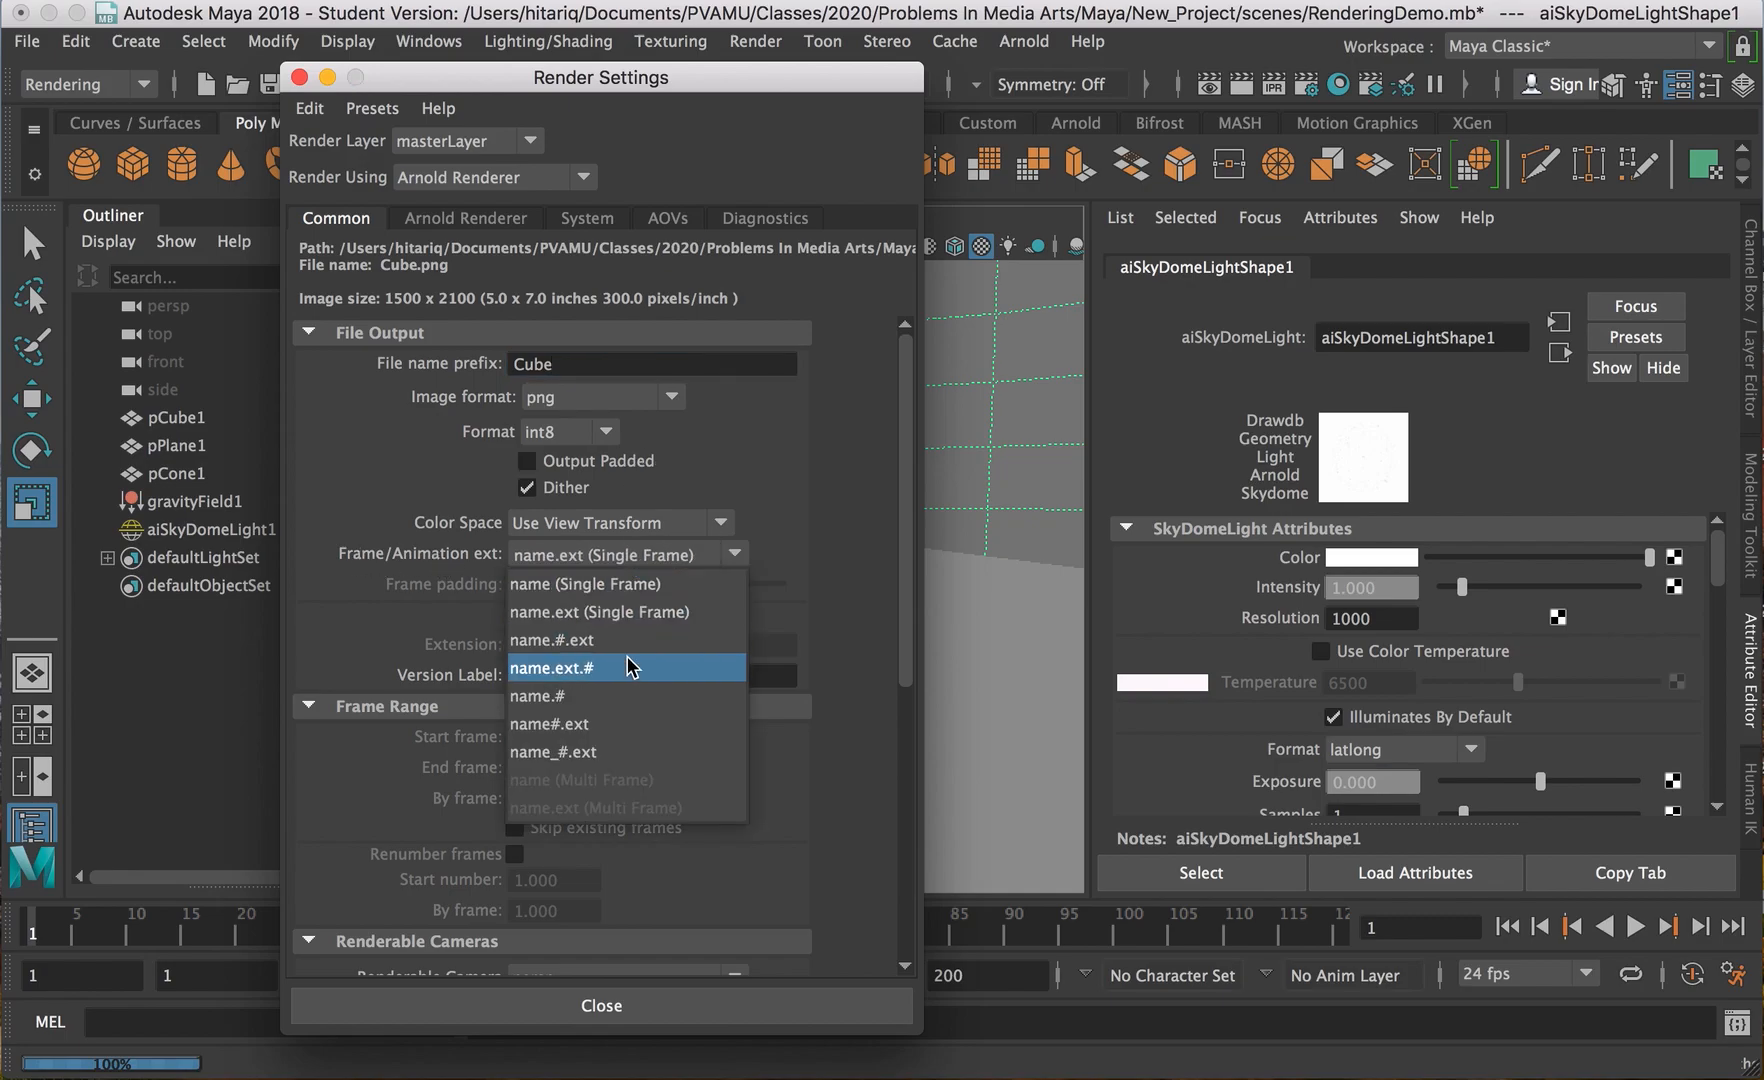
{"action": "left_click", "coordinate": [618, 723]}
{"action": "left_click", "coordinate": [665, 556]}
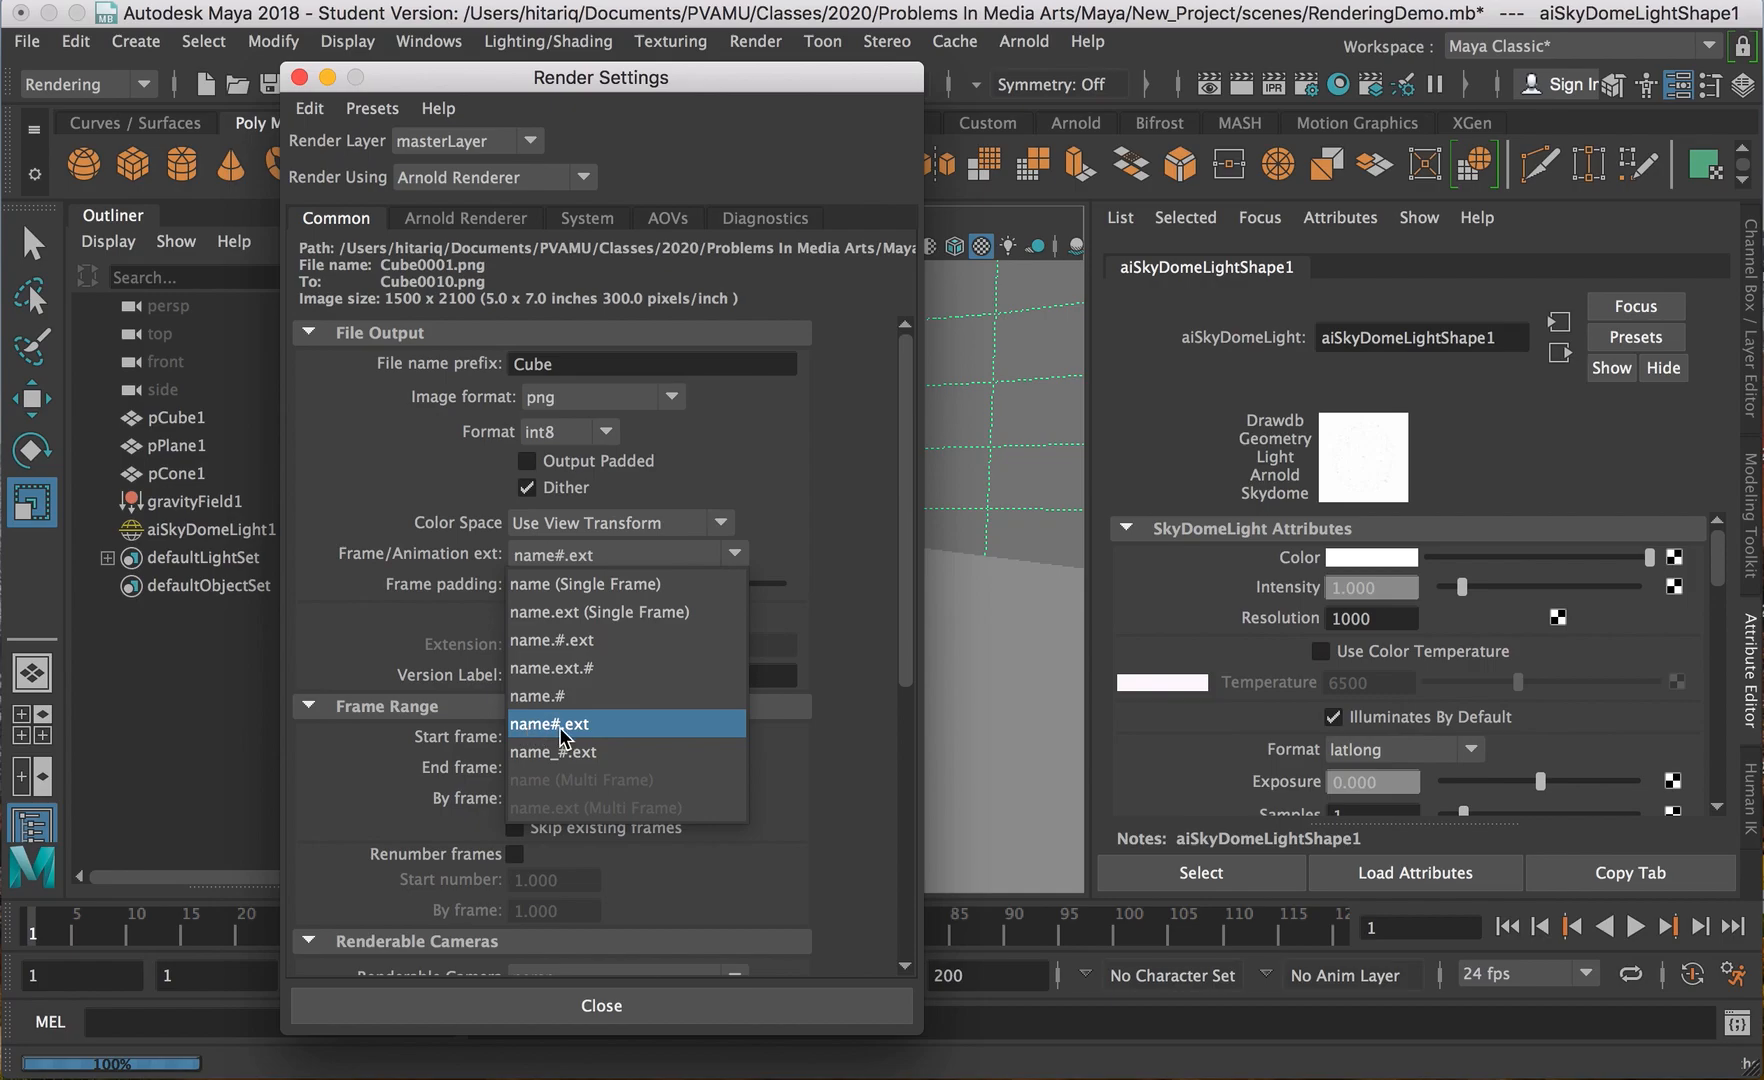
{"action": "left_click", "coordinate": [610, 722]}
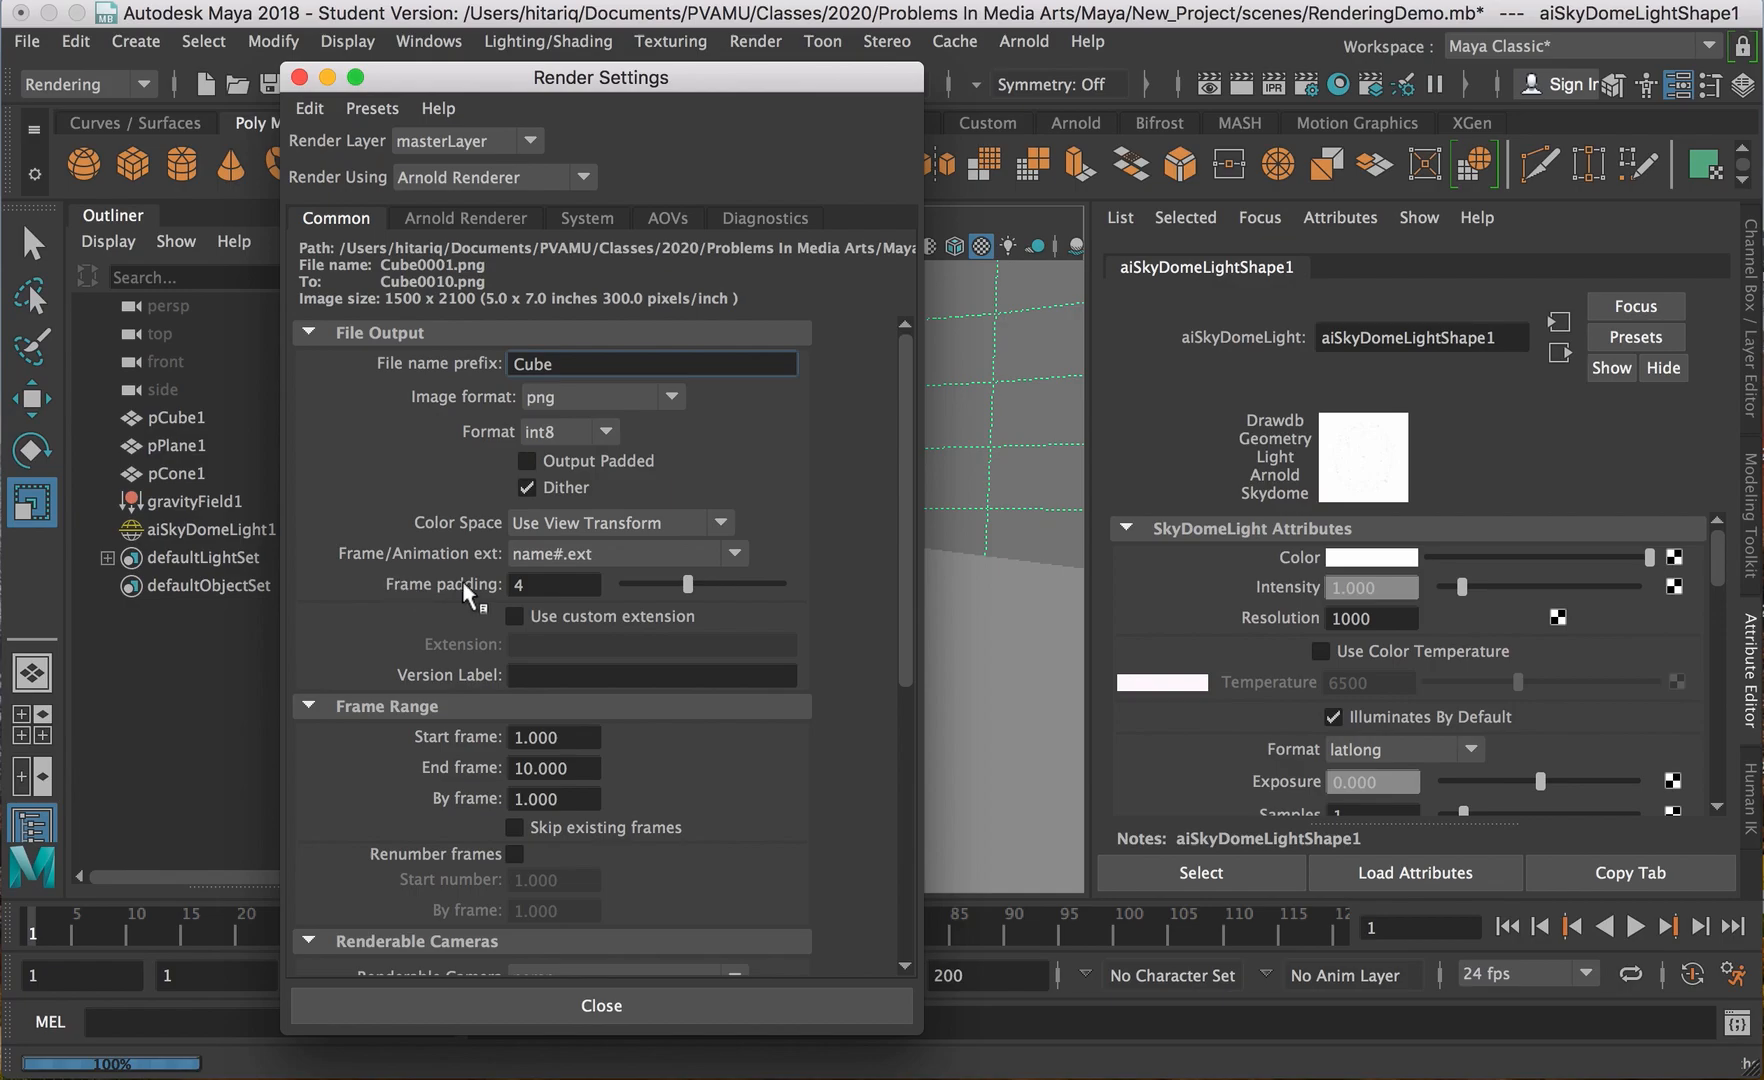
Try a frame padding of 1 for the output file names and set it back to 4.
{"action": "left_click", "coordinate": [540, 583]}
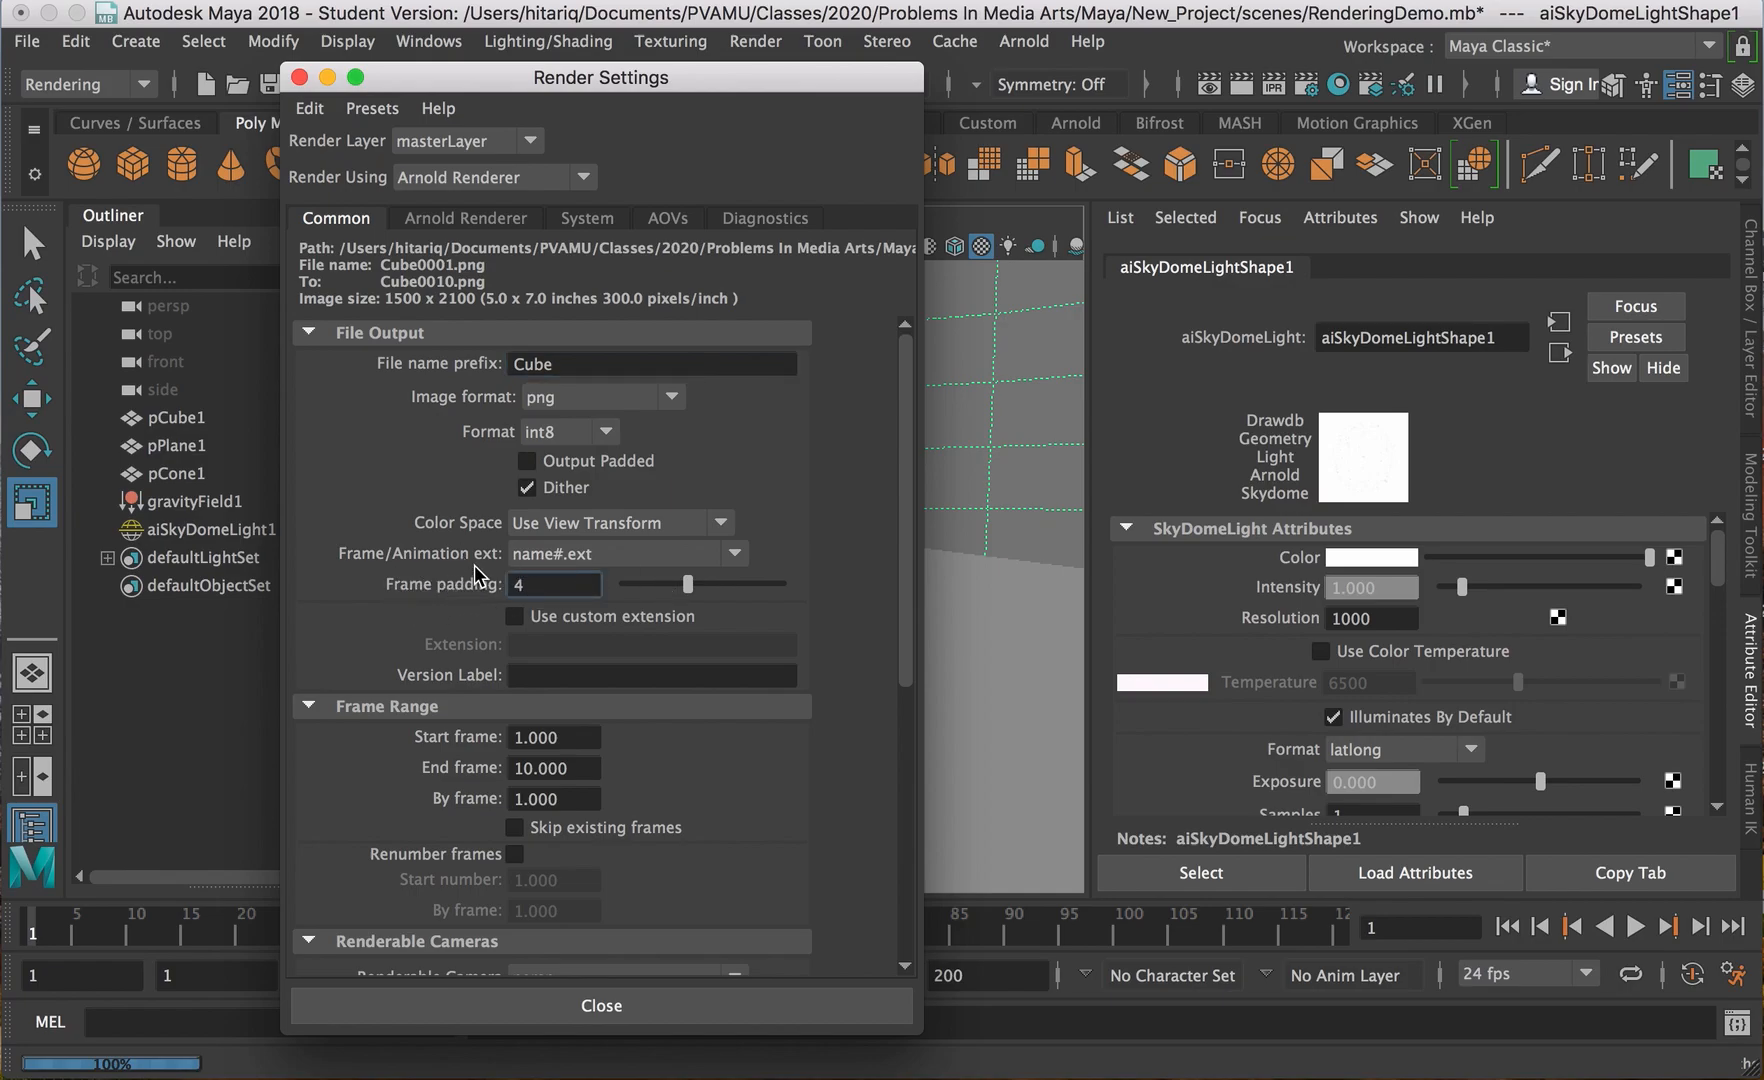
{"action": "left_click_drag", "start_coordinate": [687, 584], "coordinate": [643, 586]}
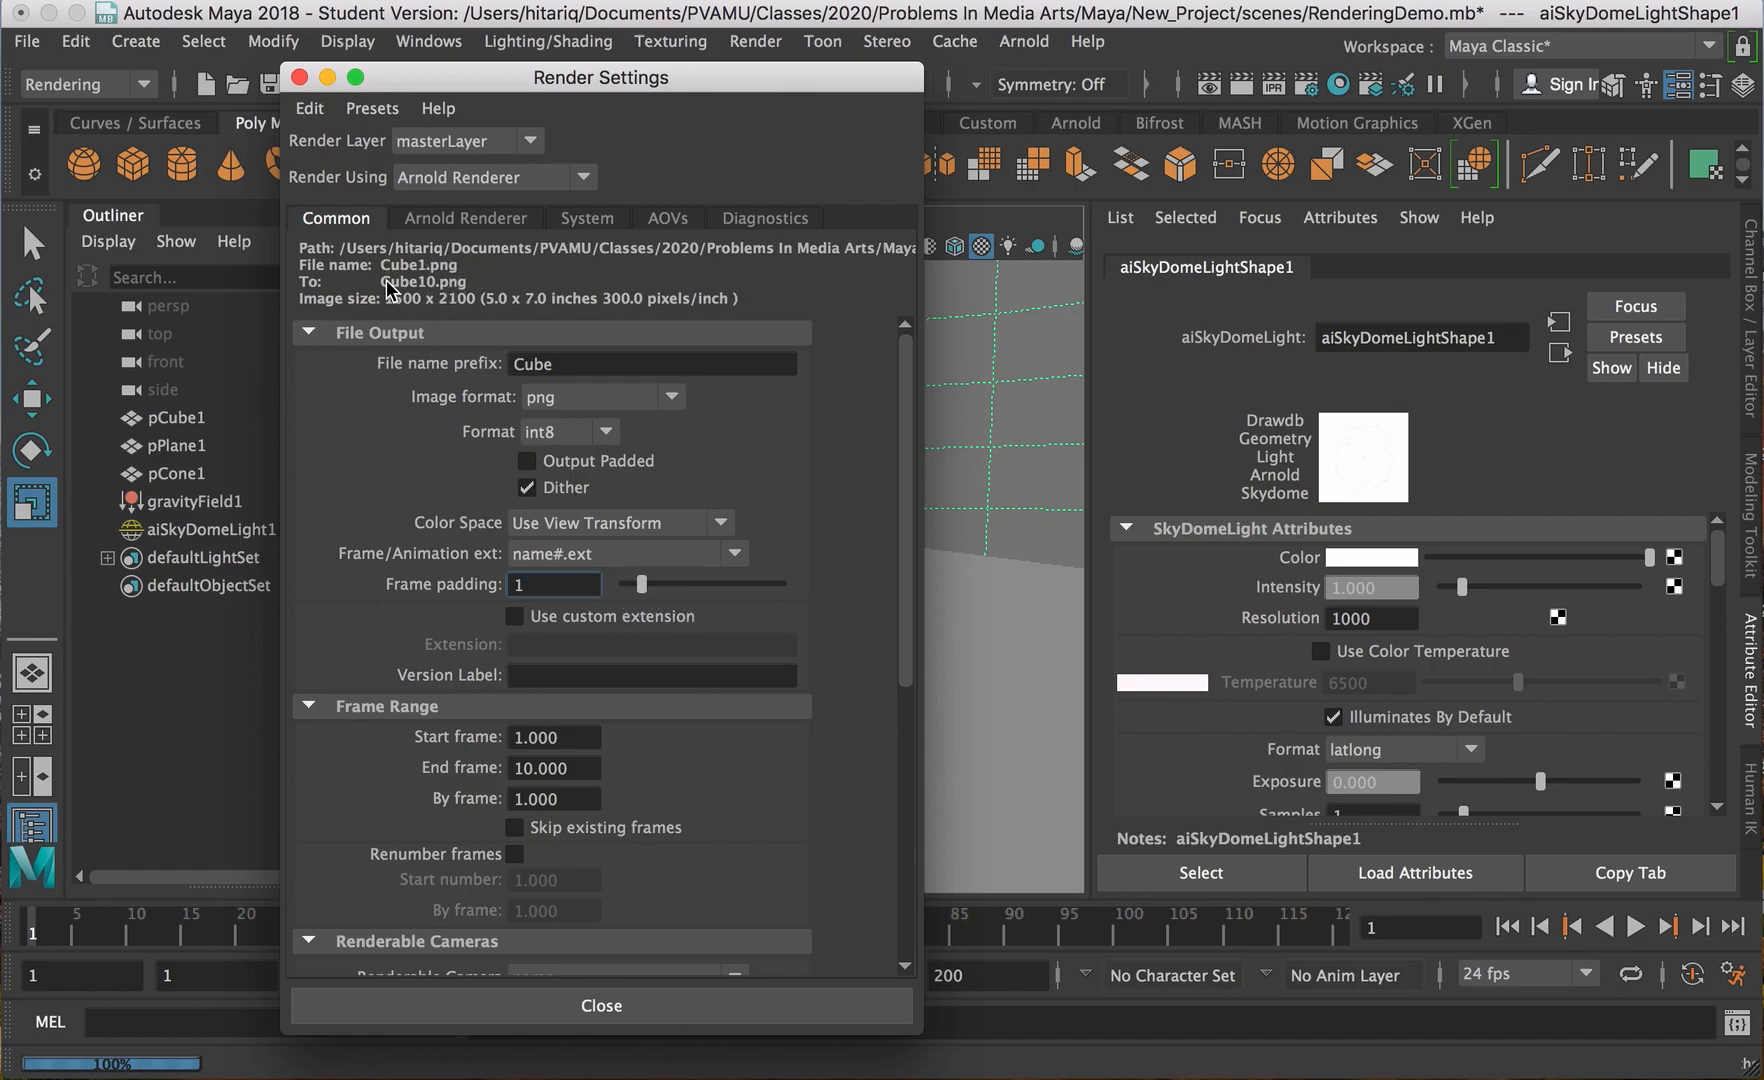
{"action": "left_click_drag", "start_coordinate": [641, 584], "coordinate": [688, 590]}
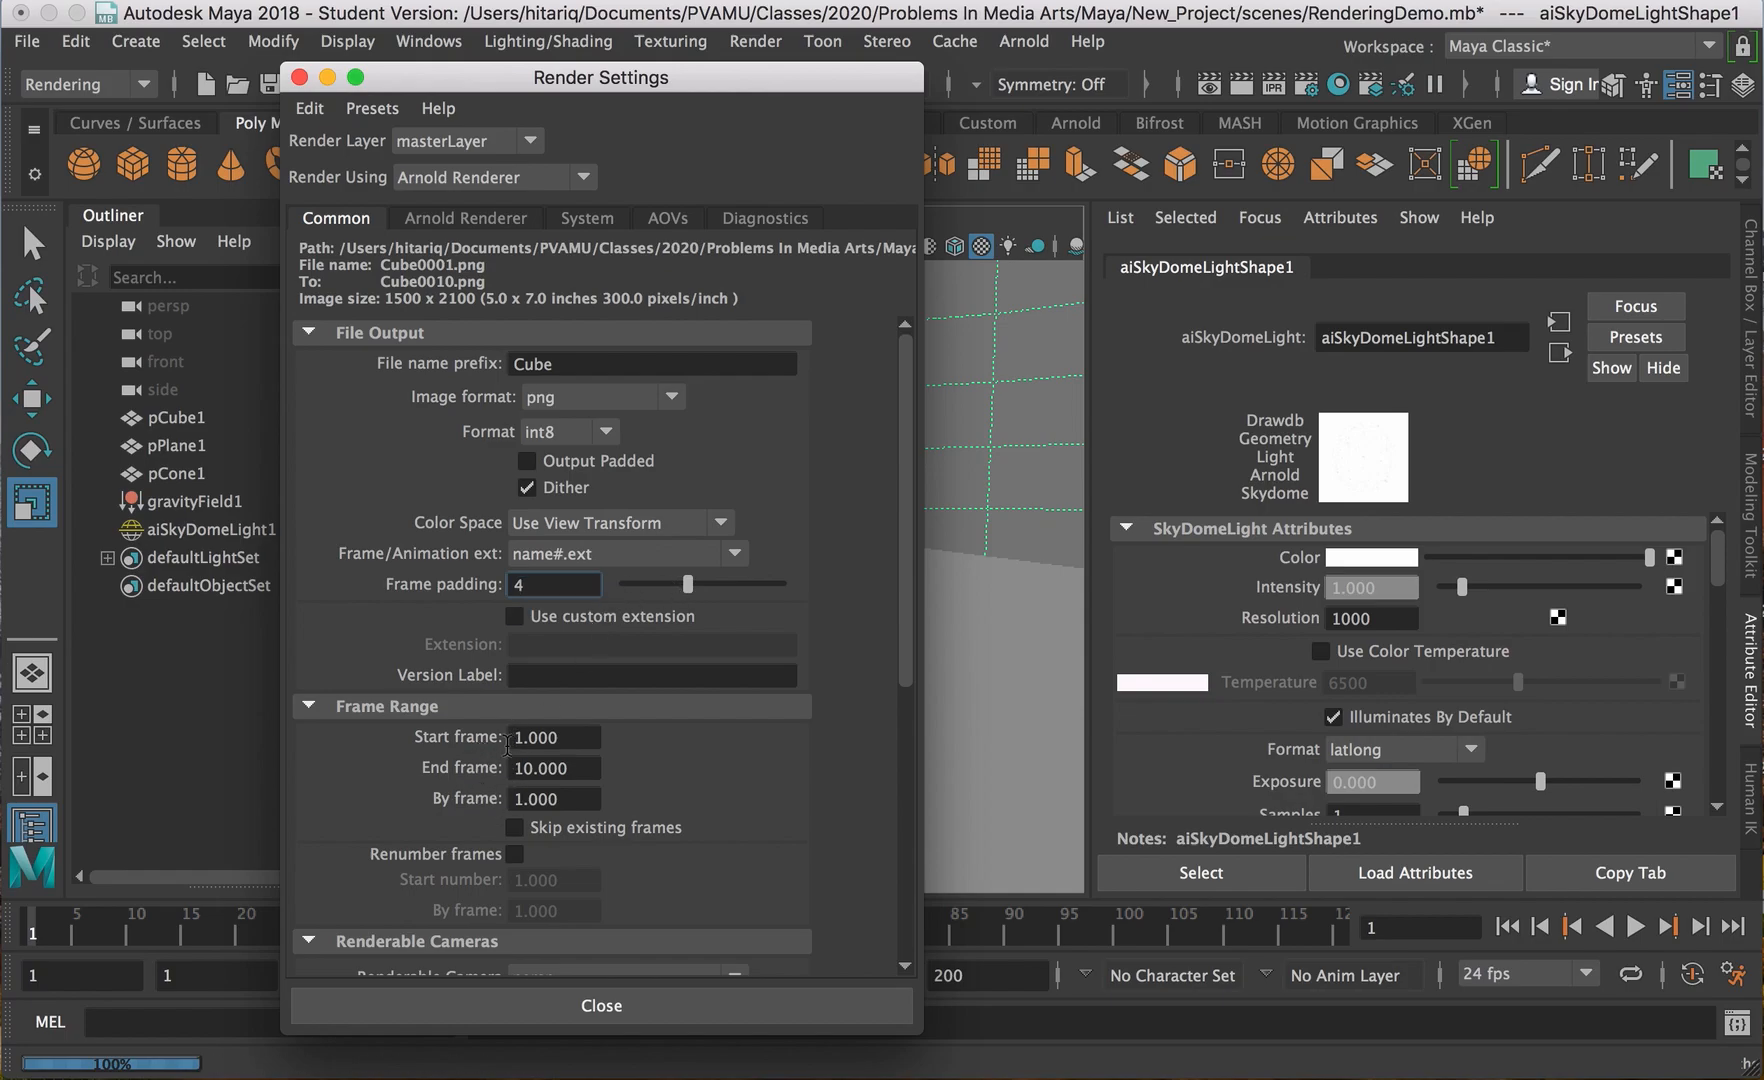
Set the render image size preset to 320x240, review the common render settings, and close them.
{"action": "left_click", "coordinate": [578, 737]}
{"action": "scroll", "coordinate": [768, 576], "scroll_direction": "down", "scroll_amount": 10}
{"action": "left_click", "coordinate": [590, 594]}
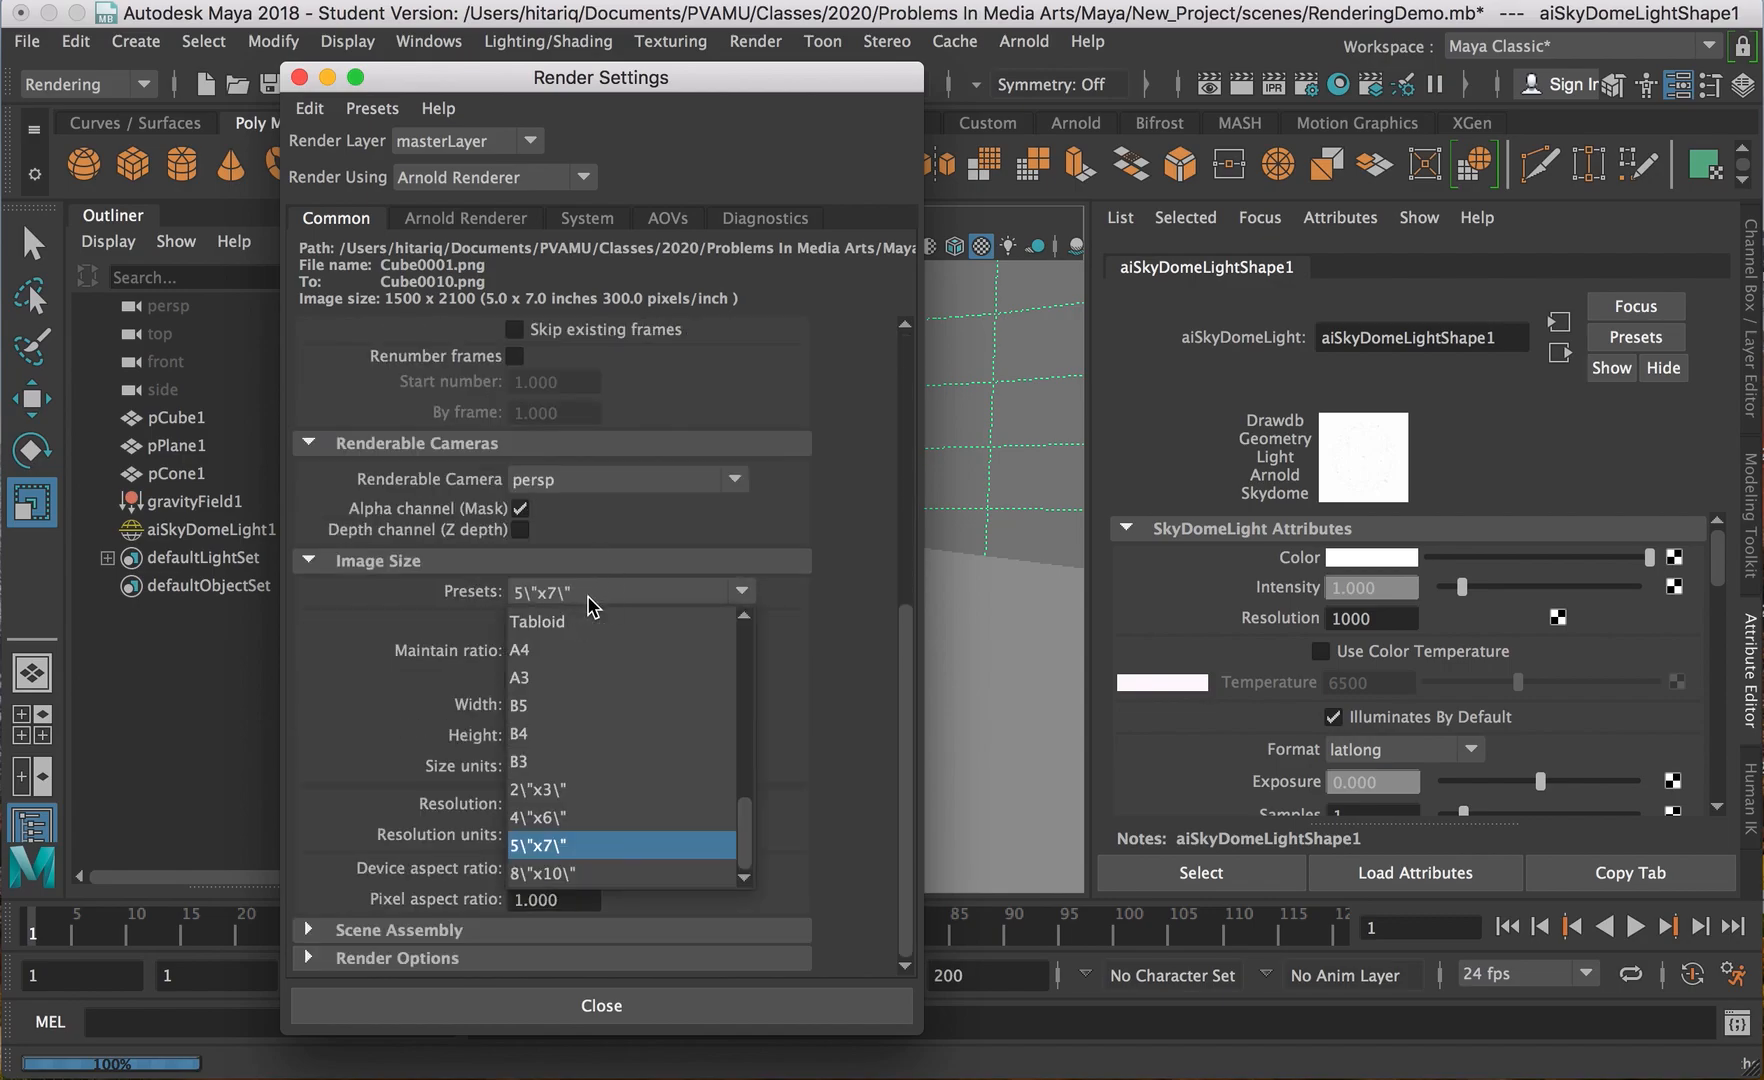
{"action": "scroll", "coordinate": [590, 710], "scroll_direction": "up", "scroll_amount": 4}
{"action": "scroll", "coordinate": [592, 714], "scroll_direction": "up", "scroll_amount": 5}
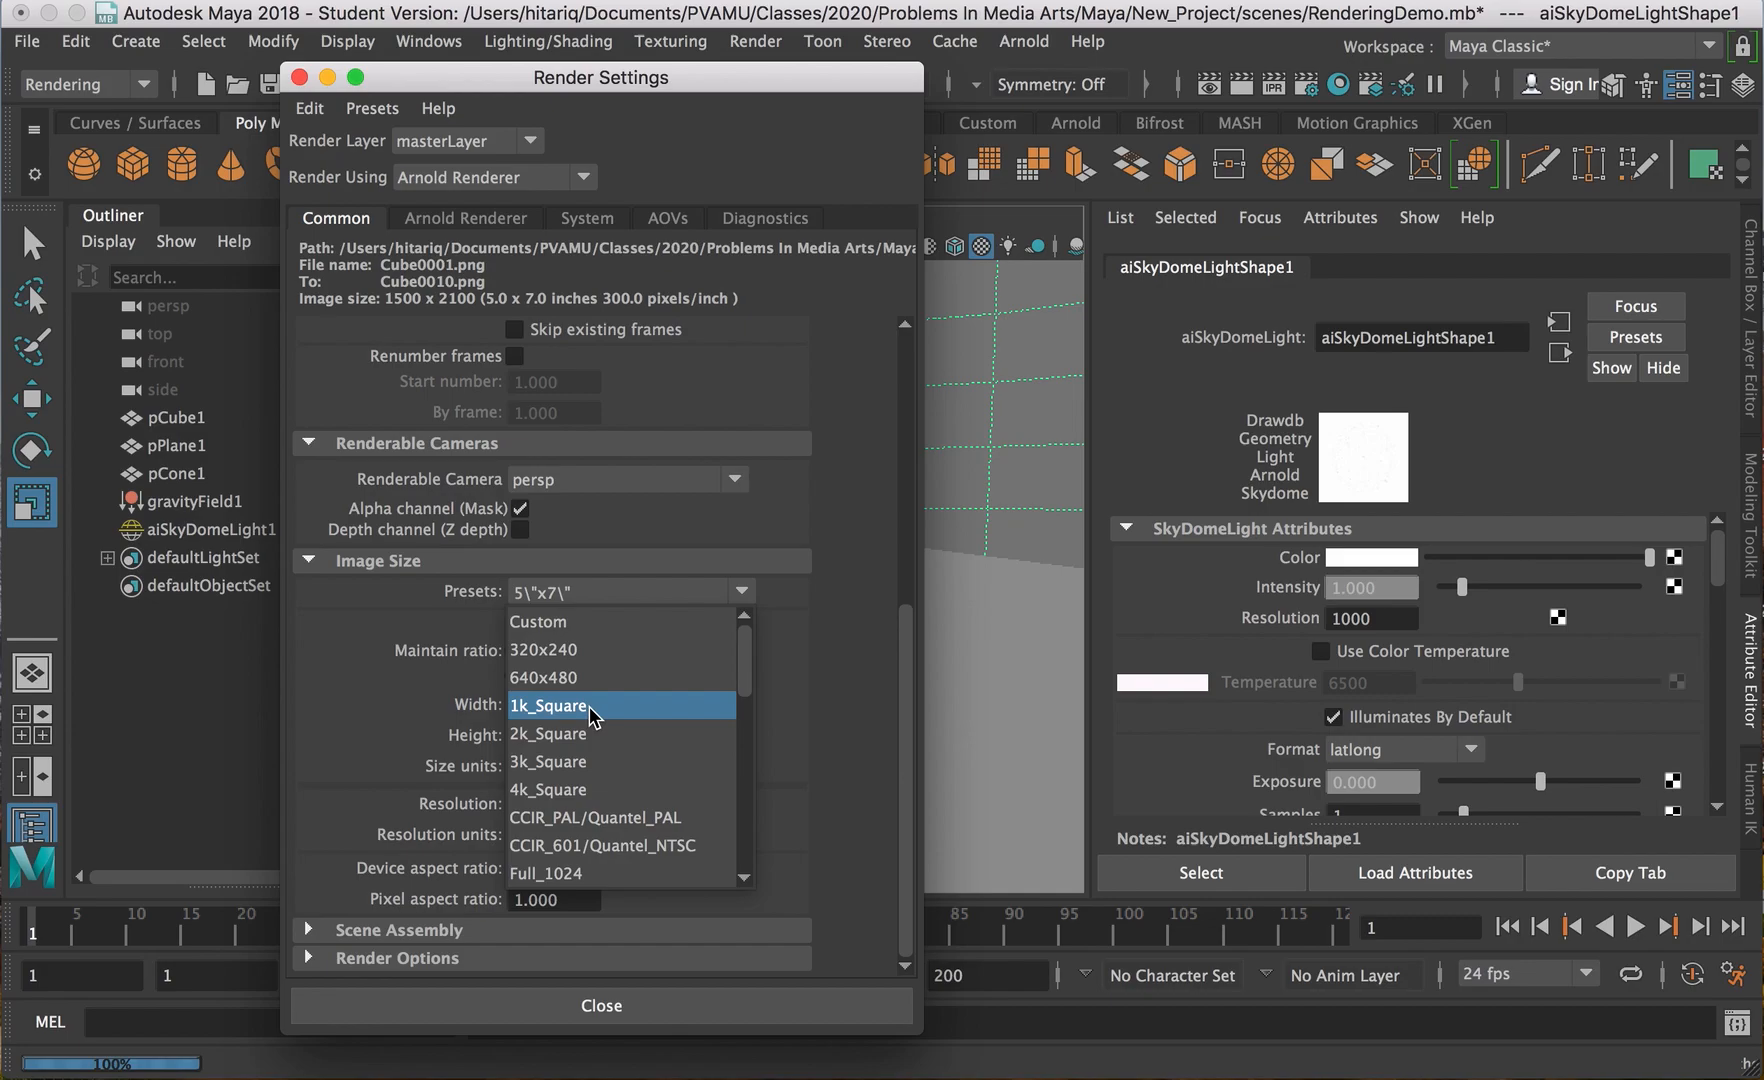
{"action": "left_click", "coordinate": [588, 649]}
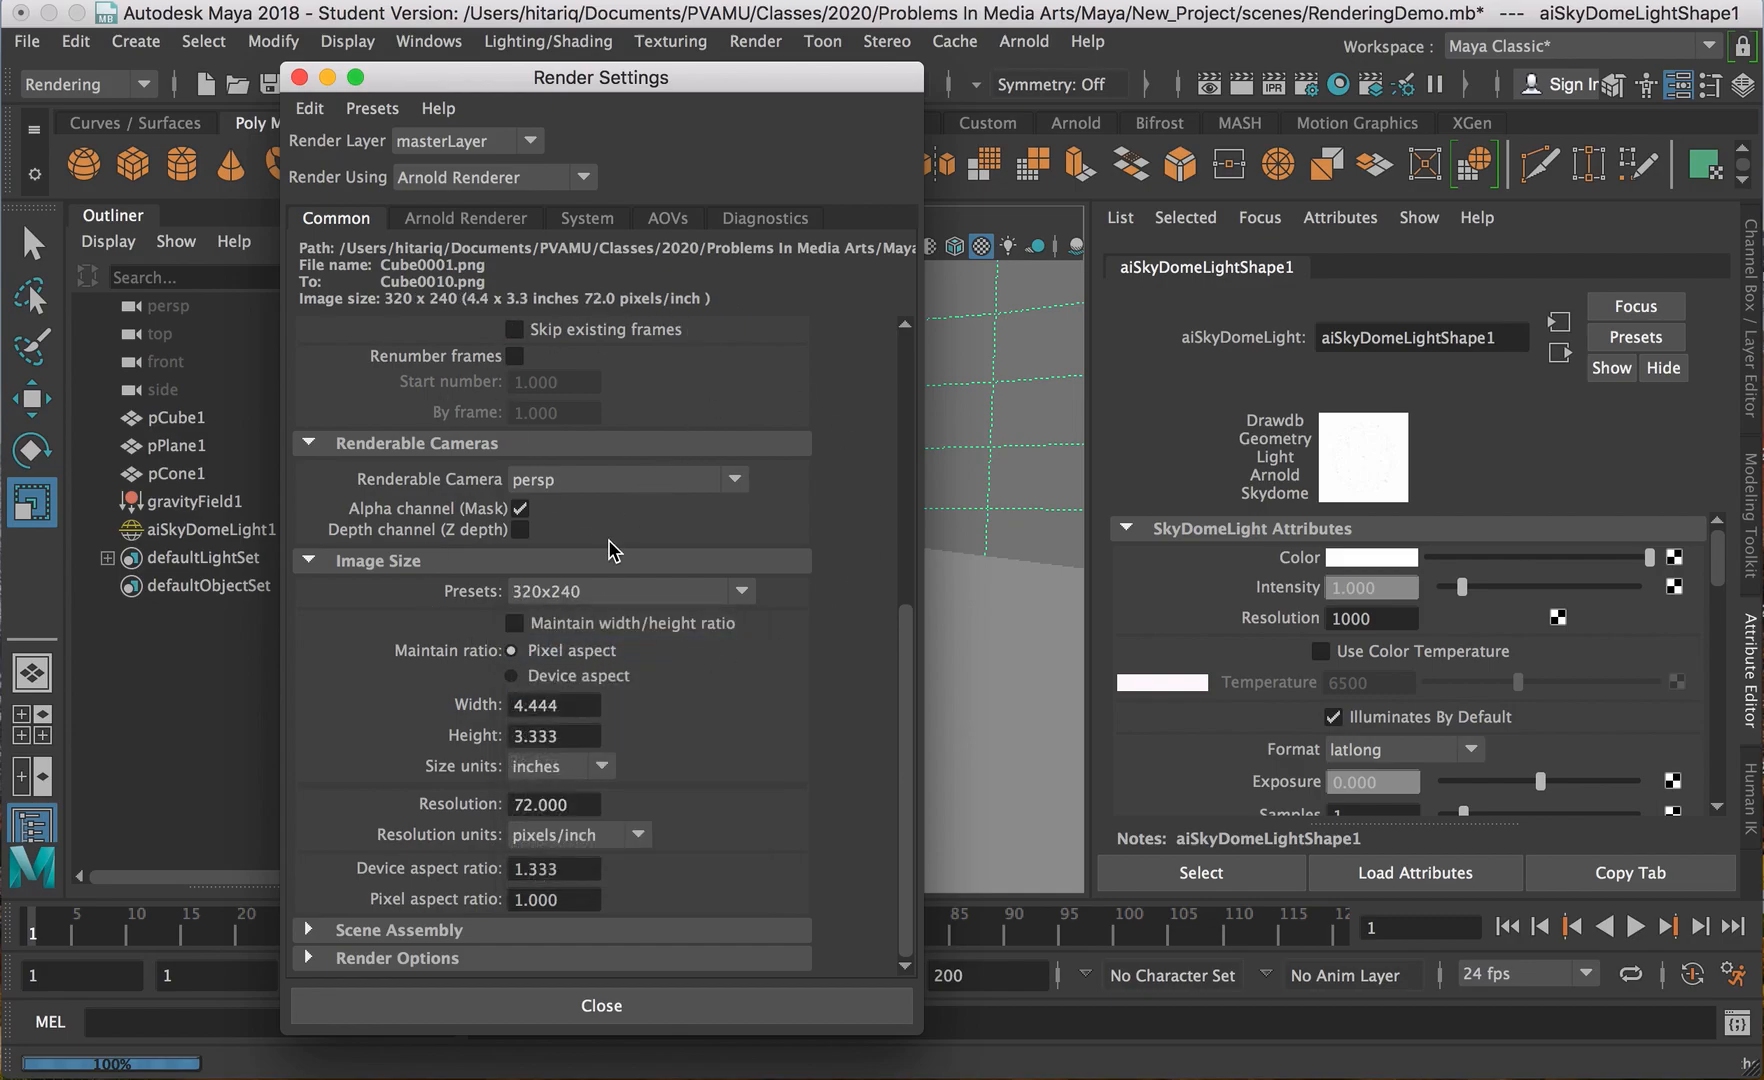
{"action": "scroll", "coordinate": [608, 542], "scroll_direction": "up", "scroll_amount": 10}
{"action": "scroll", "coordinate": [611, 552], "scroll_direction": "down", "scroll_amount": 10}
{"action": "scroll", "coordinate": [610, 760], "scroll_direction": "up", "scroll_amount": 8}
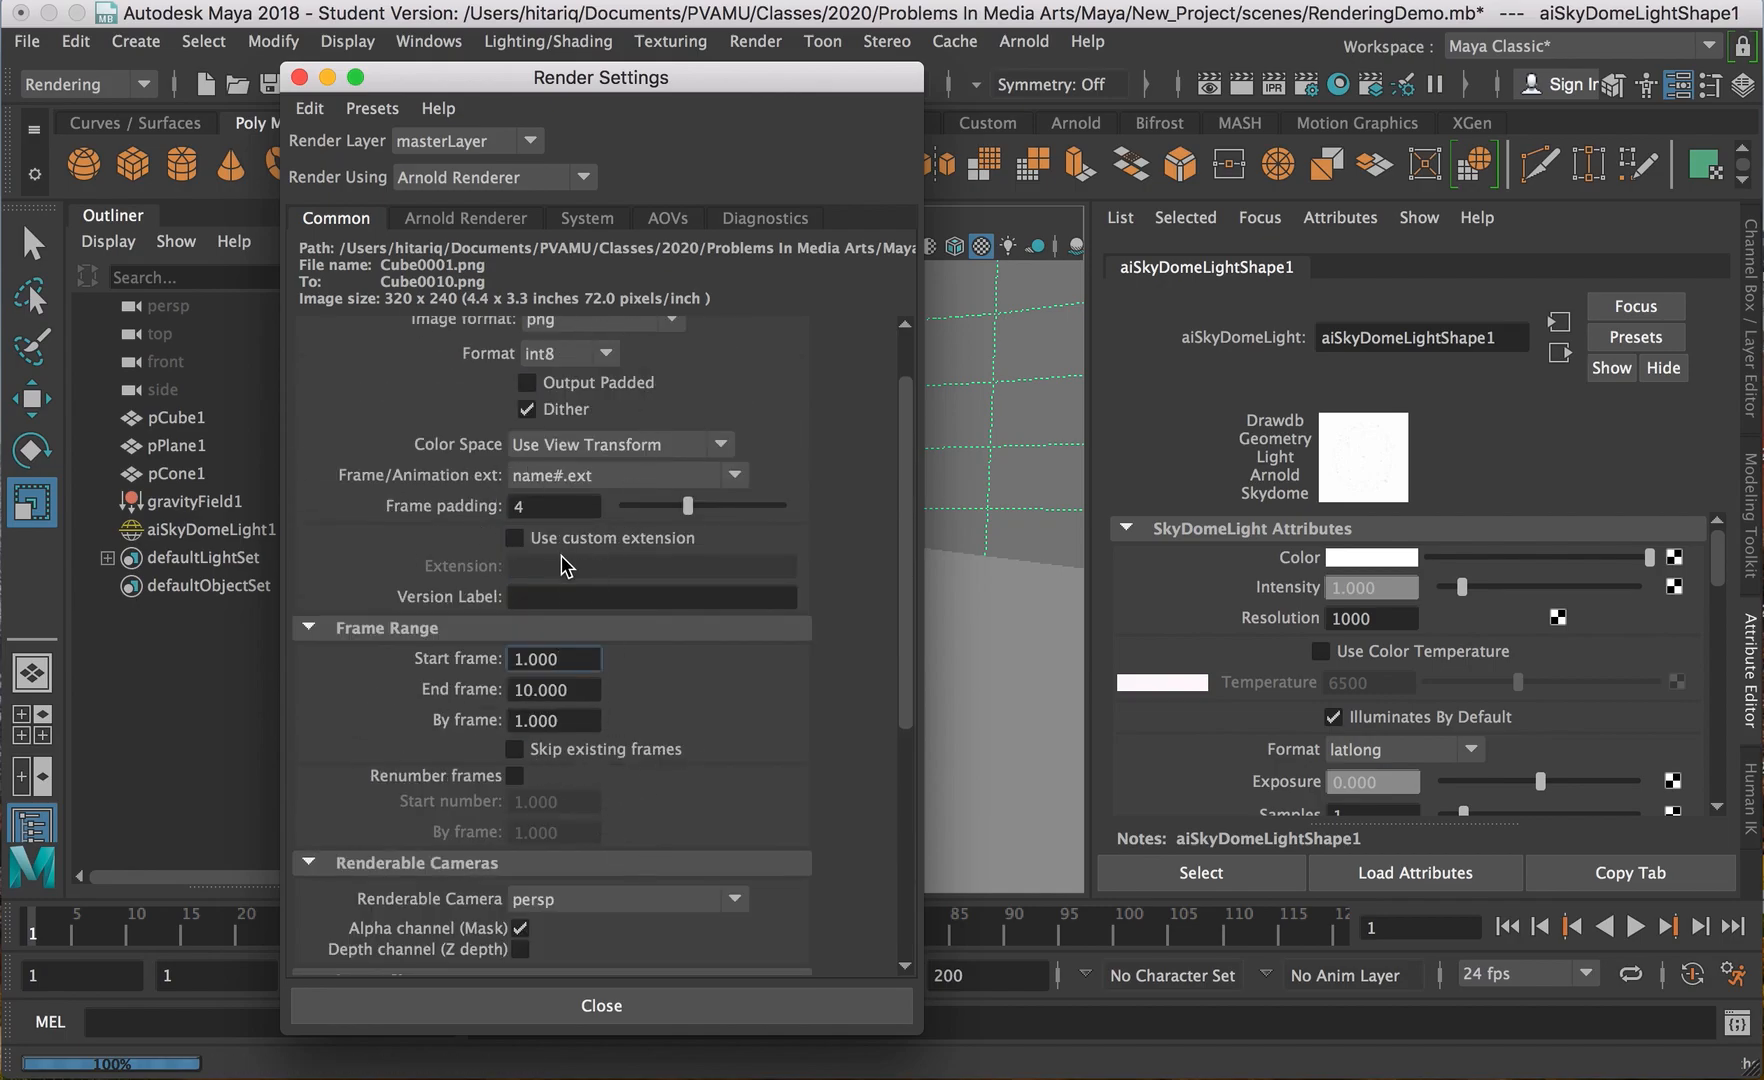
{"action": "scroll", "coordinate": [566, 570], "scroll_direction": "up", "scroll_amount": 2}
{"action": "left_click", "coordinate": [598, 1008]}
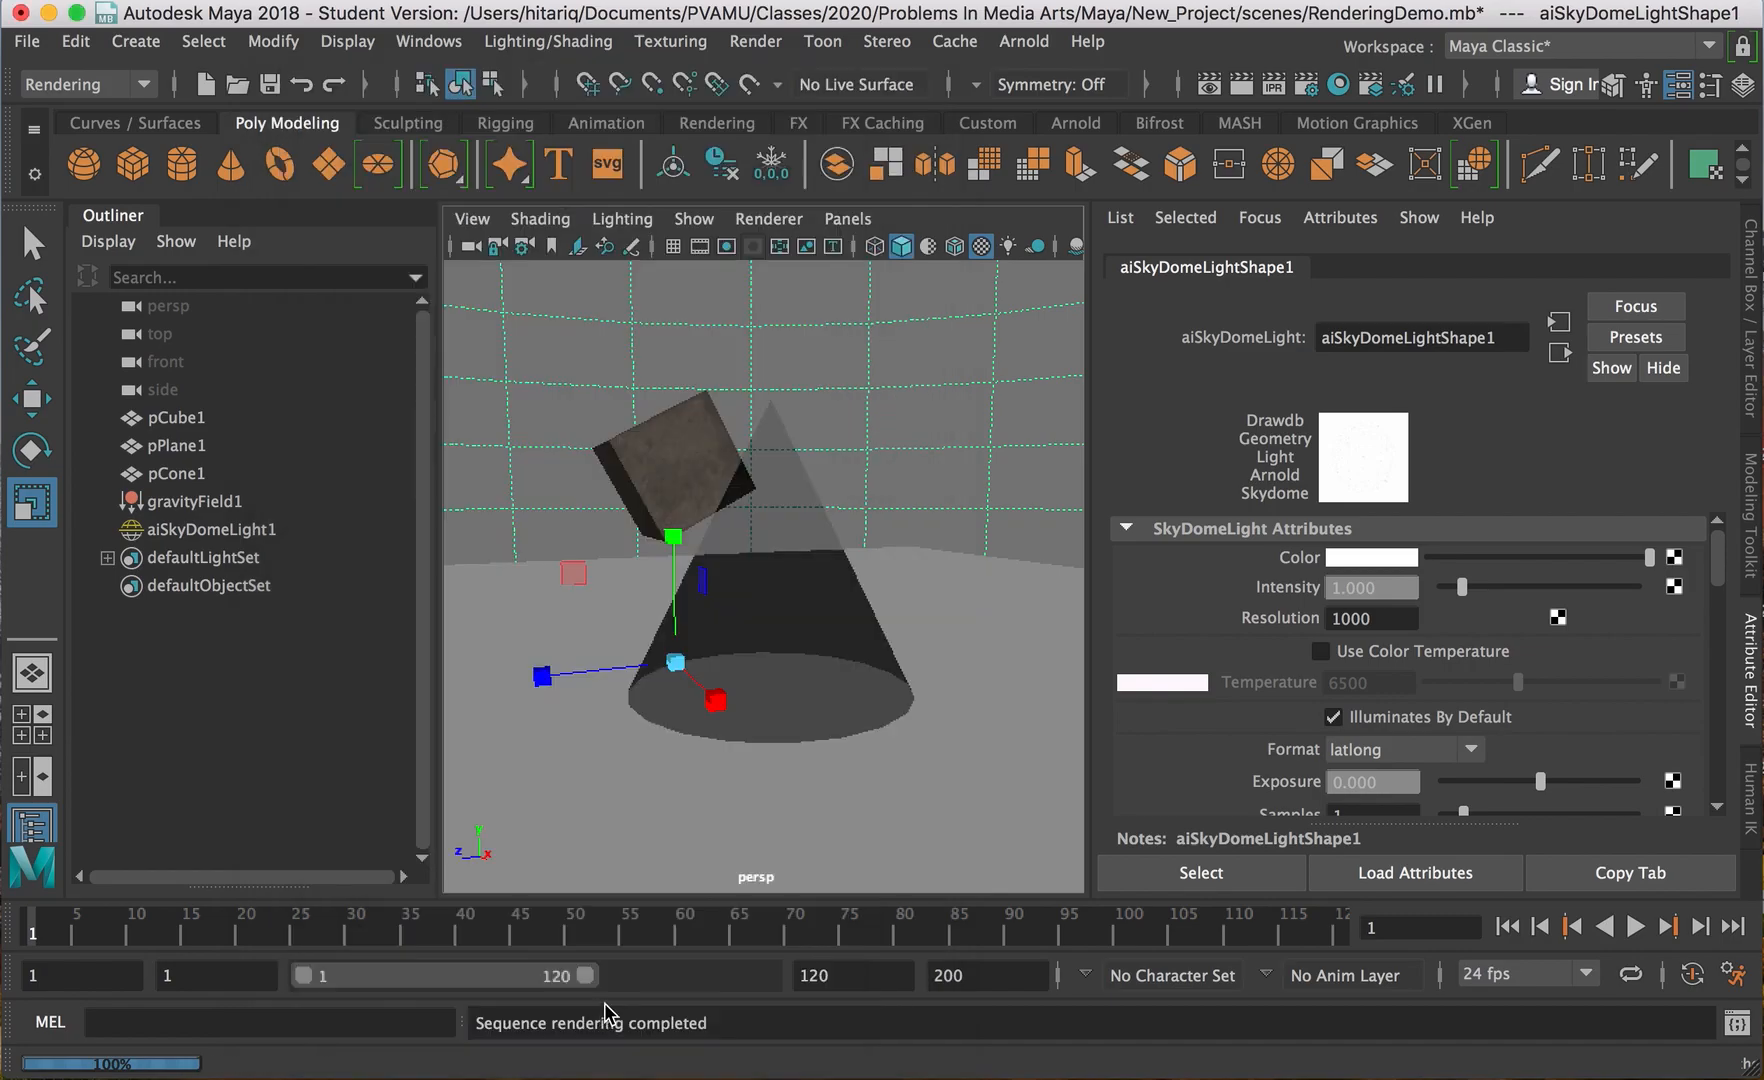
Render the animation frames as a numbered image sequence with Render Sequence.
{"action": "left_click", "coordinate": [756, 42]}
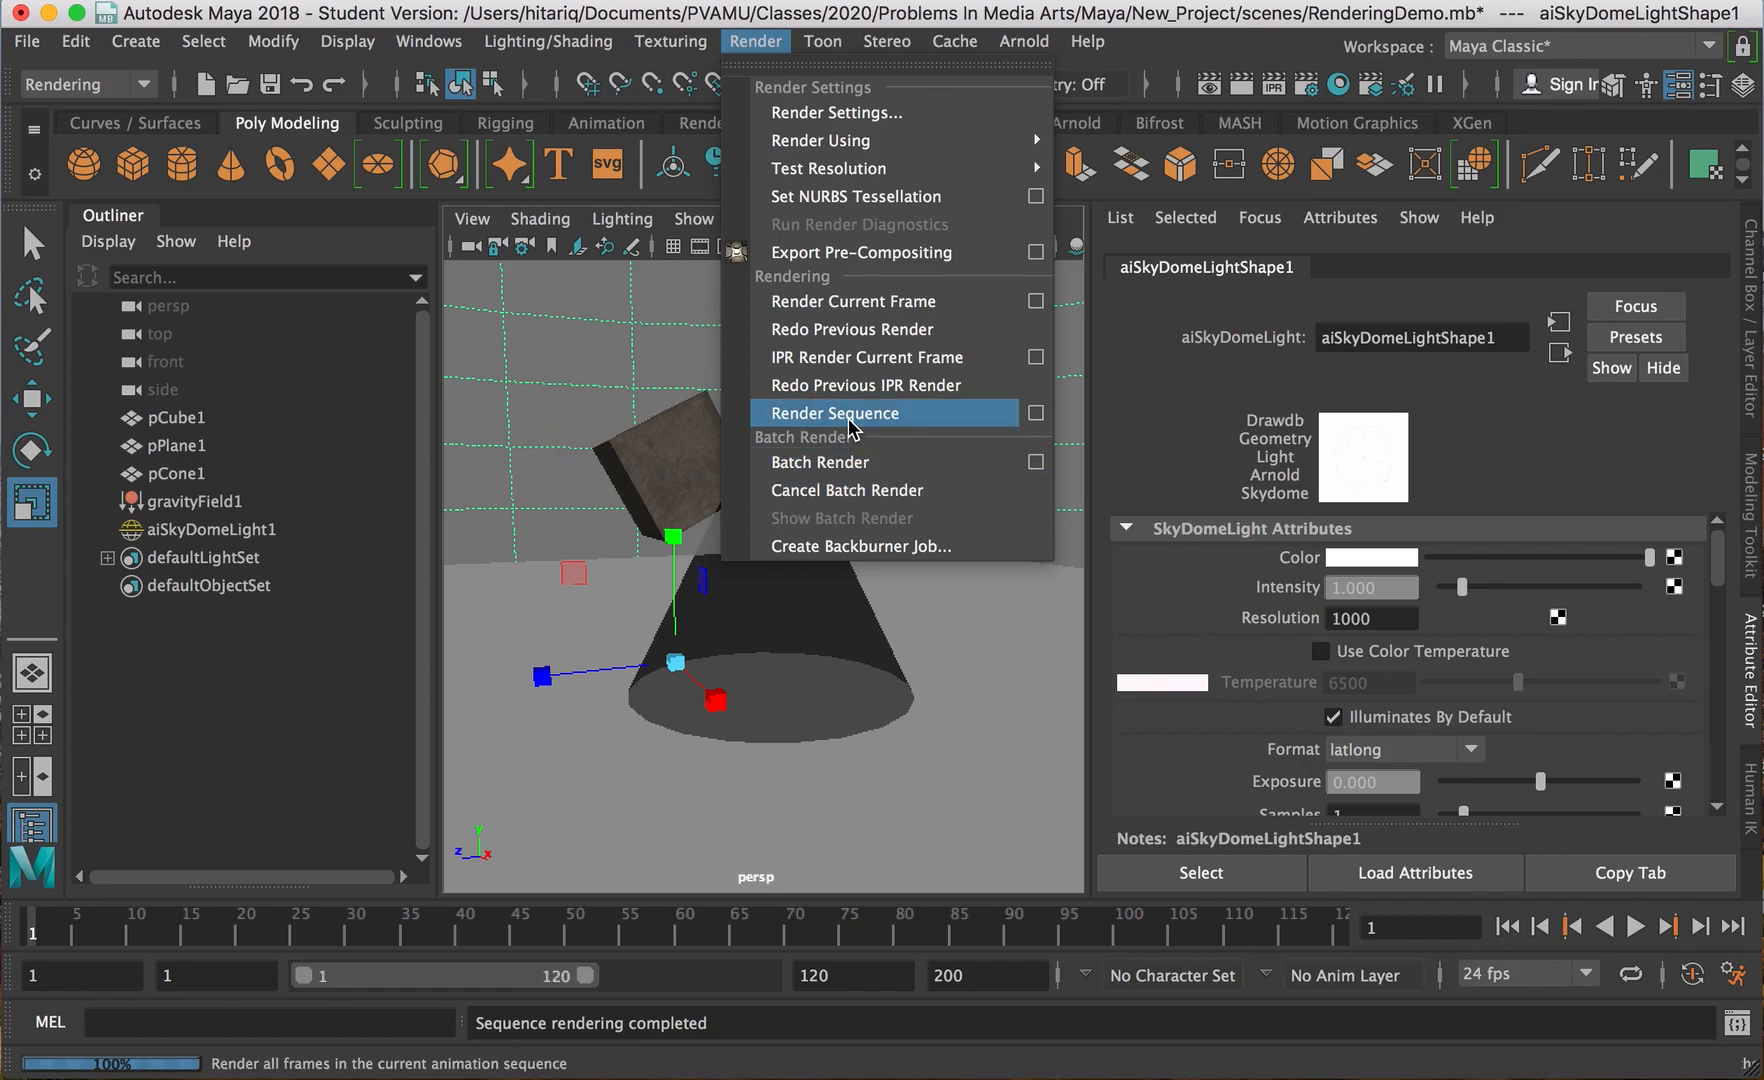
{"action": "left_click", "coordinate": [955, 415]}
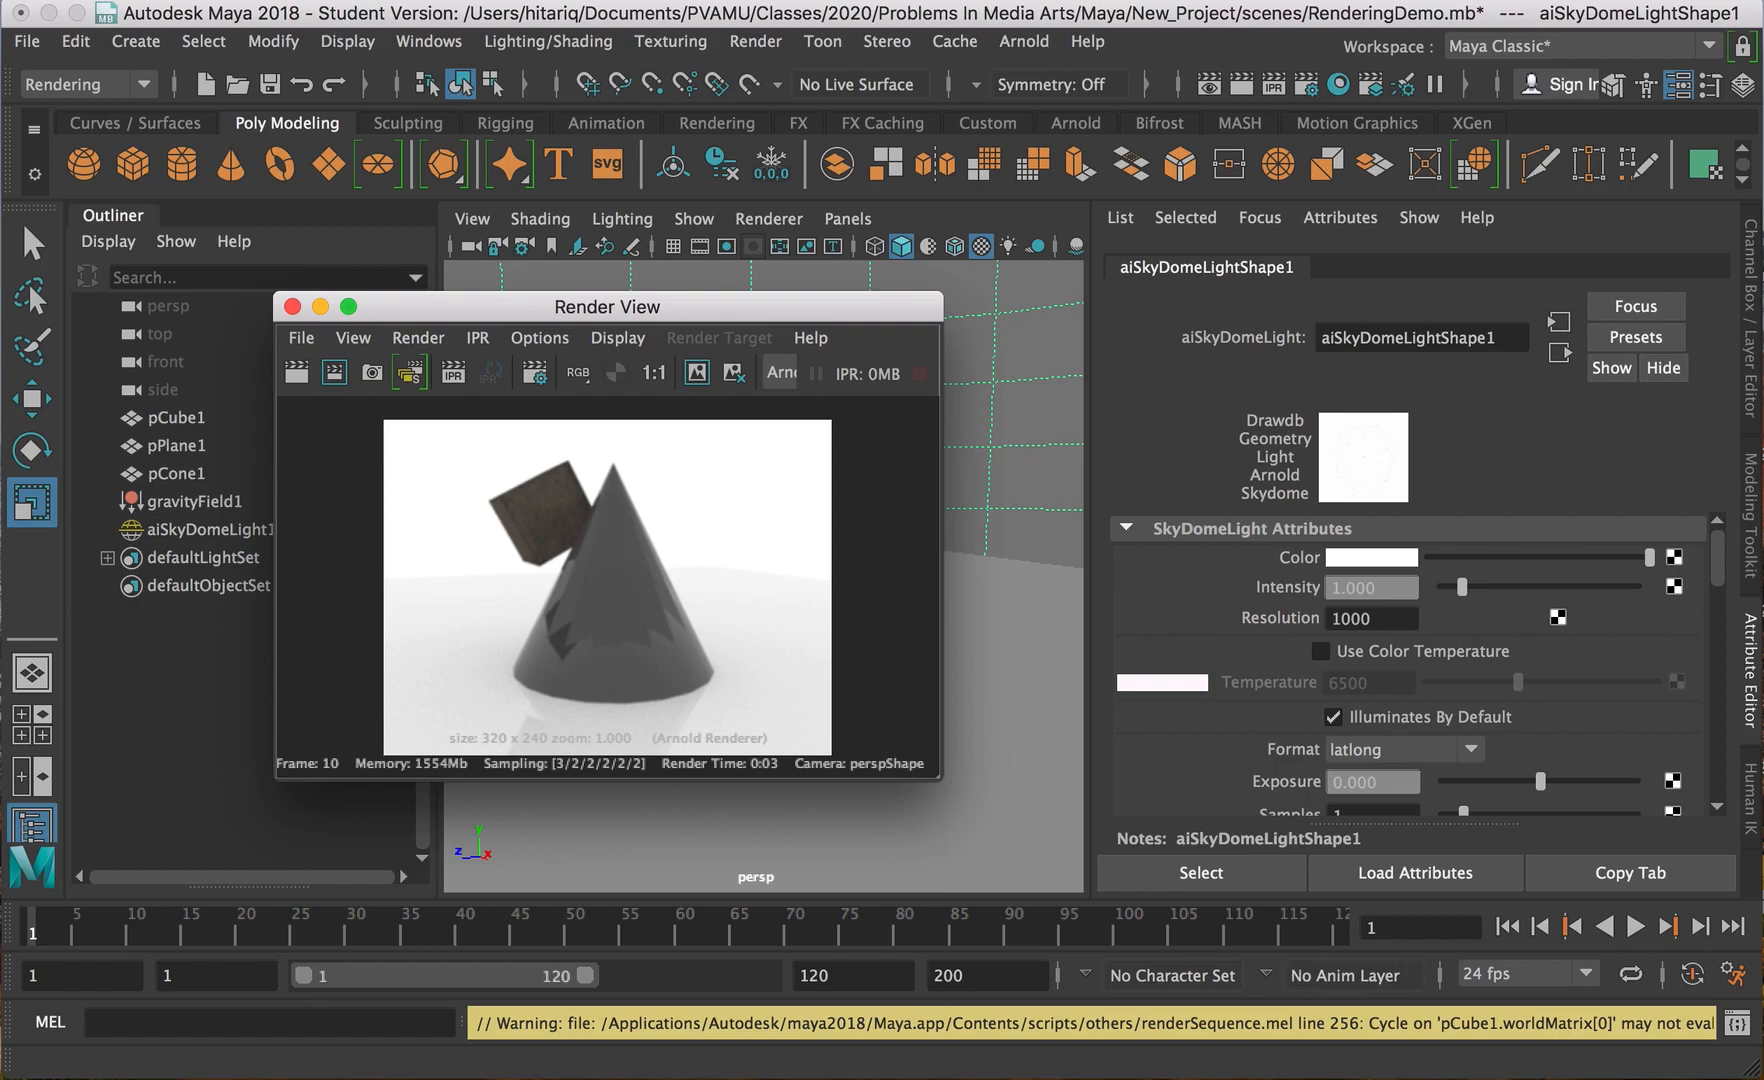
Switch to Finder and open the images folder of New_Project, inside the 2020 Problems In Media Arts Maya folder under PVAMU.
{"action": "left_click", "coordinate": [85, 1078]}
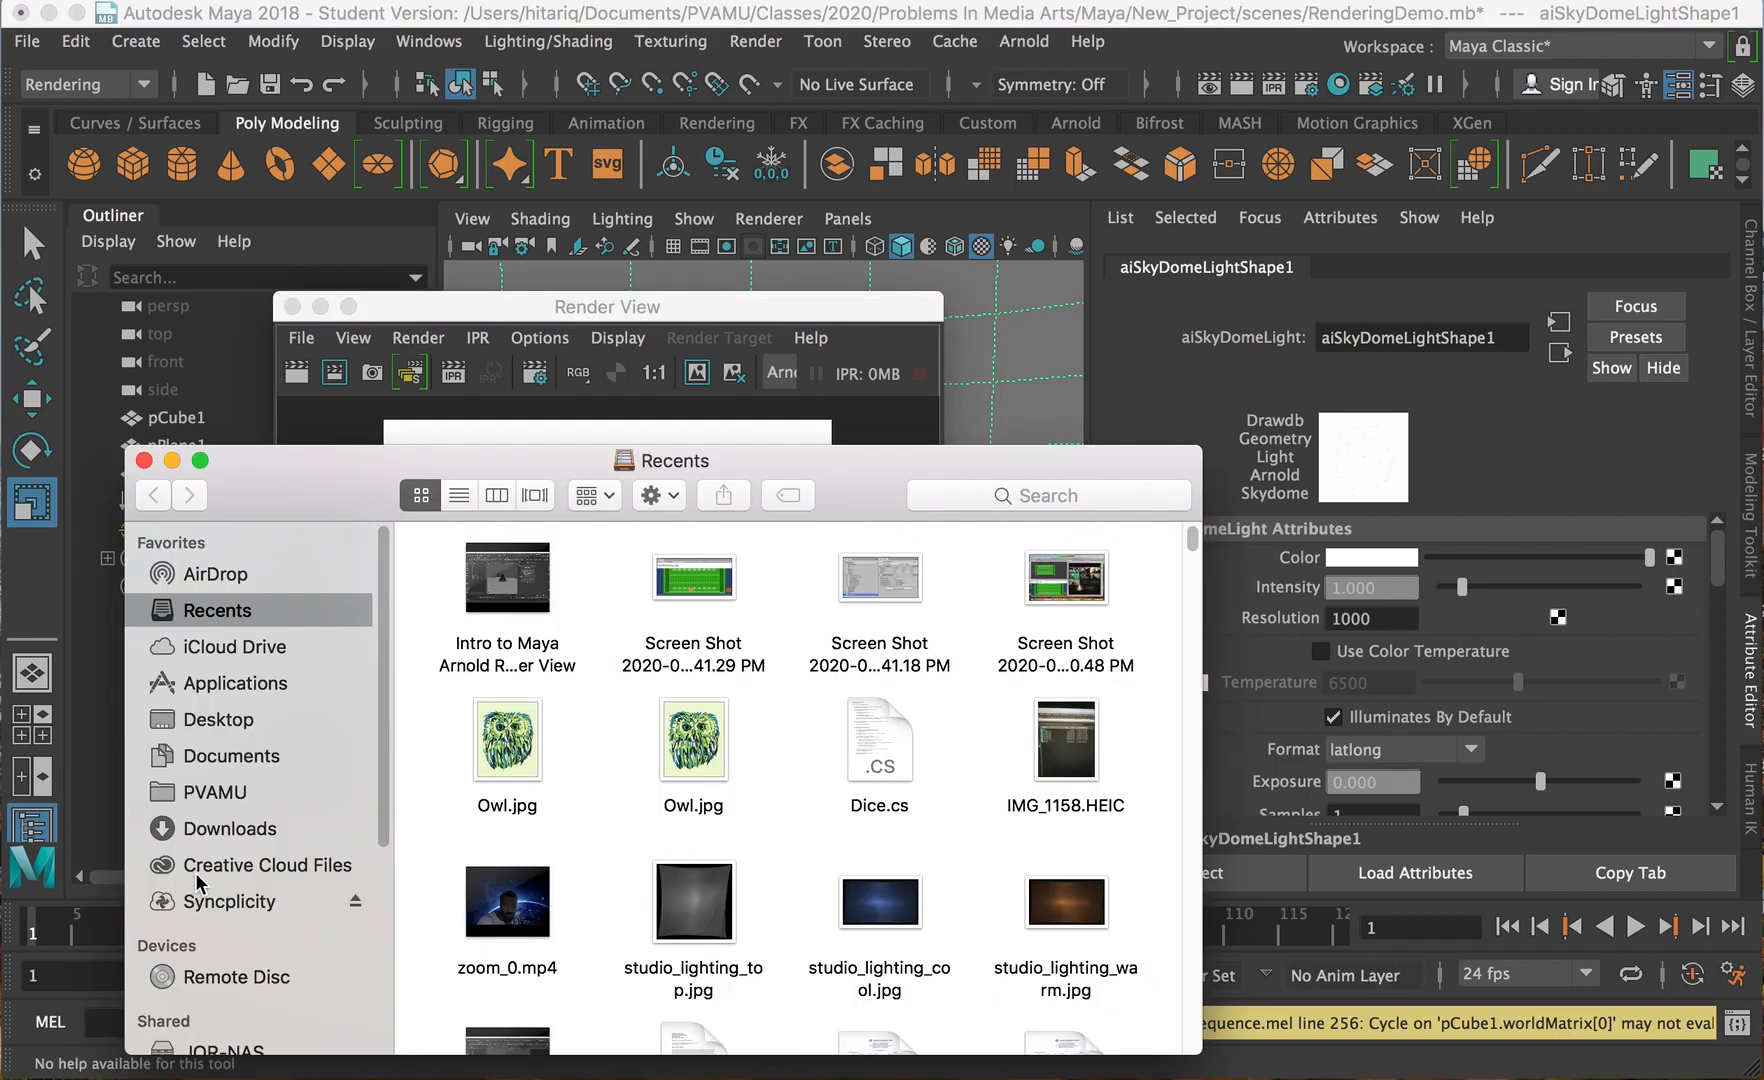
{"action": "left_click", "coordinate": [238, 797]}
{"action": "left_click", "coordinate": [488, 583]}
{"action": "left_click", "coordinate": [790, 612]}
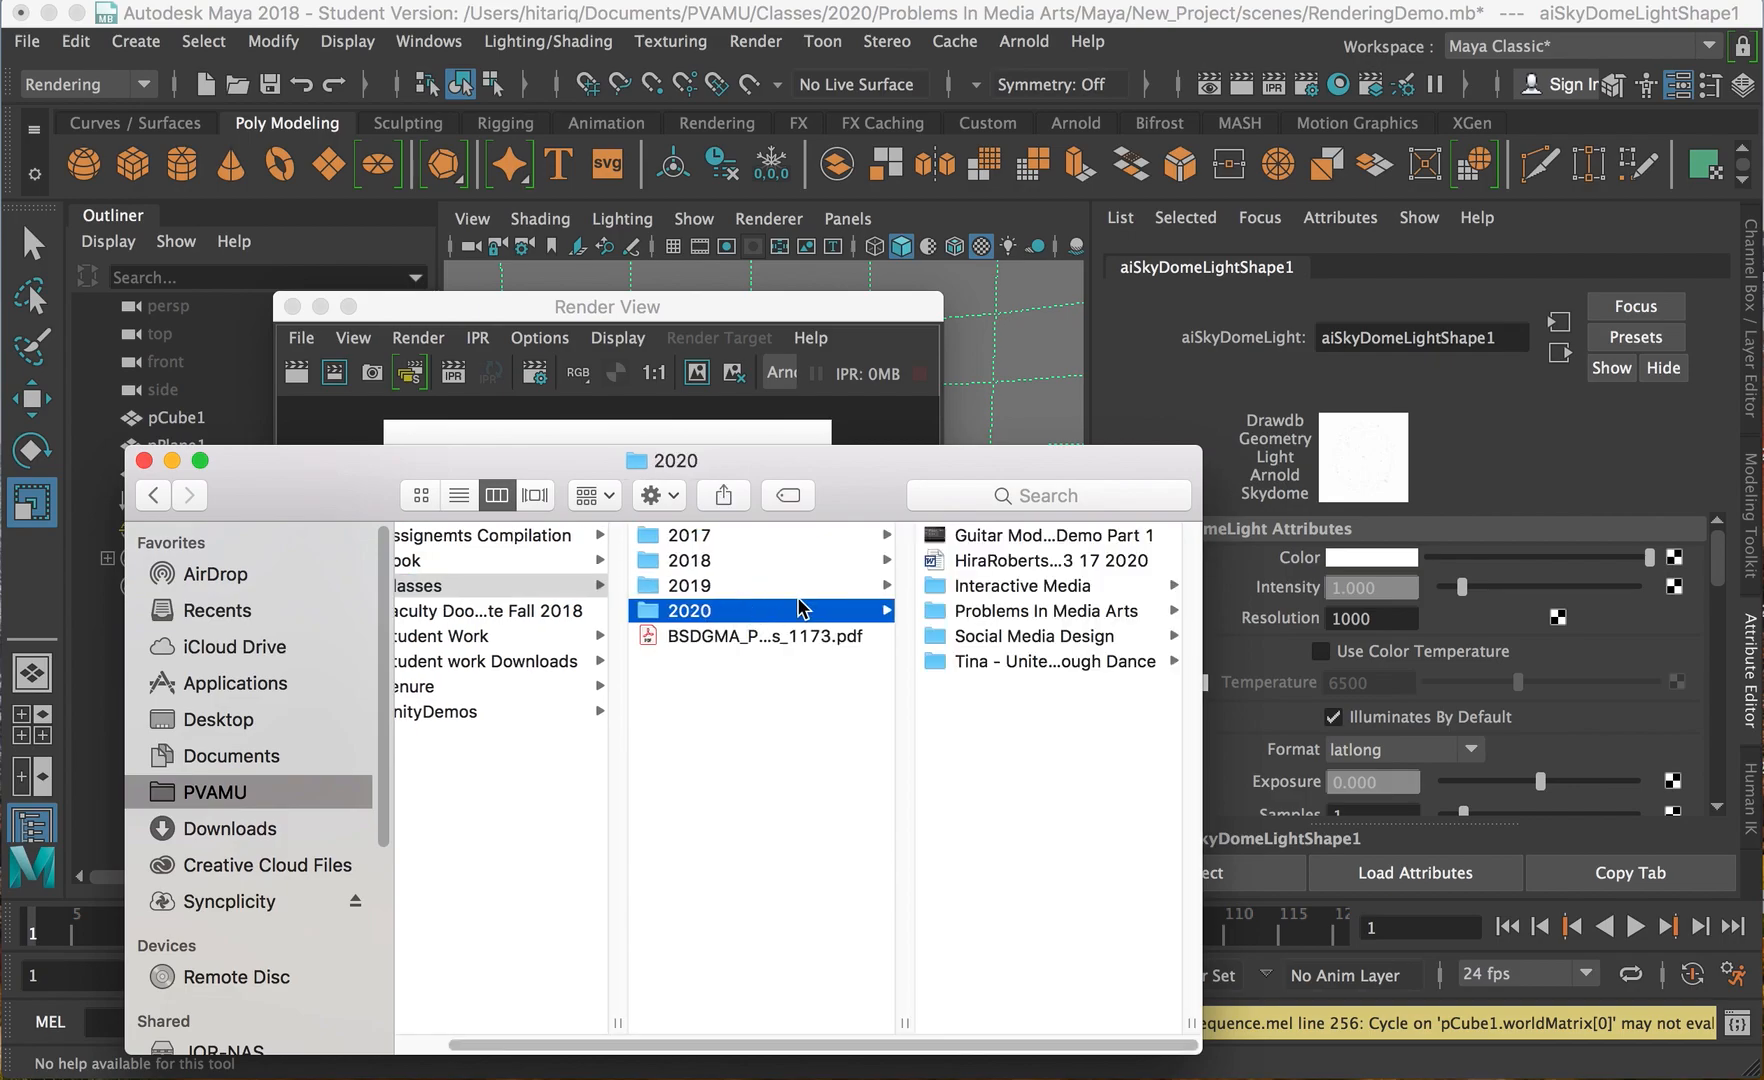
{"action": "left_click", "coordinate": [1029, 612]}
{"action": "left_click", "coordinate": [985, 610]}
{"action": "left_click", "coordinate": [1030, 538]}
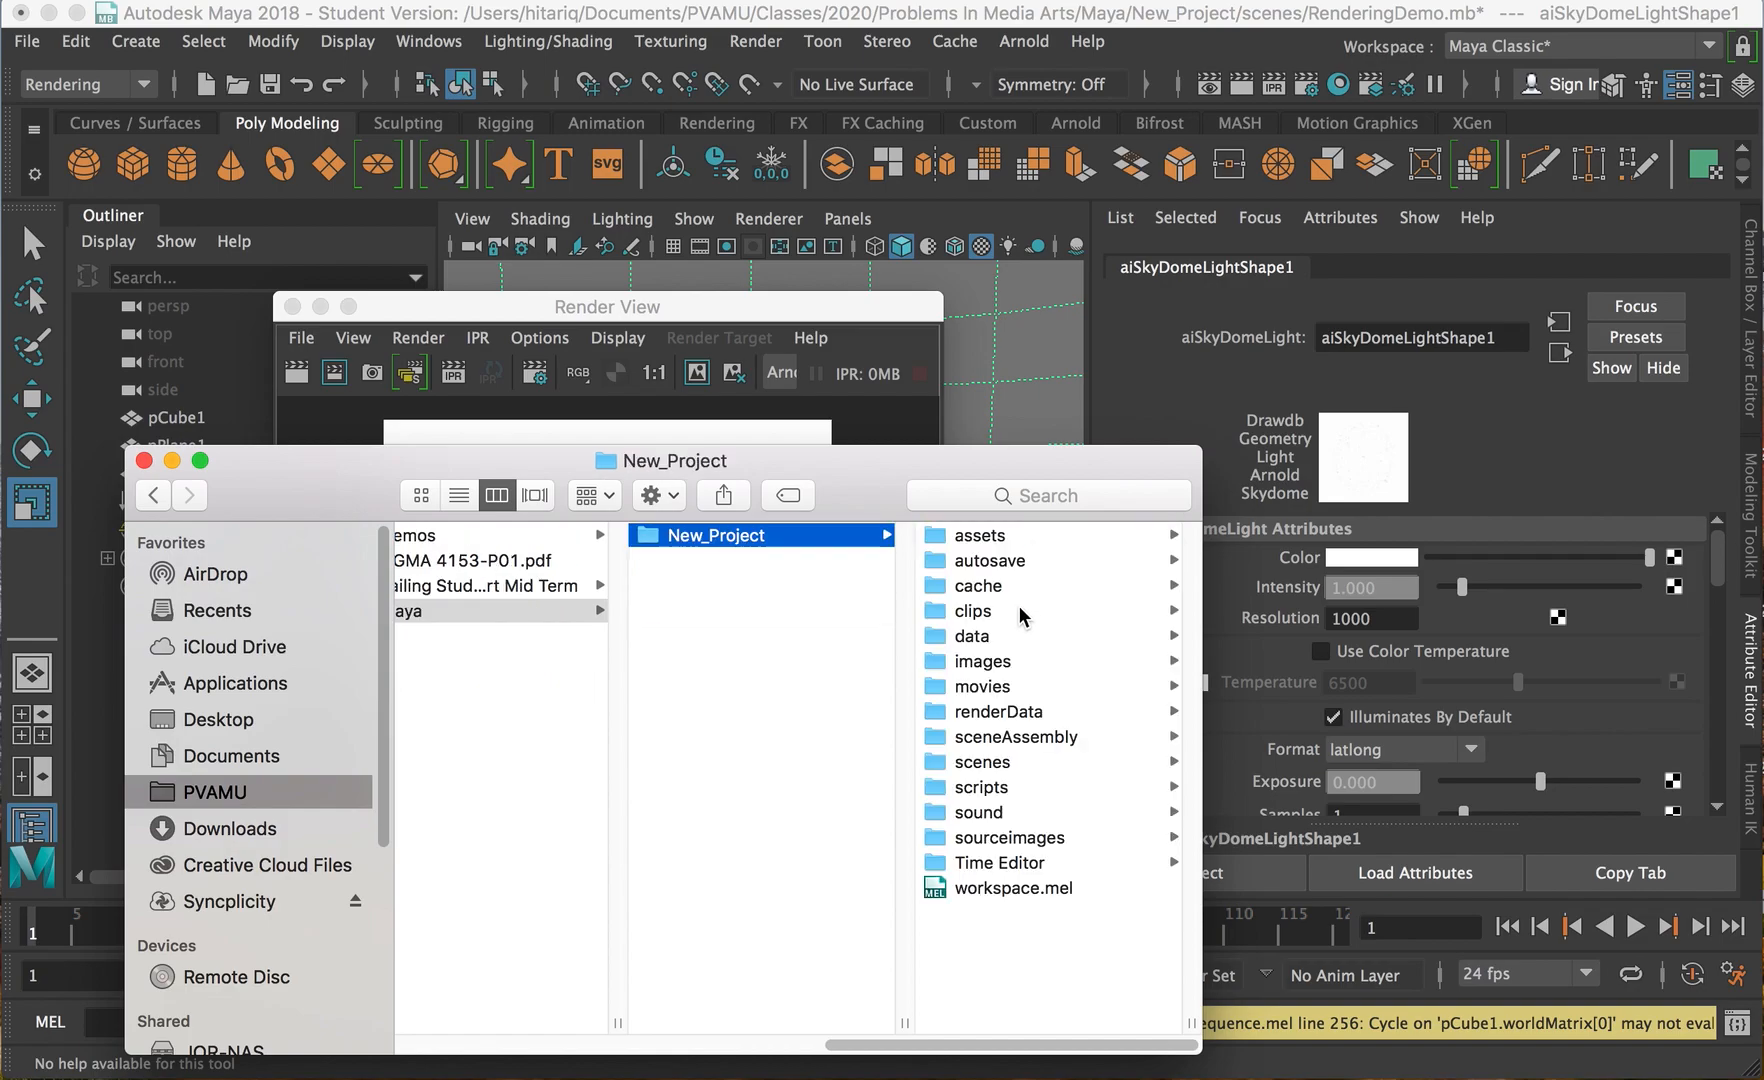
{"action": "left_click", "coordinate": [995, 661]}
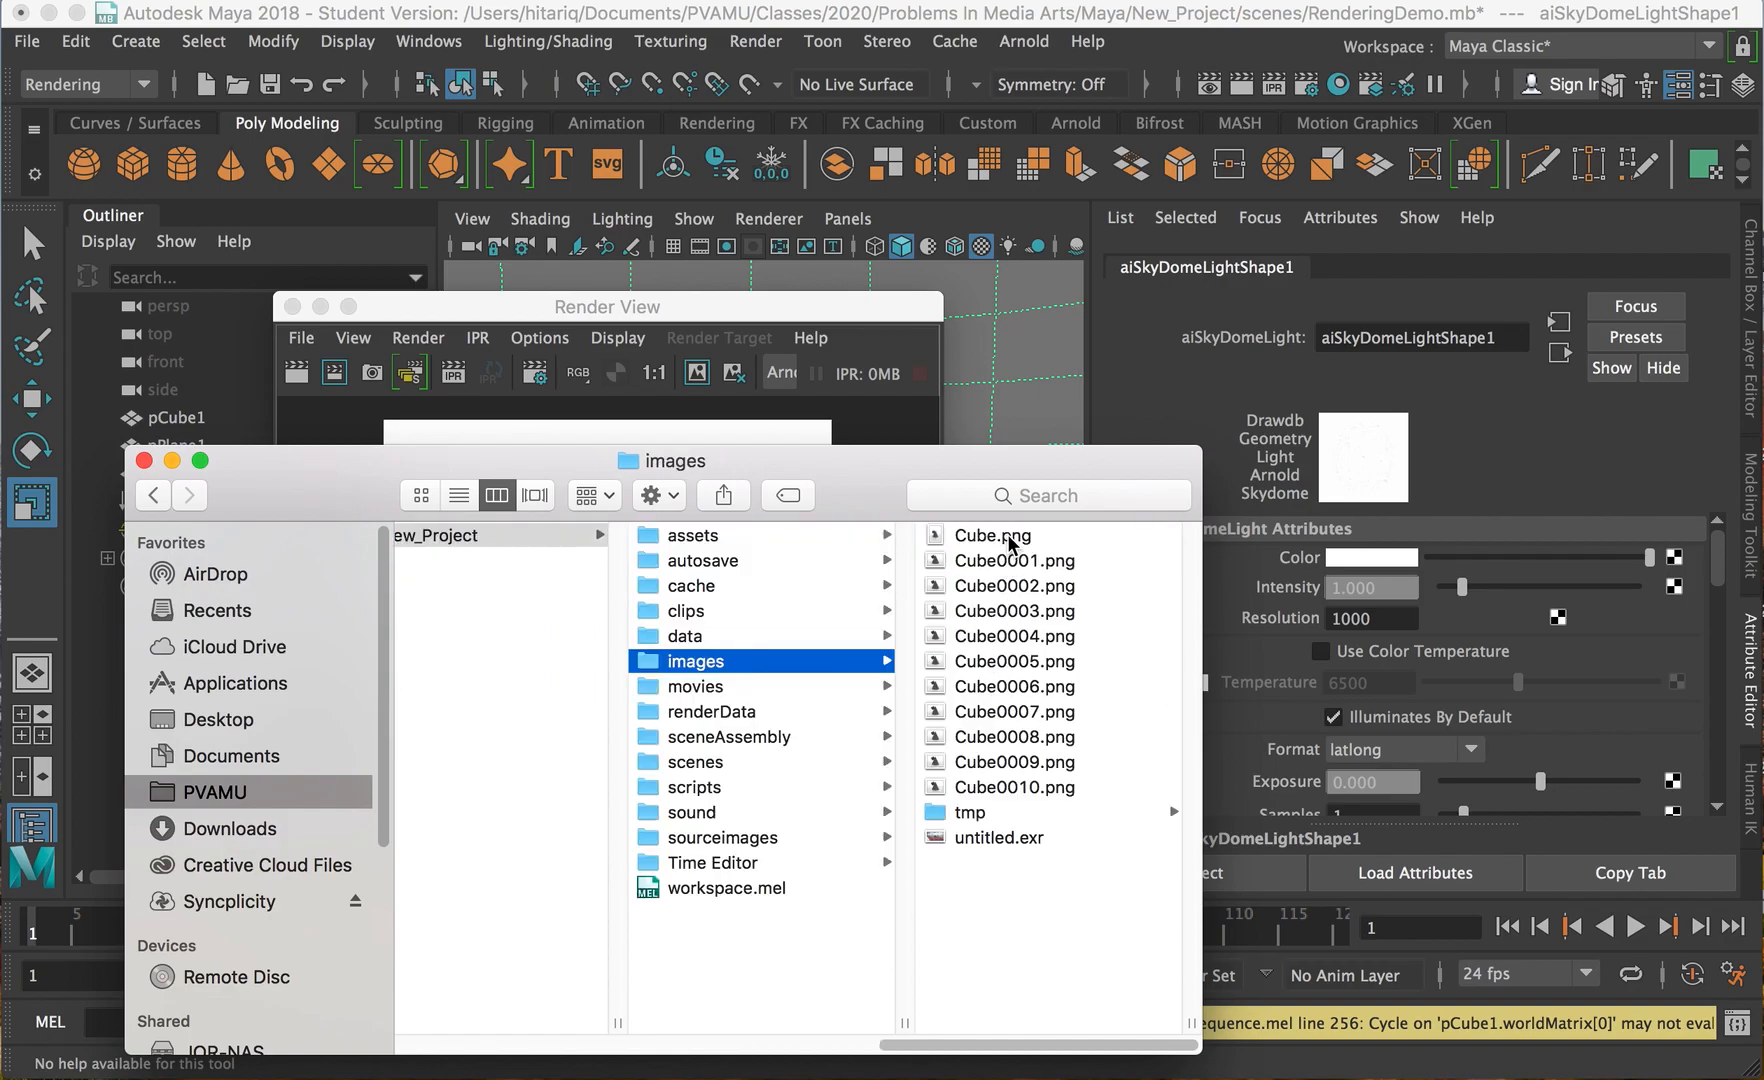
Preview the rendered frames Cube0001.png to Cube0010.png one after another, going back and forth through the sequence, and close the preview.
{"action": "left_click", "coordinate": [998, 562]}
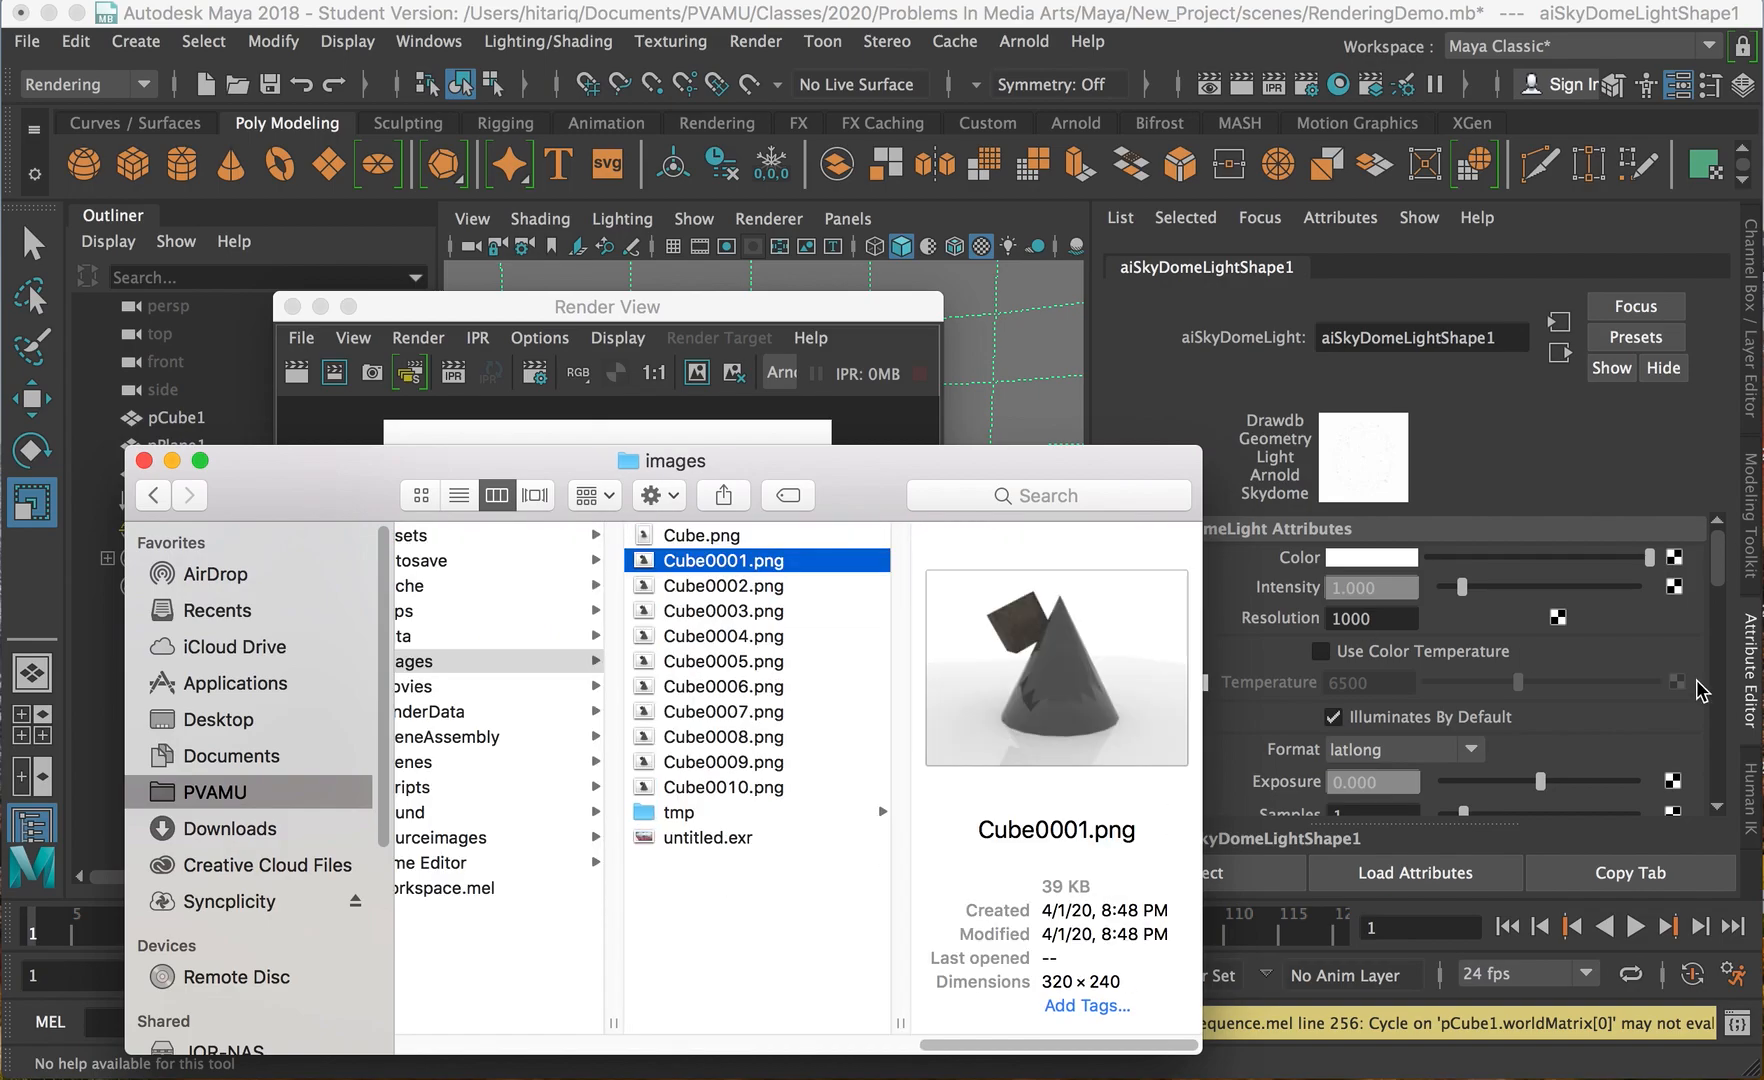
{"action": "key", "text": "space"}
{"action": "key", "text": "Down"}
{"action": "key", "text": "Down"}
{"action": "key", "text": "Down"}
{"action": "key", "text": "Down"}
{"action": "key", "text": "Down"}
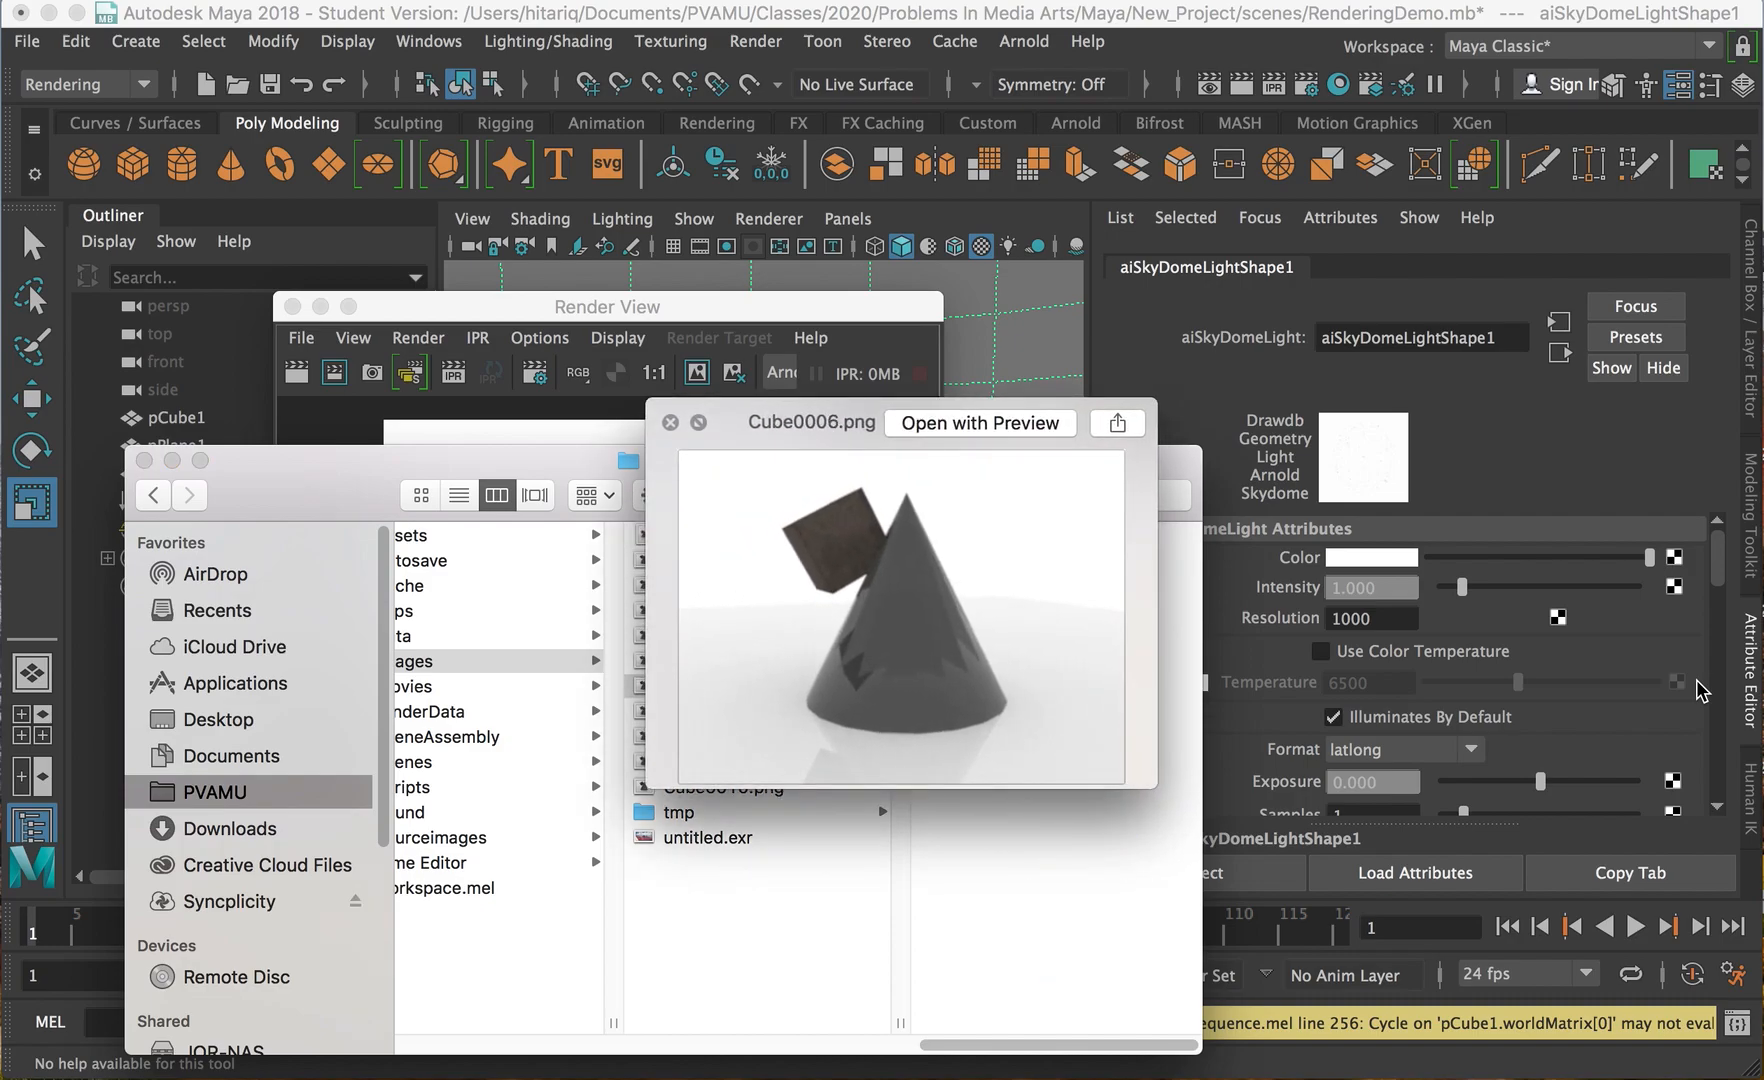
{"action": "key", "text": "Down"}
{"action": "key", "text": "Down"}
{"action": "key", "text": "Down"}
{"action": "key", "text": "Down"}
{"action": "key", "text": "Up"}
{"action": "key", "text": "Up"}
{"action": "key", "text": "Up"}
{"action": "key", "text": "Up"}
{"action": "key", "text": "Up"}
{"action": "key", "text": "Up"}
{"action": "key", "text": "Up"}
{"action": "key", "text": "Up"}
{"action": "key", "text": "Up"}
{"action": "key", "text": "Down"}
{"action": "key", "text": "Down"}
{"action": "key", "text": "Down"}
{"action": "key", "text": "Down"}
{"action": "key", "text": "Down"}
{"action": "key", "text": "Down"}
{"action": "key", "text": "Down"}
{"action": "key", "text": "Down"}
{"action": "key", "text": "Up"}
{"action": "key", "text": "Up"}
{"action": "key", "text": "Up"}
{"action": "key", "text": "Up"}
{"action": "key", "text": "Up"}
{"action": "key", "text": "Up"}
{"action": "key", "text": "Up"}
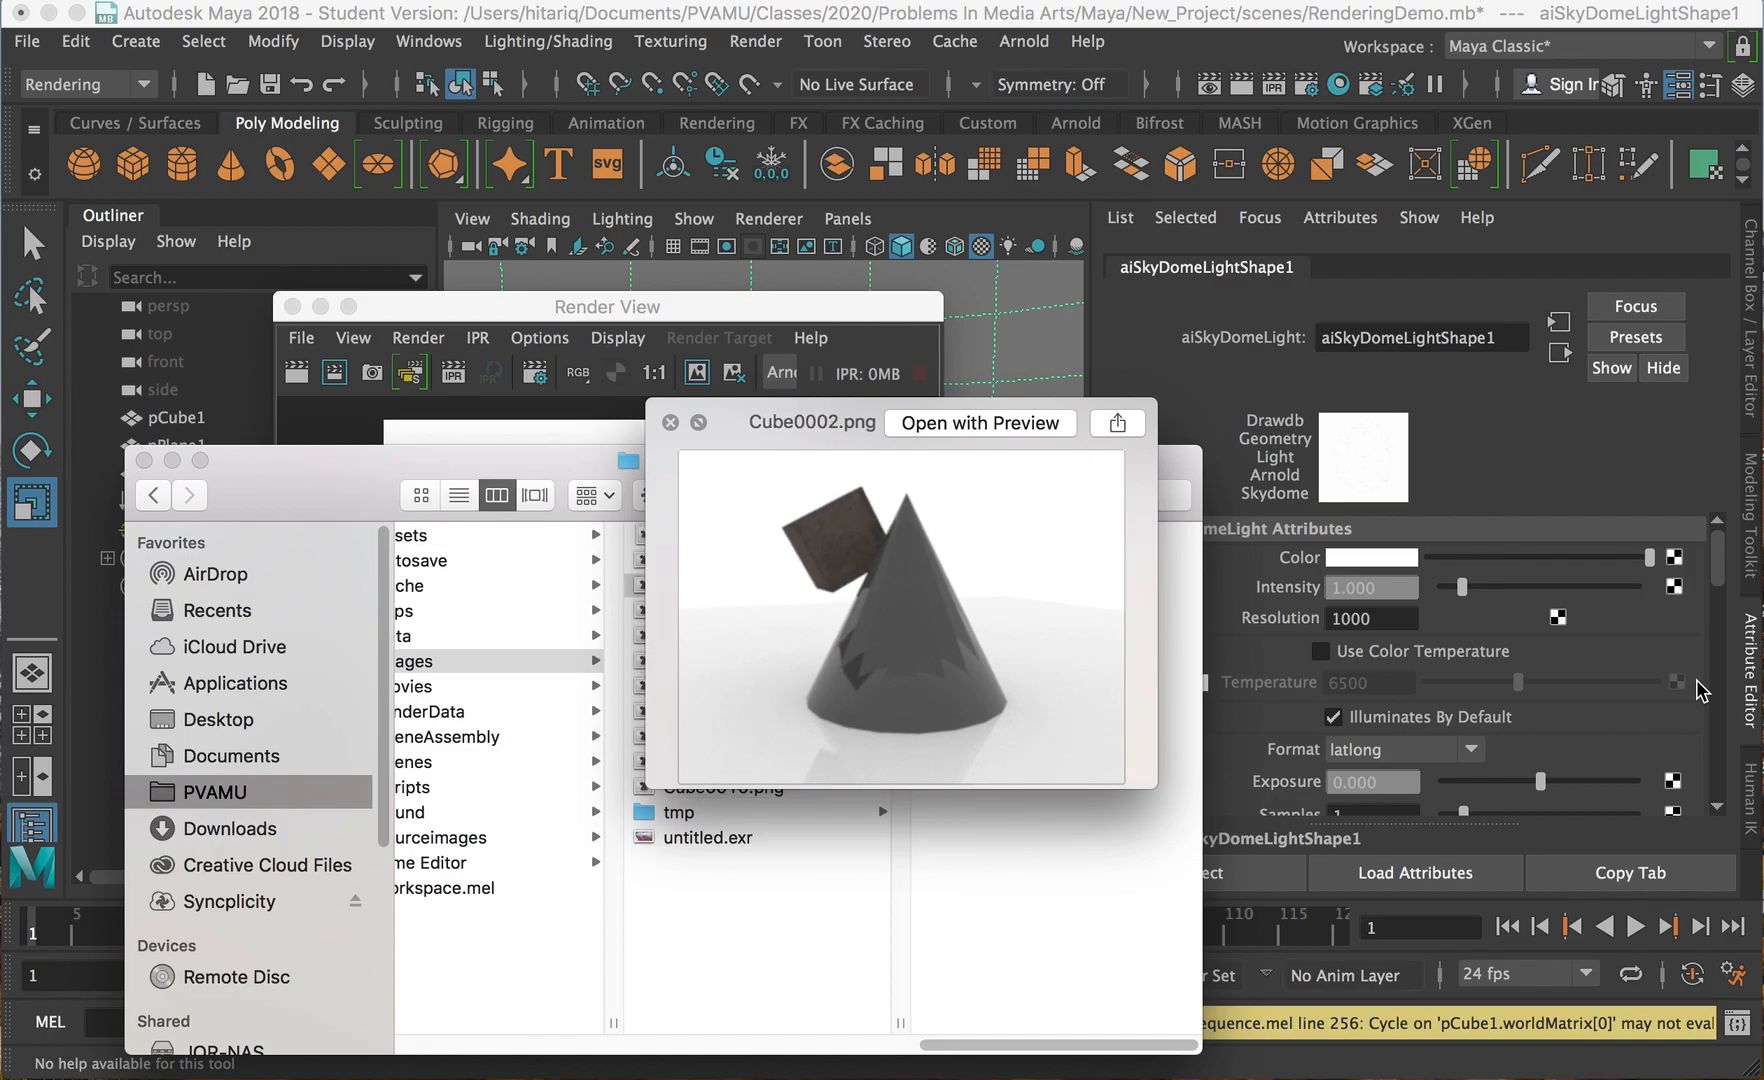
{"action": "key", "text": "Up"}
{"action": "key", "text": "space"}
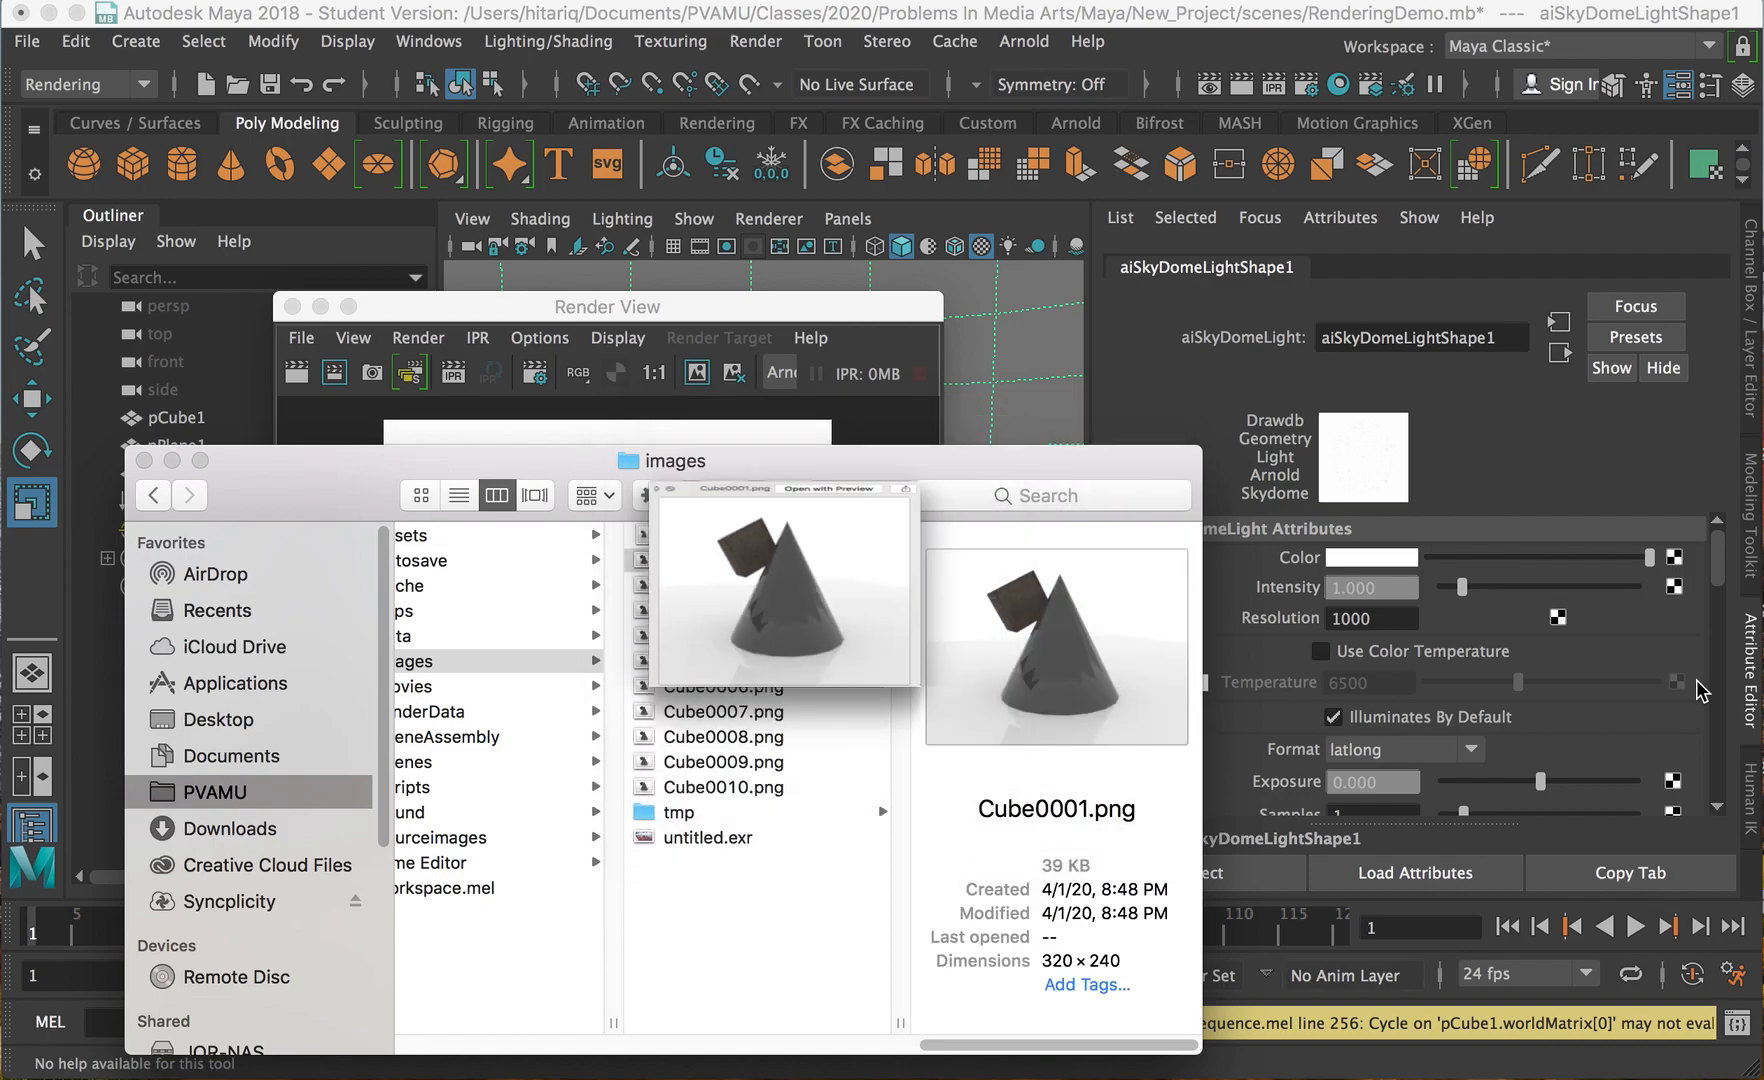
Select all numbered frames from Cube0001.png to Cube0010.png in the images folder.
{"action": "key", "text": "Left"}
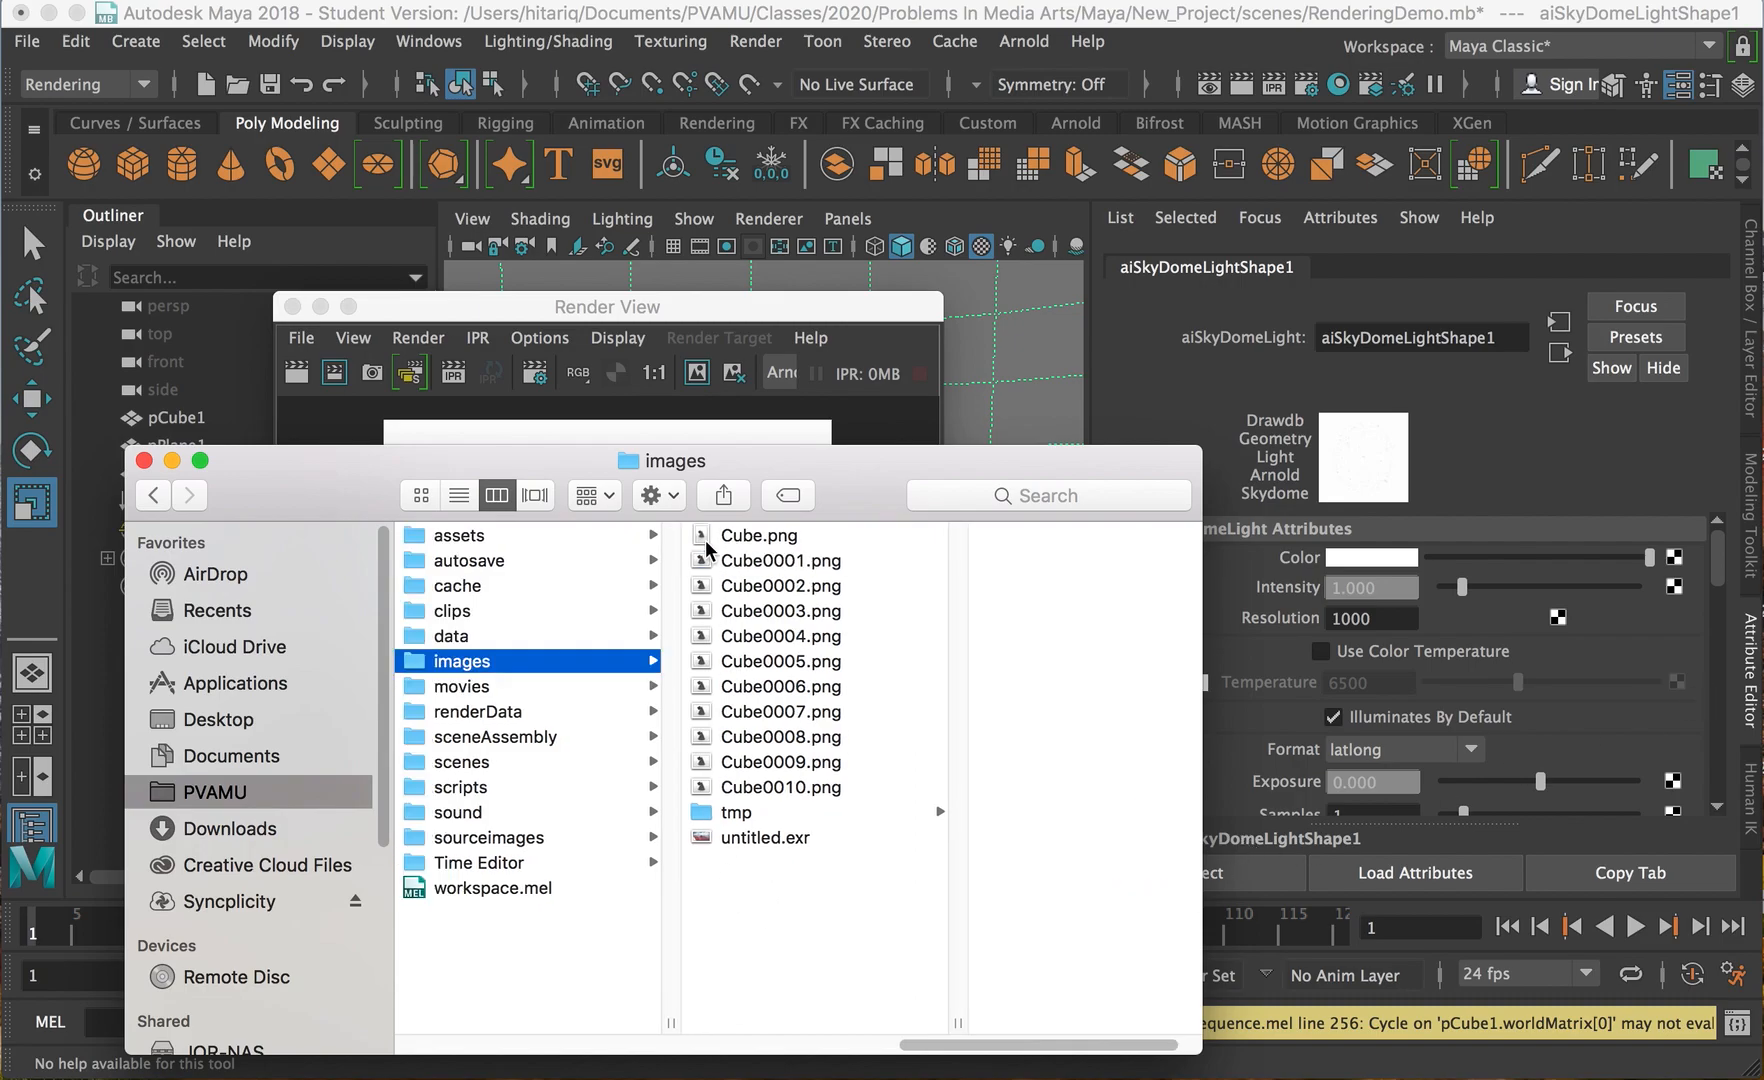
{"action": "key", "text": "Right"}
{"action": "left_click", "coordinate": [730, 787], "text": "shift"}
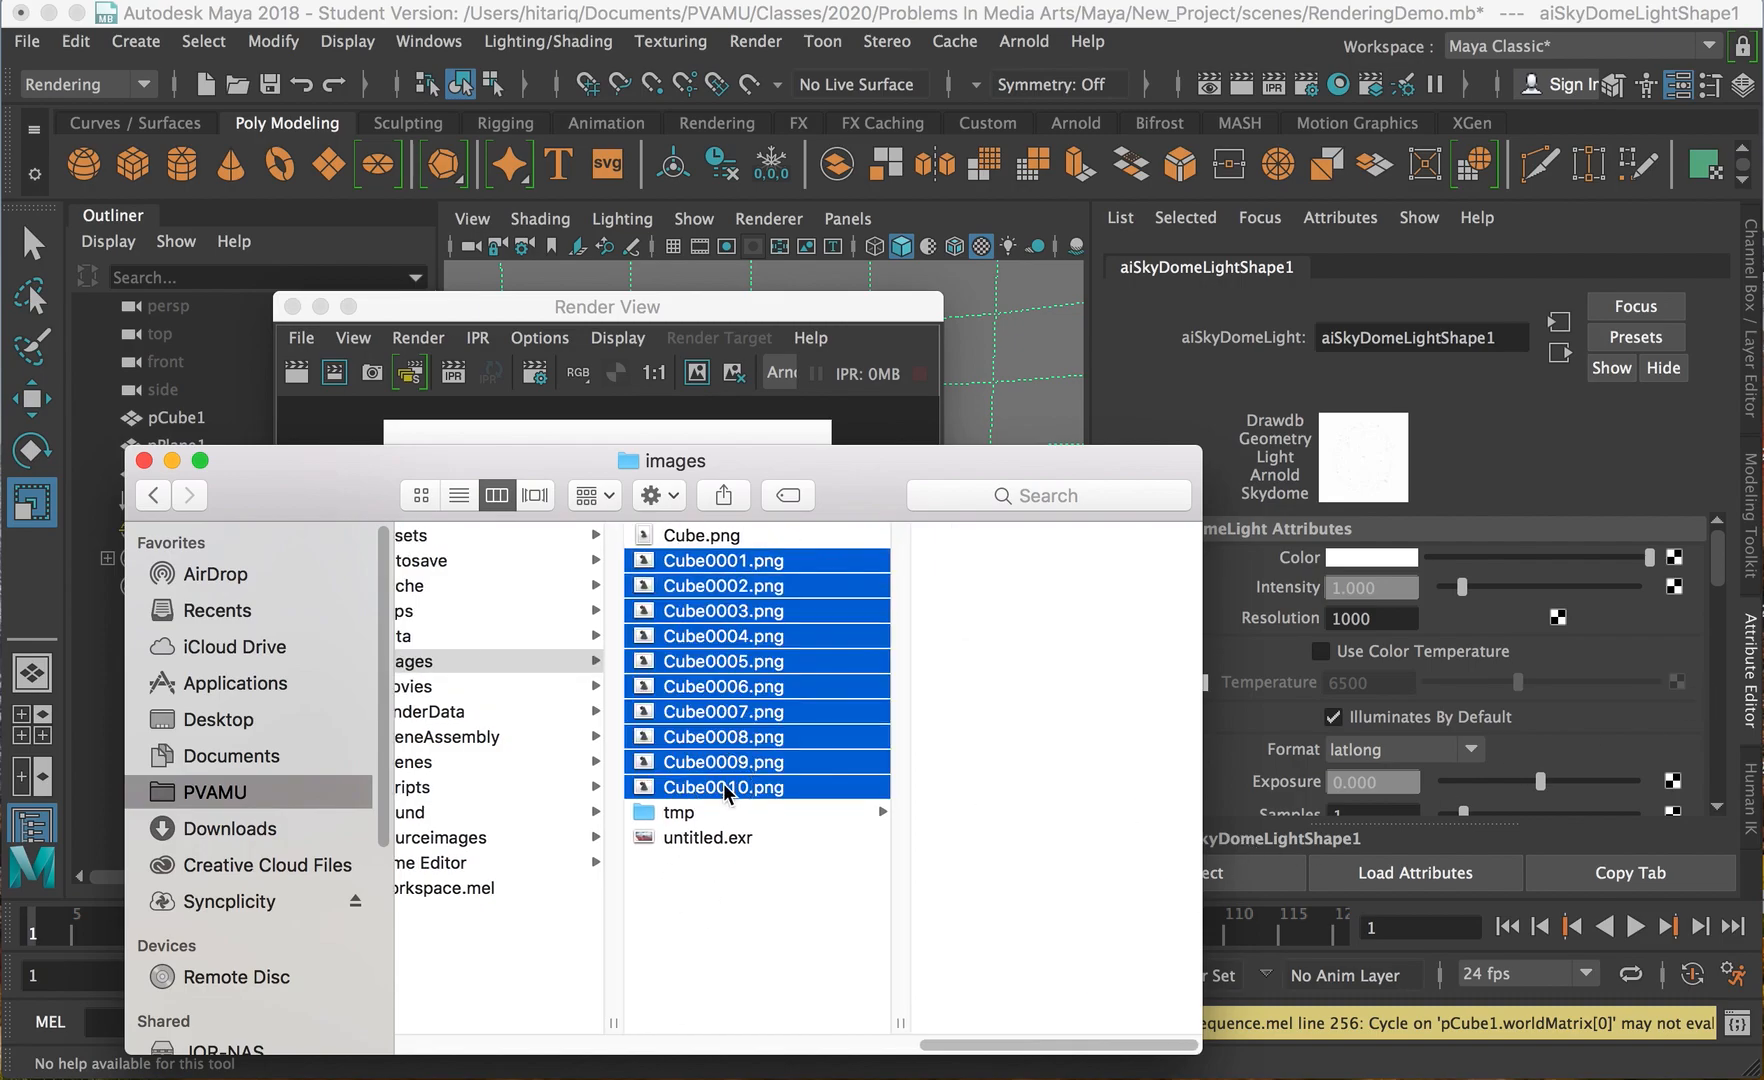
Search the computer for "after" and launch Adobe After Effects 2020.
{"action": "key", "text": "super+space"}
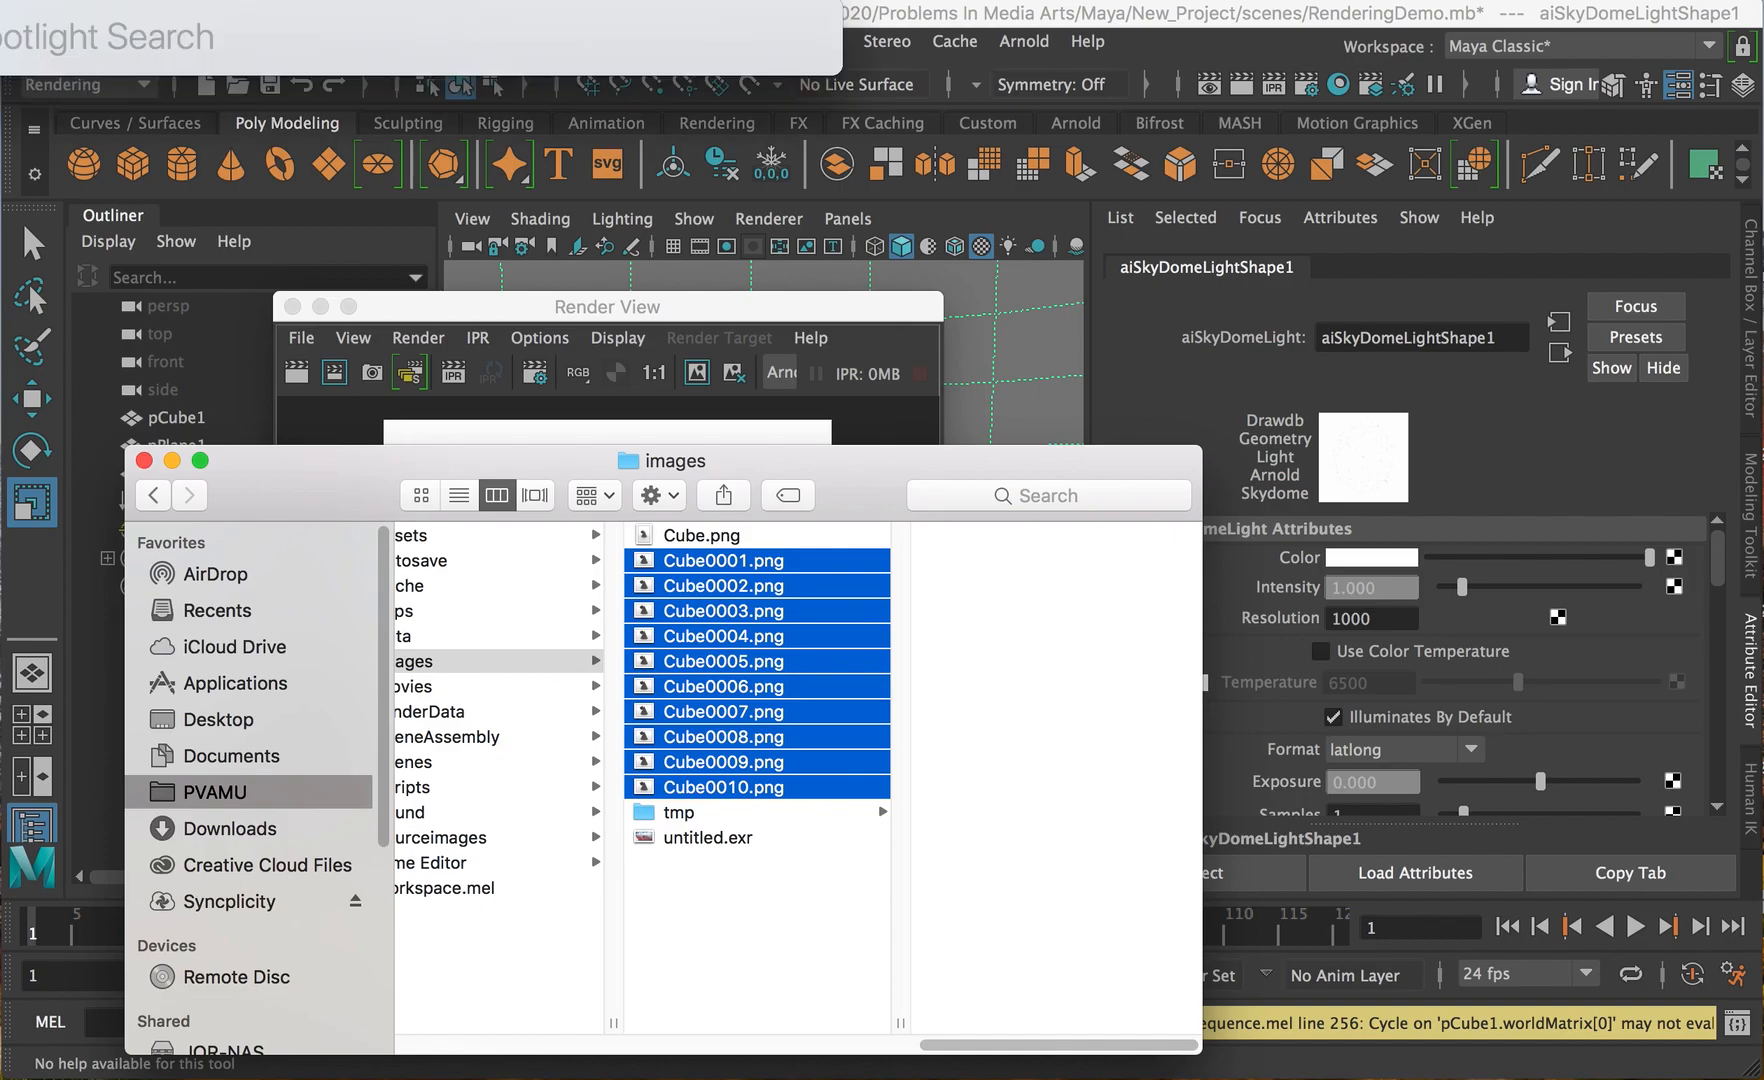
{"action": "type", "text": "after"}
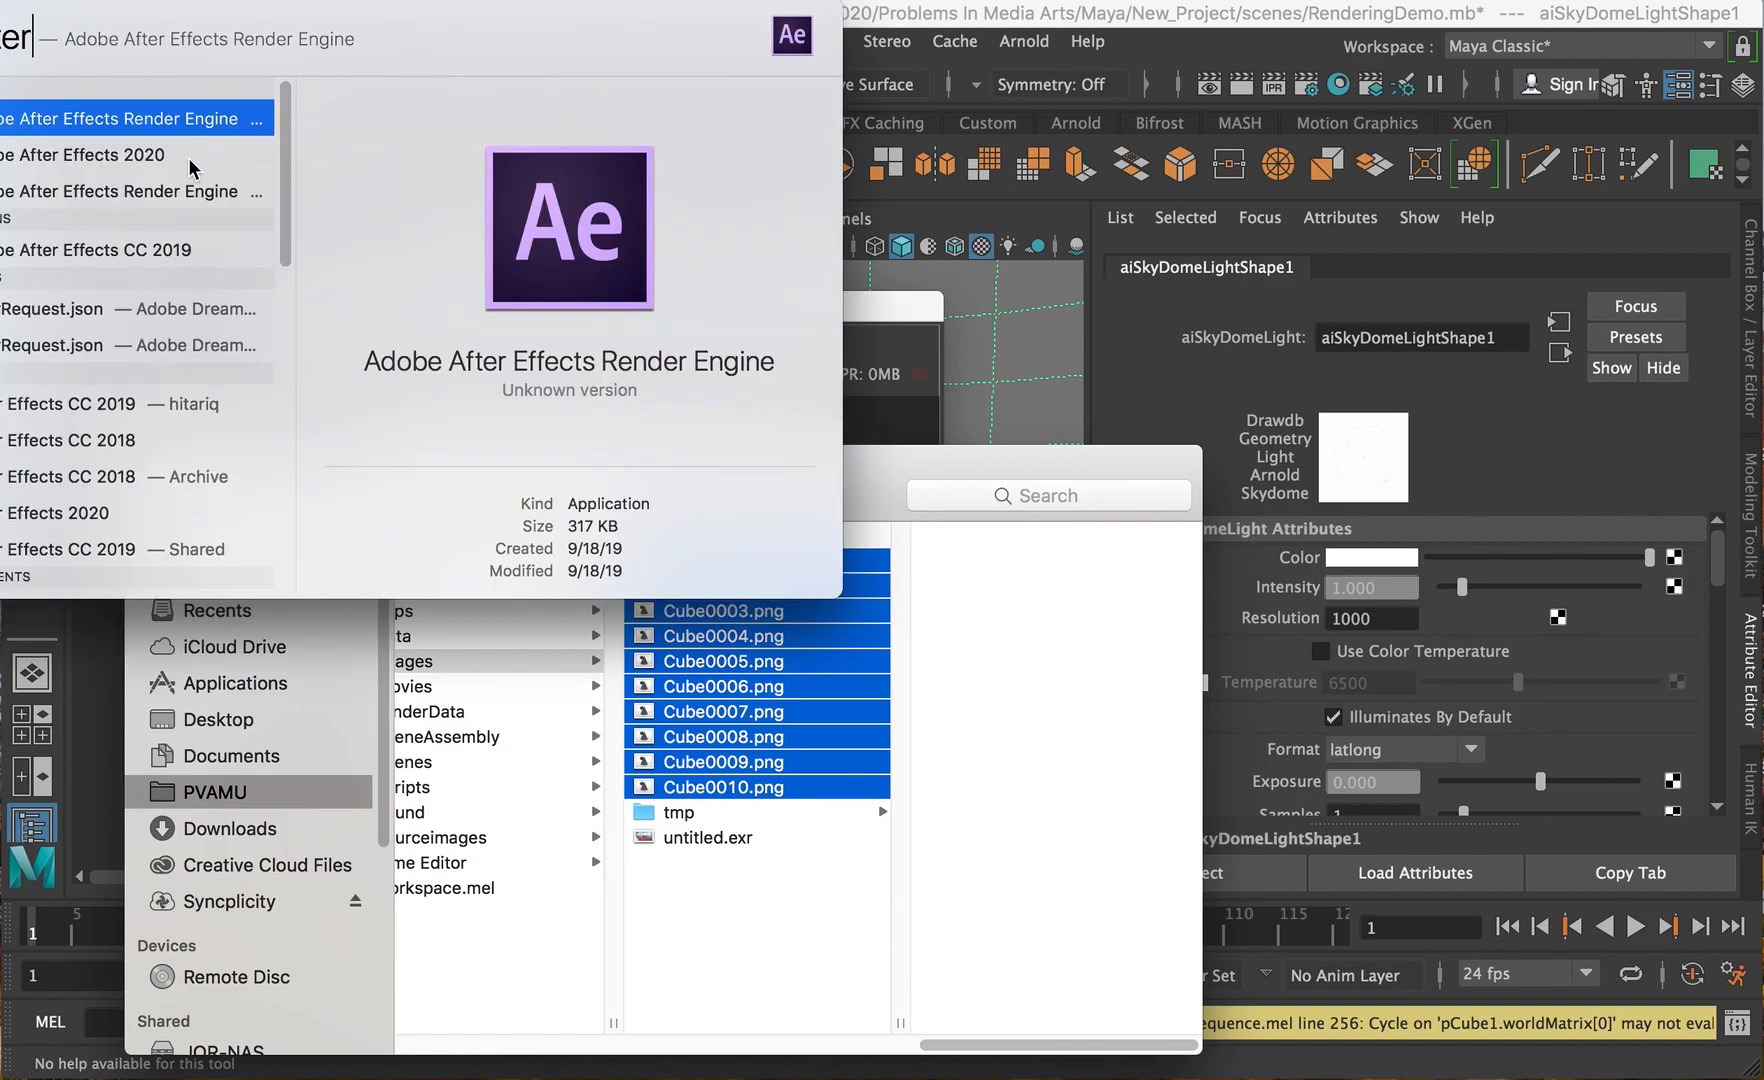
{"action": "double_click", "coordinate": [155, 152]}
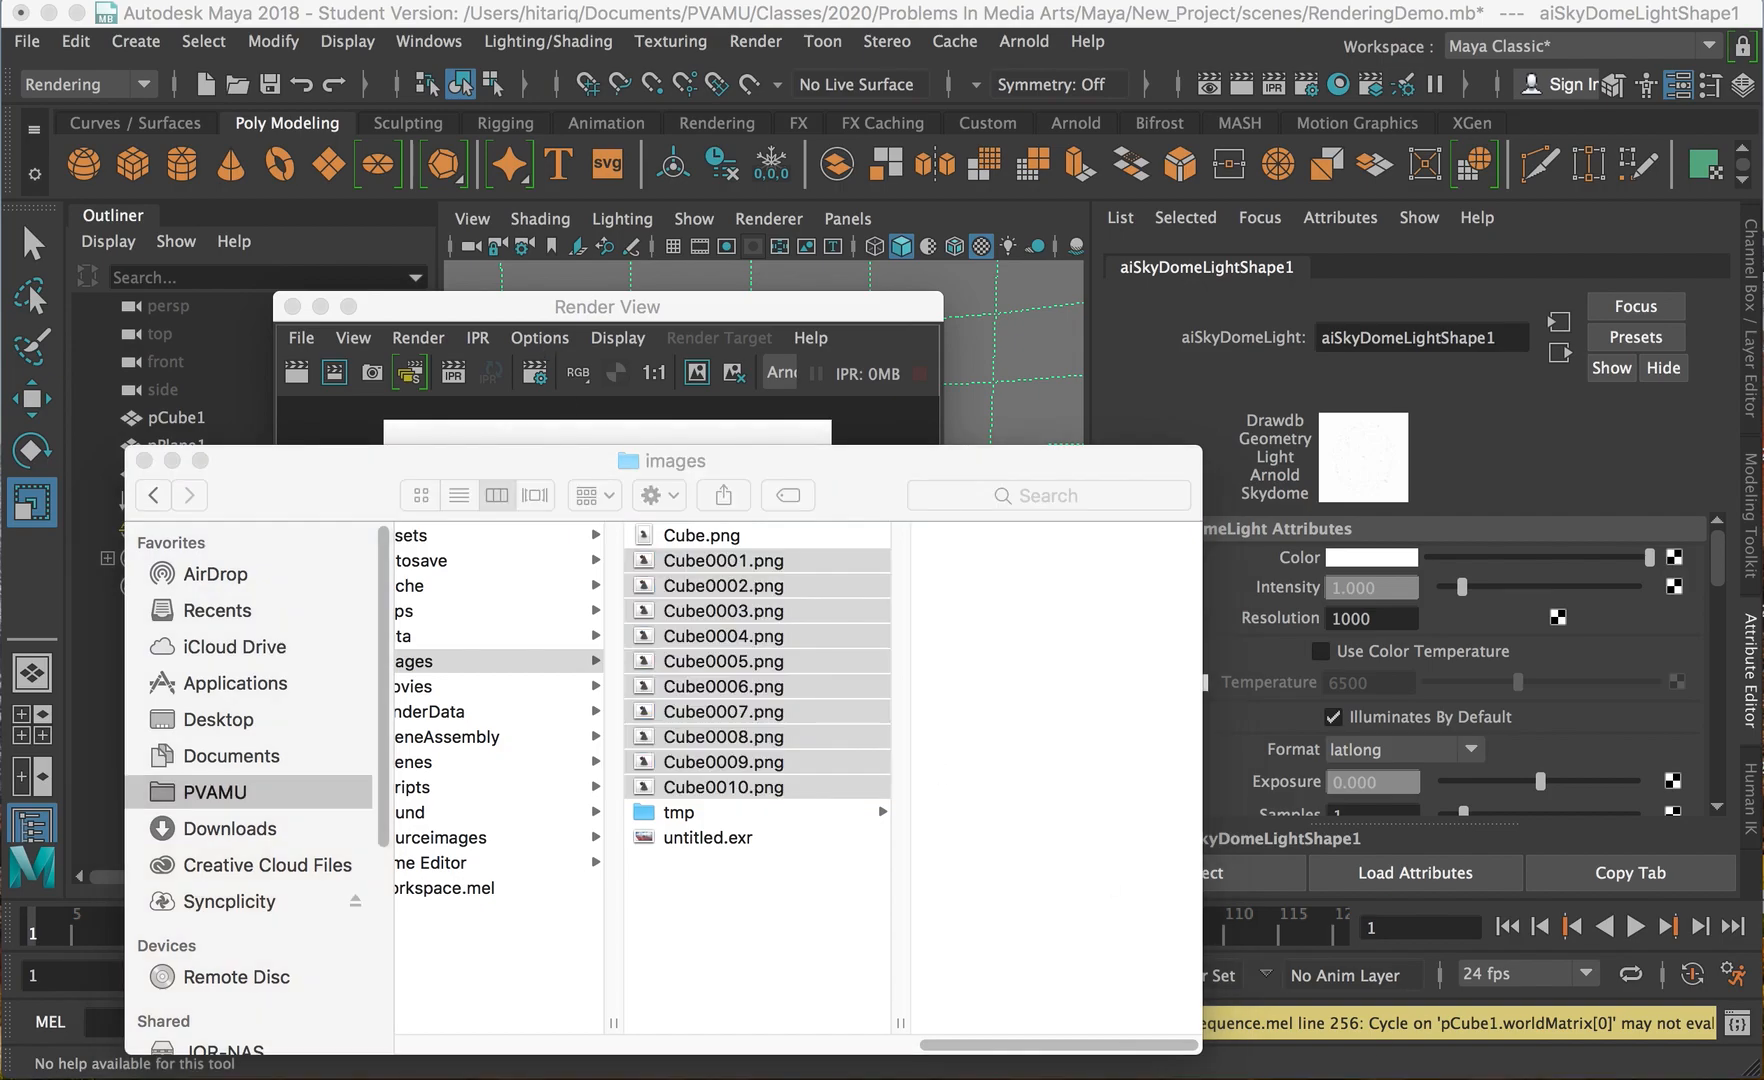
{"action": "left_click_drag", "start_coordinate": [890, 475], "coordinate": [973, 305]}
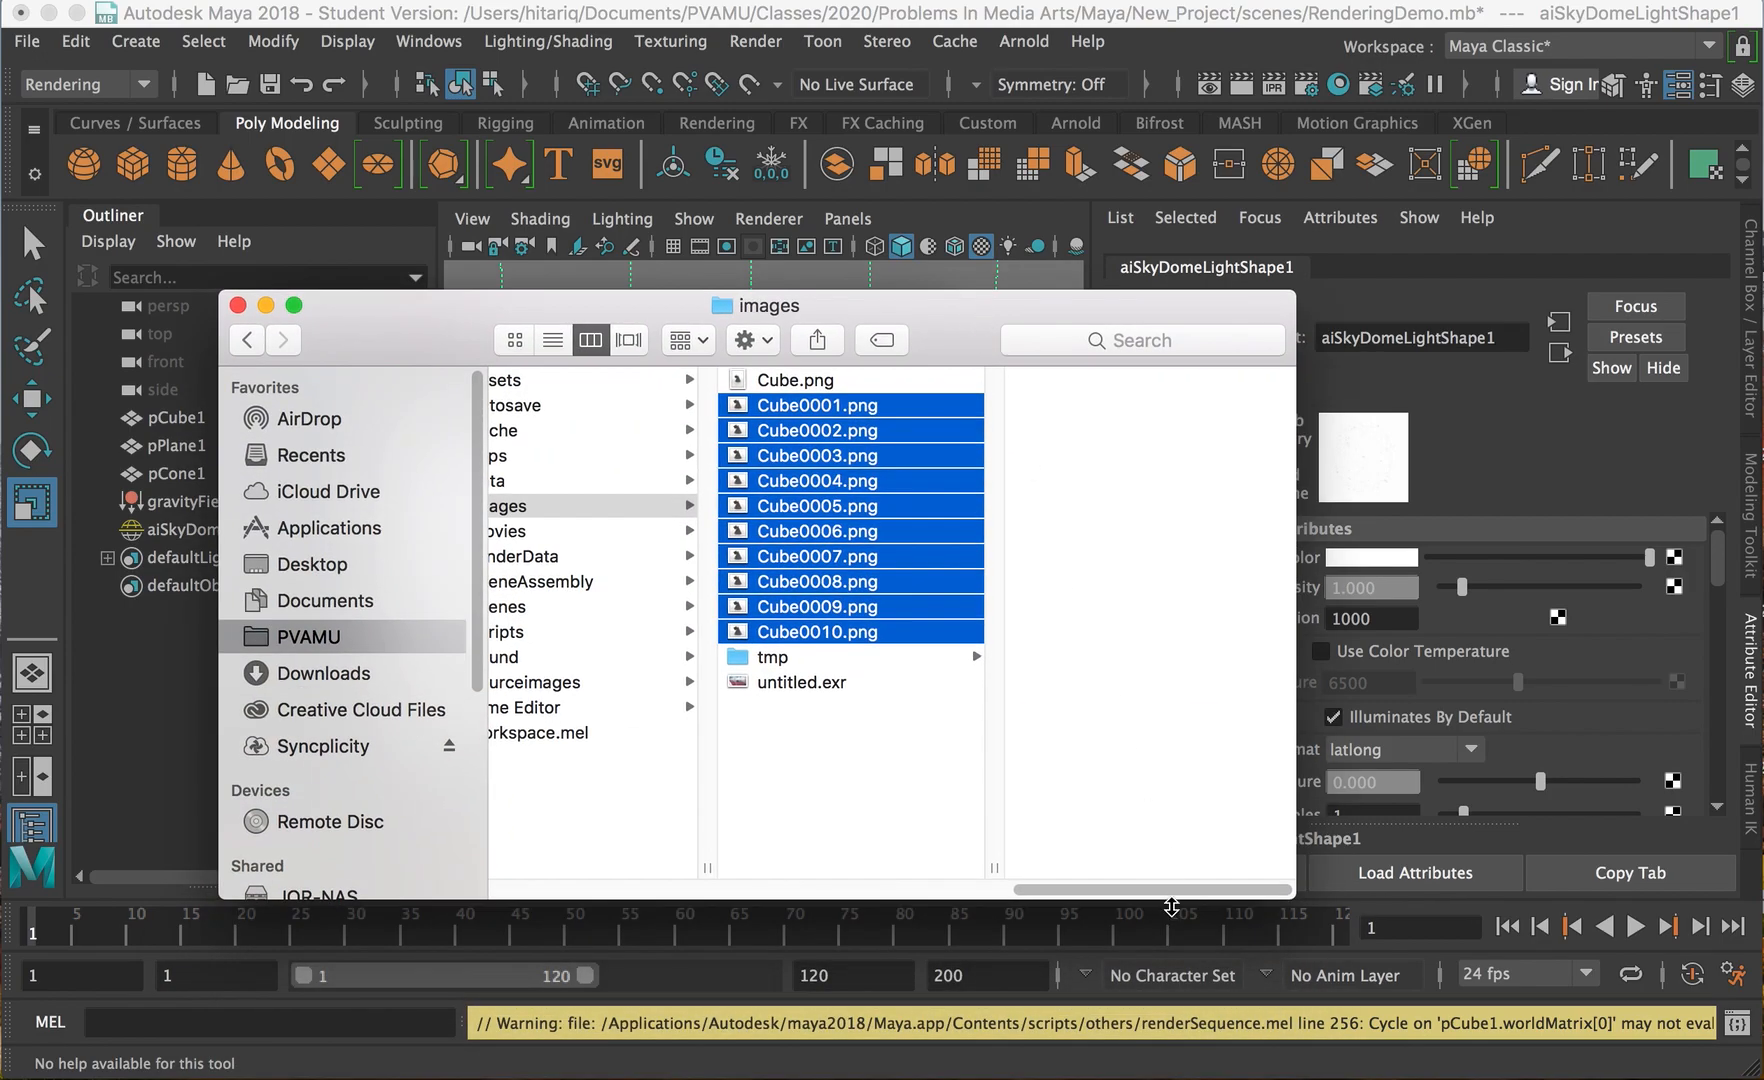
{"action": "right_click", "coordinate": [1334, 1078]}
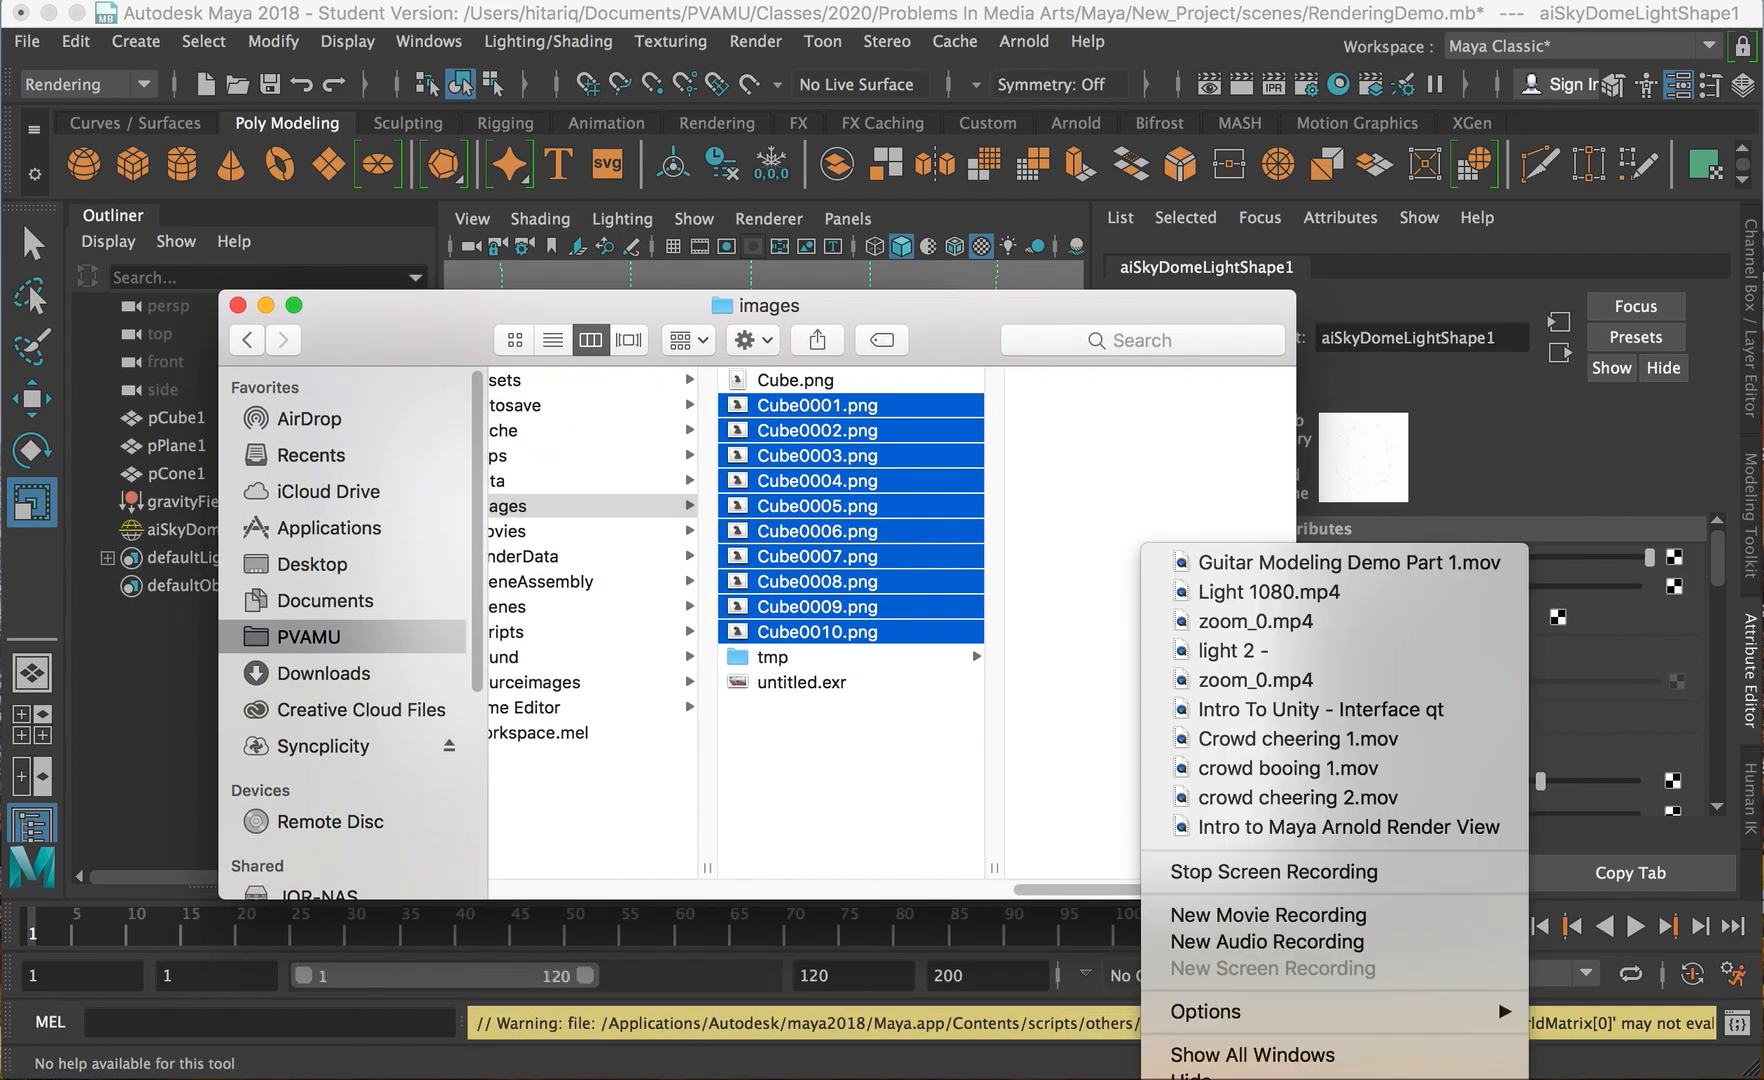
{"action": "key", "text": "Escape"}
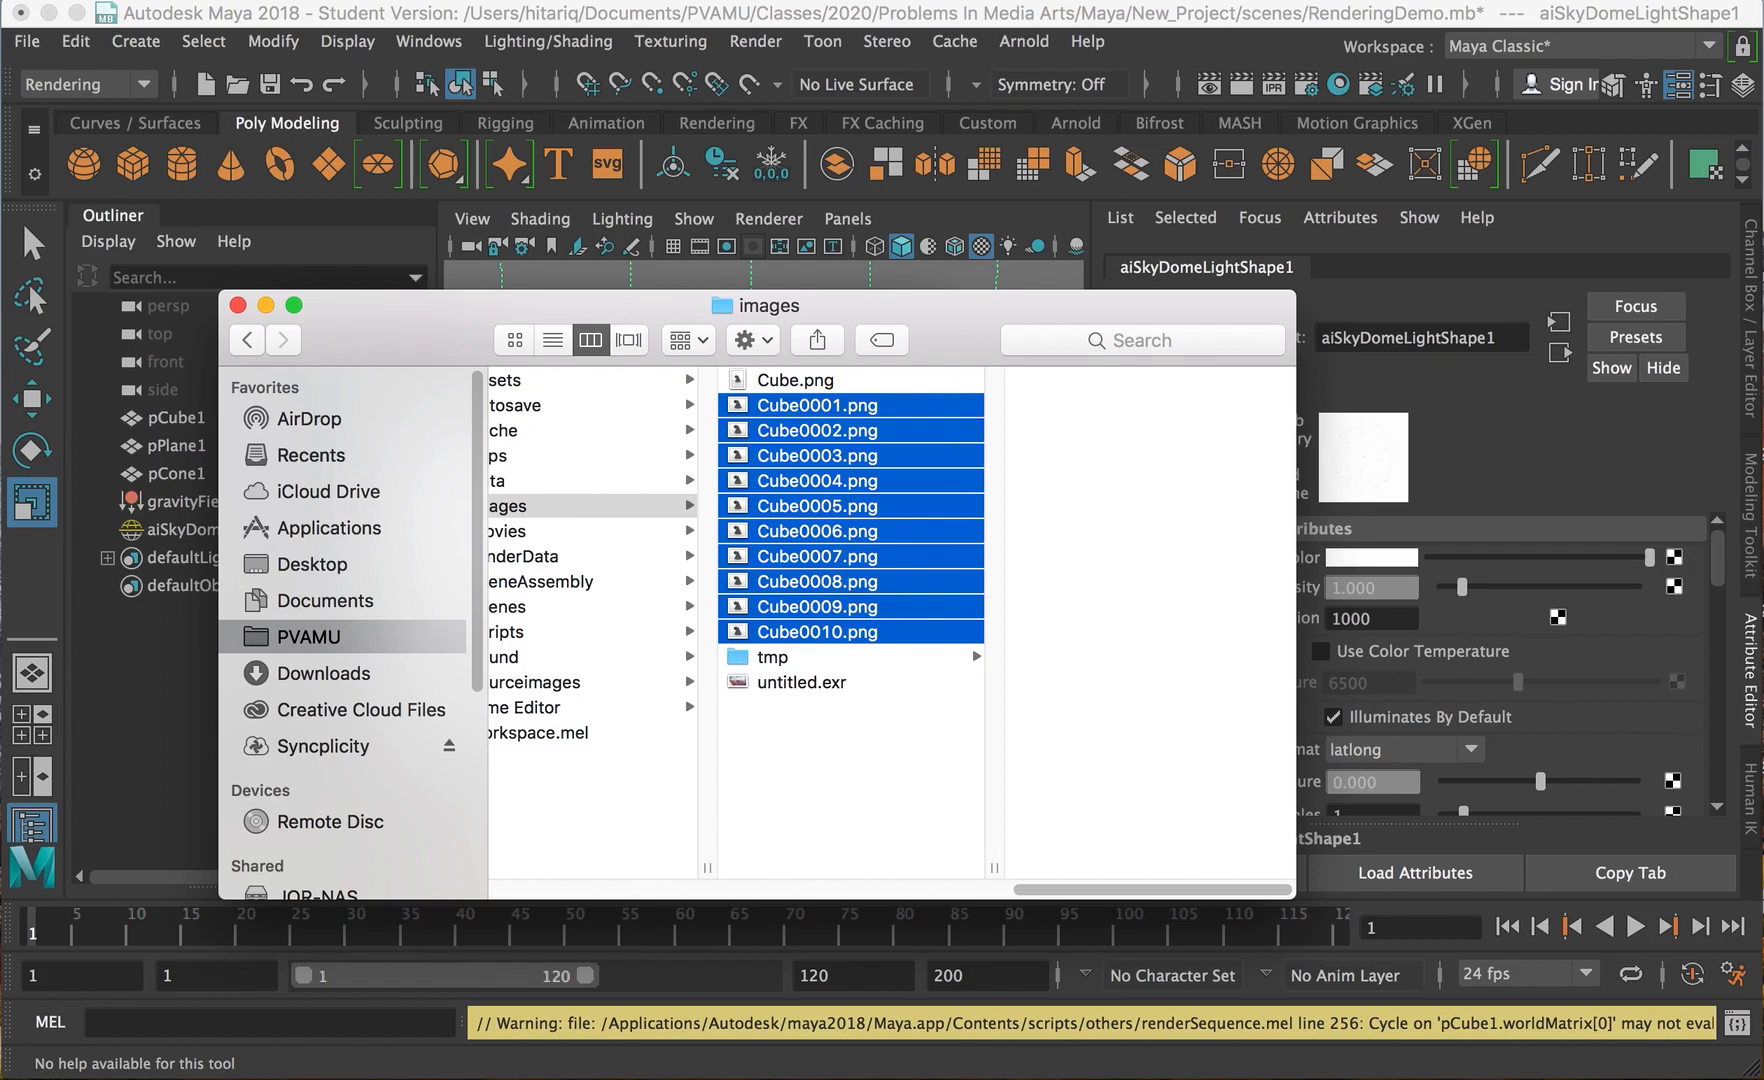
Minimize the Maya main window and close the Render View window to clear the desktop behind the images folder.
{"action": "left_click", "coordinate": [47, 12]}
{"action": "left_click_drag", "start_coordinate": [408, 328], "coordinate": [561, 430]}
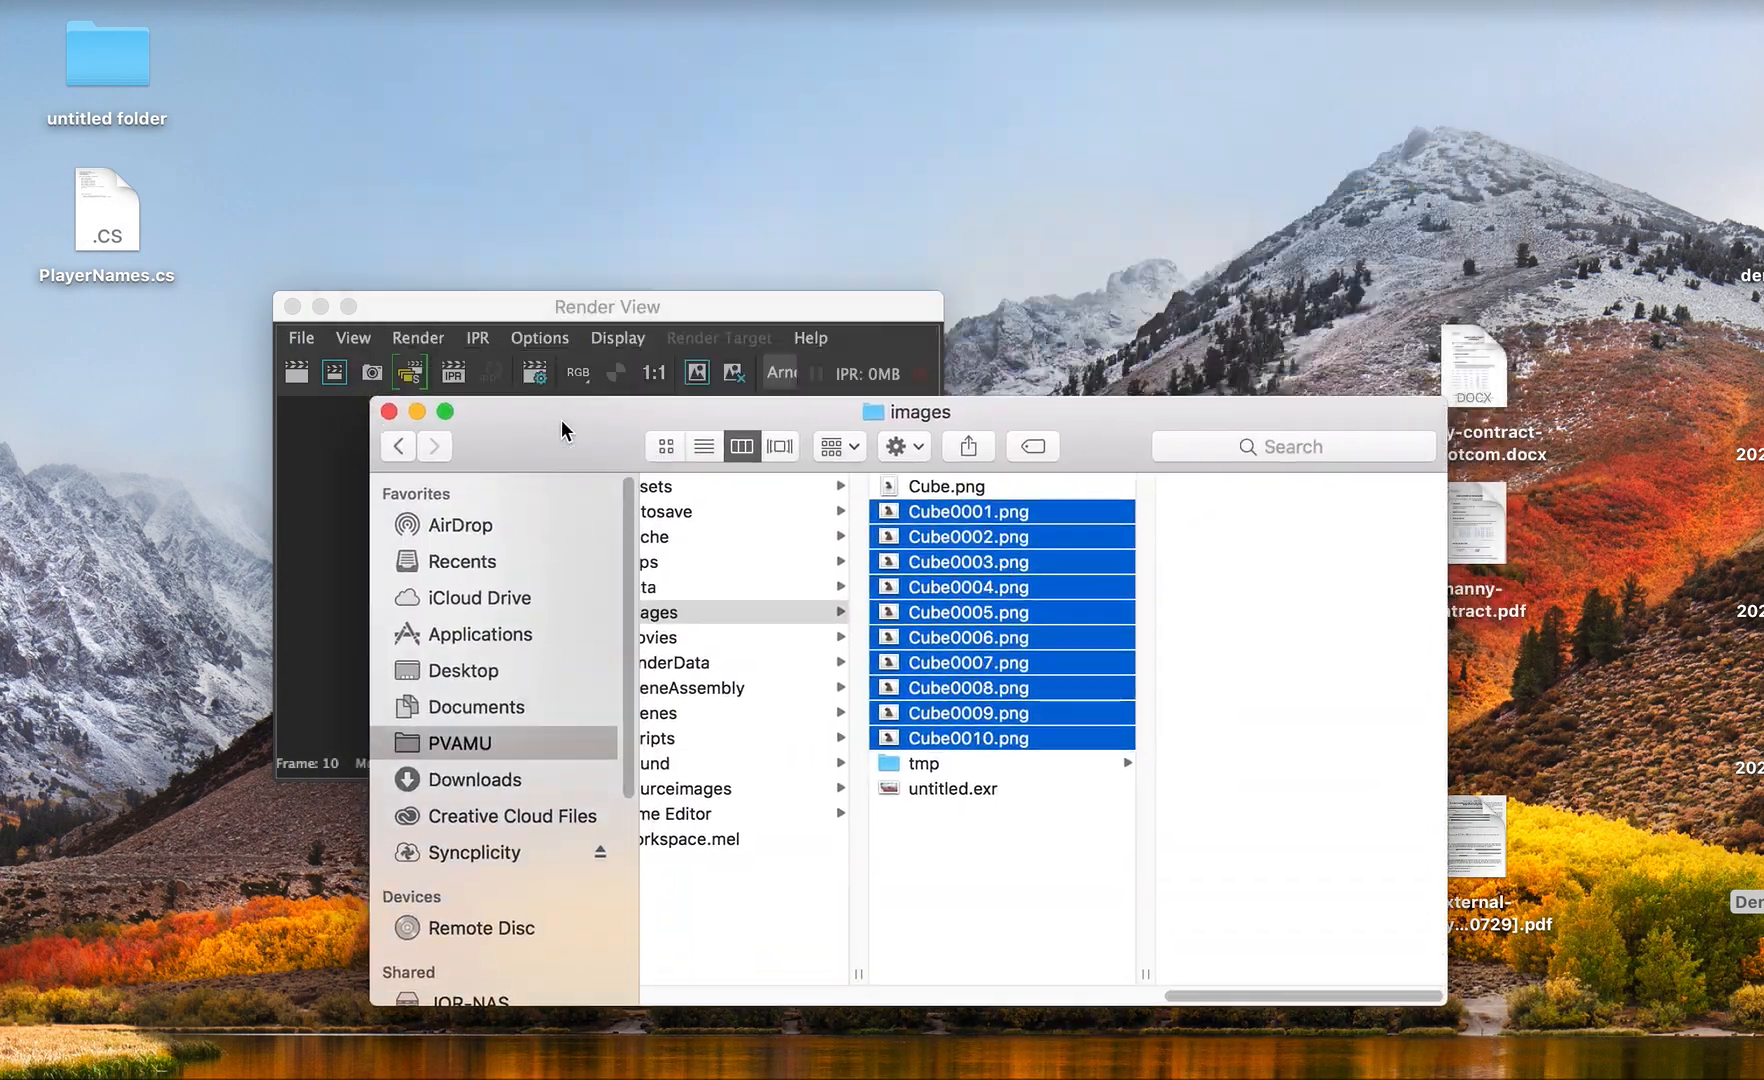
{"action": "left_click", "coordinate": [367, 312]}
{"action": "left_click", "coordinate": [292, 307]}
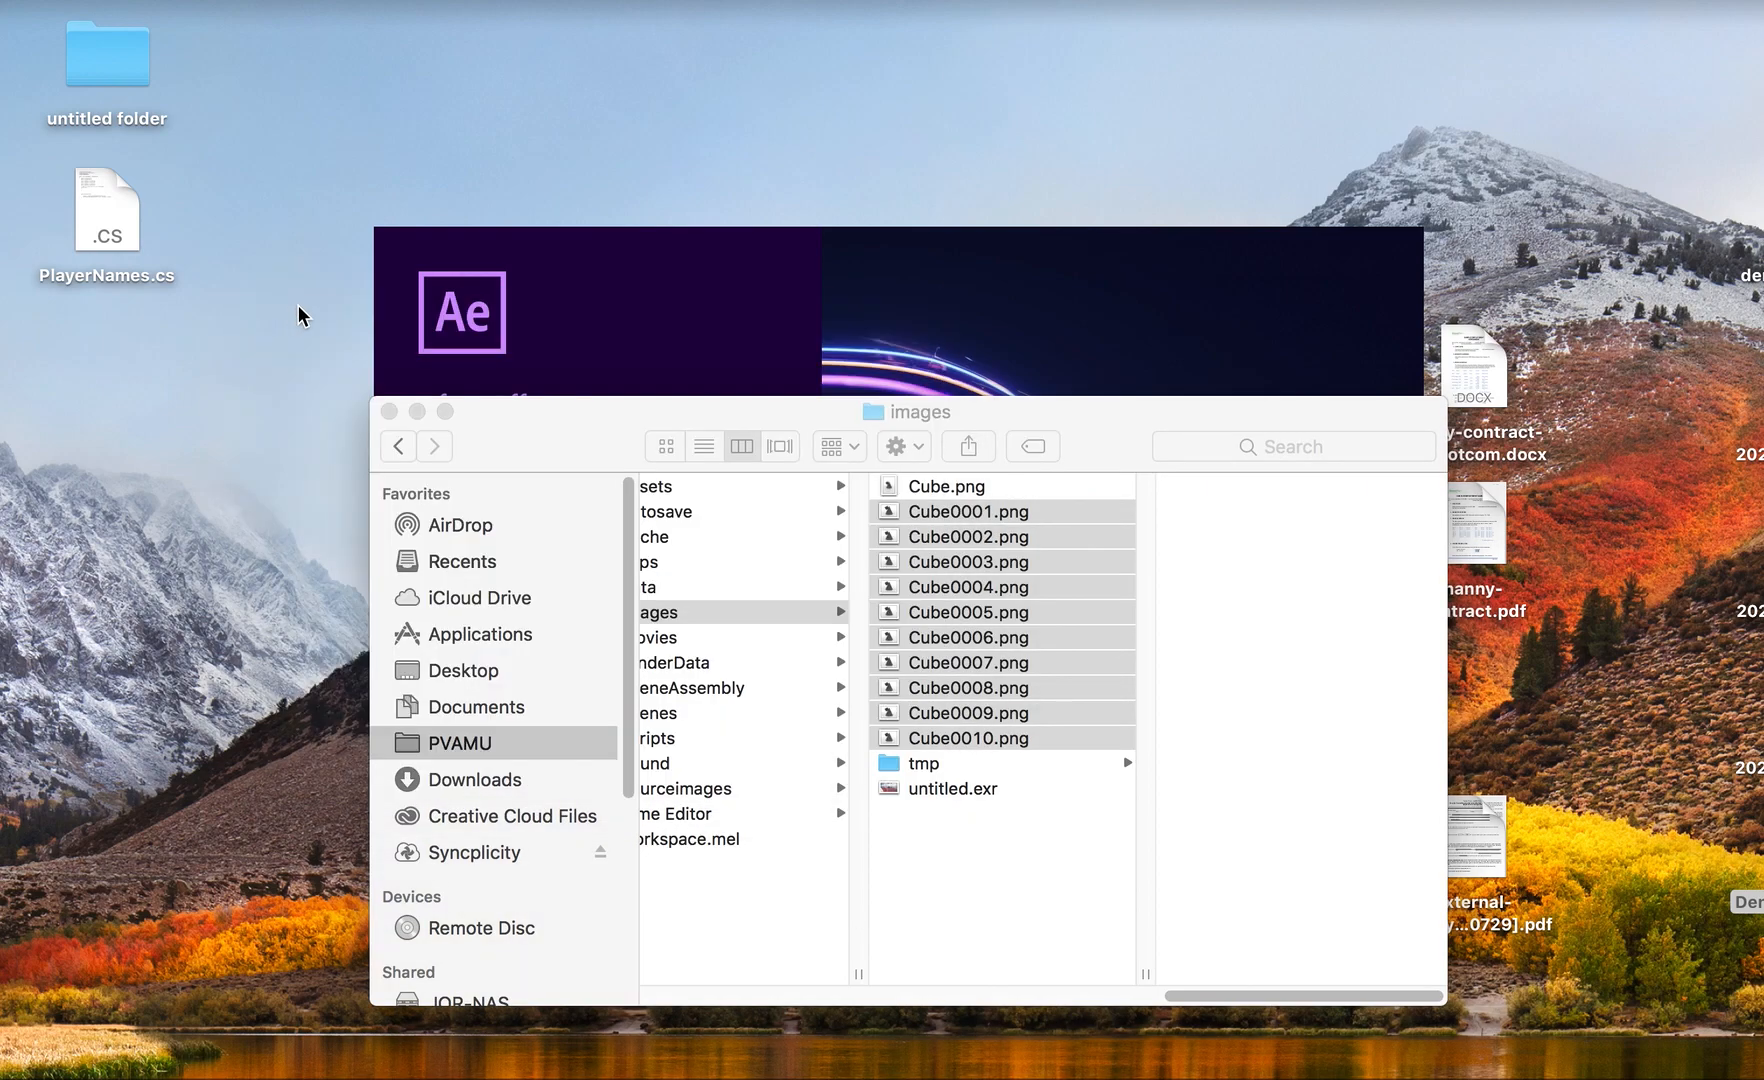
{"action": "left_click_drag", "start_coordinate": [567, 421], "coordinate": [295, 236]}
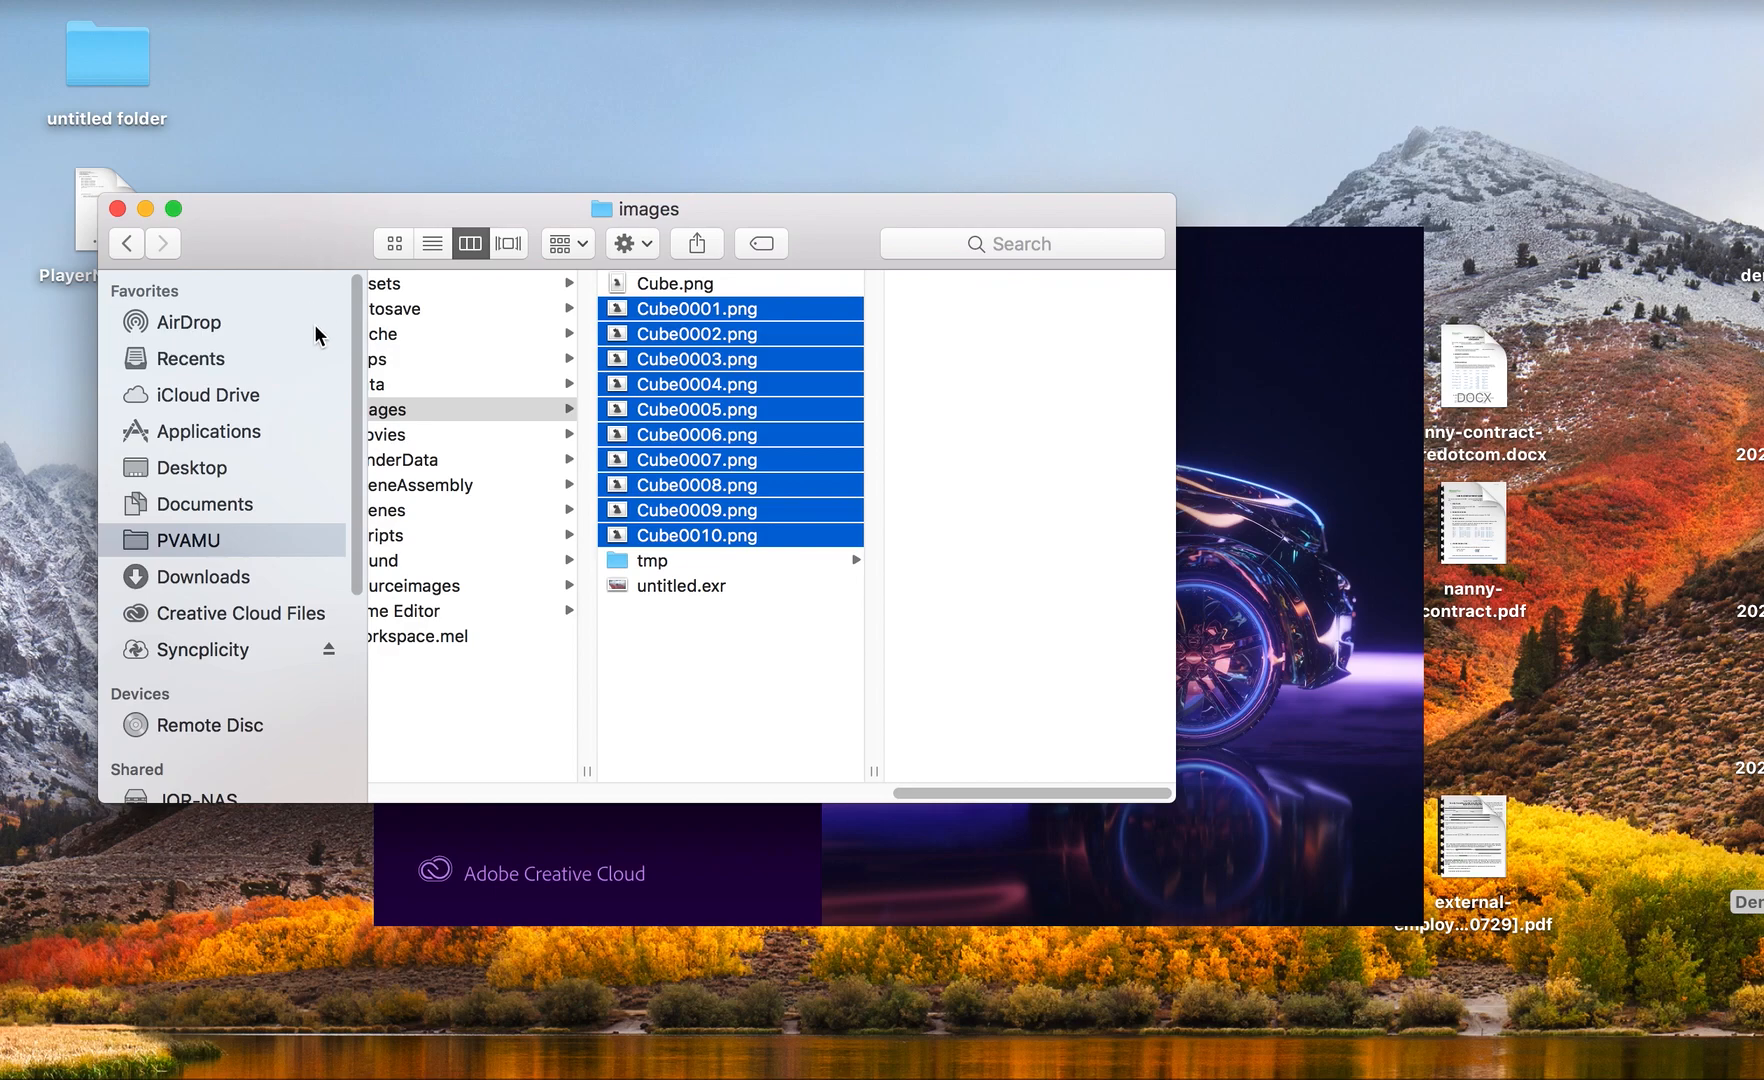
{"action": "left_click_drag", "start_coordinate": [757, 205], "coordinate": [745, 325]}
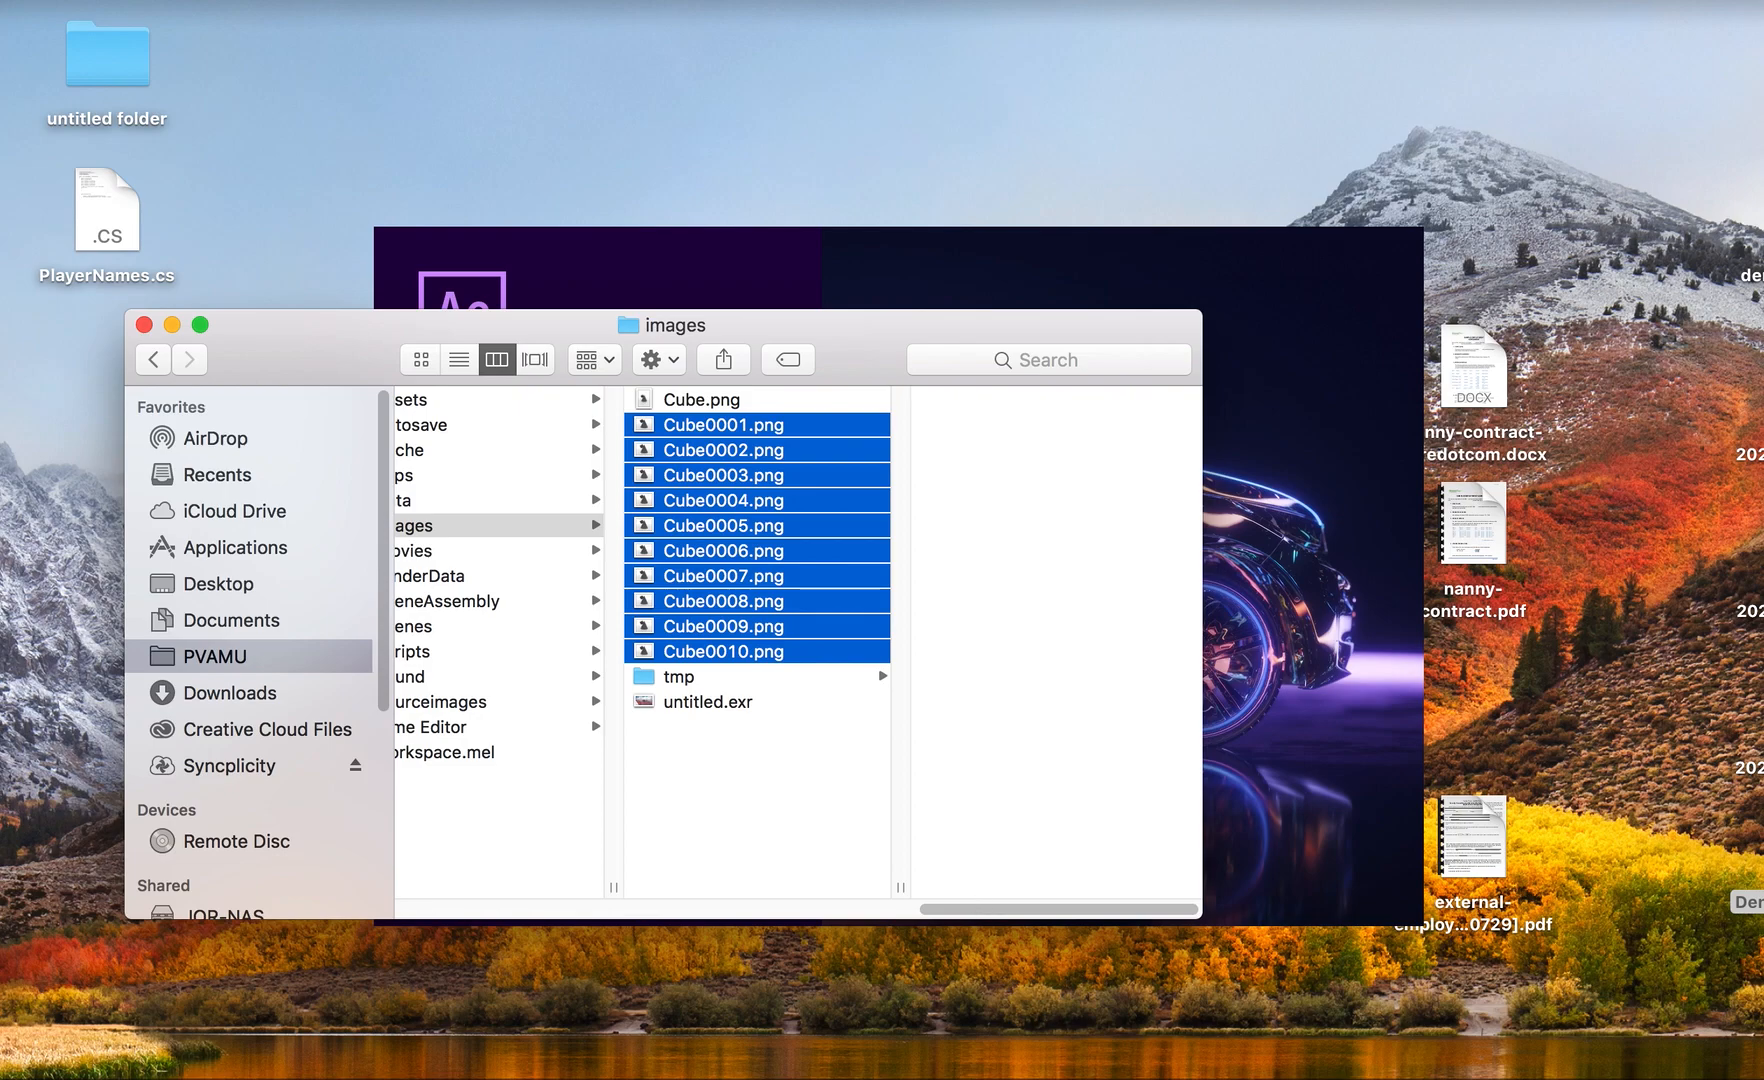
{"action": "right_click", "coordinate": [1118, 1079]}
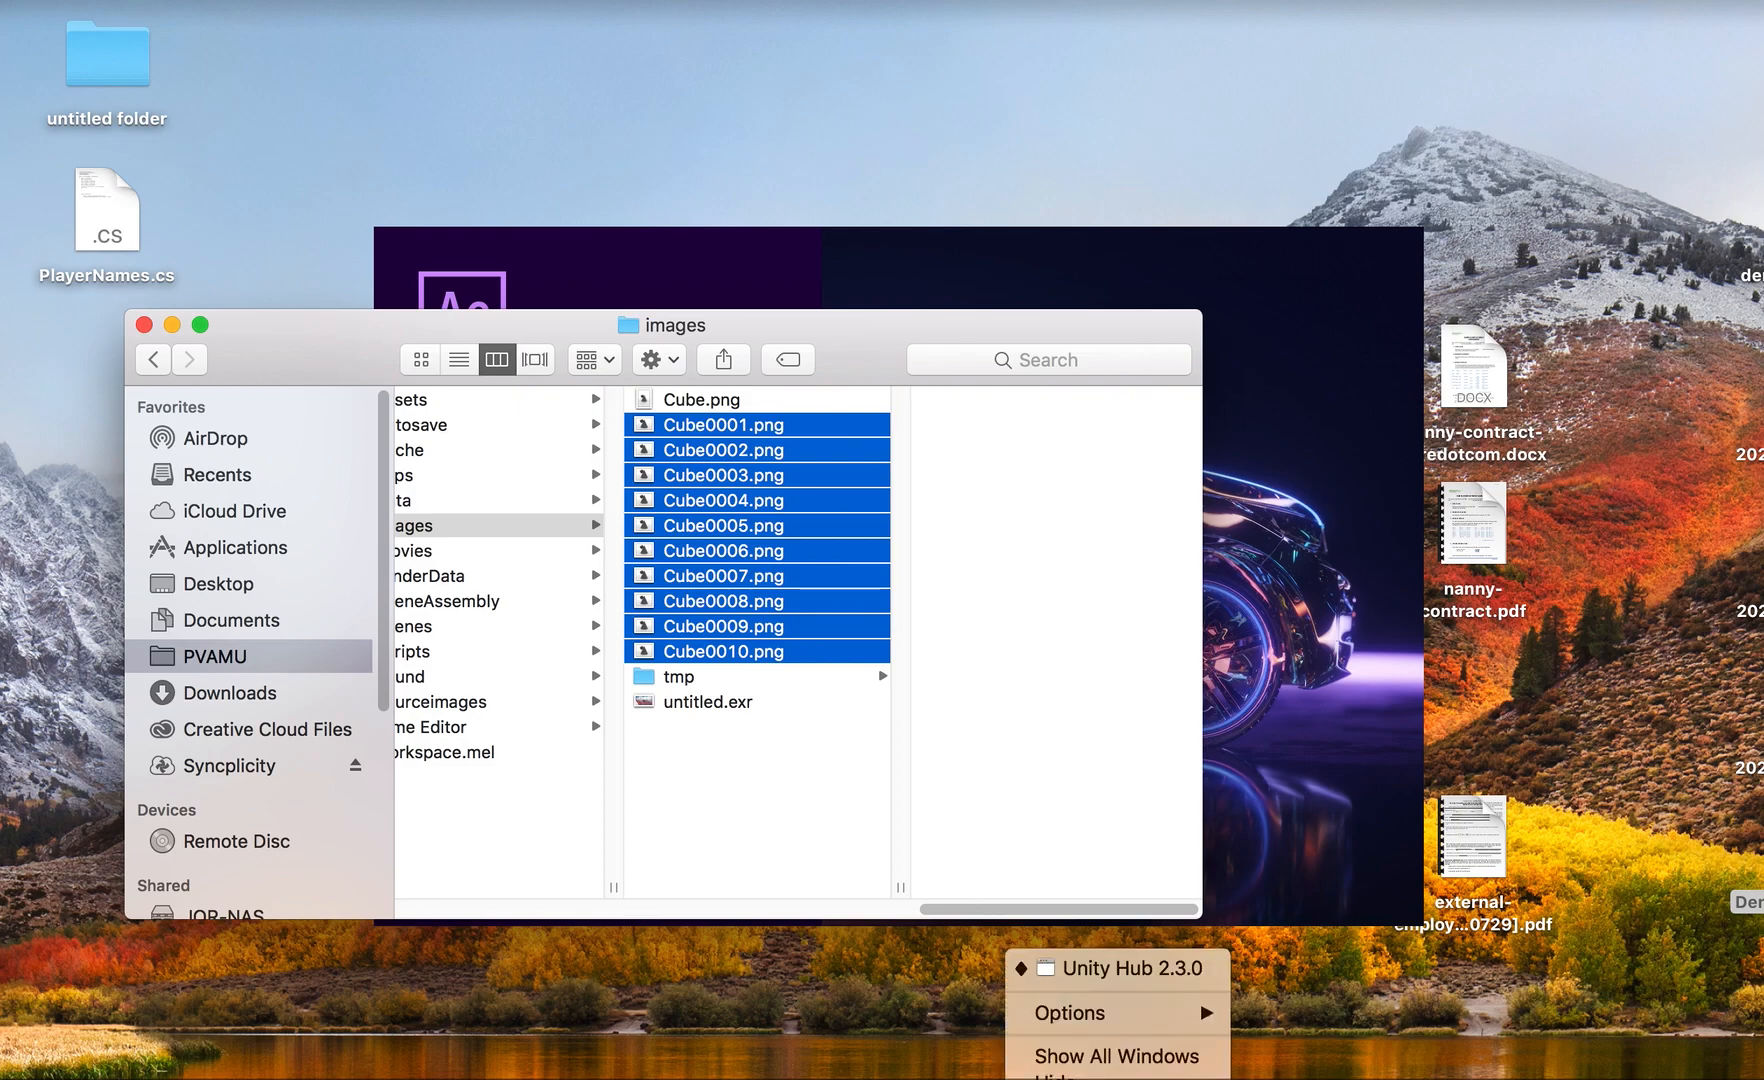
{"action": "left_click", "coordinate": [1118, 1079]}
{"action": "right_click", "coordinate": [1166, 1079]}
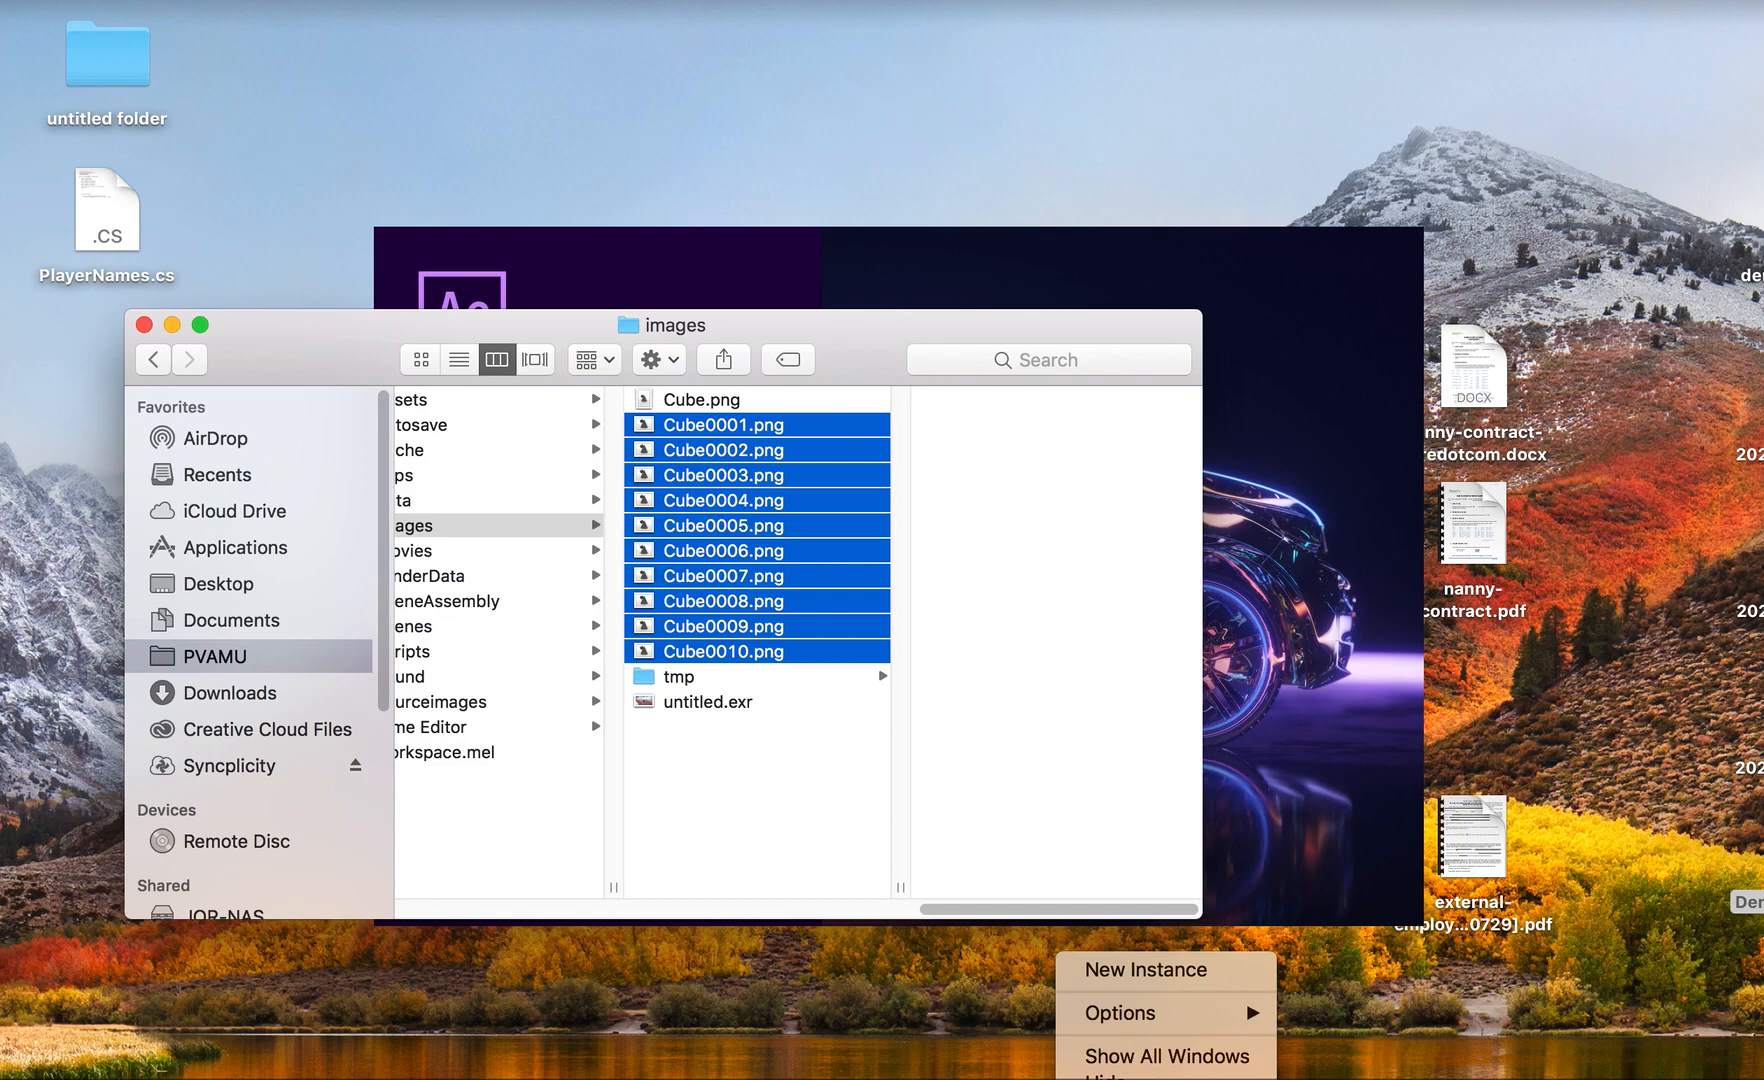
{"action": "left_click", "coordinate": [1166, 1079]}
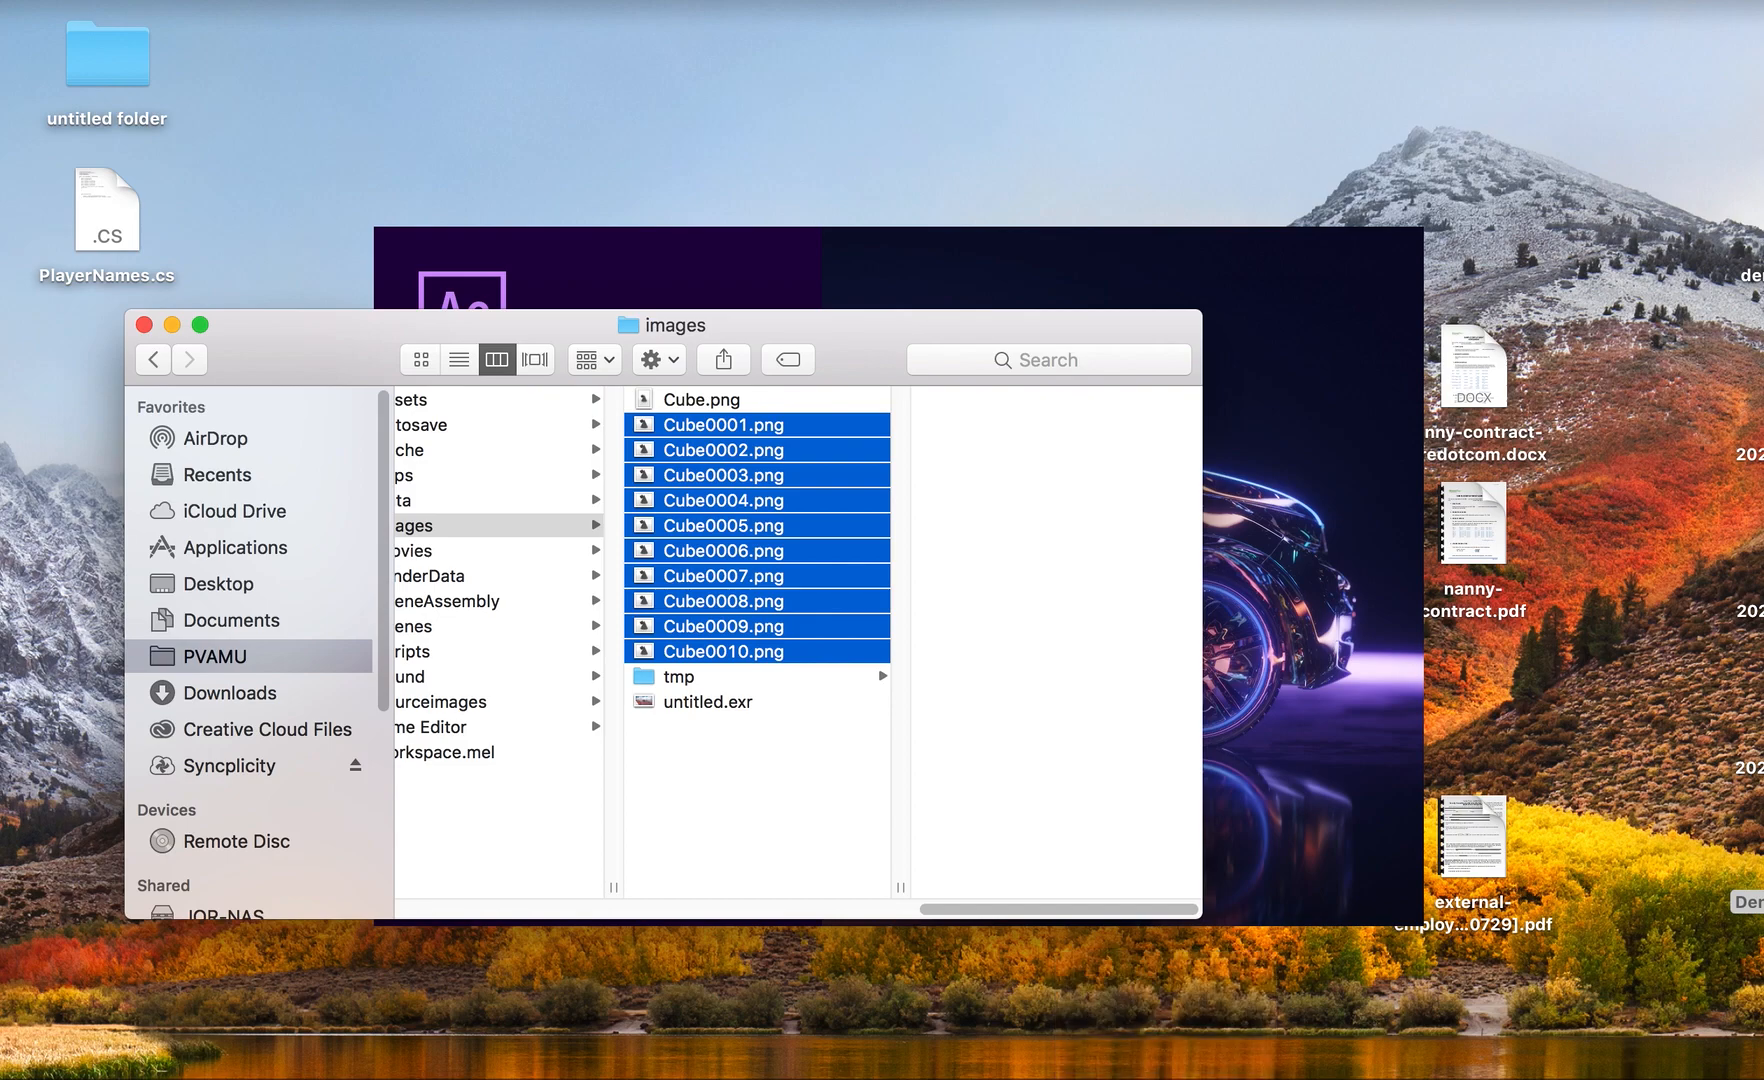
{"action": "left_click_drag", "start_coordinate": [870, 348], "coordinate": [799, 441]}
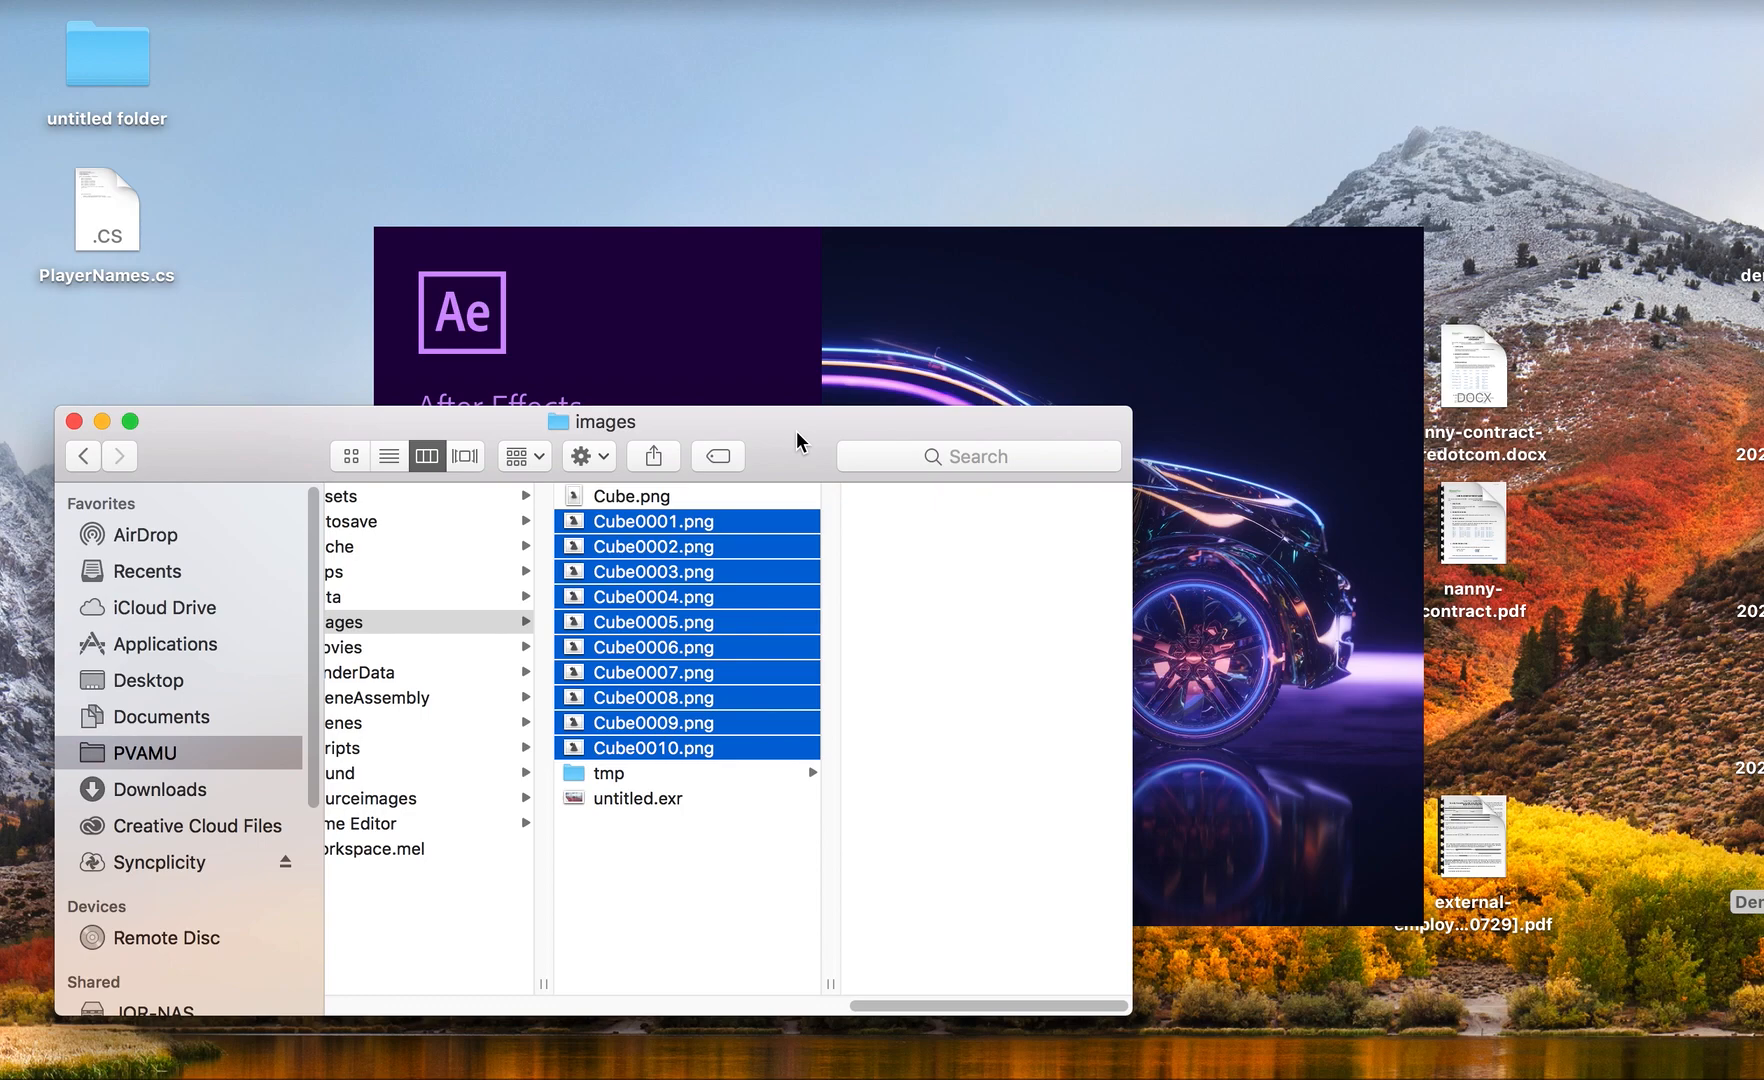
{"action": "left_click_drag", "start_coordinate": [797, 440], "coordinate": [835, 305]}
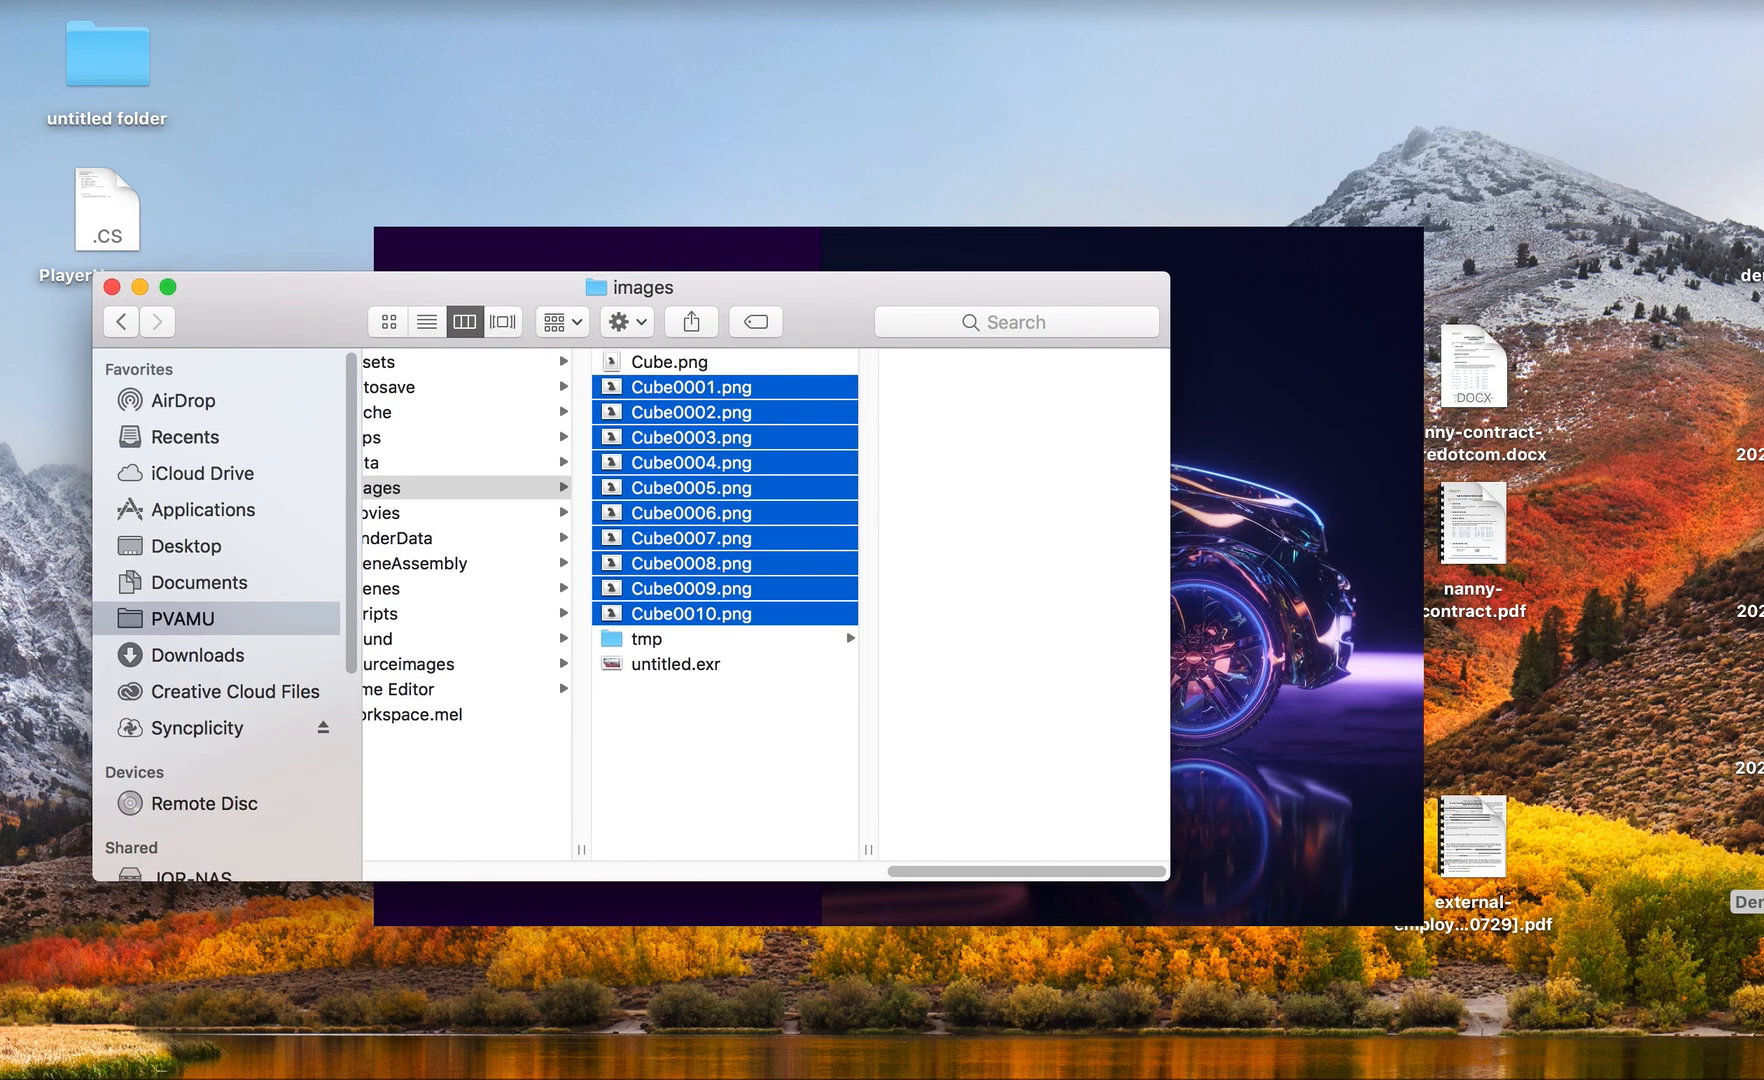
{"action": "left_click_drag", "start_coordinate": [860, 292], "coordinate": [959, 305]}
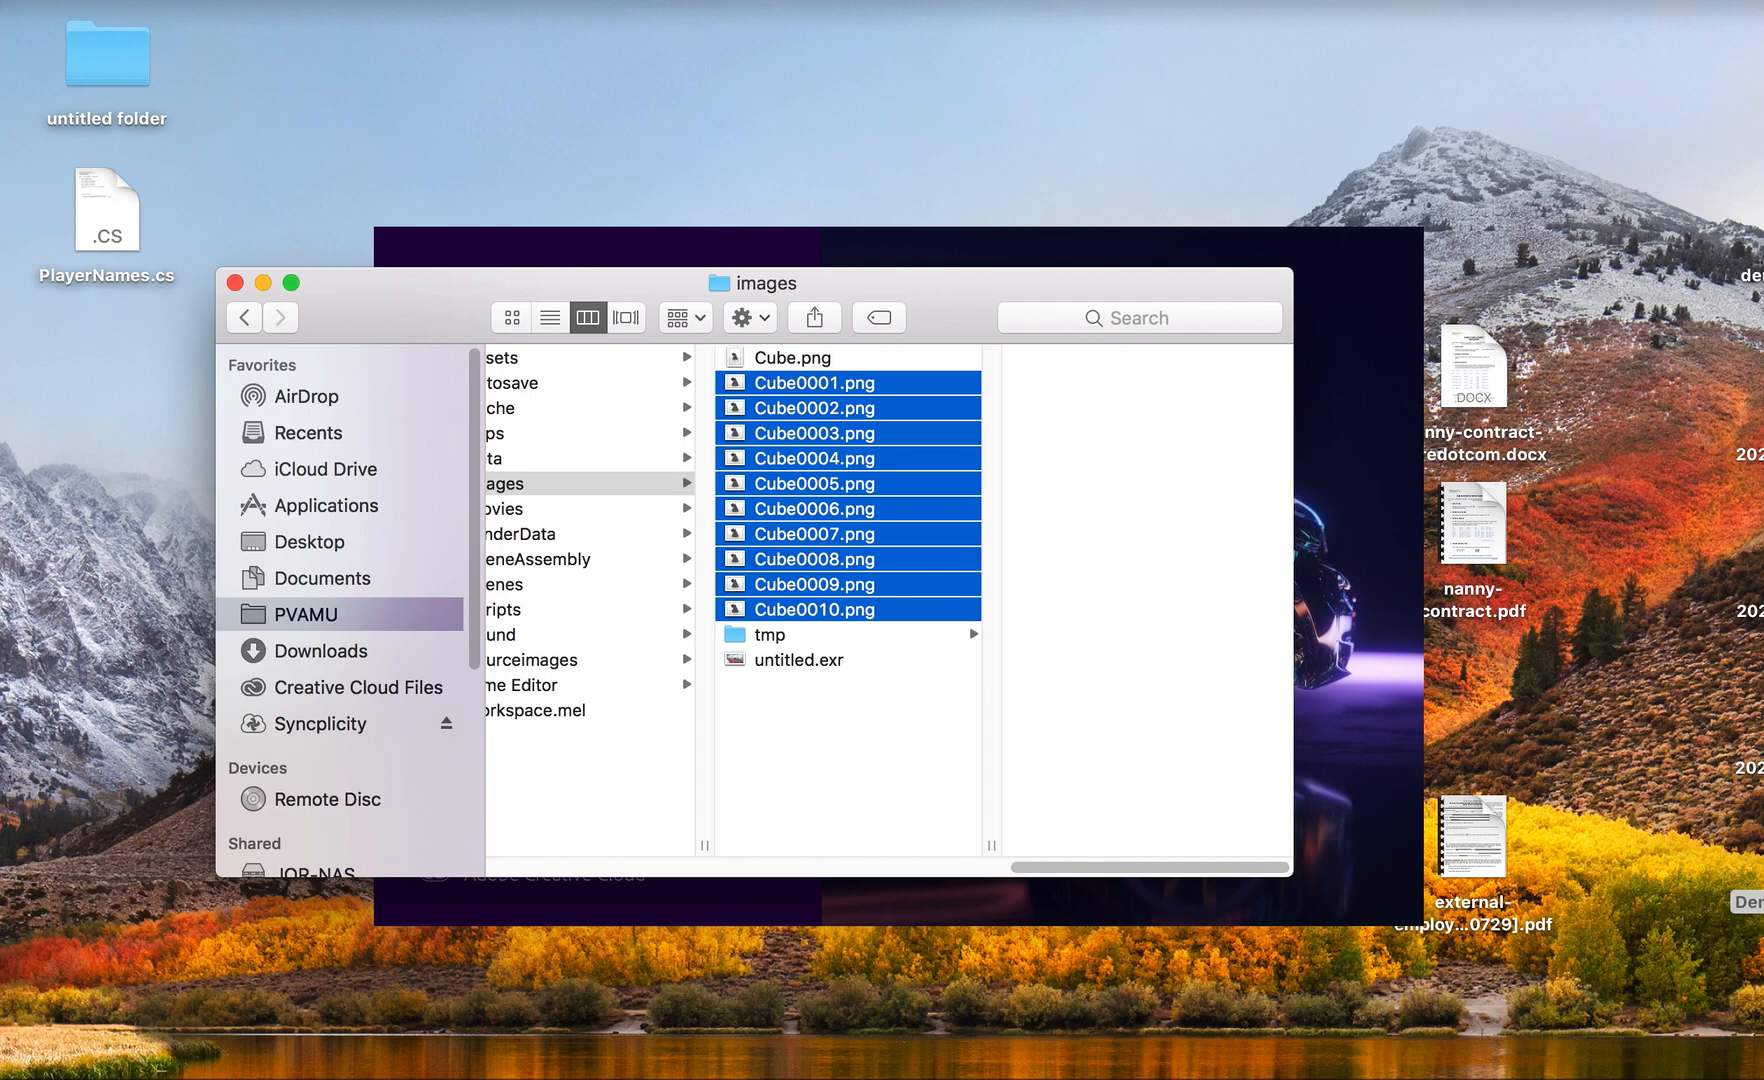
{"action": "right_click", "coordinate": [1301, 1078]}
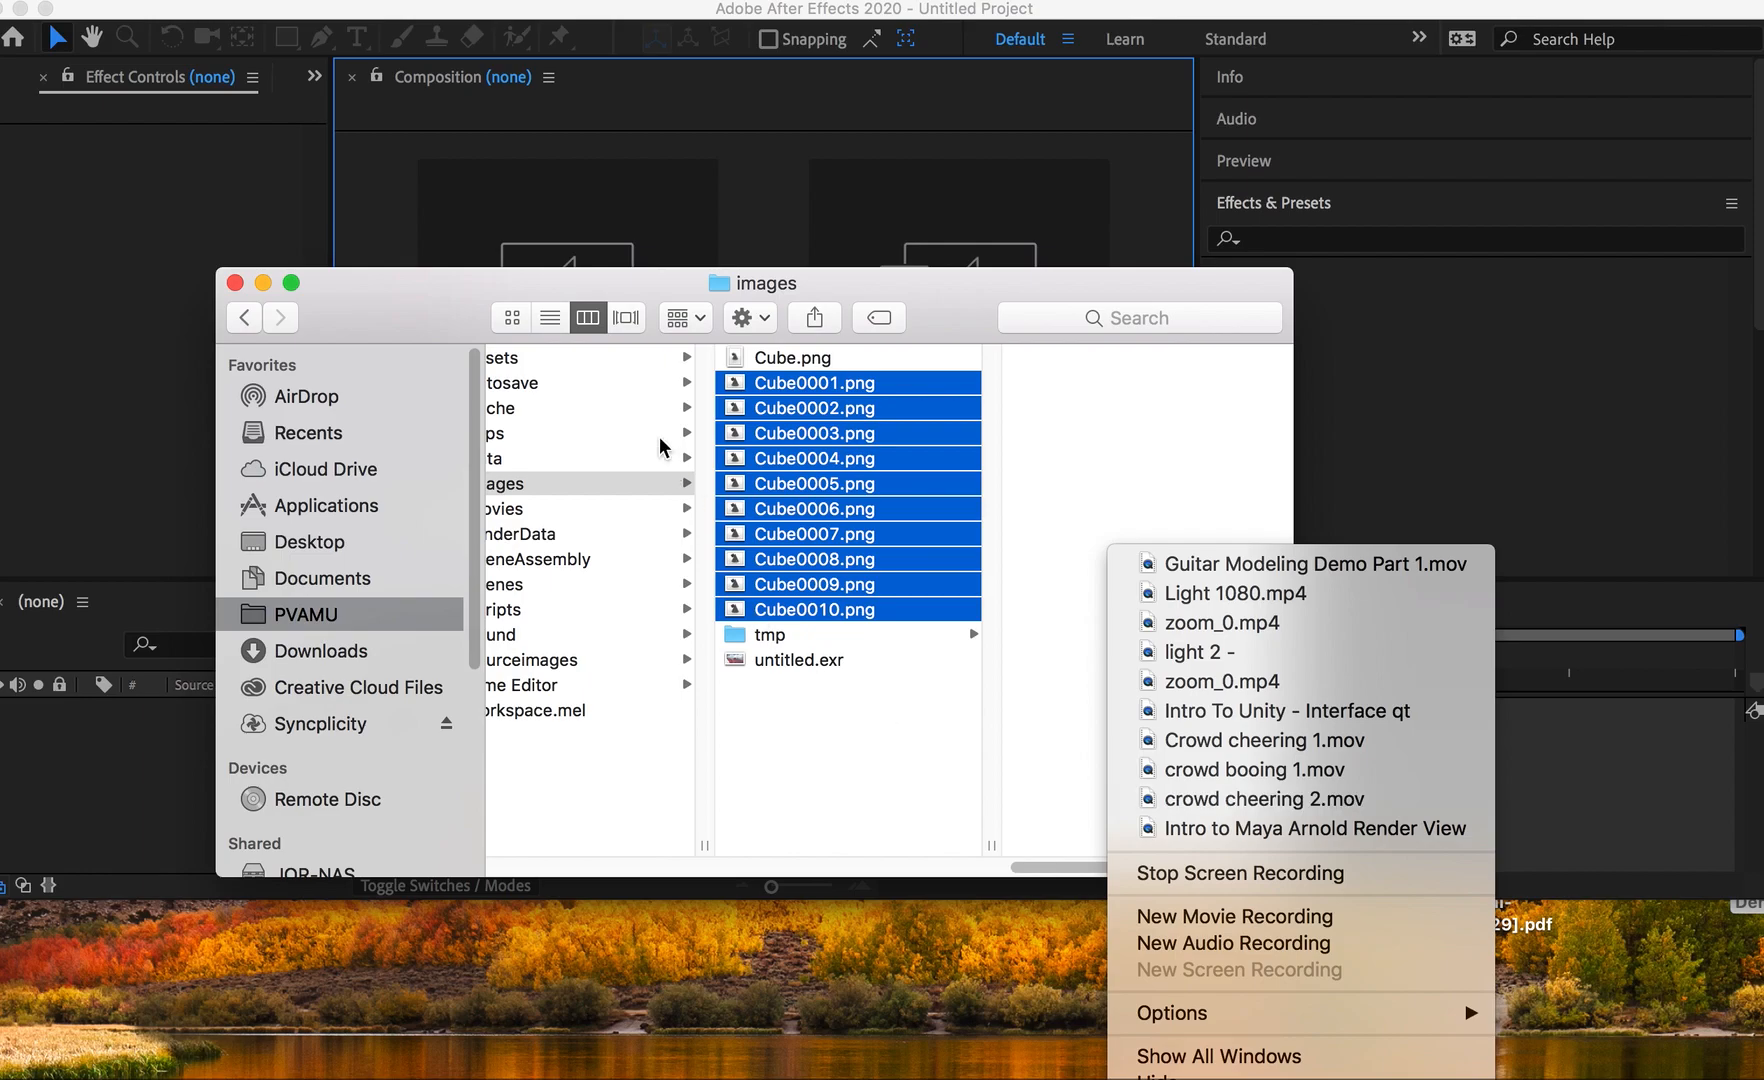
Try to bring the selected frames Cube0001.png to Cube0010.png from the images folder into After Effects.
{"action": "left_click_drag", "start_coordinate": [348, 293], "coordinate": [359, 368]}
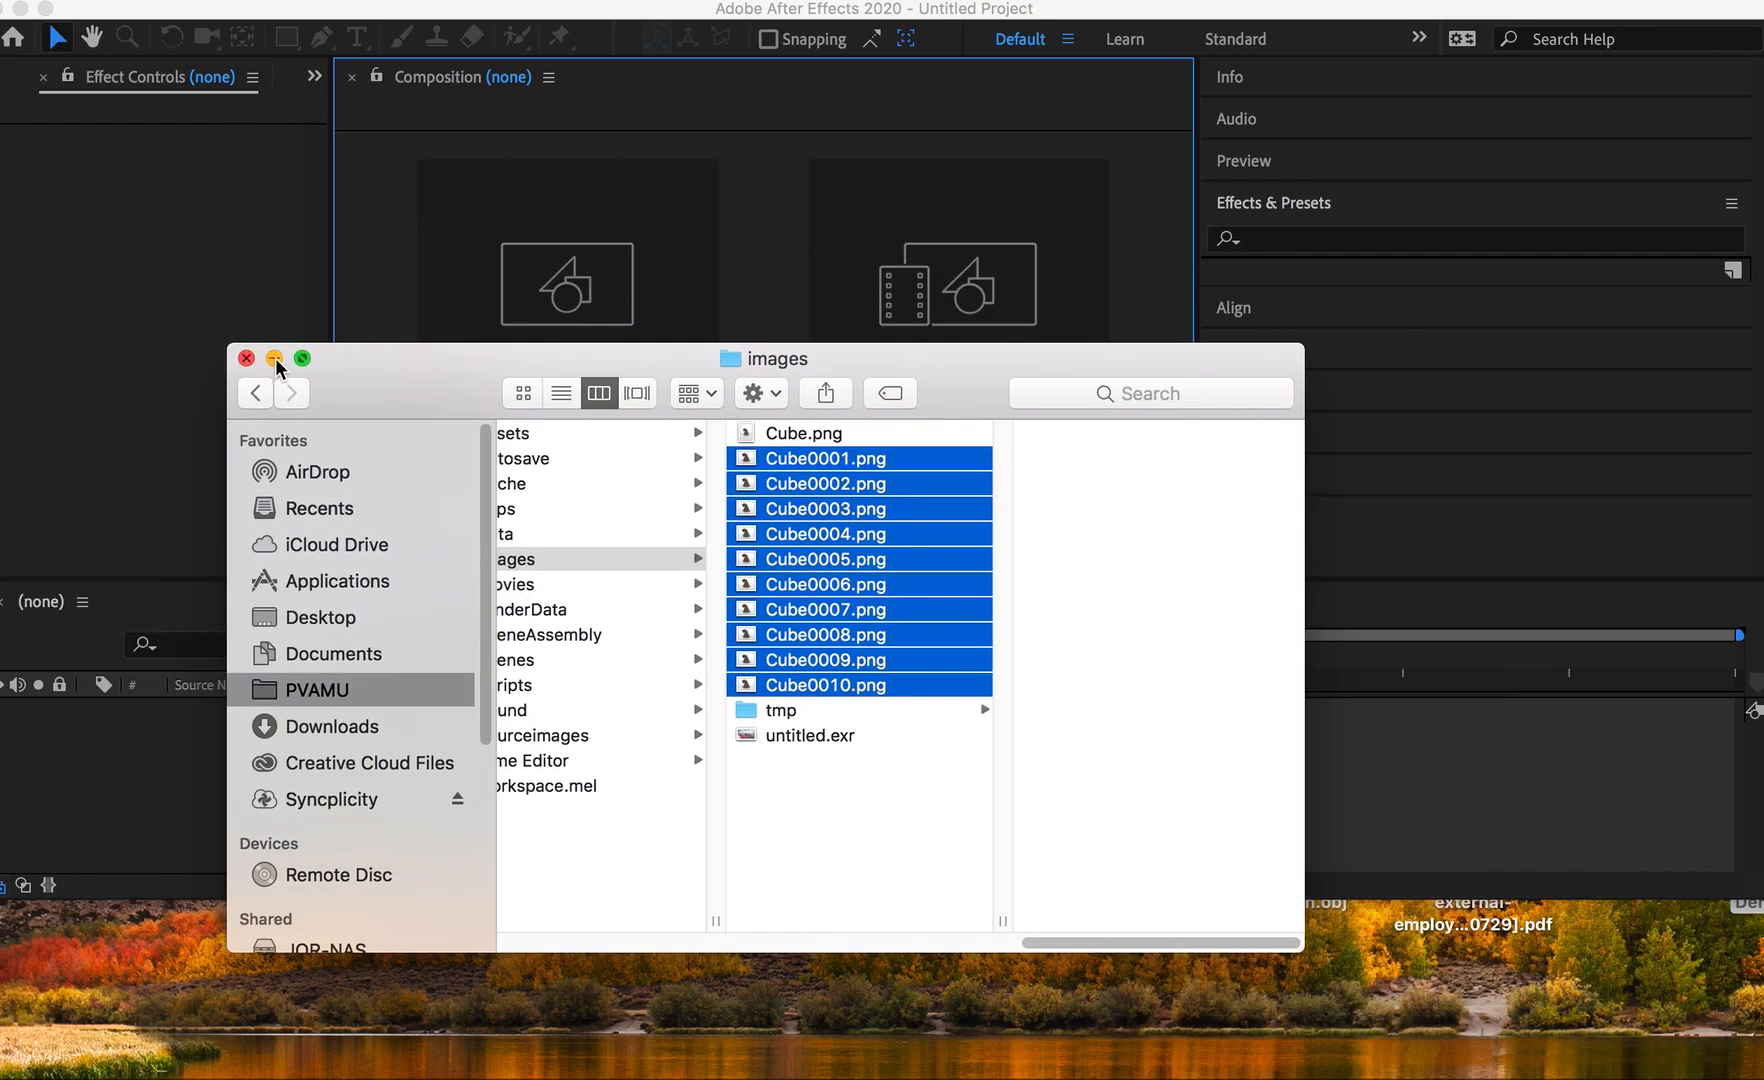
{"action": "left_click_drag", "start_coordinate": [800, 468], "coordinate": [101, 240]}
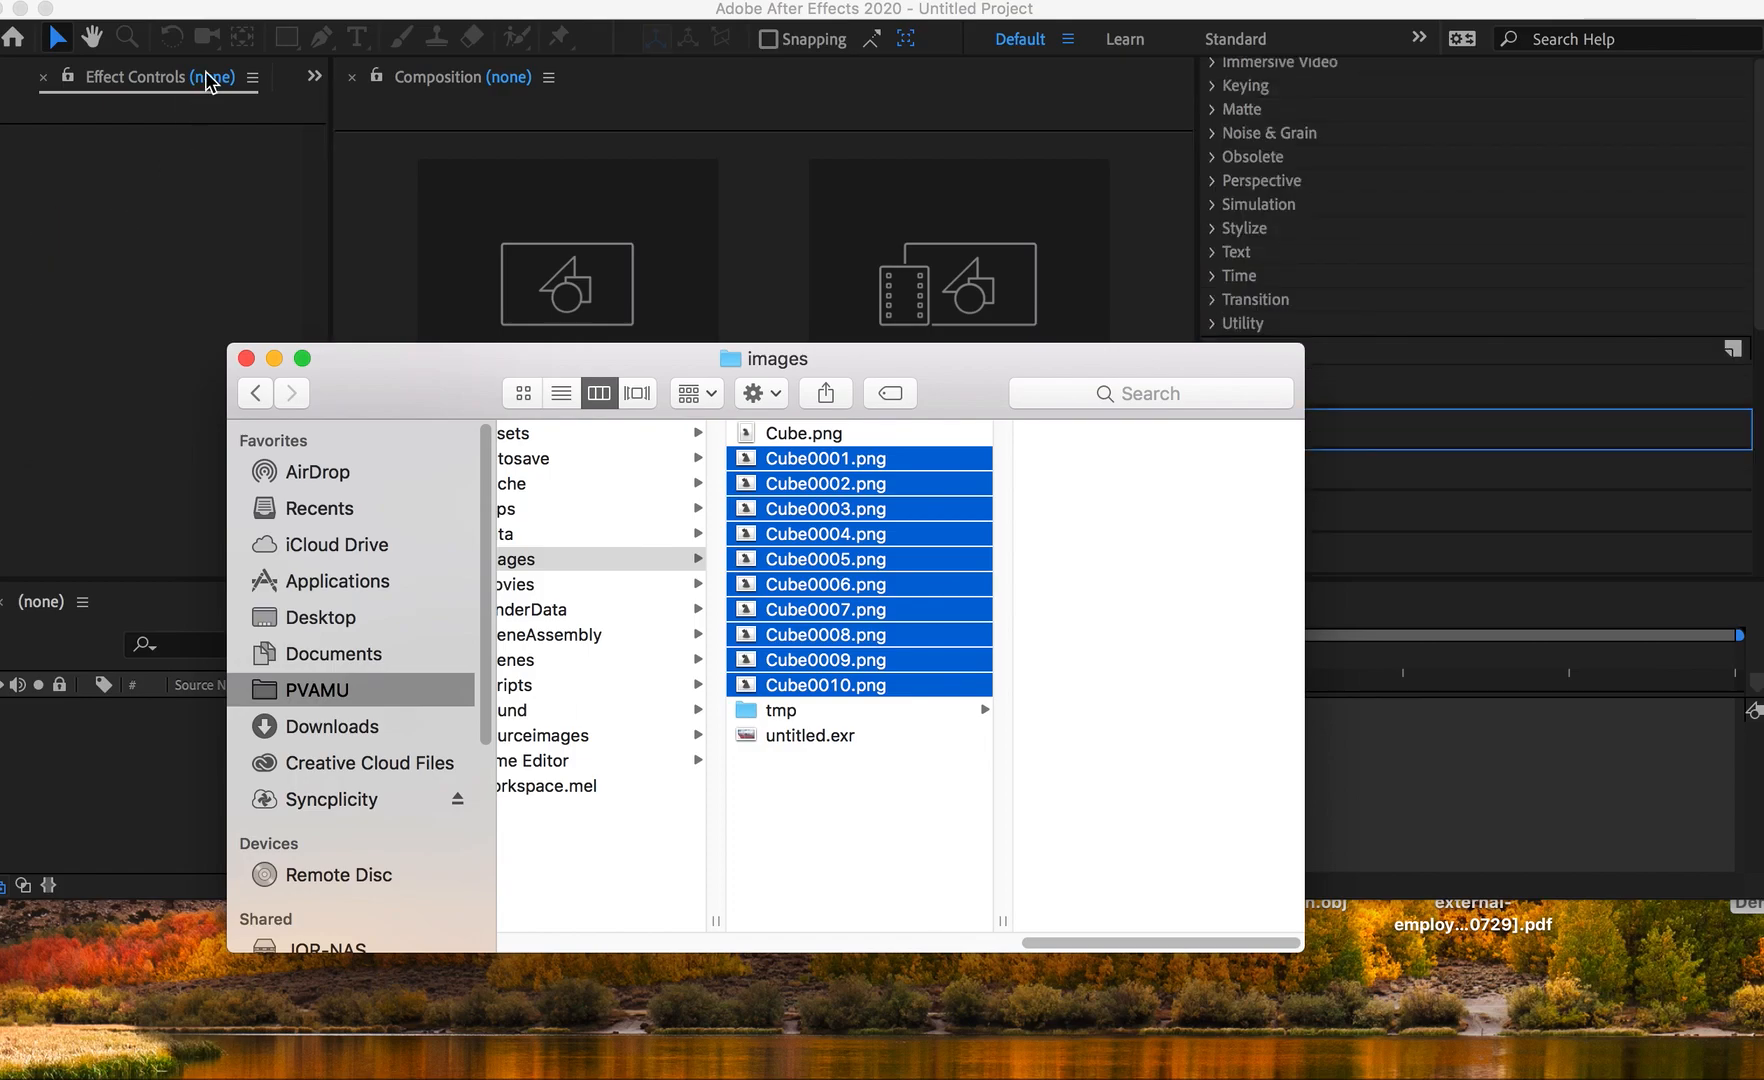
Close the After Effects Home window and bring the Finder images folder back in front of the project window.
{"action": "left_click_drag", "start_coordinate": [231, 17], "coordinate": [368, 39]}
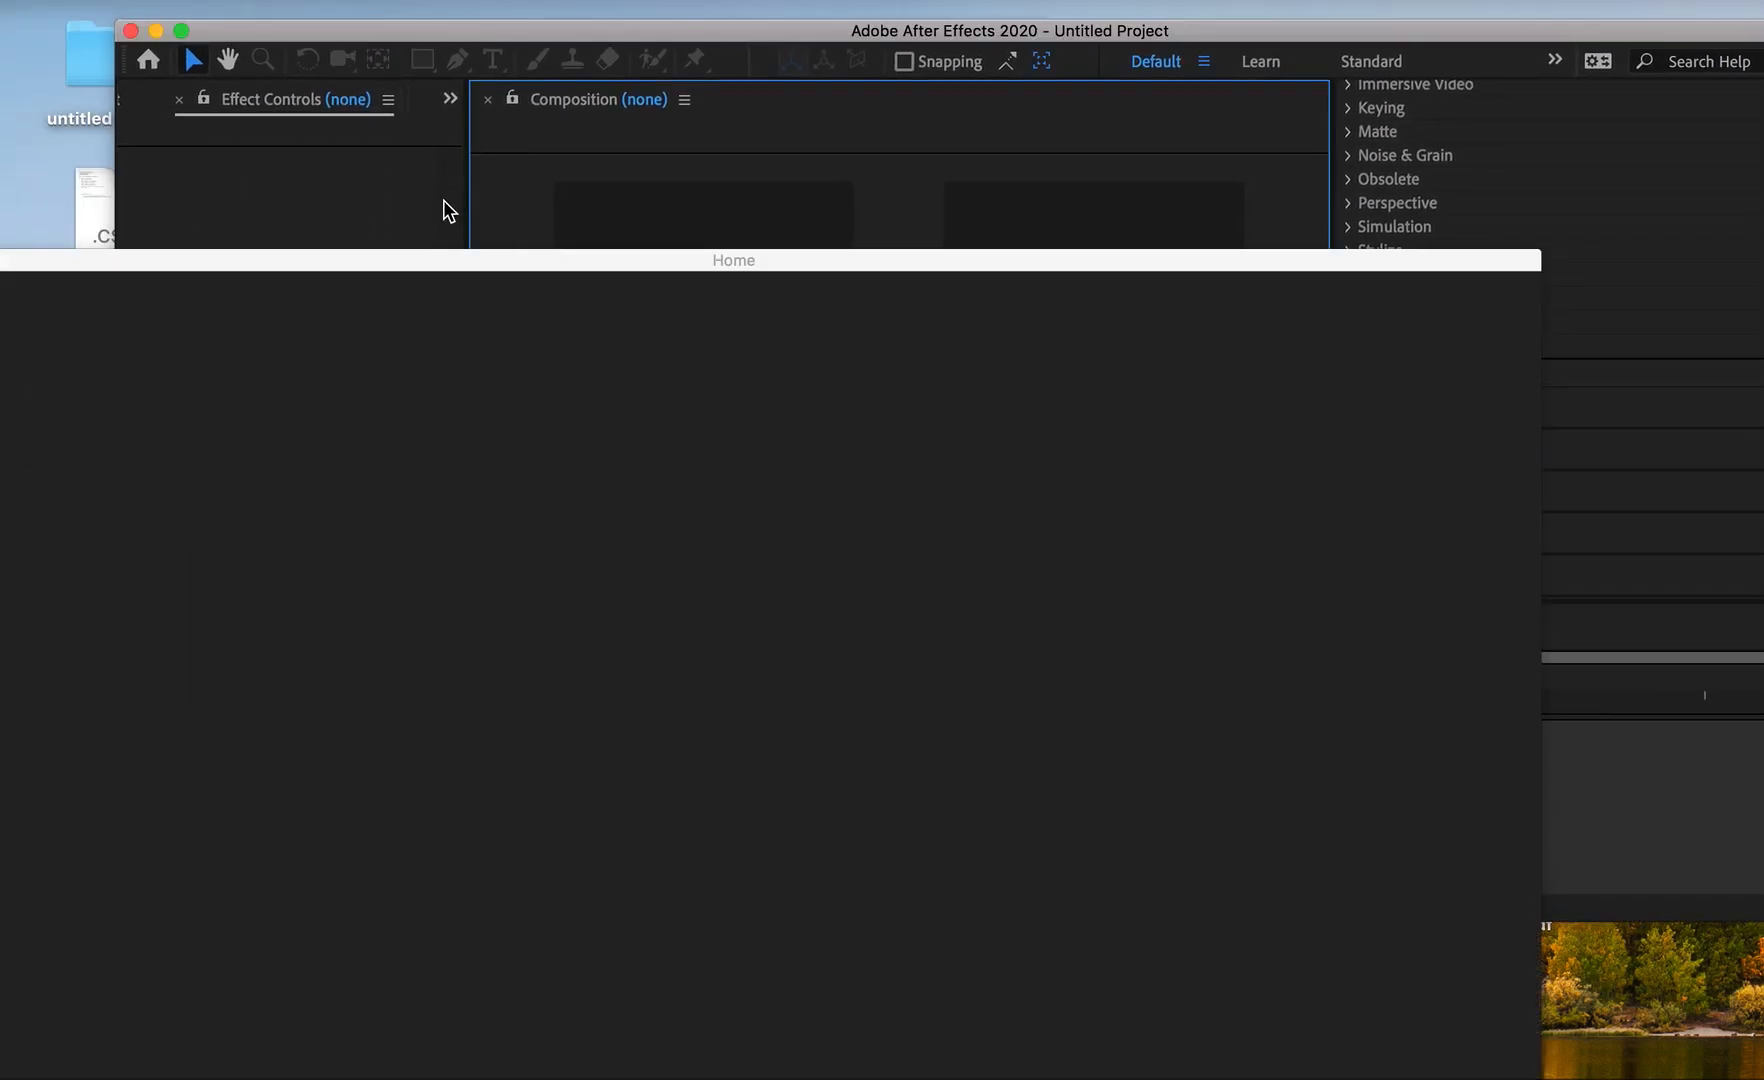
{"action": "left_click", "coordinate": [281, 272]}
{"action": "left_click_drag", "start_coordinate": [367, 270], "coordinate": [563, 246]}
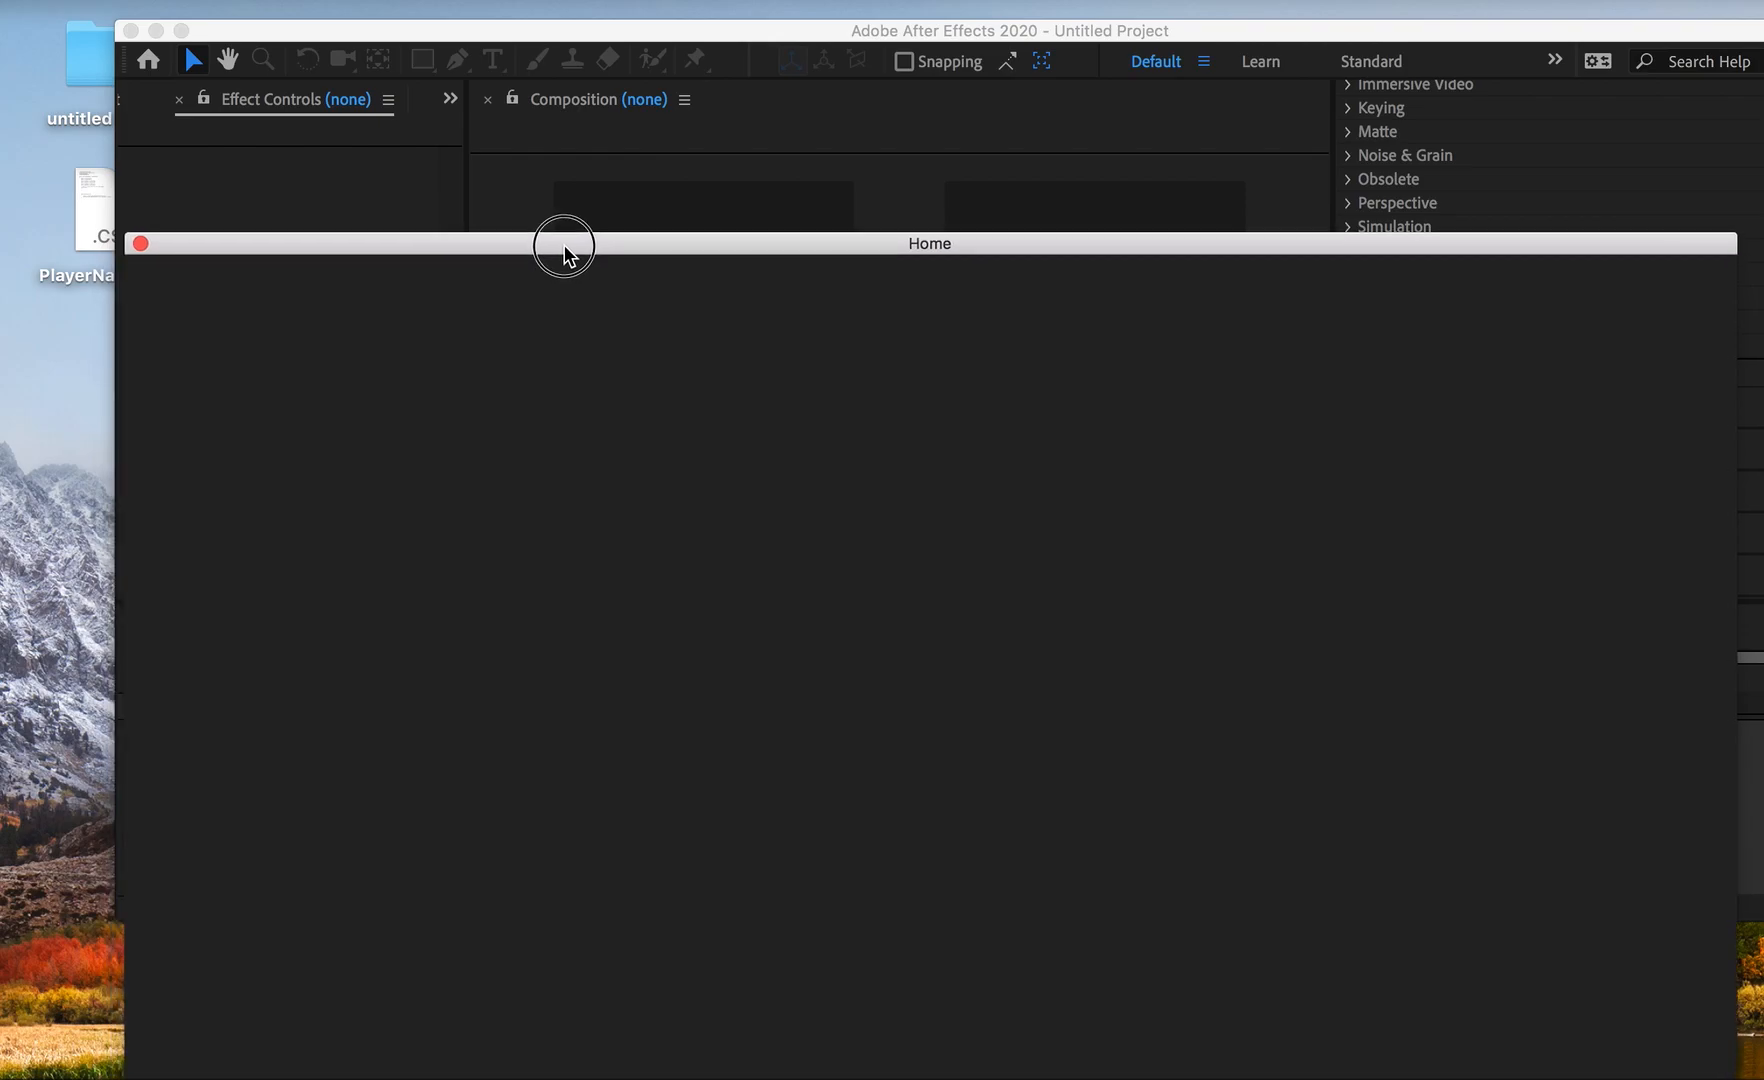
{"action": "left_click", "coordinate": [138, 244]}
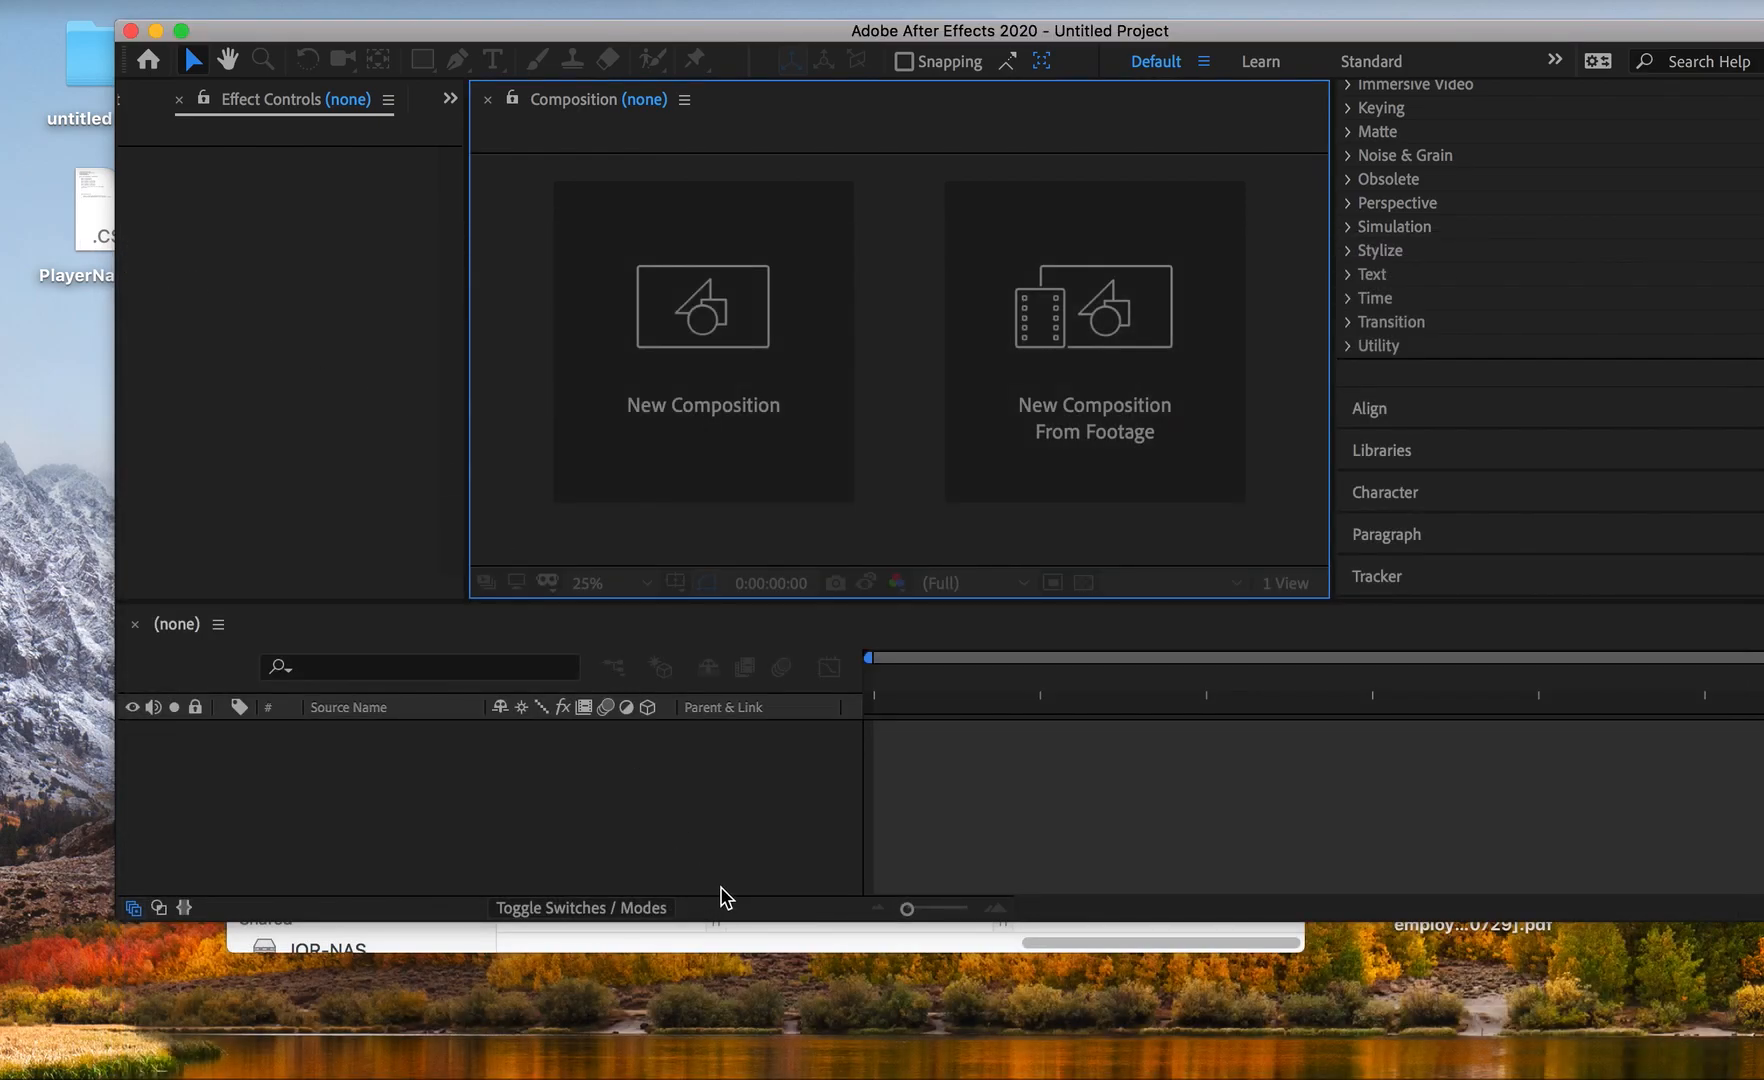
{"action": "key", "text": "super+Tab"}
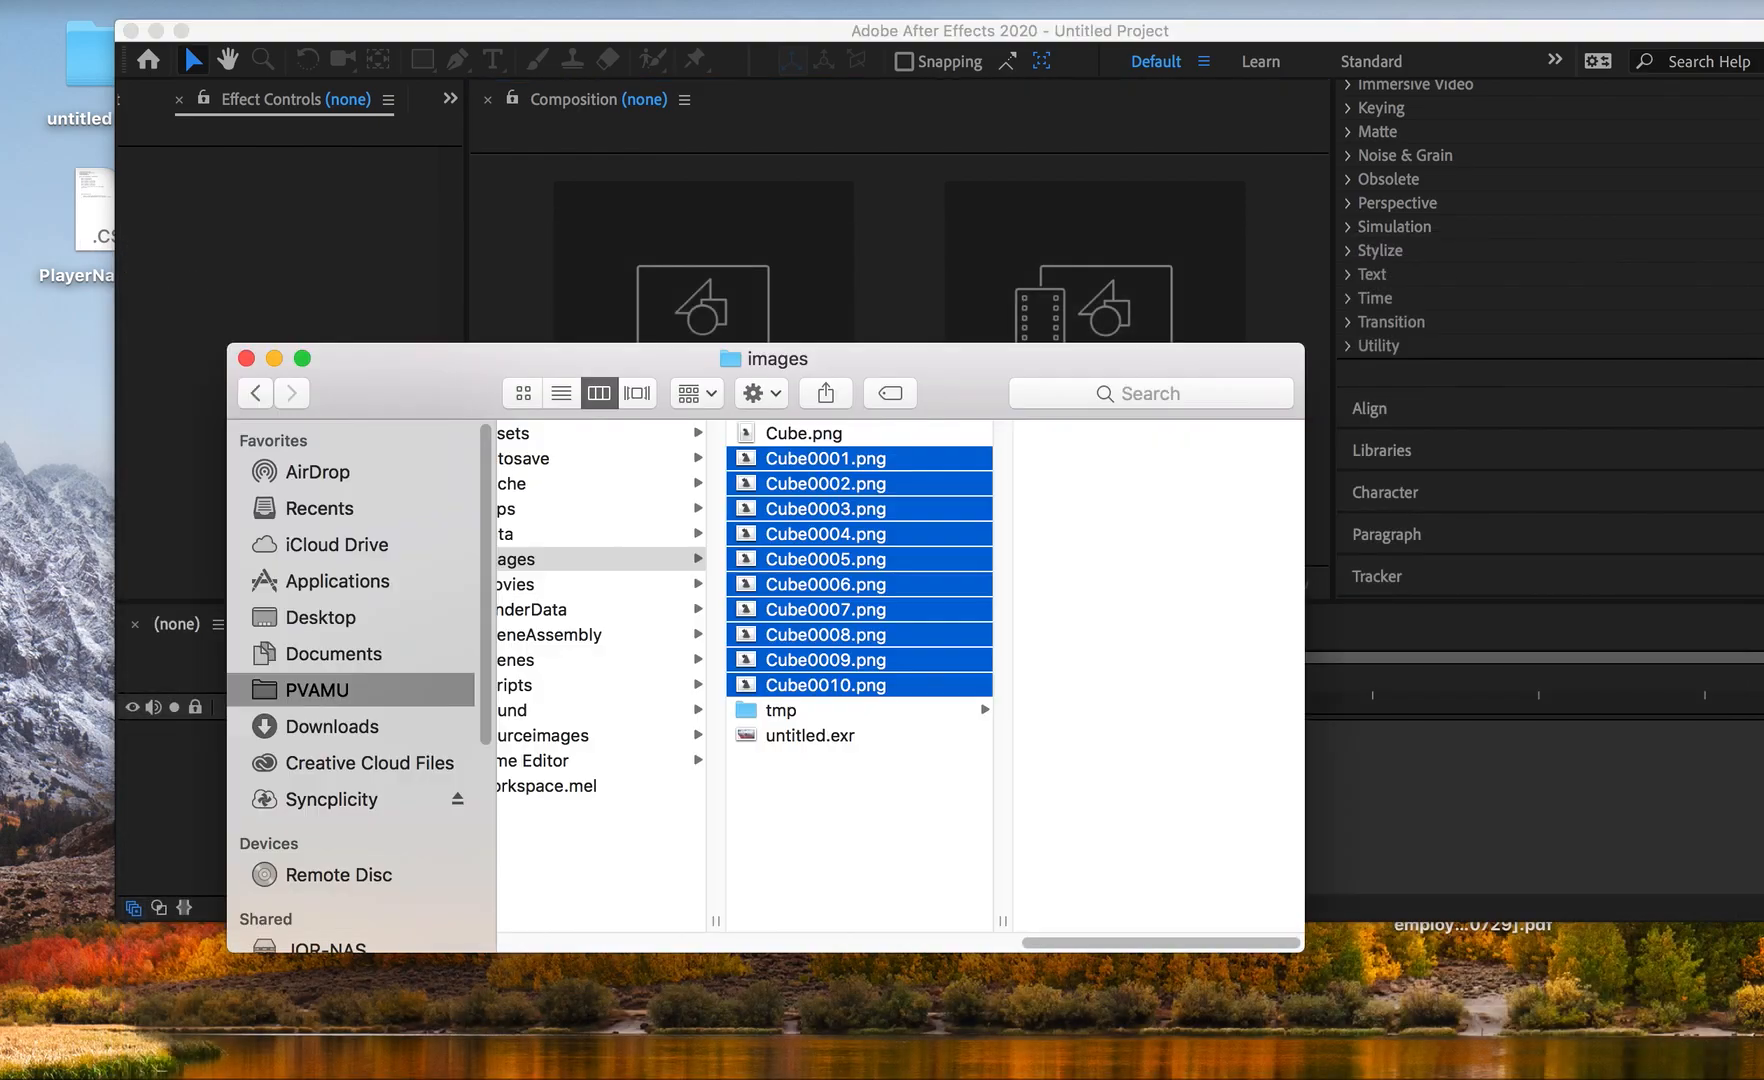
Try to drop the selected frames Cube0001.png to Cube0010.png onto the empty Effect Controls area of the After Effects project.
{"action": "left_click_drag", "start_coordinate": [805, 459], "coordinate": [234, 209]}
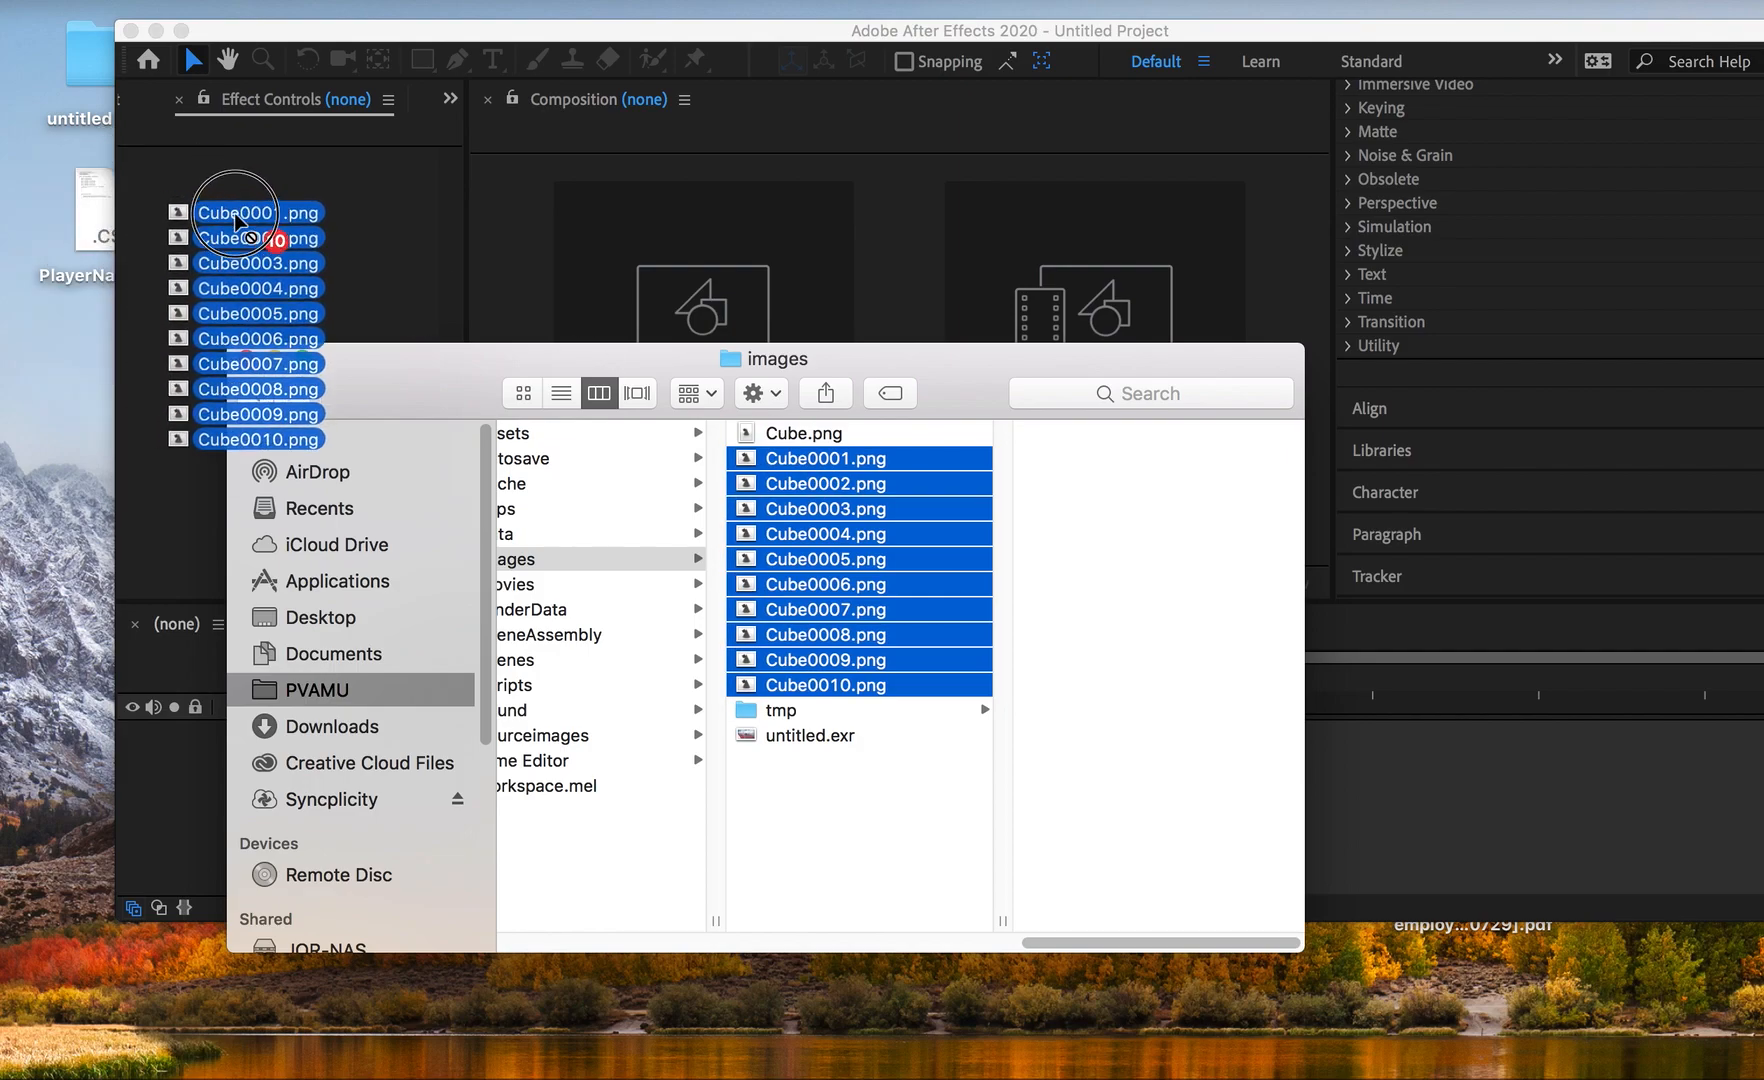
Move the images folder window clear of the composition area and create a 1920 x 1080 composition with the HDTV 1080 29.97 preset and 0:01:00:00 duration.
{"action": "left_click_drag", "start_coordinate": [430, 398], "coordinate": [507, 578]}
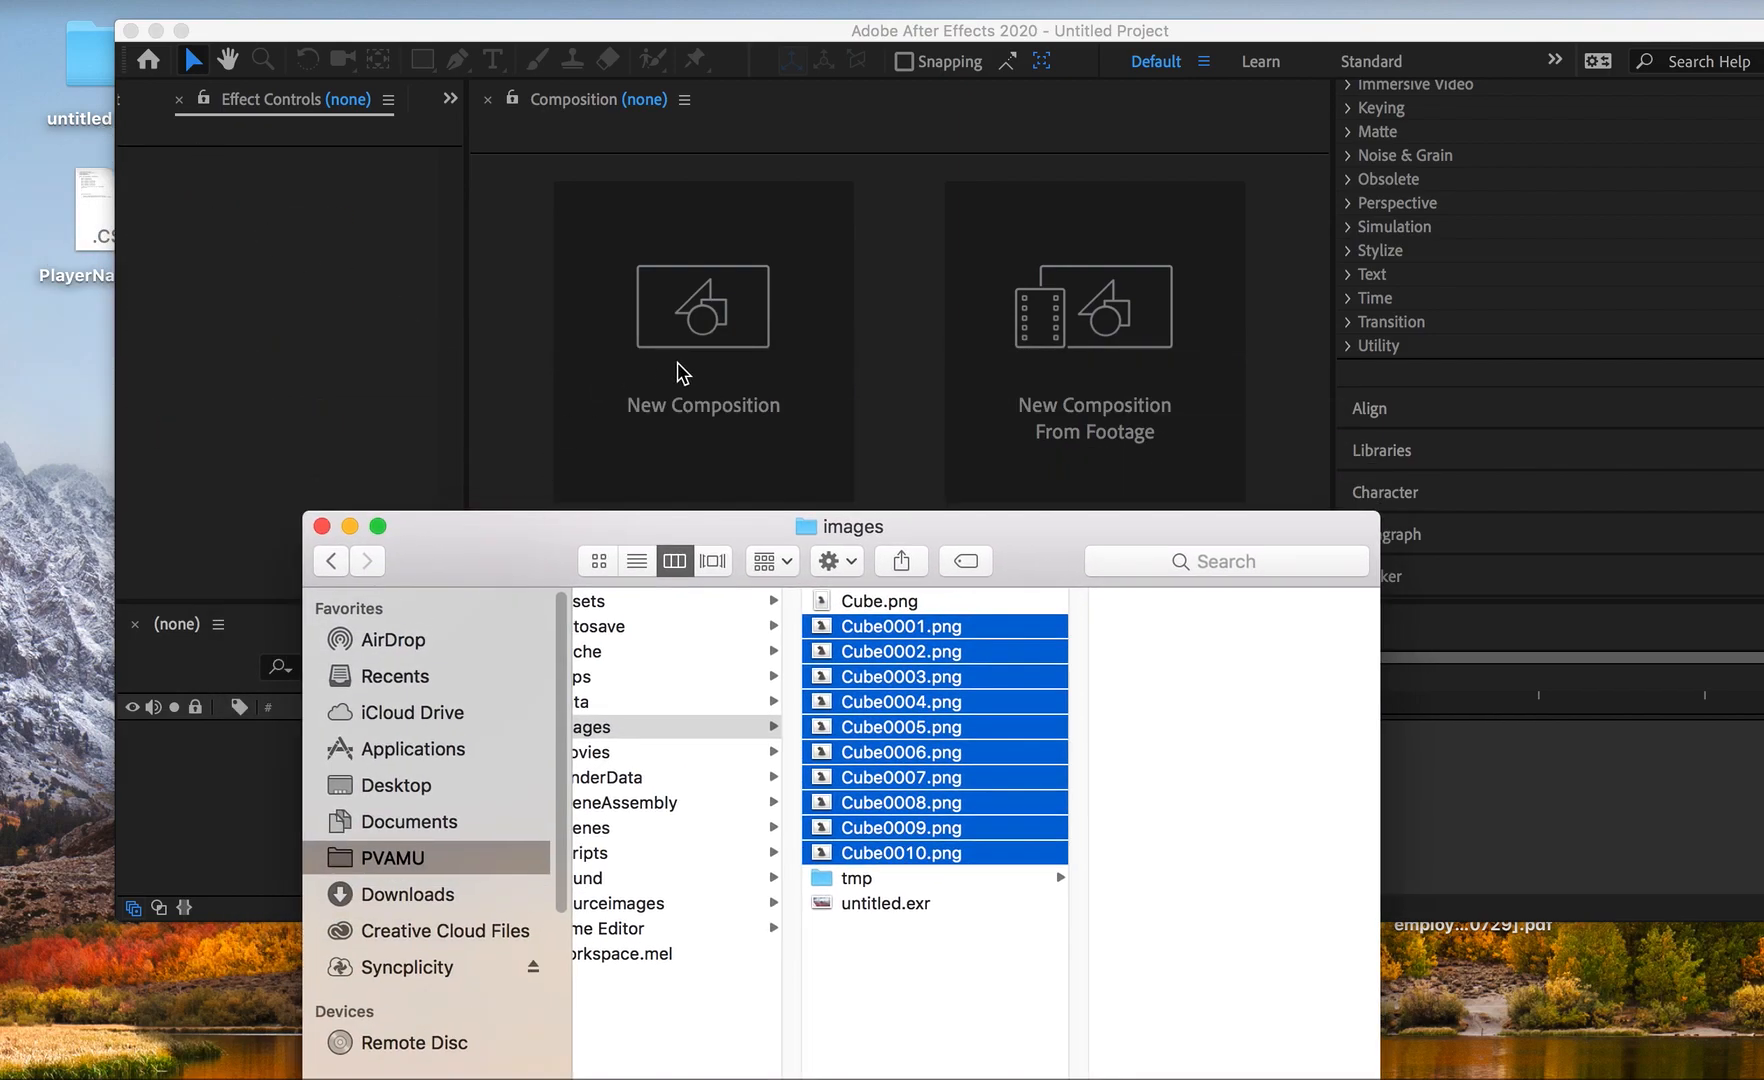
{"action": "left_click", "coordinate": [693, 410]}
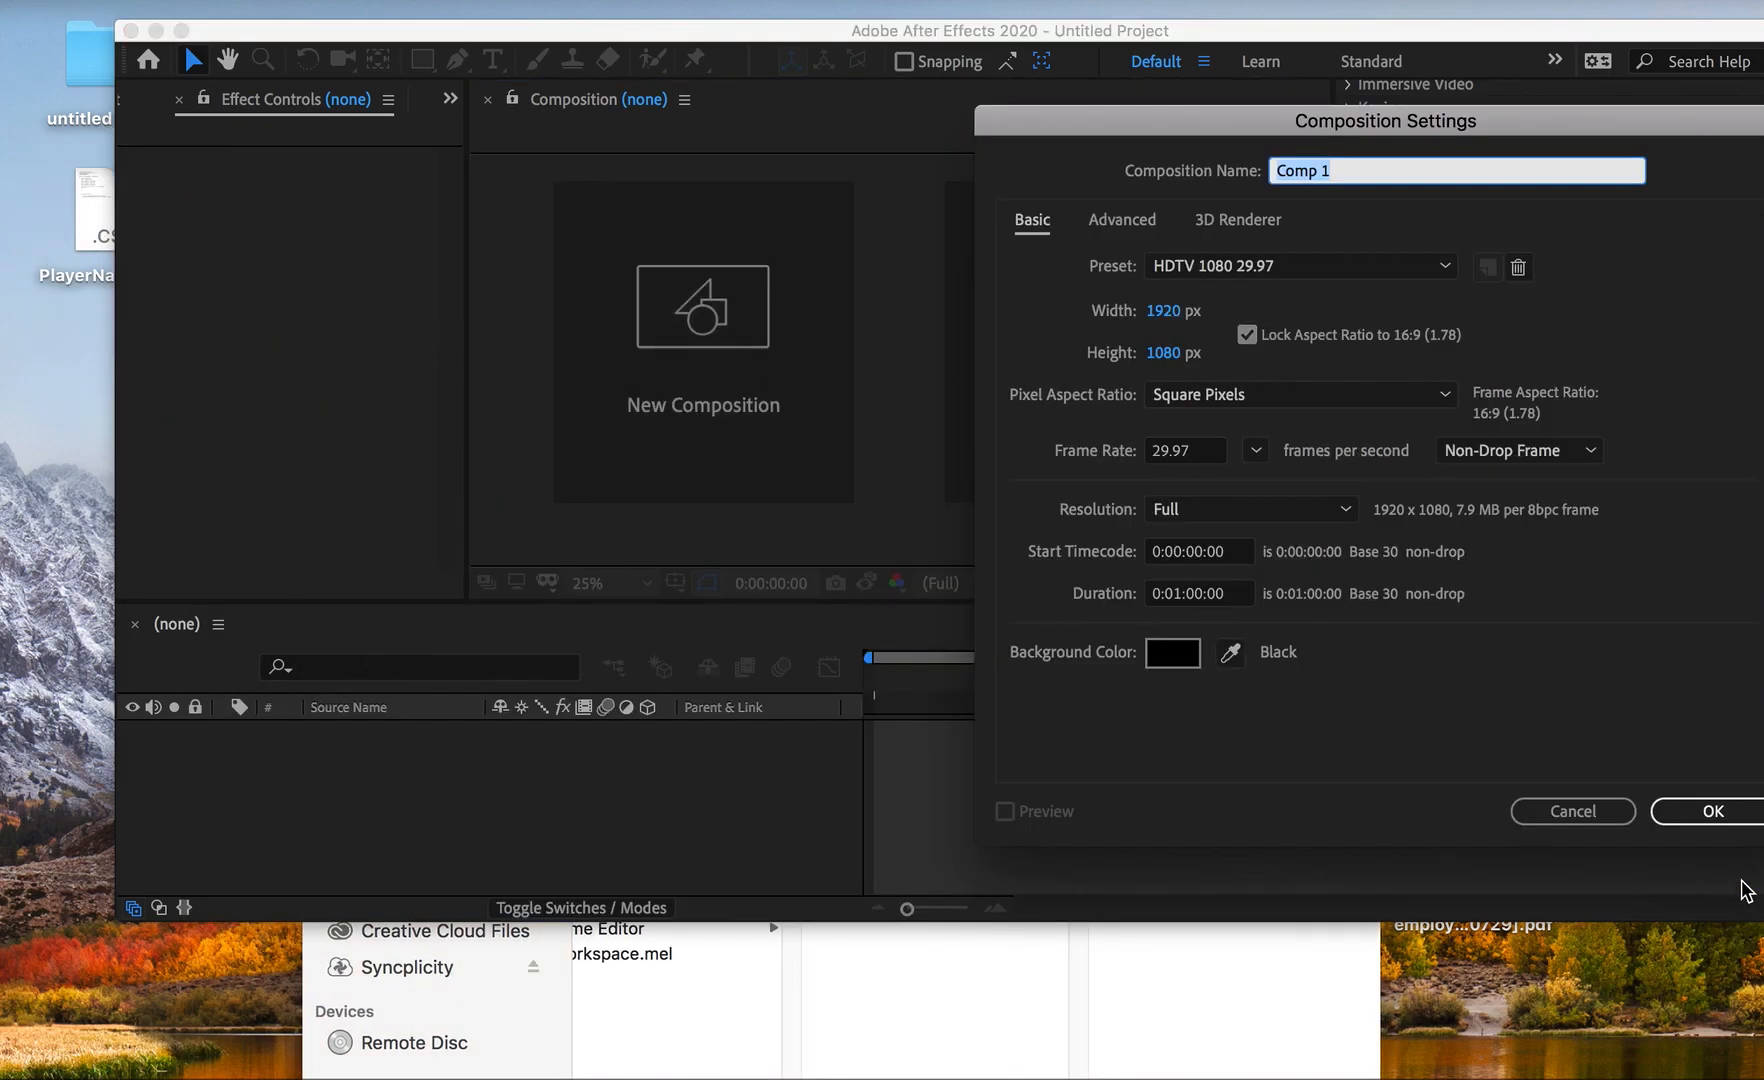
{"action": "left_click", "coordinate": [1704, 817]}
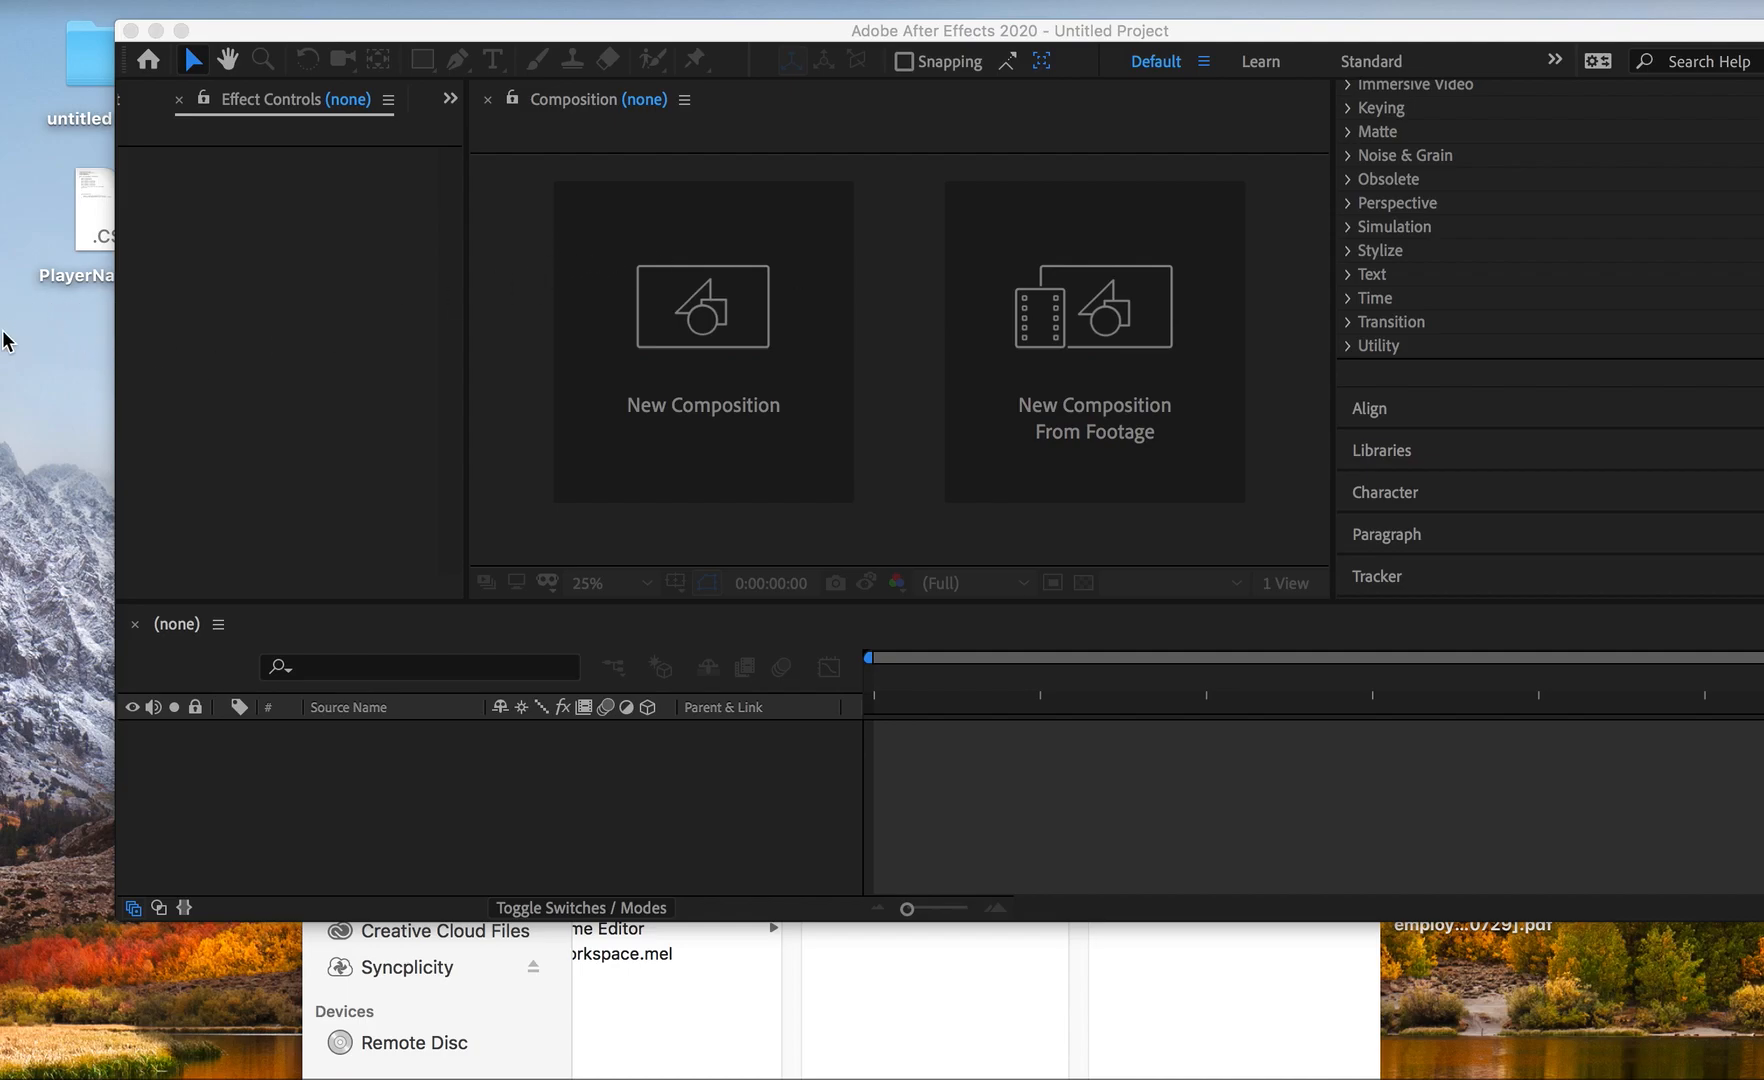
{"action": "left_click_drag", "start_coordinate": [230, 43], "coordinate": [237, 90]}
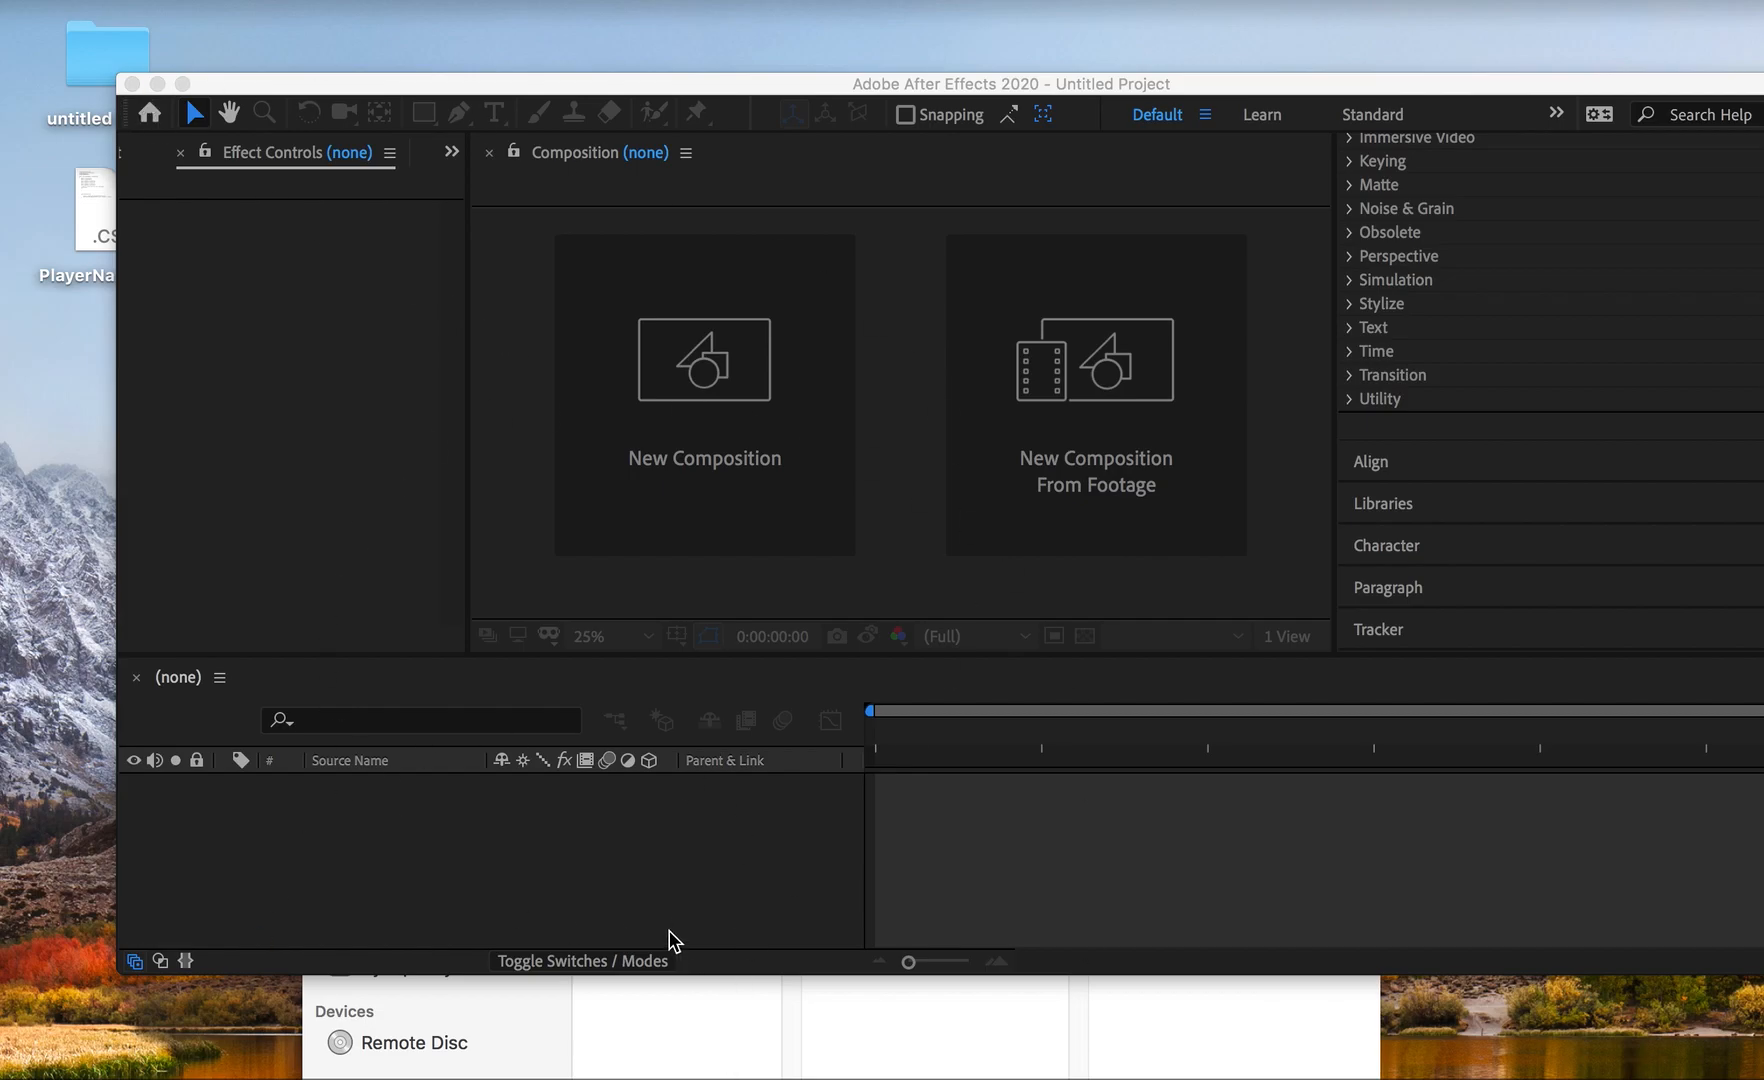
{"action": "left_click", "coordinate": [718, 1040]}
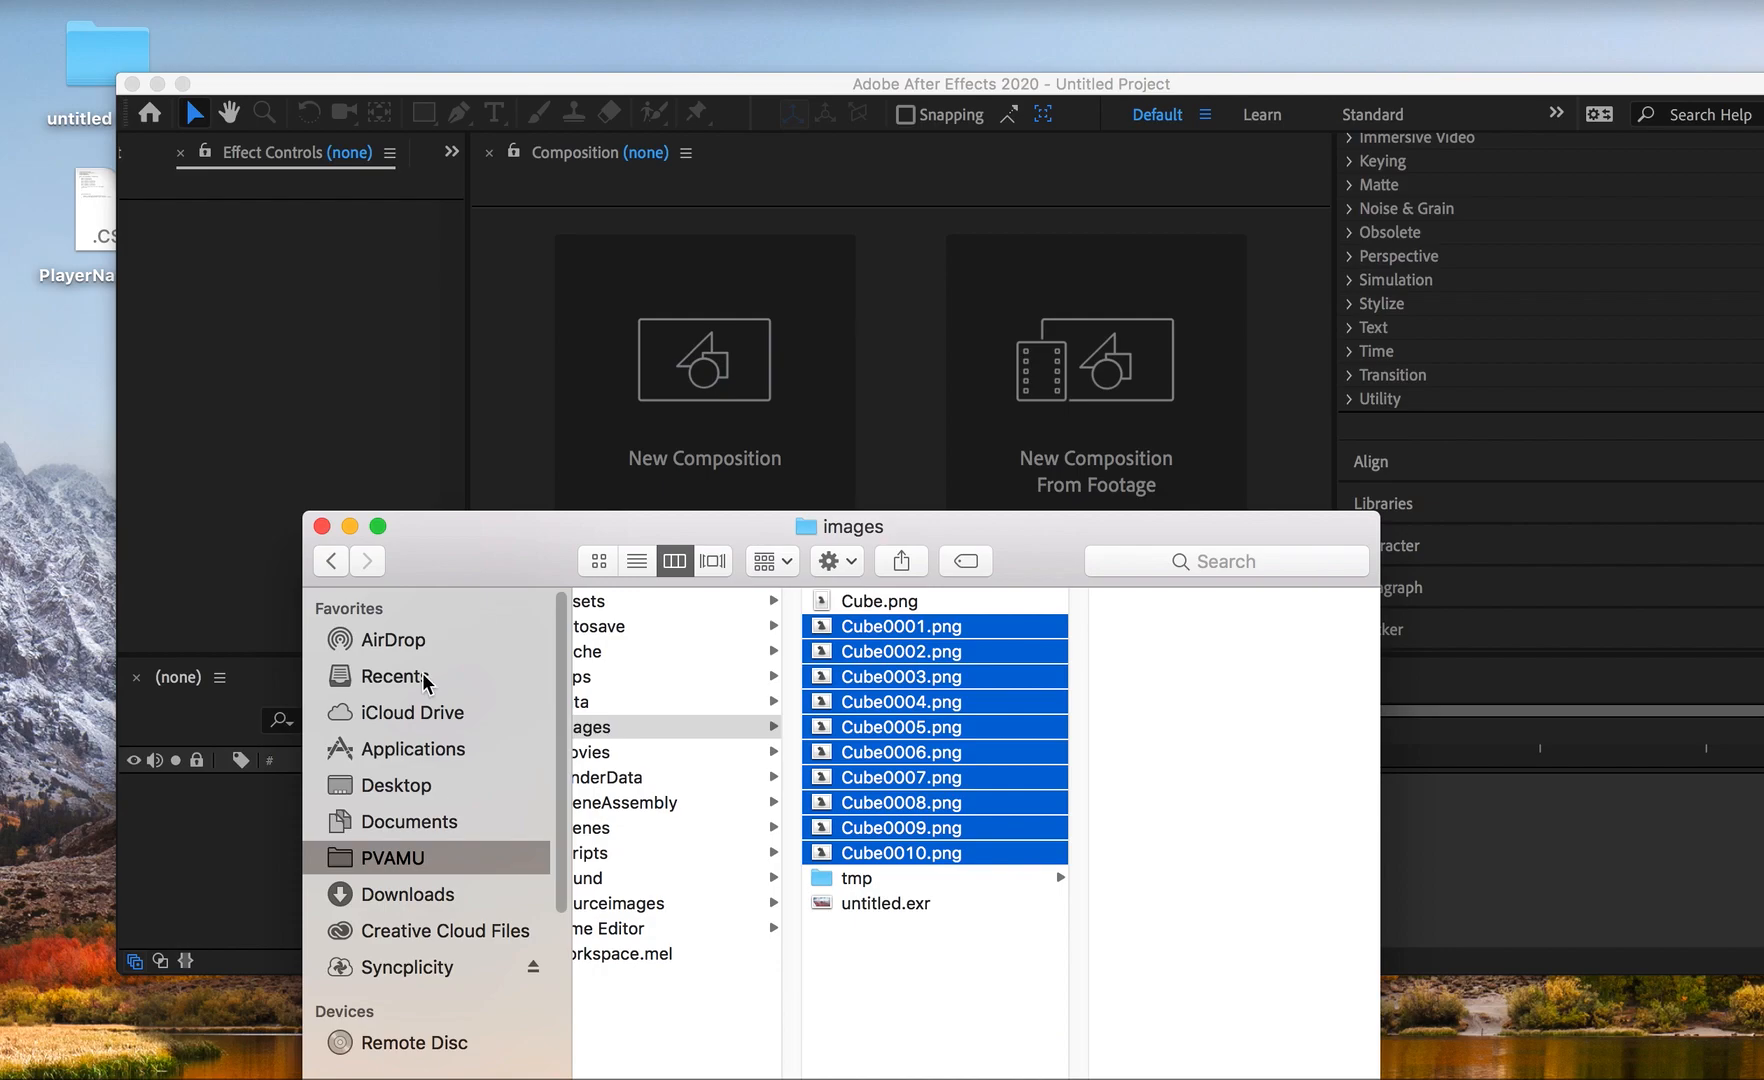
{"action": "left_click", "coordinate": [341, 354]}
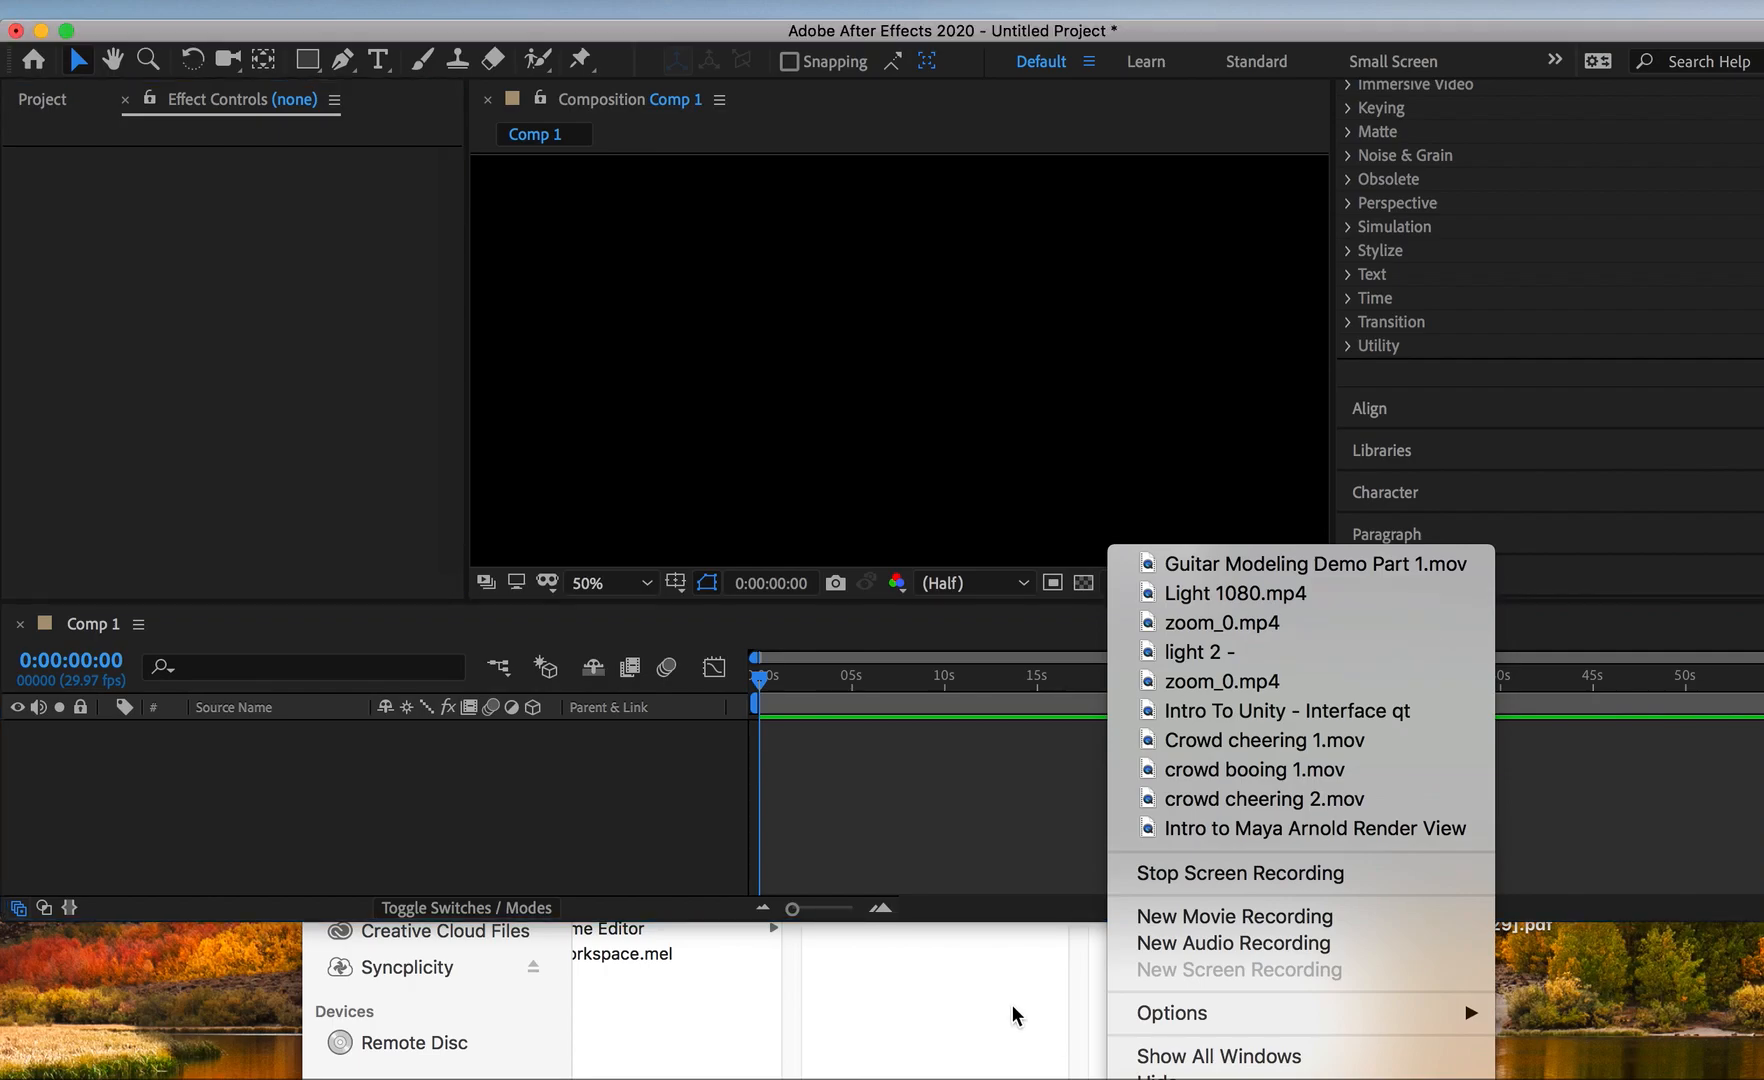
{"action": "left_click", "coordinate": [878, 795]}
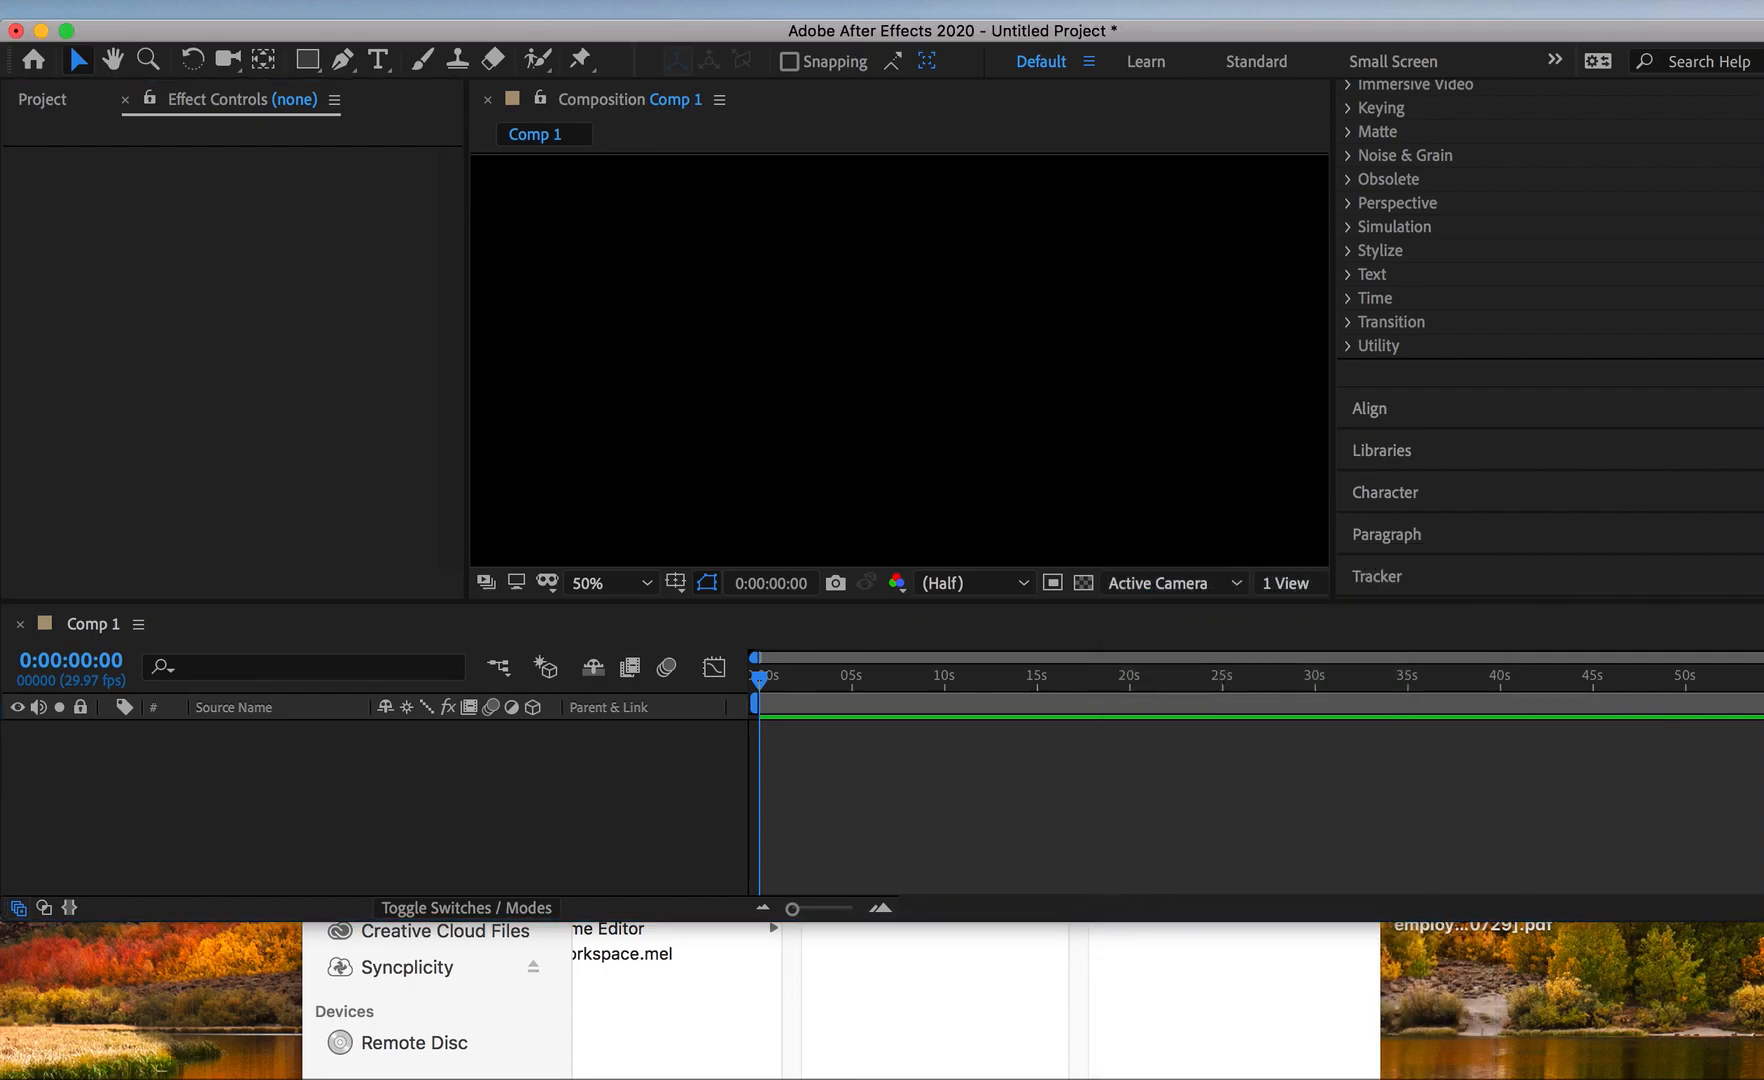
{"action": "right_click", "coordinate": [1301, 1078]}
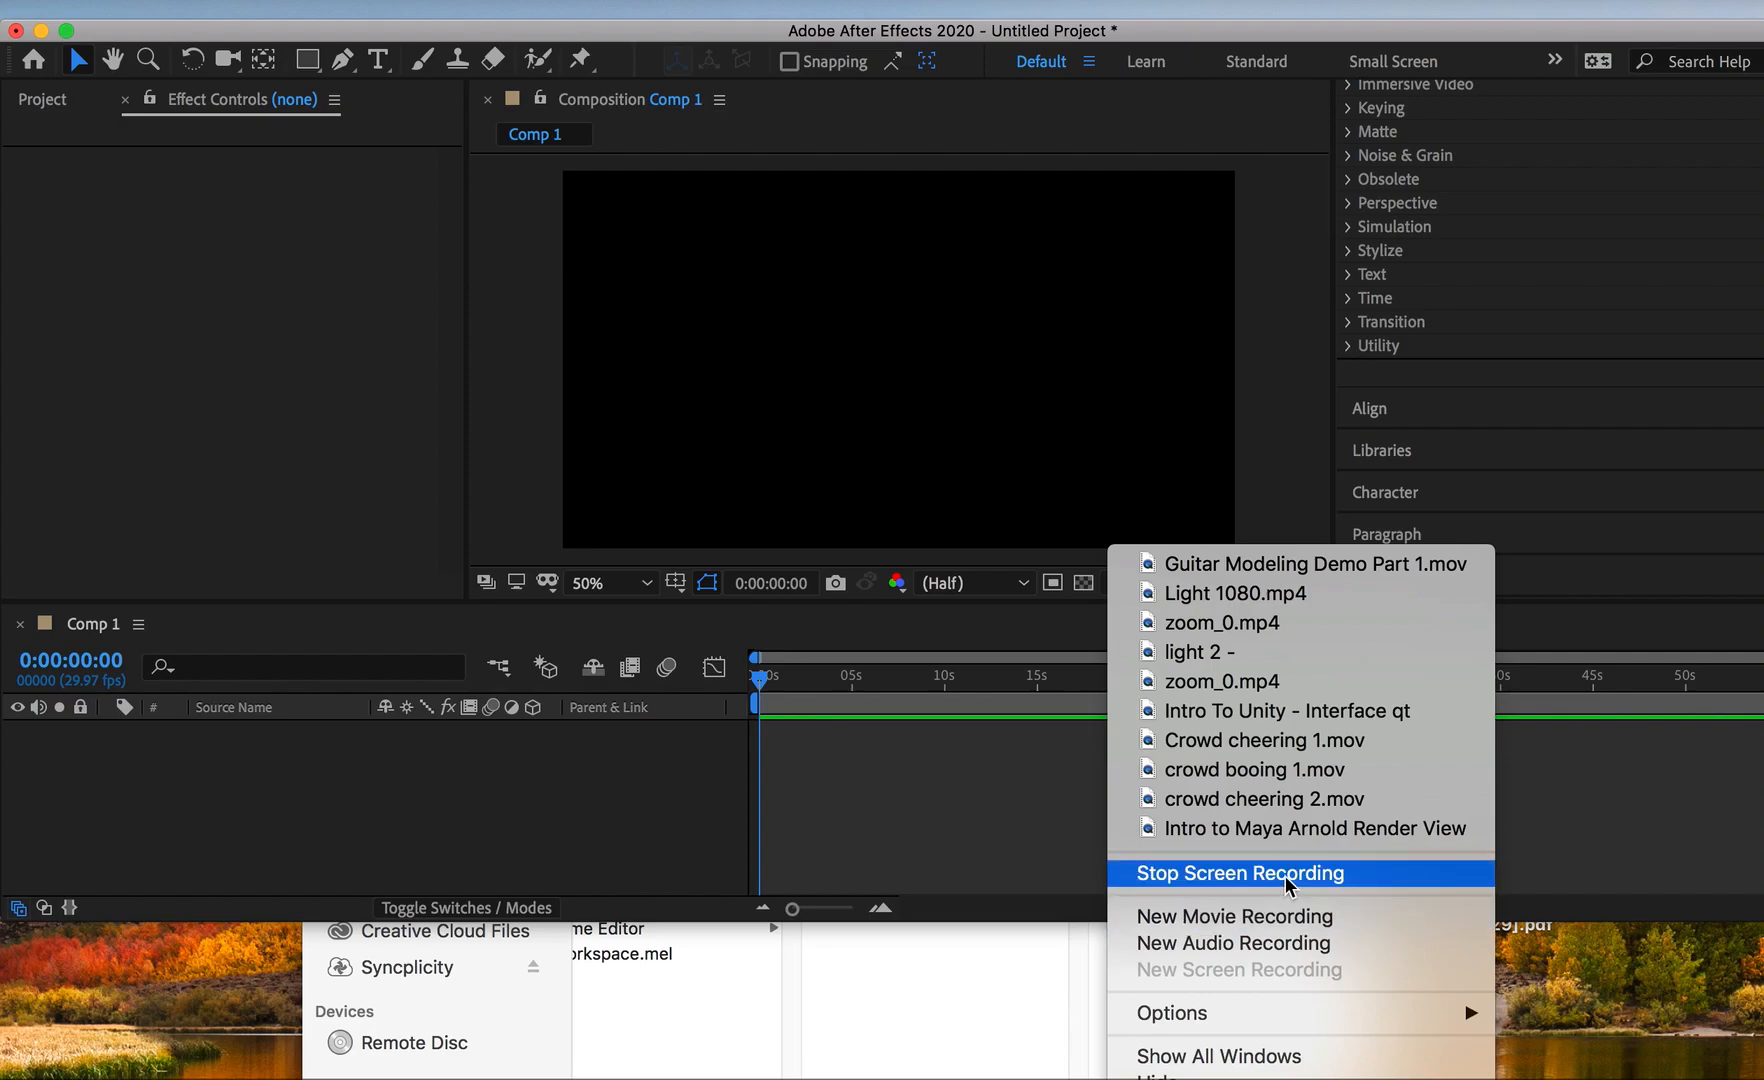